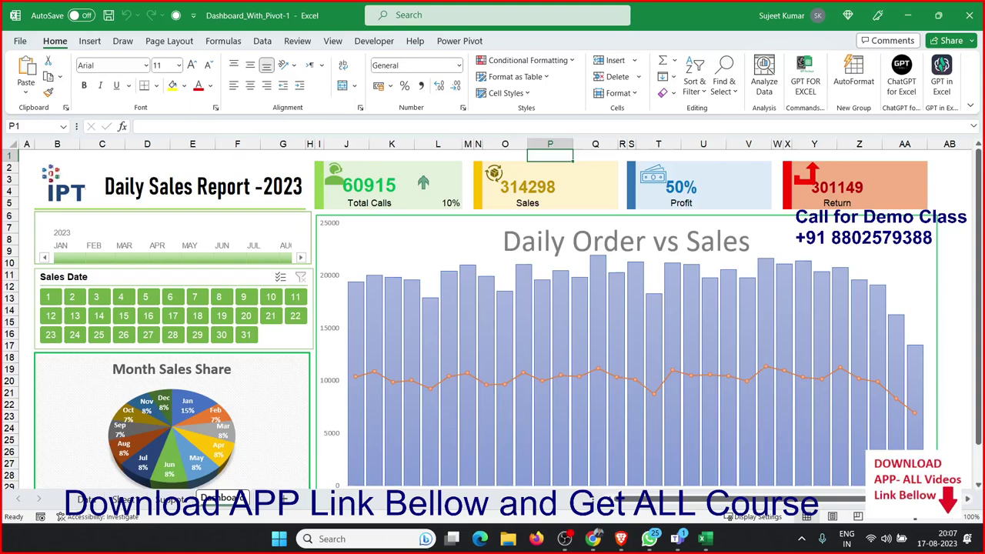
Move off the Daily Sales Report 2023 dashboard using the sheet tabs at the bottom
left_click(564, 538)
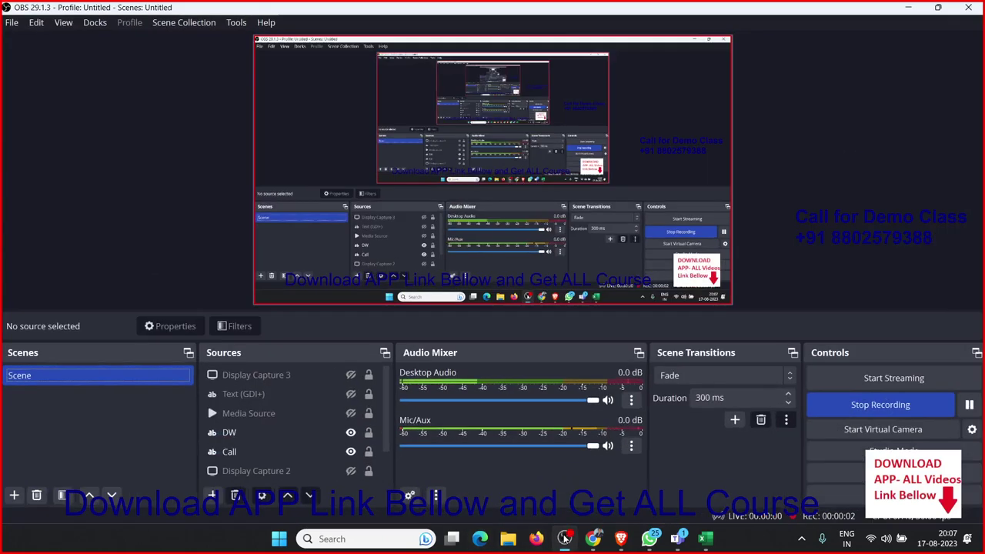
left_click(564, 538)
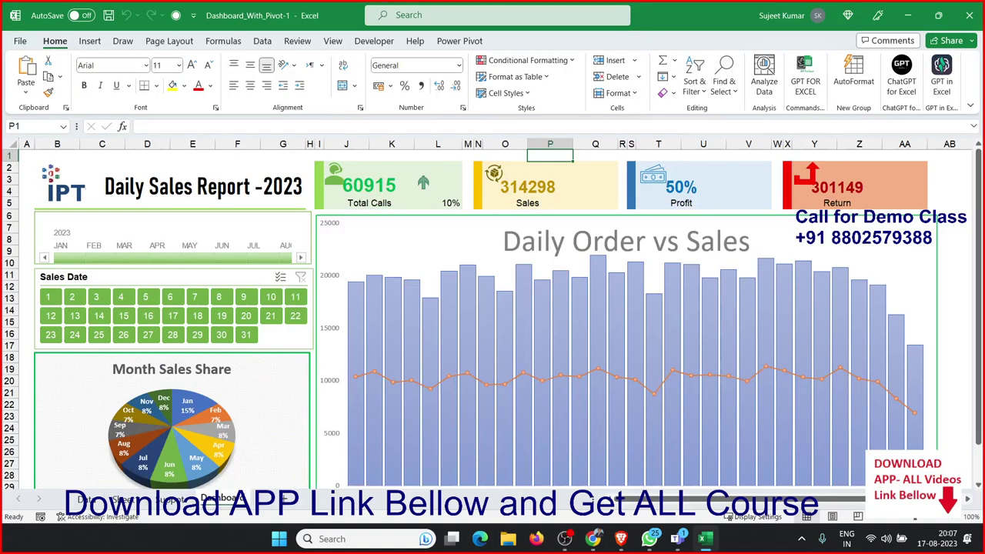
left_click(593, 538)
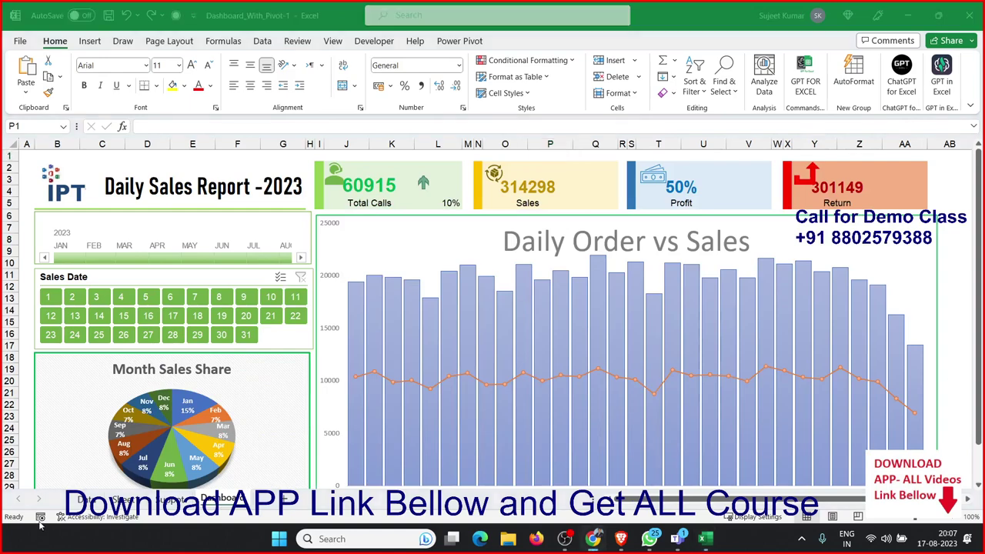
Show the Data sheet, inspect the =DAY(A8) formula in K8, and return to header cell A1
left_click(87, 498)
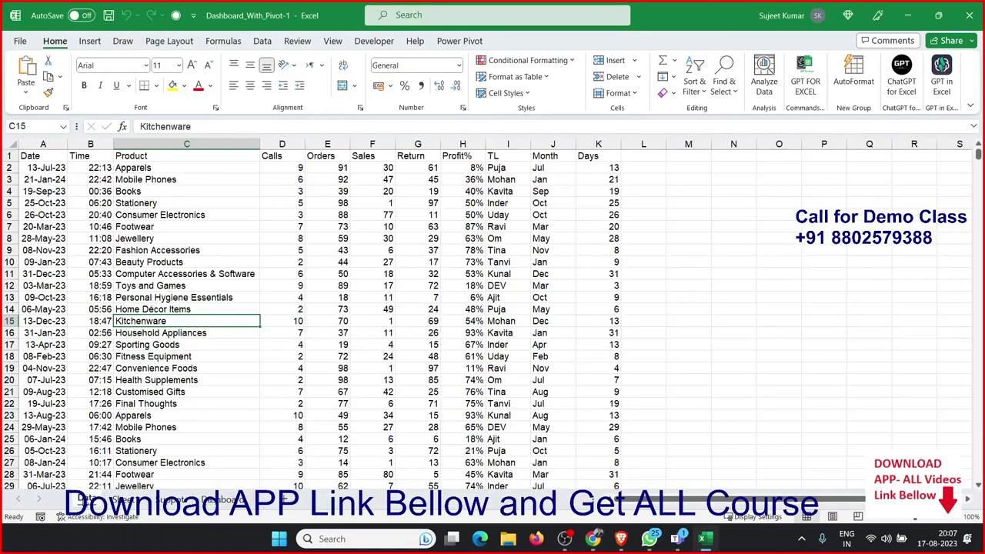
left_click(581, 235)
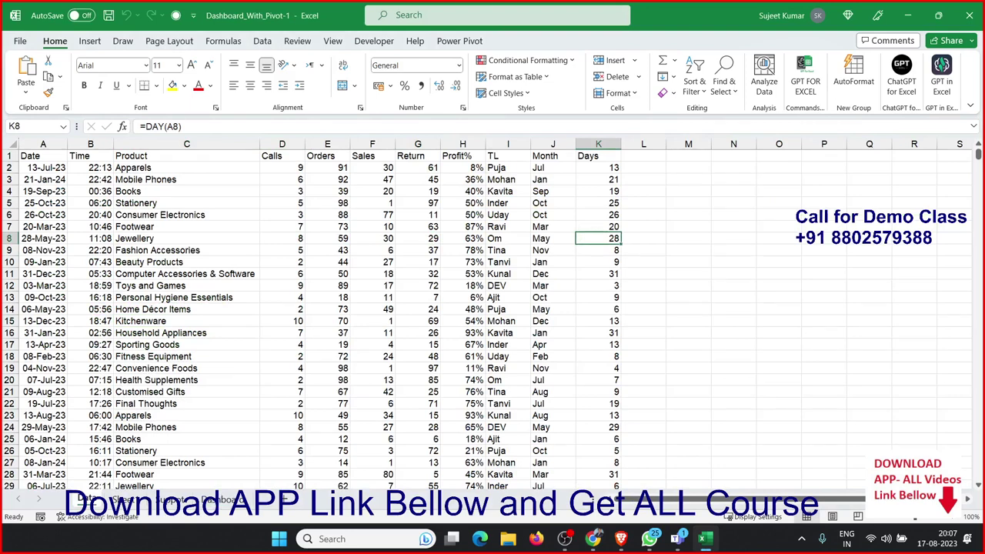
left_click(592, 538)
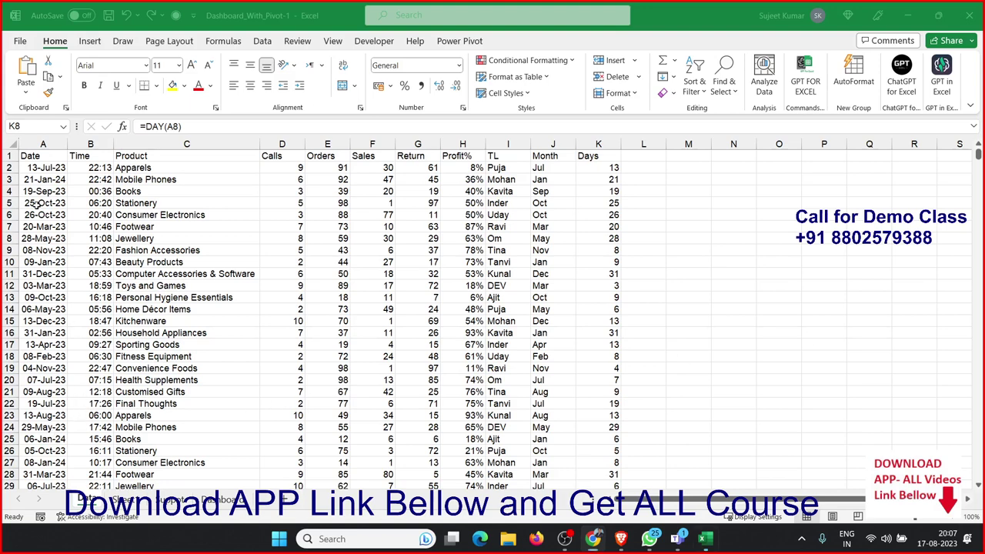
left_click(39, 156)
Insert a new-sheet PivotTable with Product as rows and Sum of Sales as values, then return to Data
left_click(89, 41)
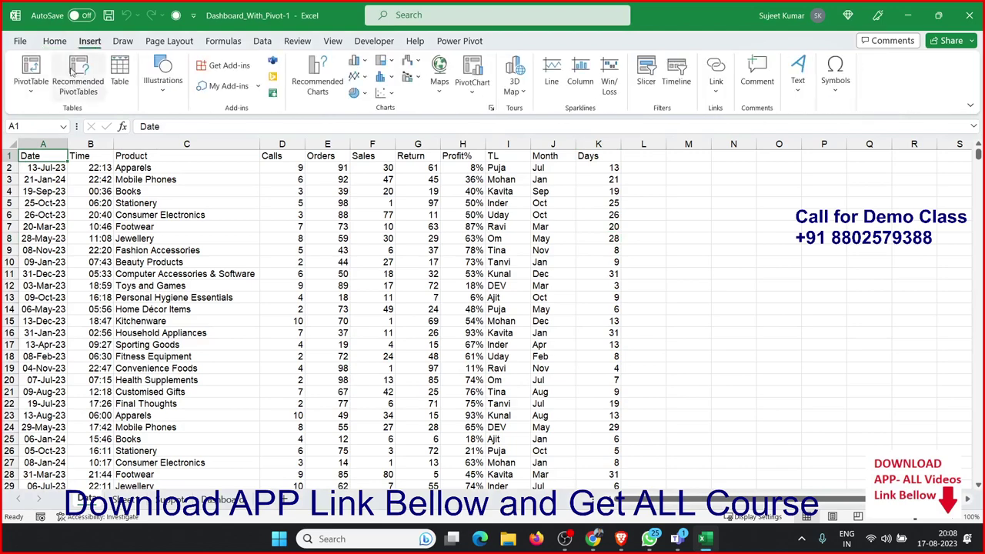
left_click(30, 71)
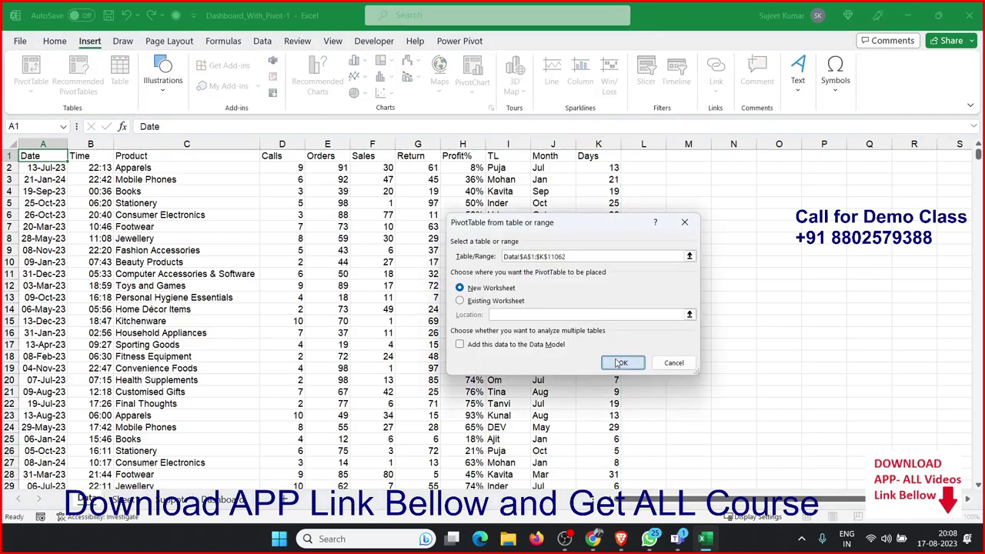
left_click(621, 364)
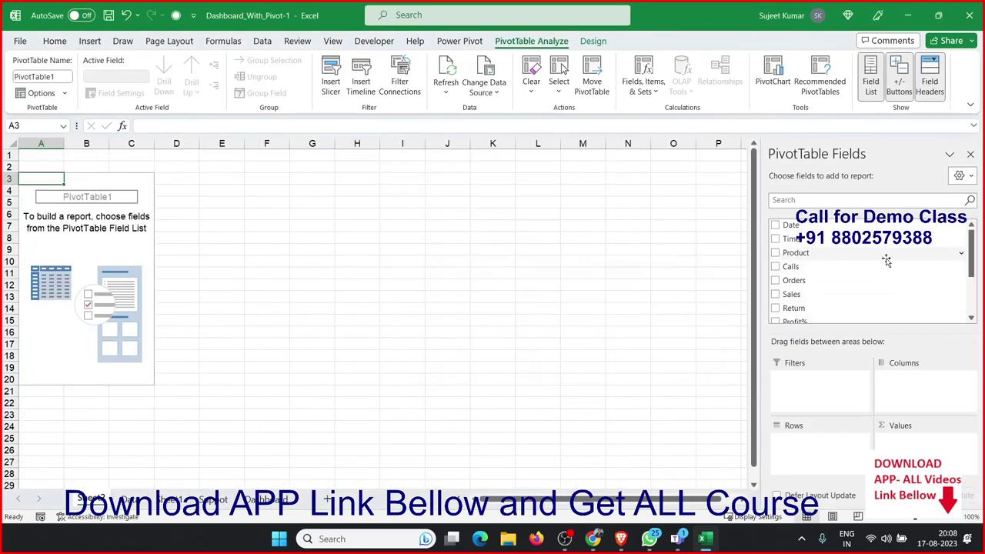
left_click_drag(885, 260, 846, 455)
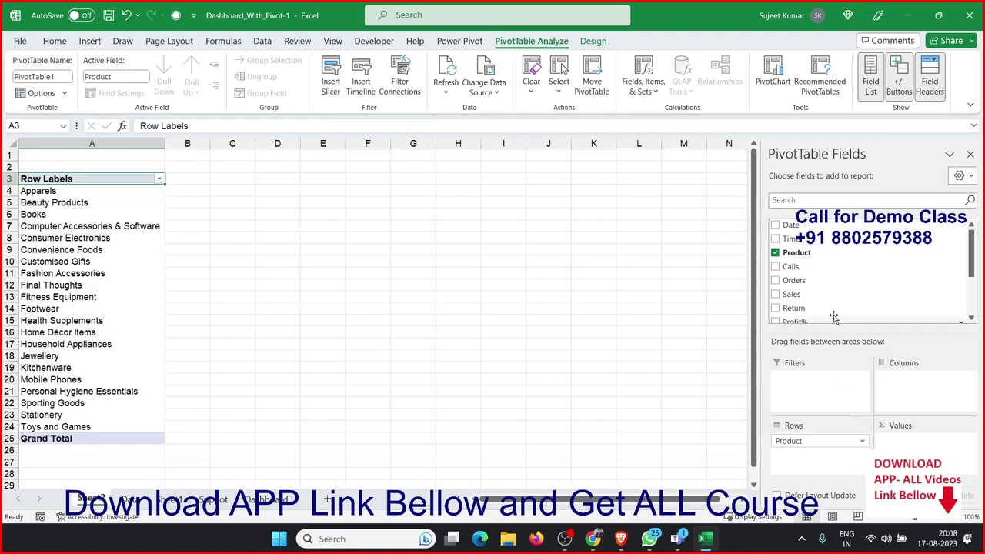
left_click_drag(866, 352, 900, 443)
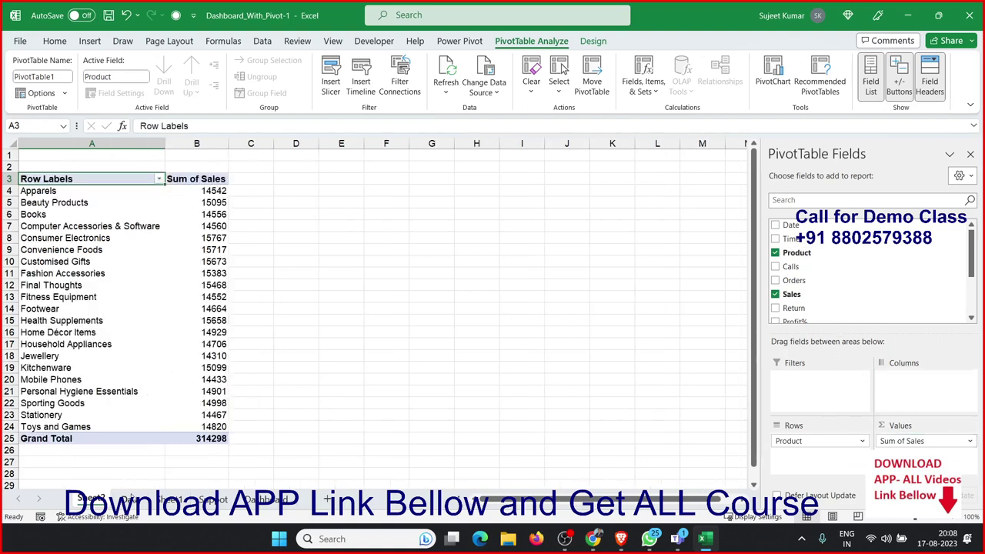
left_click(130, 498)
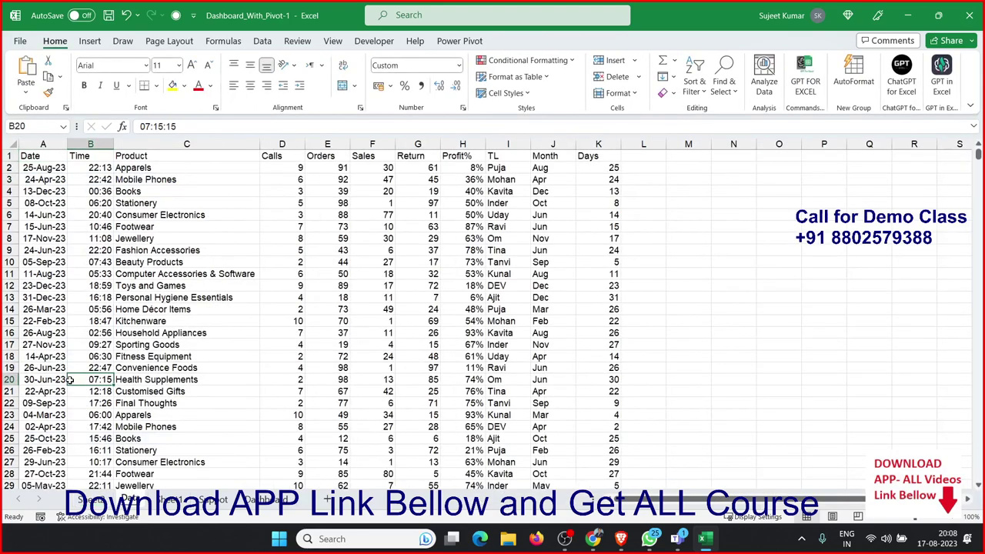
Fill the last record in row 11062 down into the new row 11063
key("ctrl+Down")
key("Down")
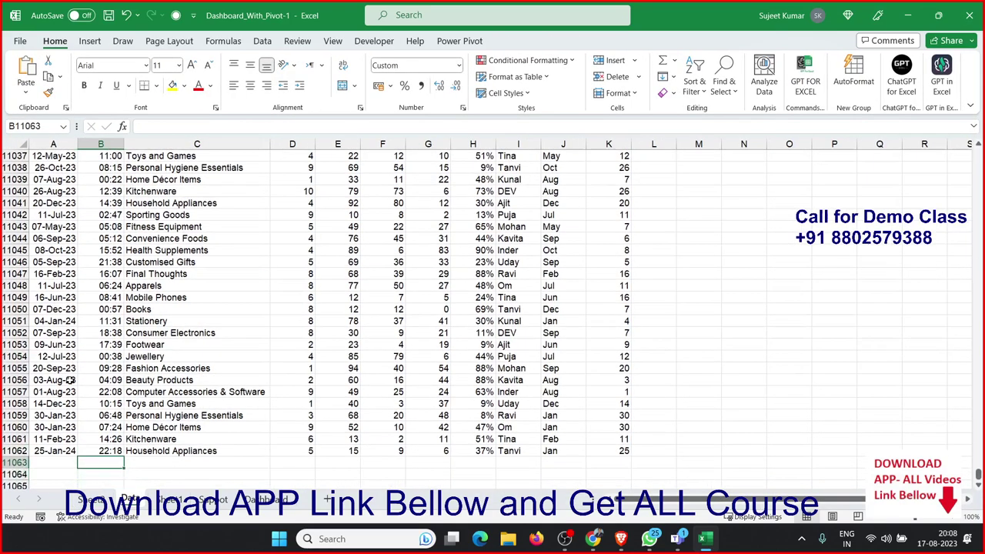
key("Left")
key("Up")
key("shift+space")
key("ctrl+shift+Down")
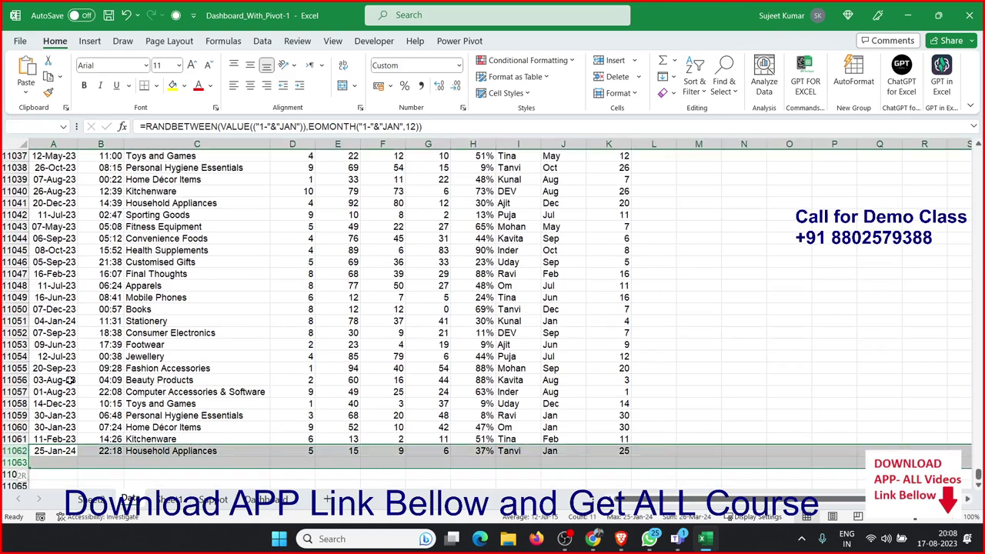
key("ctrl+d")
key("Down")
key("Right")
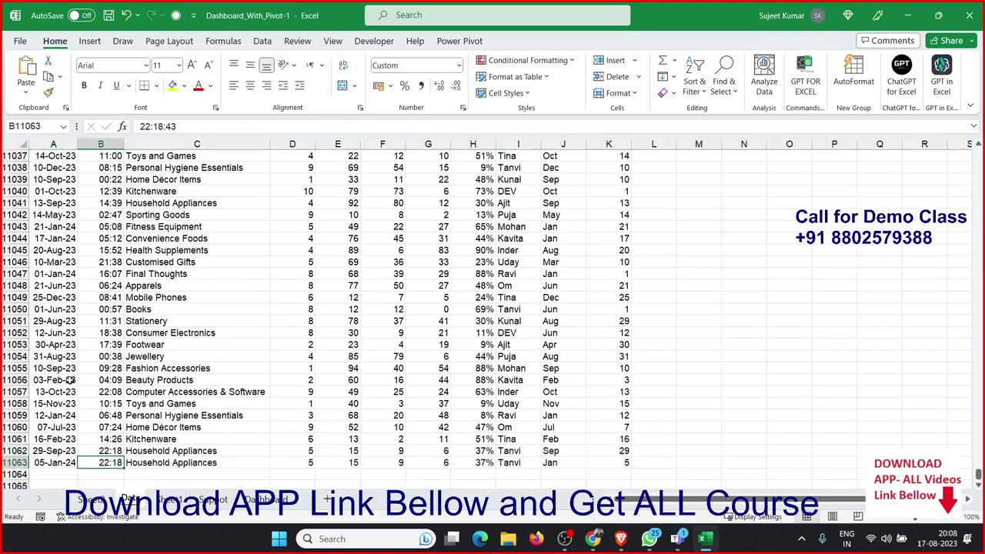
key("Right")
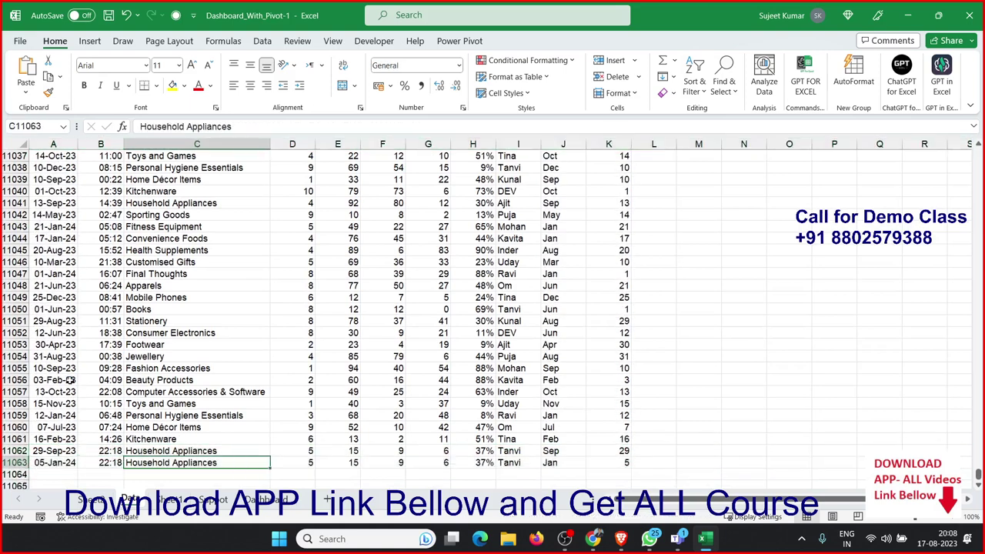
Change the new row's Product in C11063 to TRG and save the workbook
type("TR")
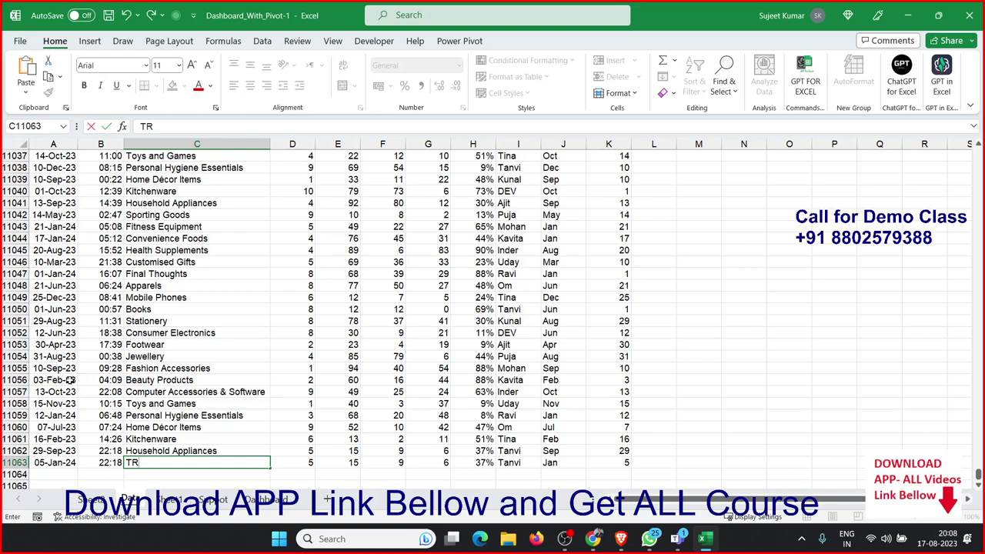
type("G")
key("Return")
key("Up")
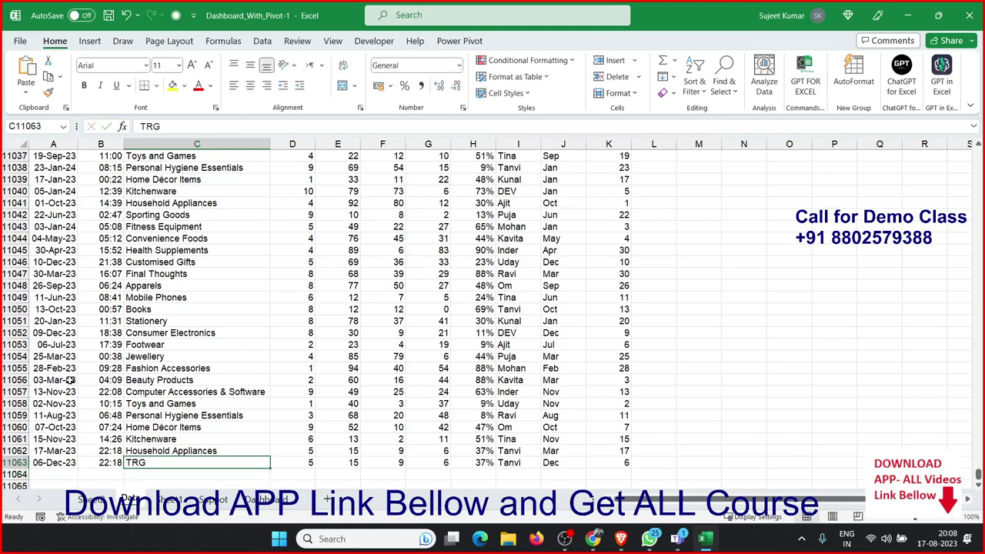
key("ctrl+s")
Try grouping the pivot's product rows and dismiss the cannot-group error
left_click(90, 498)
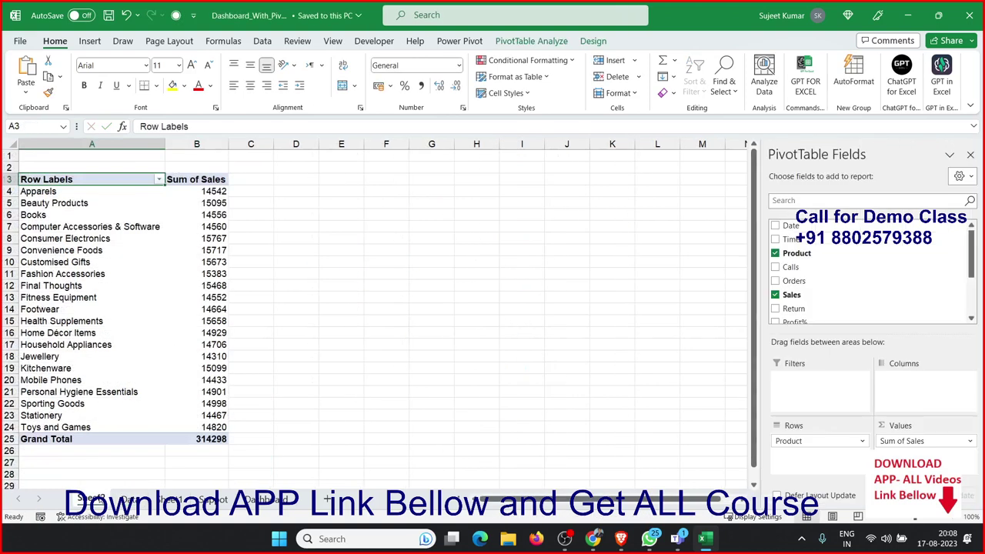
right_click(124, 298)
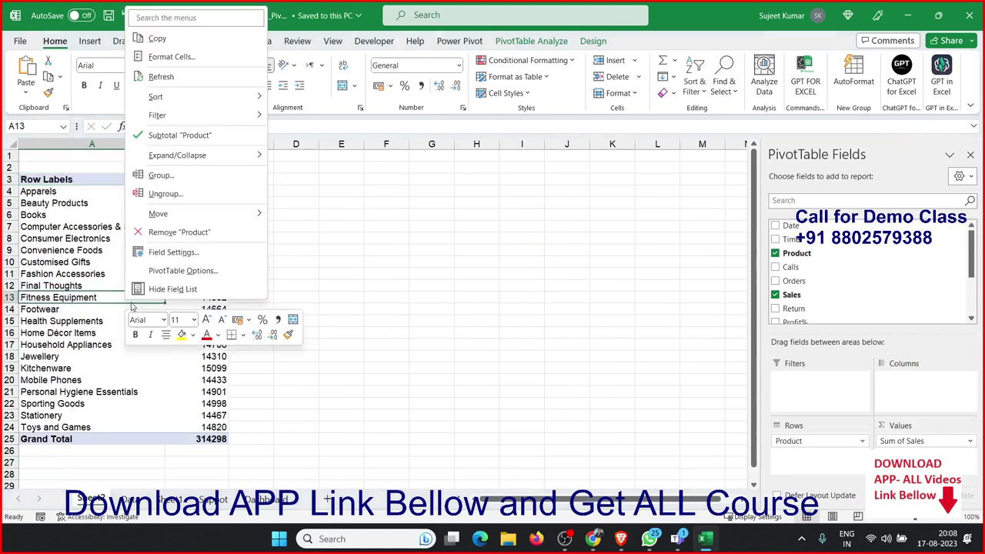
left_click(177, 181)
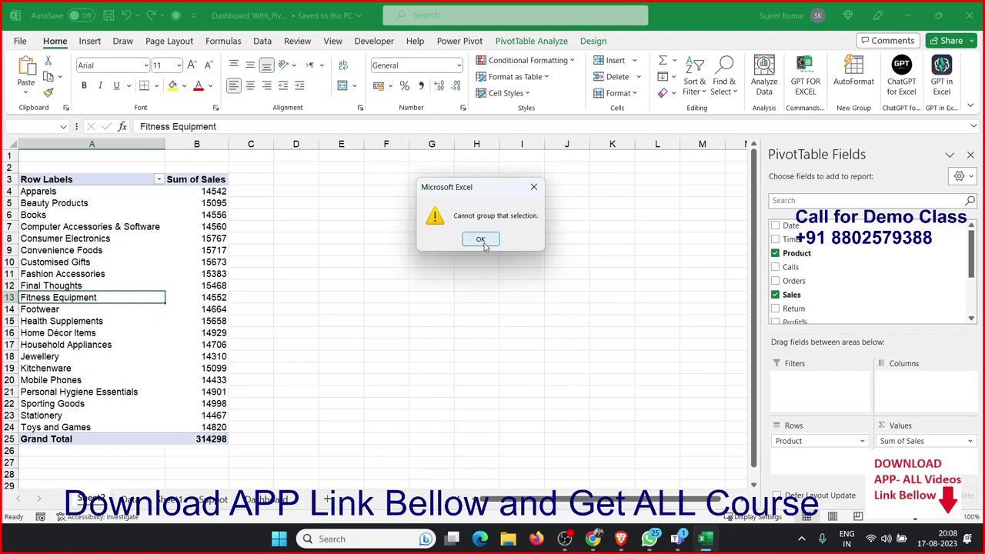
left_click(482, 240)
Copy the whole Date-to-Days data table and paste it into a new workbook, Book1
left_click(129, 499)
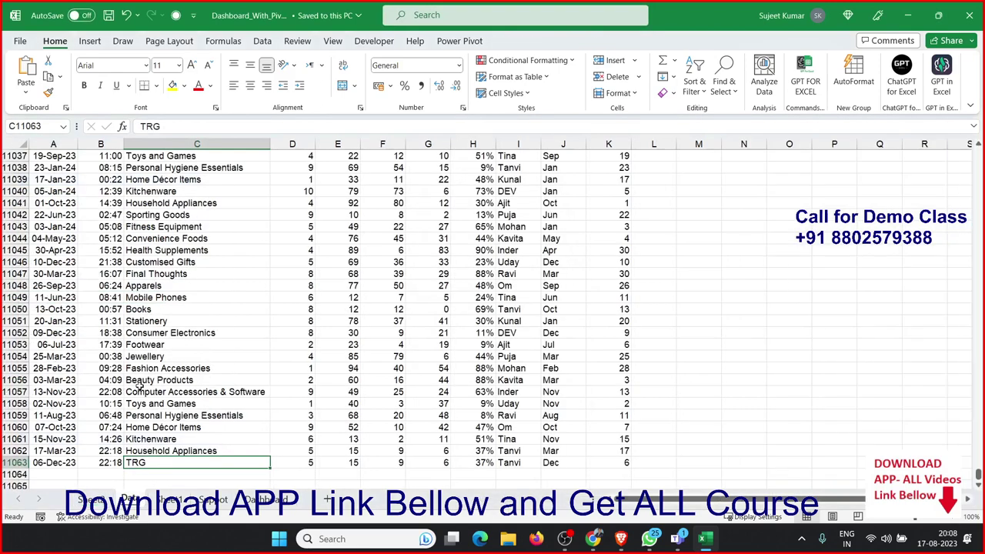
key("ctrl+Up")
key("Left")
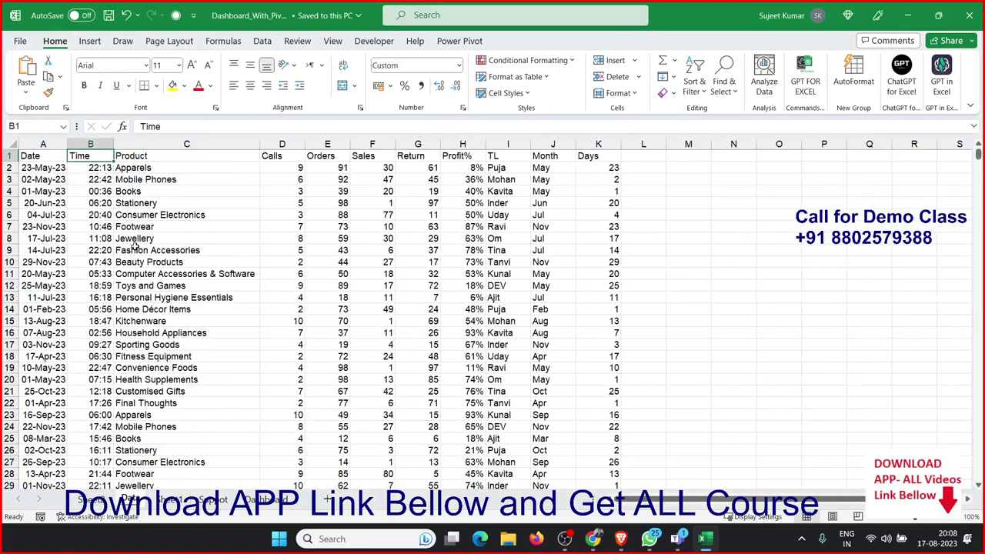
key("Left")
key("ctrl+shift+Right")
key("ctrl+shift+Down")
key("ctrl+c")
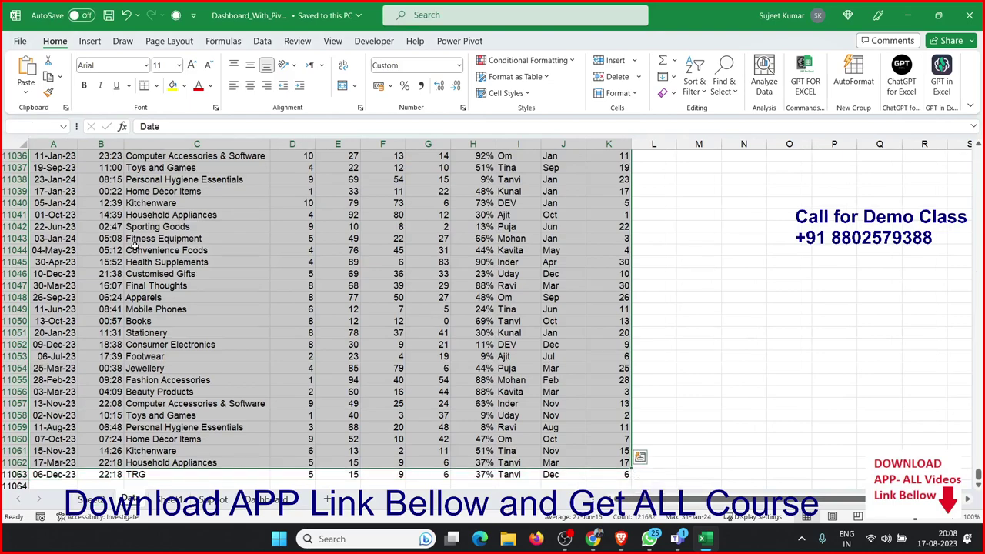
key("ctrl+n")
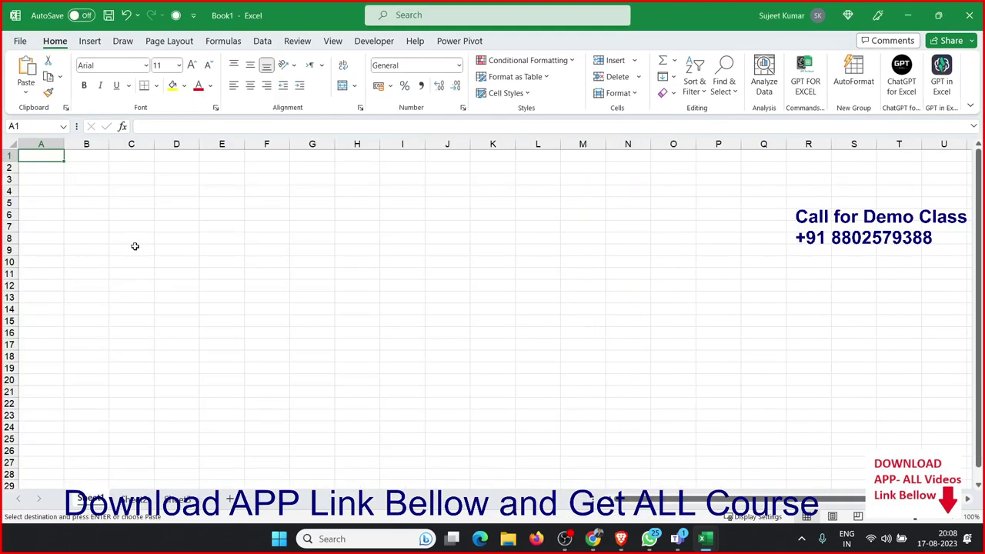
key("ctrl+v")
Close the original dashboard workbook without saving and discard the clipboard contents
left_click(908, 15)
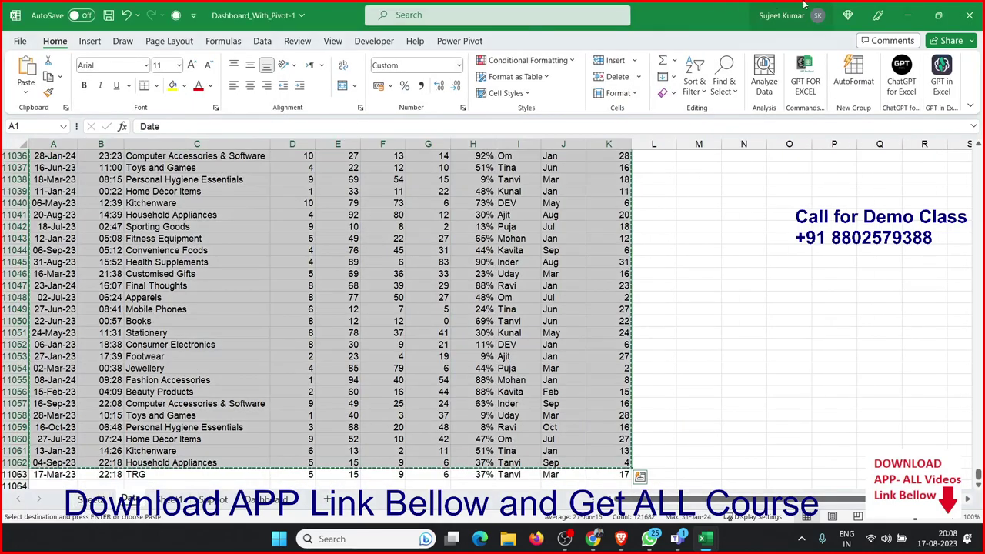
left_click(969, 16)
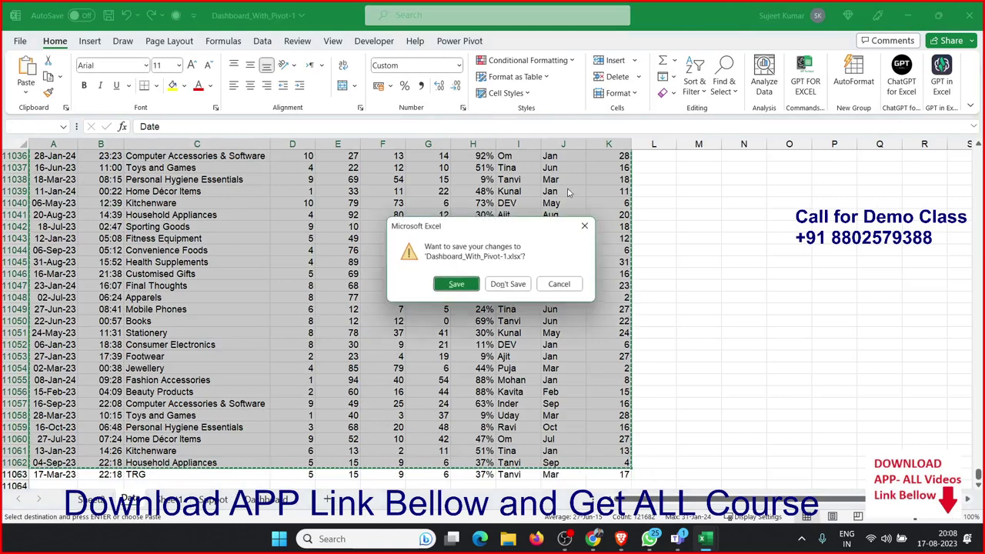
left_click(509, 287)
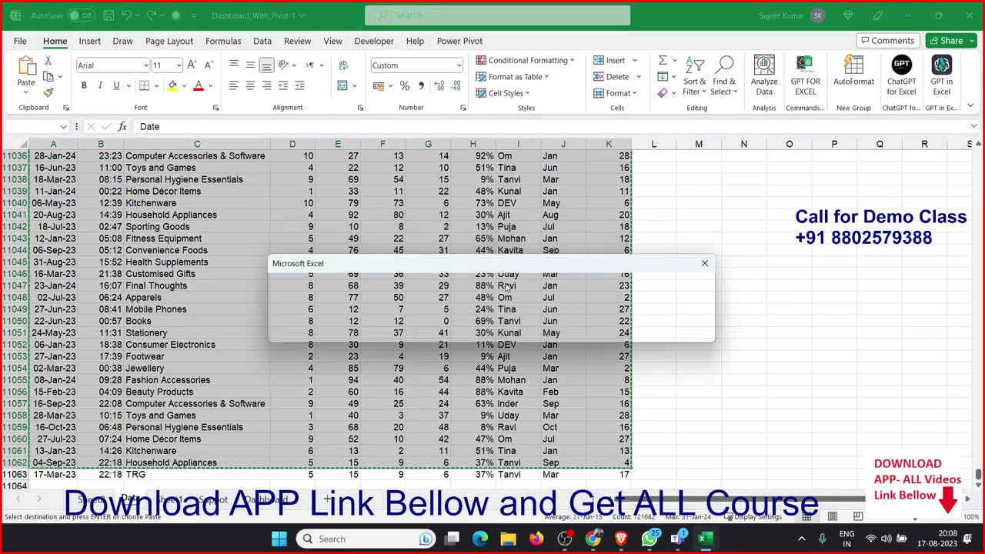
left_click(439, 307)
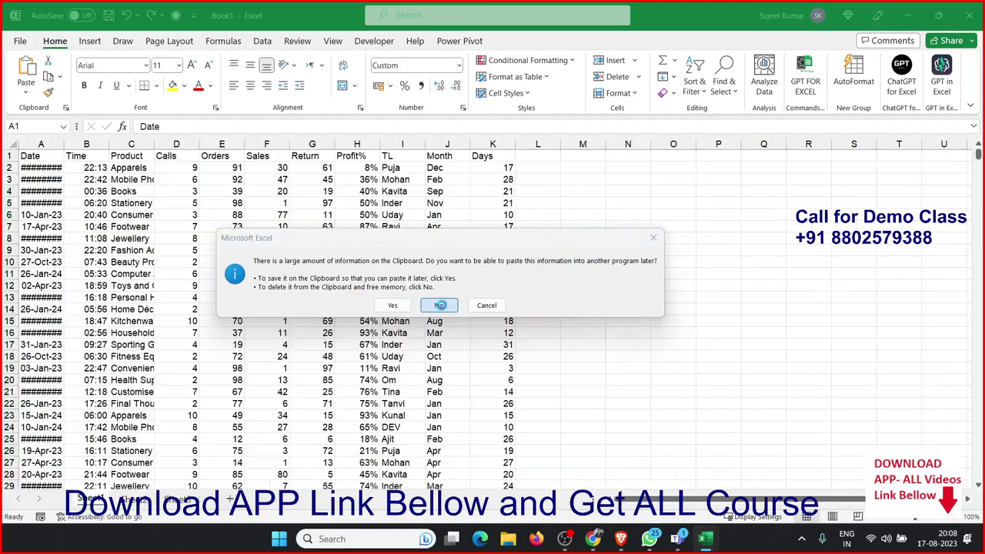
In Book1, insert a new-sheet pivot of Sum of Sales by Product, Grand Total 314298
left_click(85, 40)
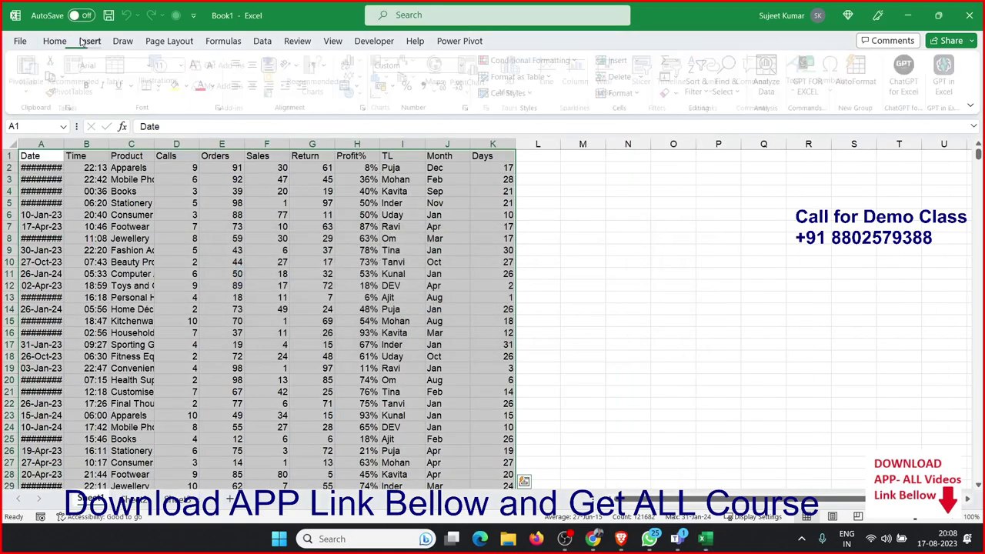
left_click(38, 64)
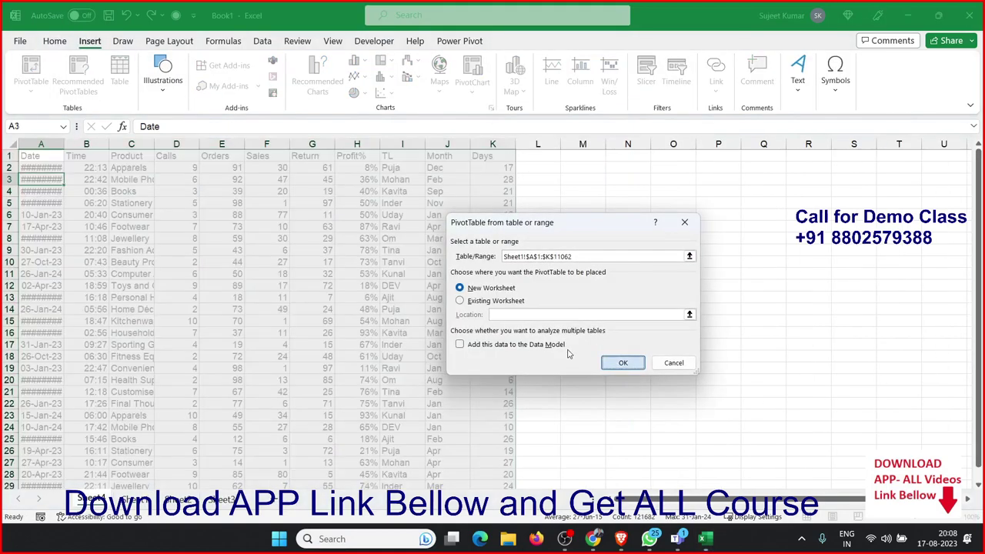
left_click(622, 362)
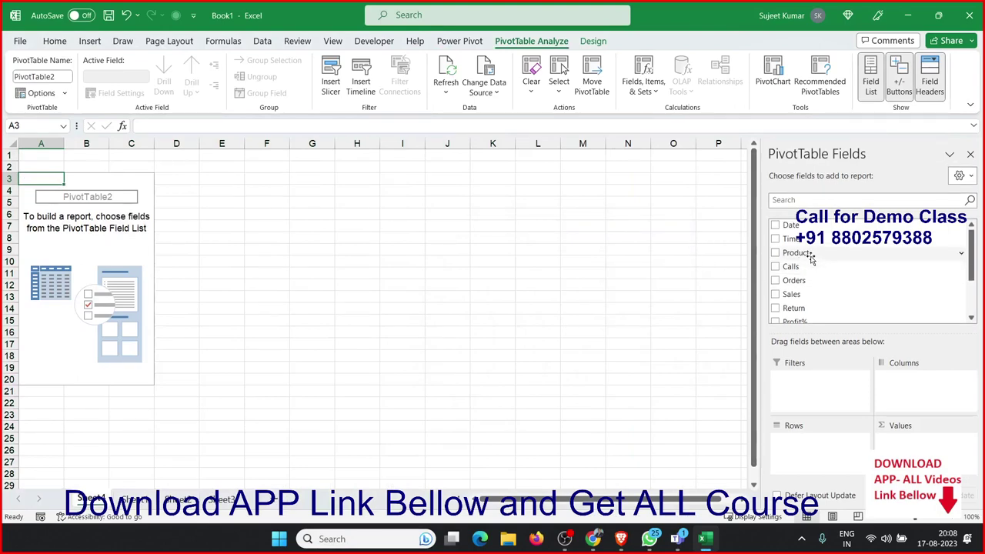
left_click_drag(796, 252, 832, 475)
left_click_drag(791, 294, 914, 453)
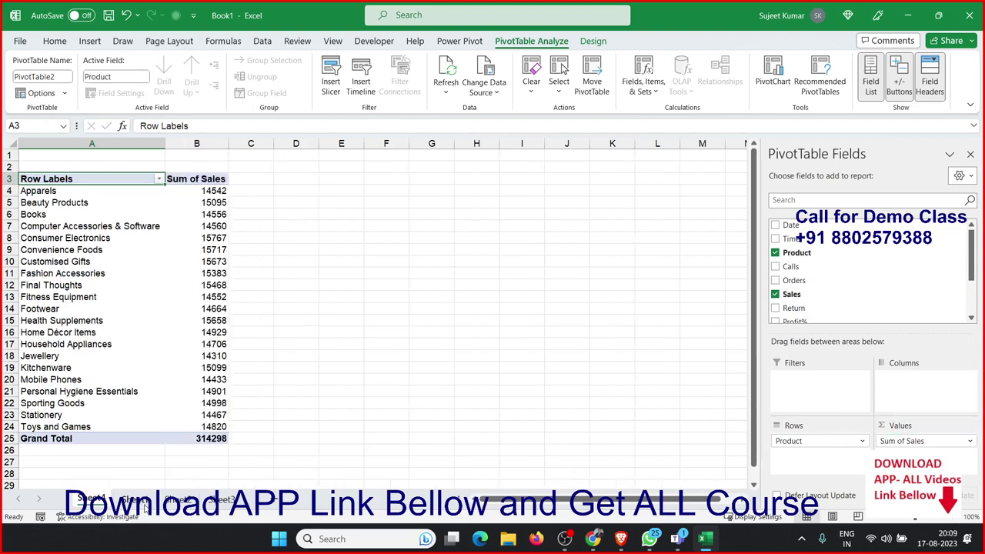
left_click(194, 435)
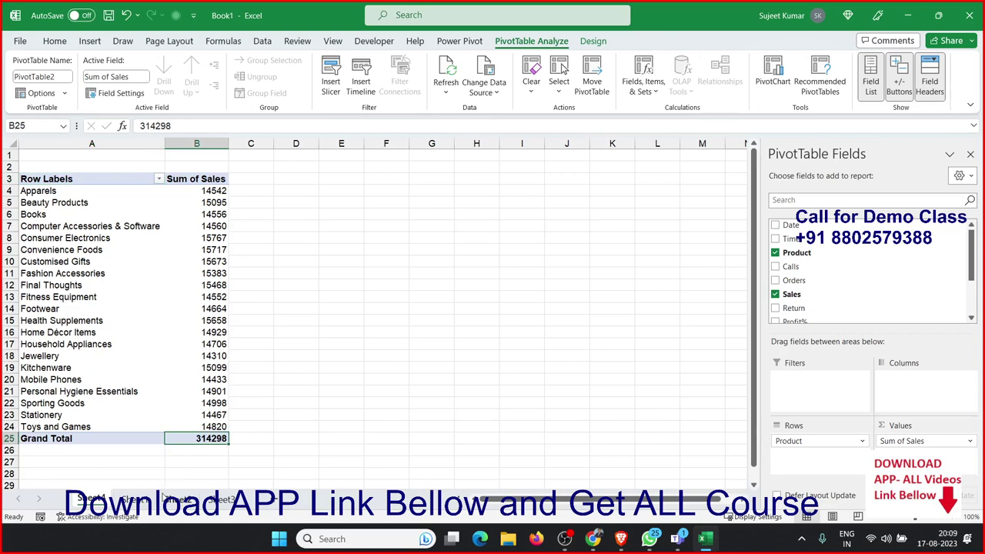
left_click(137, 499)
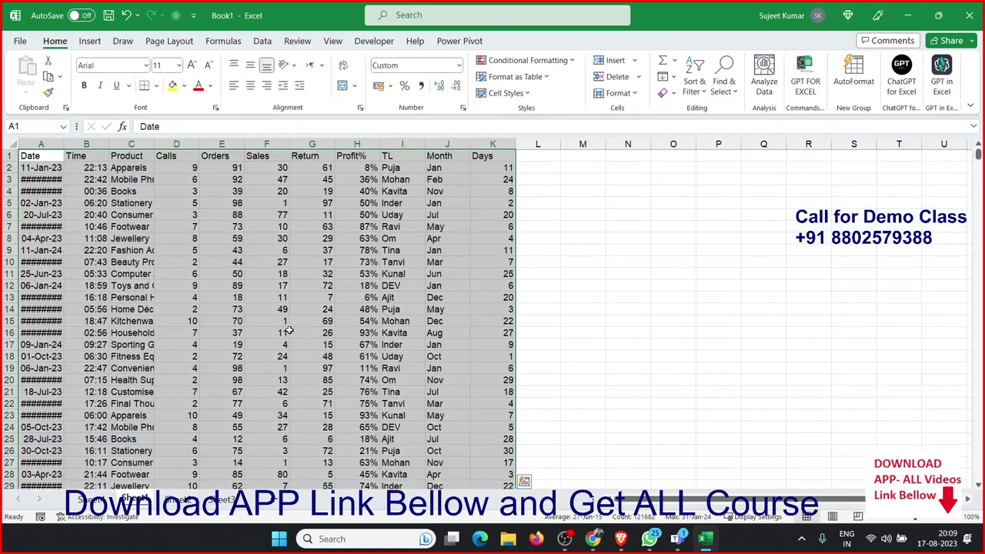
Change the Sales values in F4 to 200 and F7 to 1000
left_click(265, 190)
left_click(267, 200)
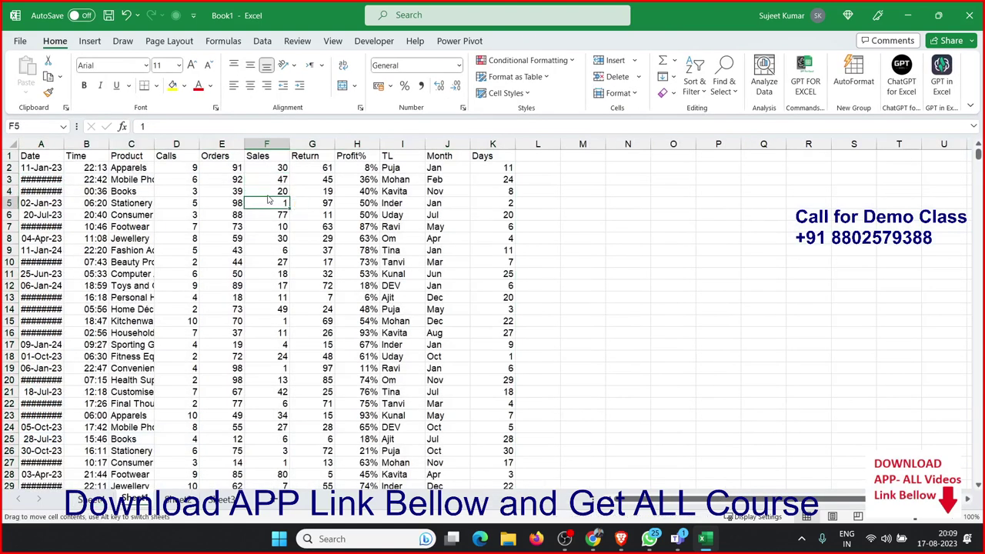
left_click(267, 191)
type("200")
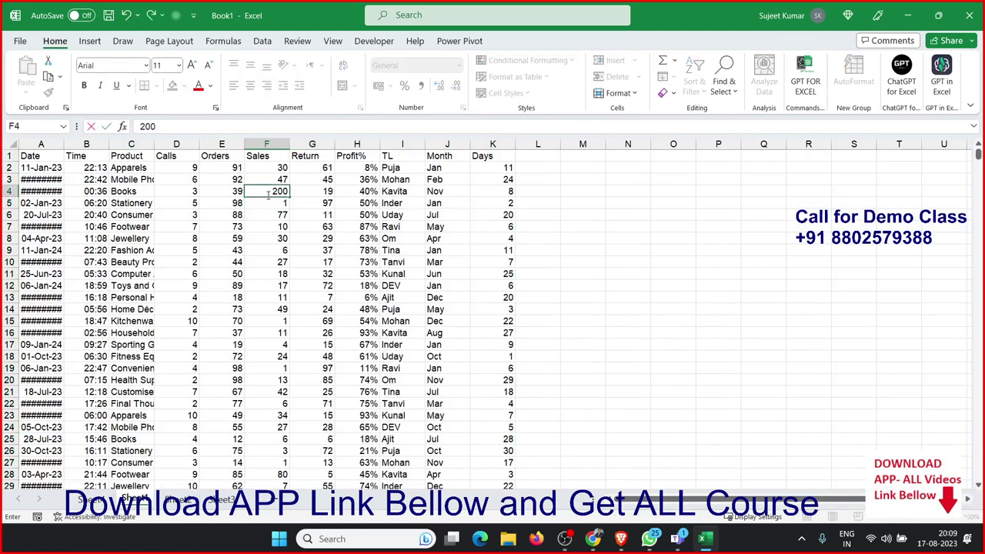
key("Return")
key("Return")
key("Return")
type("1000")
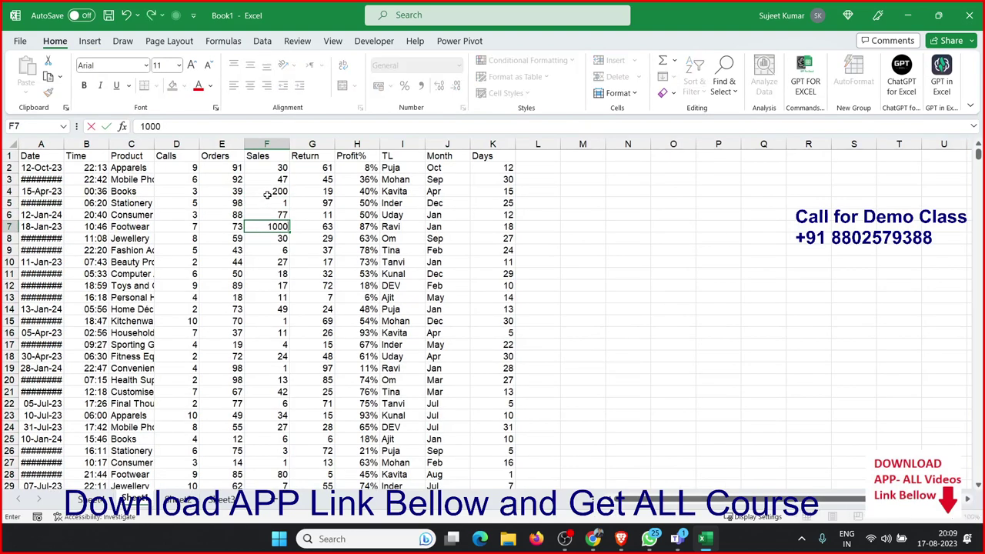
key("Return")
Refresh the pivot and check its Sum of Sales Grand Total is now 315468
left_click(91, 499)
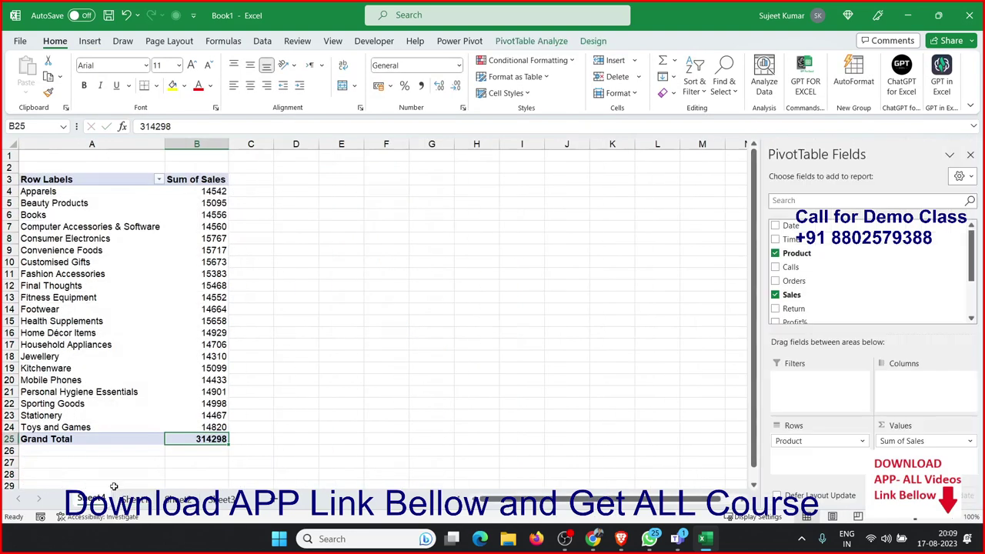
right_click(180, 347)
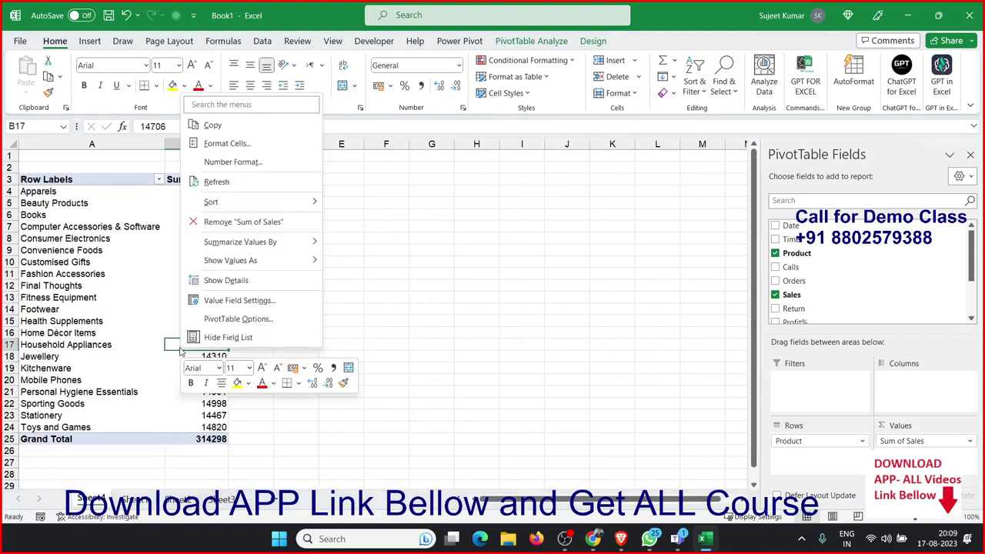
left_click(219, 182)
left_click(204, 438)
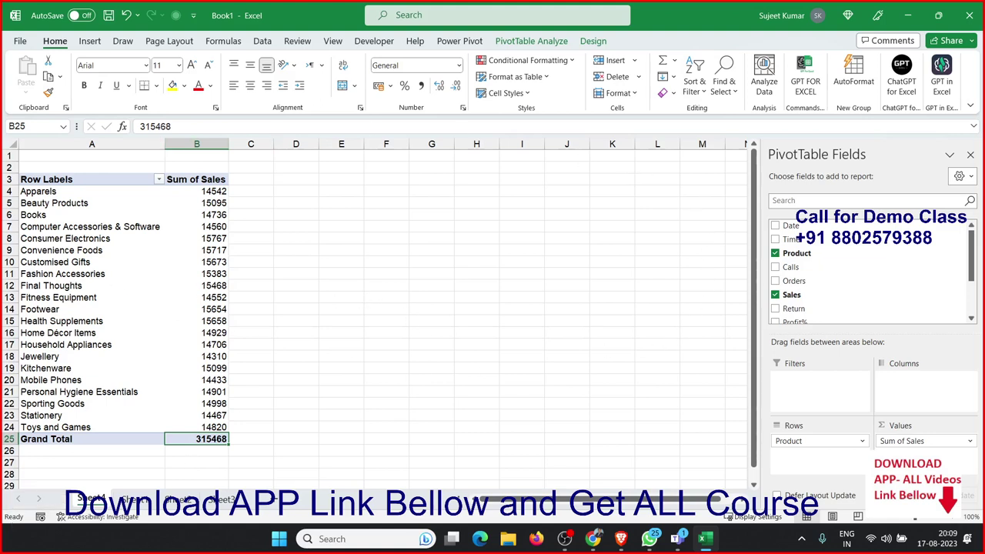
left_click(592, 538)
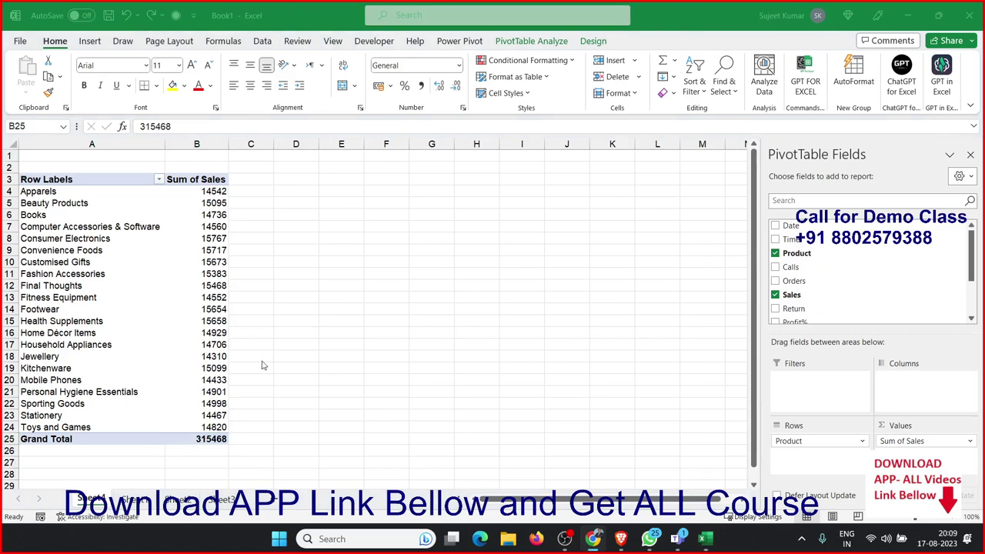
left_click(226, 440)
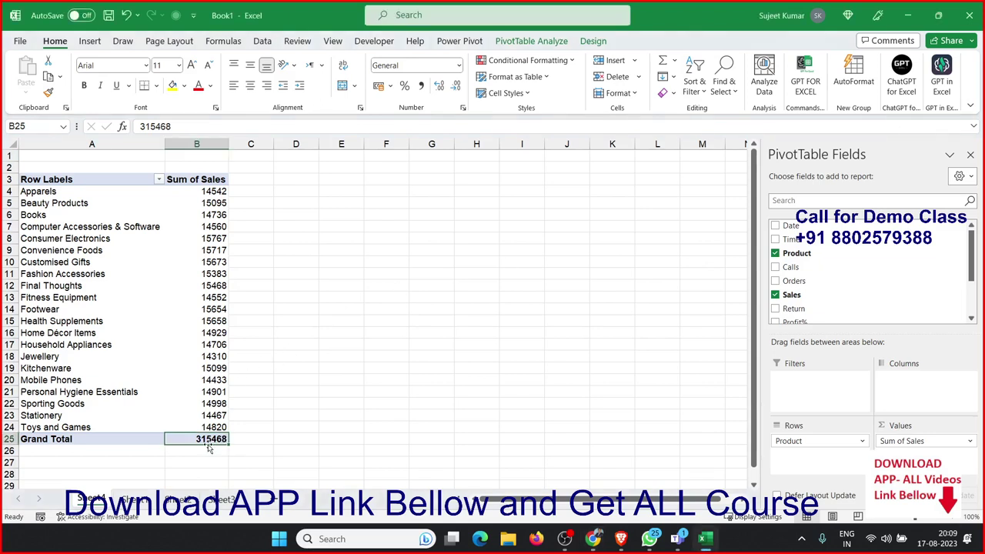
left_click(206, 427)
left_click_drag(206, 427, 214, 200)
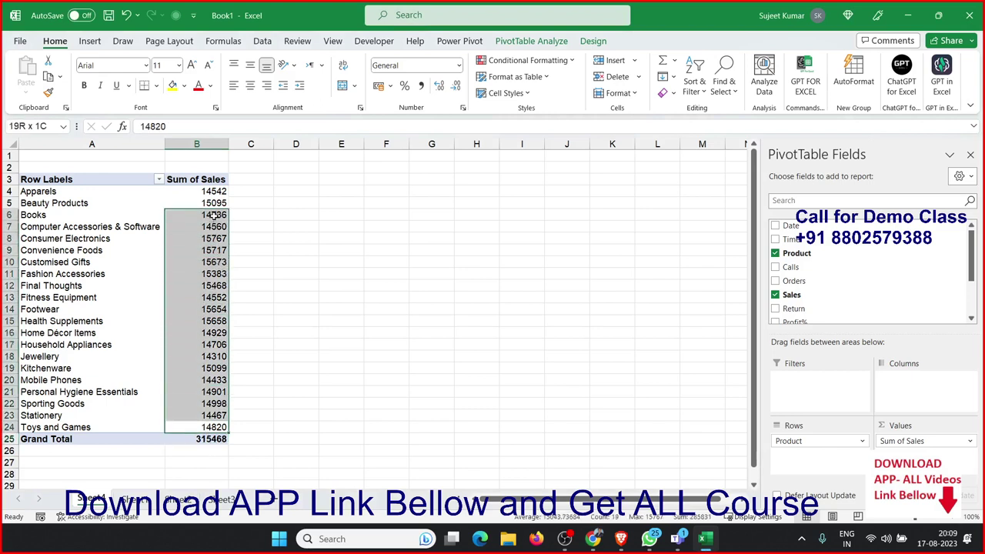
left_click(212, 442)
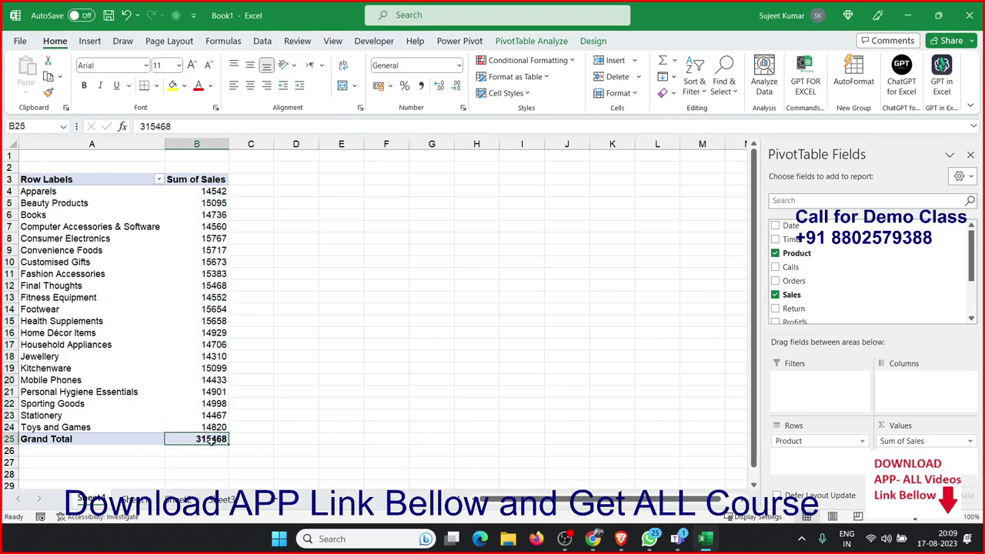
left_click(135, 499)
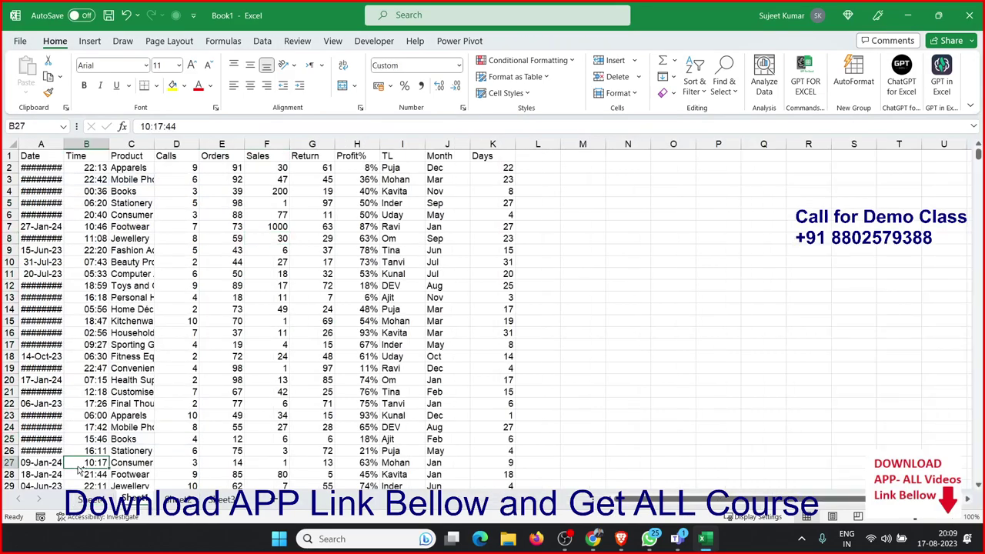
Fill row 11062 down into a new row 11063 and set its Product to TRG
key("ctrl+Down")
key("shift+space")
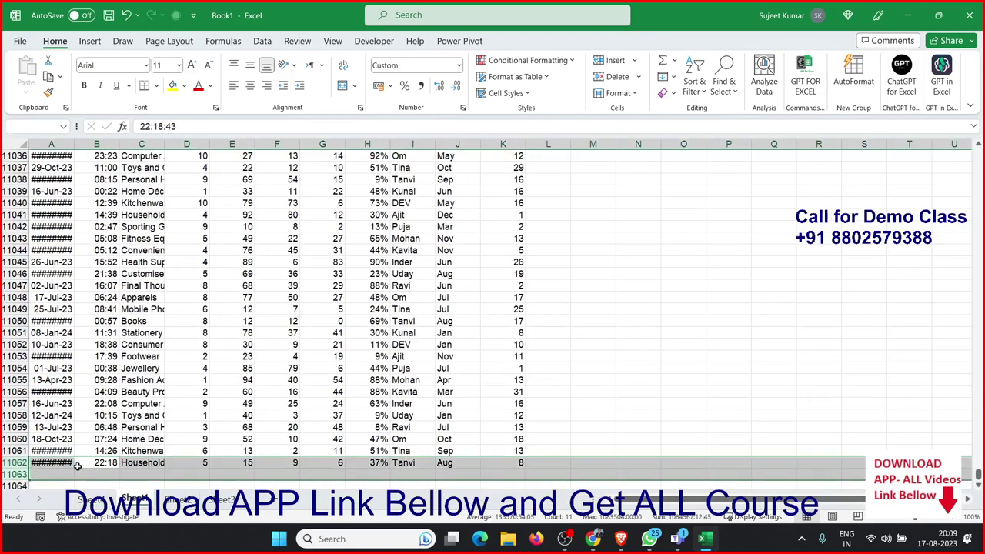
key("shift+Down")
key("ctrl+d")
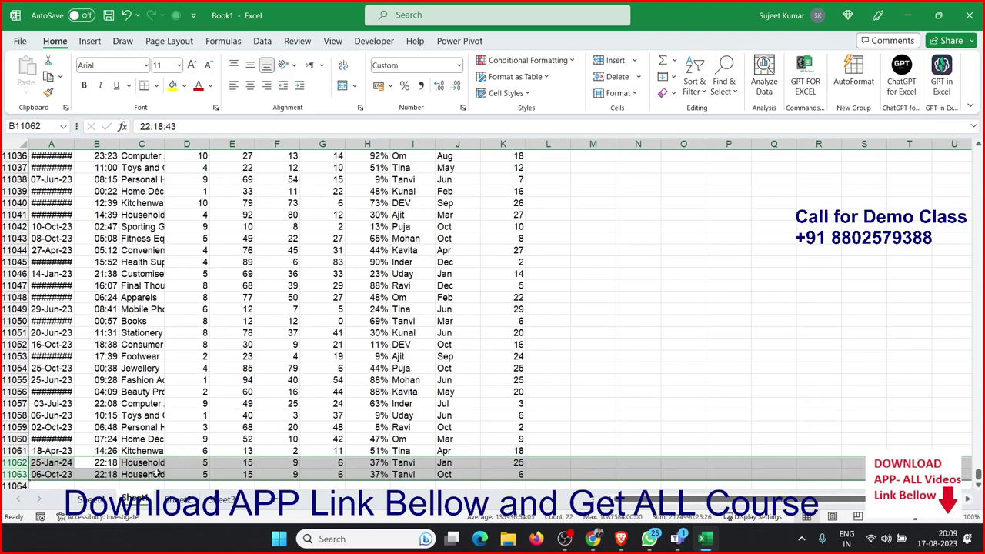
scroll(156, 474, "down", 3)
left_click(143, 381)
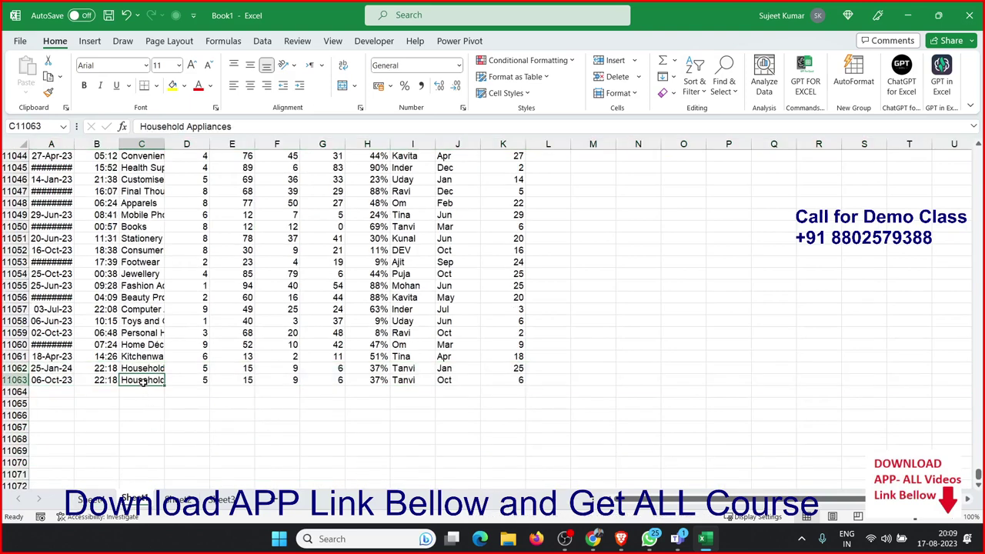
type("TG")
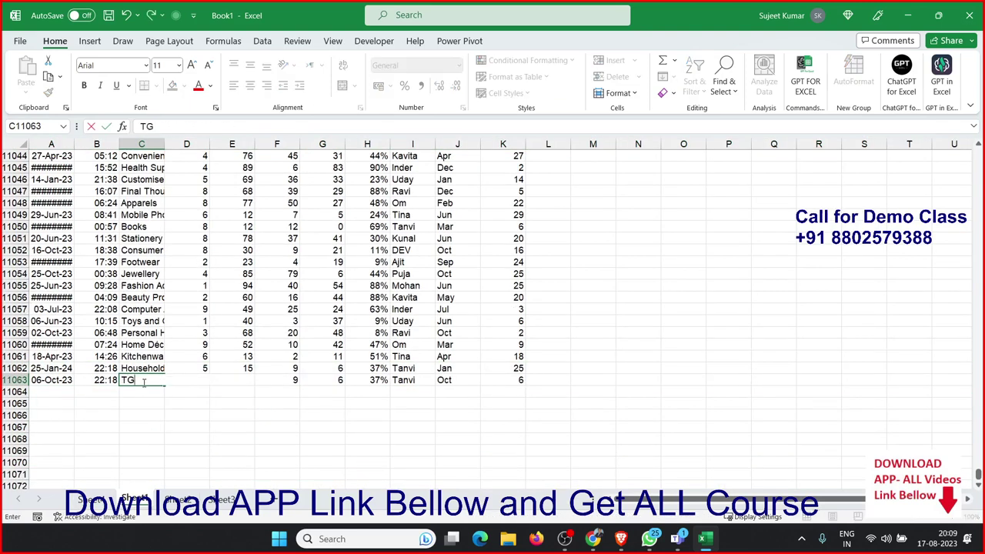
type("RO")
key("Tab")
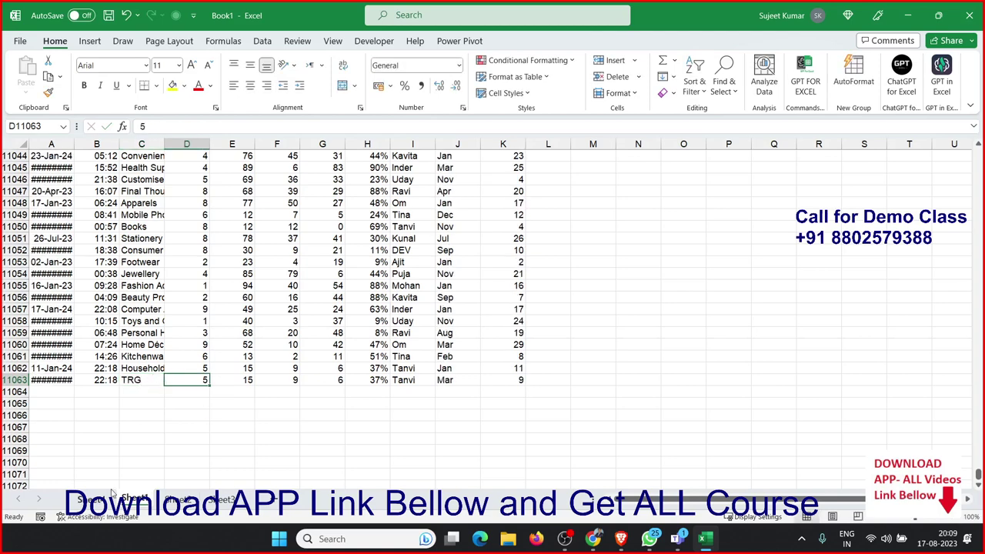
left_click(105, 498)
Attempt to group the pivot's product rows and dismiss the cannot-group warning
right_click(89, 320)
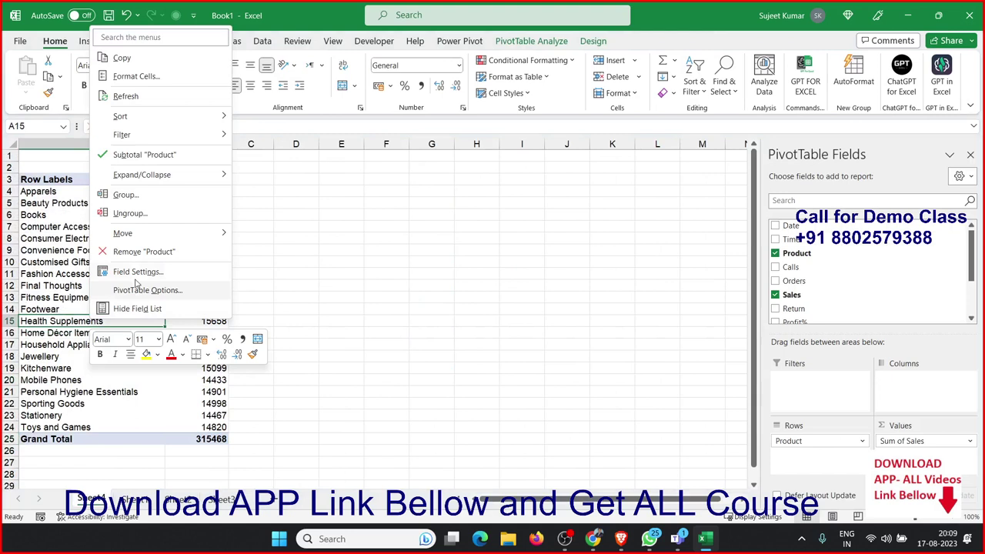
left_click(150, 201)
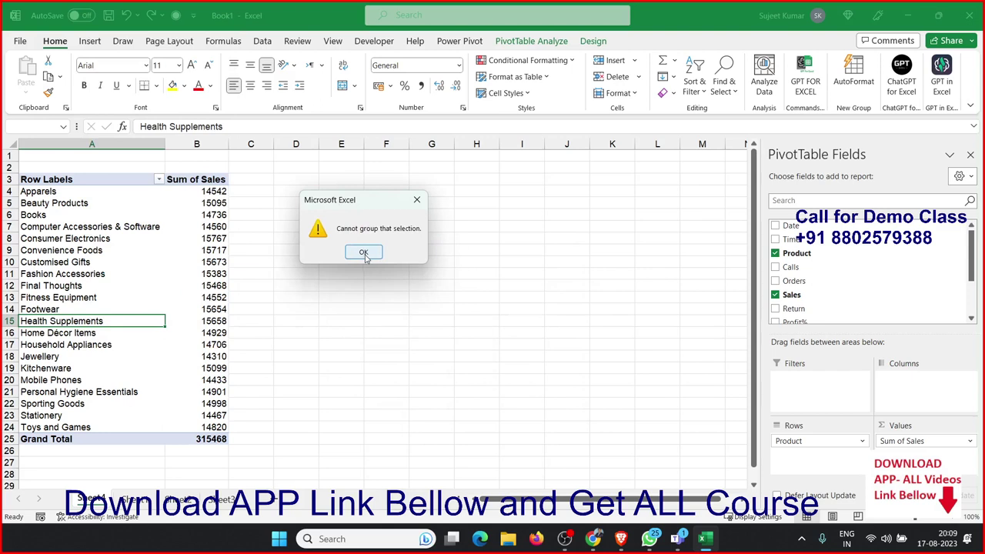
left_click(366, 256)
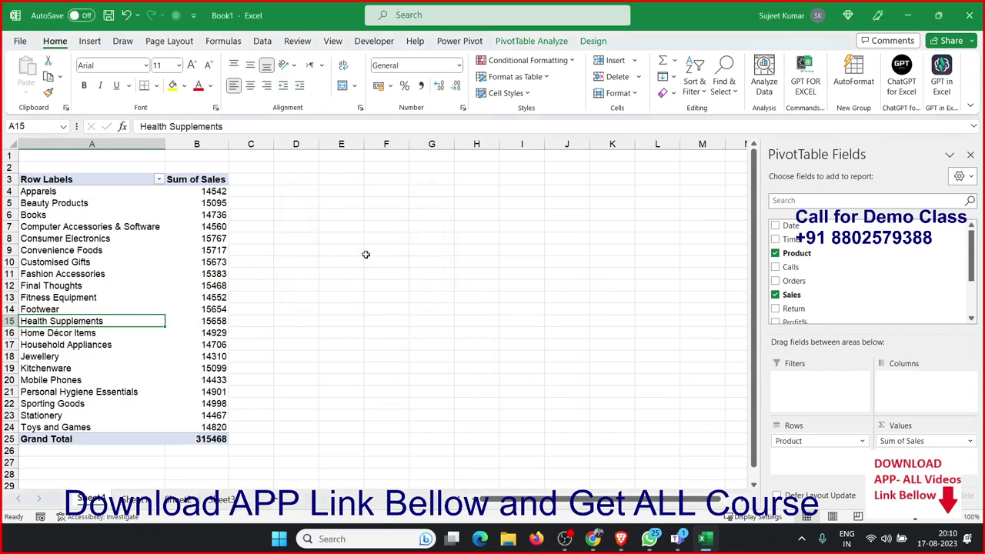
Refresh the pivot twice to try picking up the new TRG row
left_click(220, 249)
right_click(220, 249)
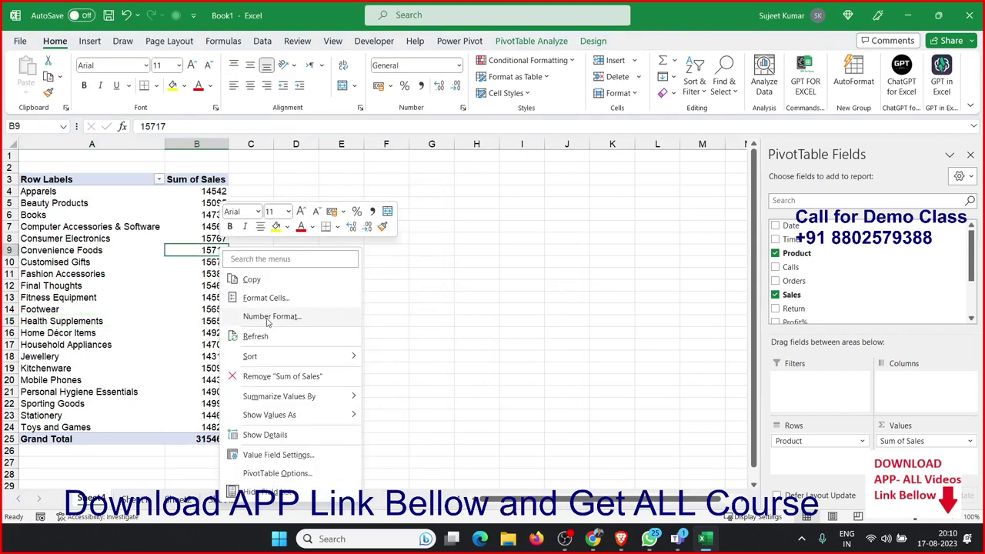
left_click(263, 331)
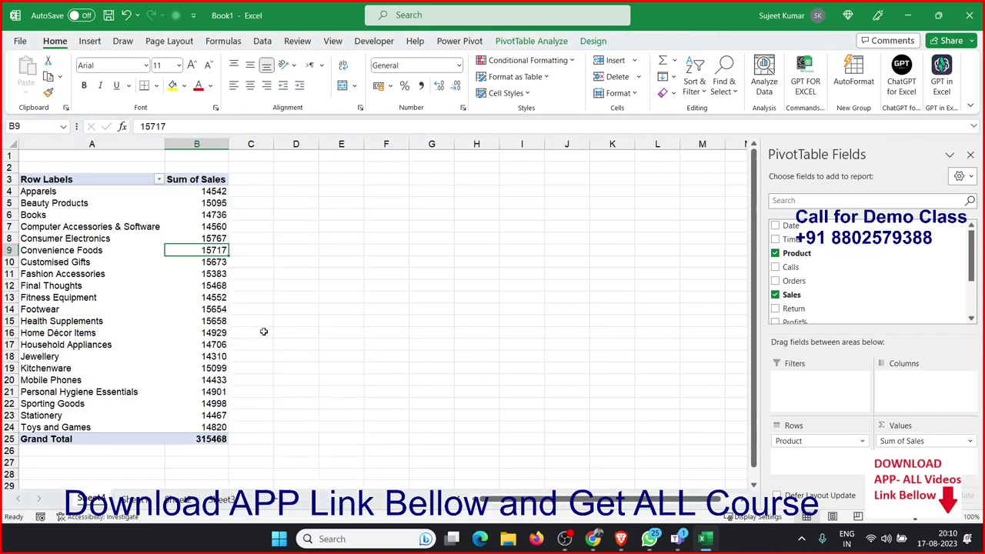
right_click(198, 251)
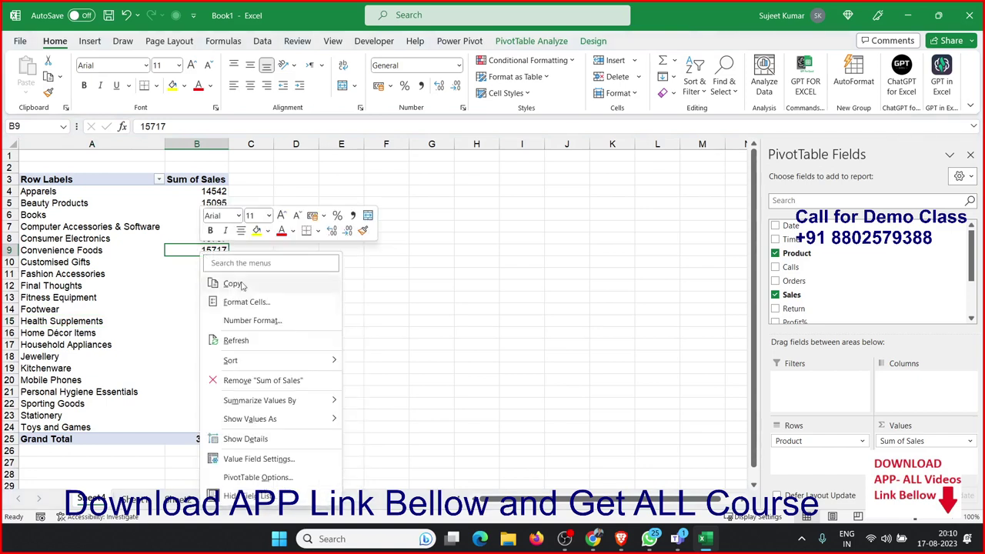
left_click(275, 343)
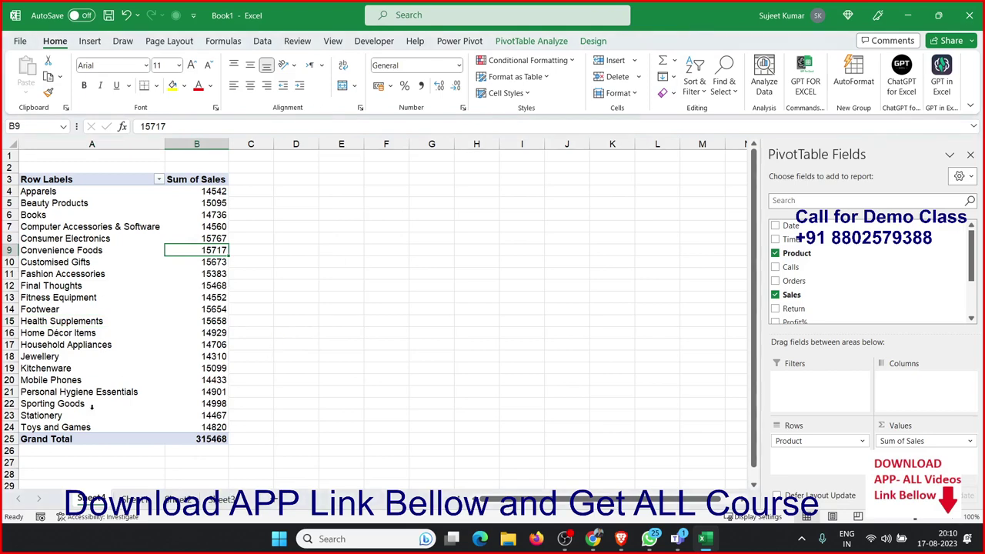
Compare the last data rows on the raw sheet against the pivot, ending on the pivot sheet
left_click(134, 500)
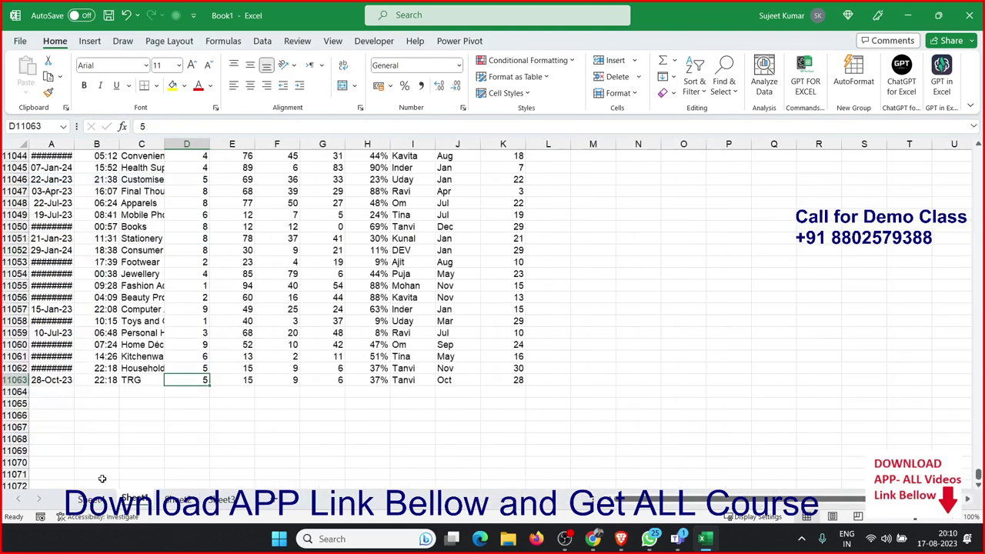
left_click_drag(43, 369, 508, 296)
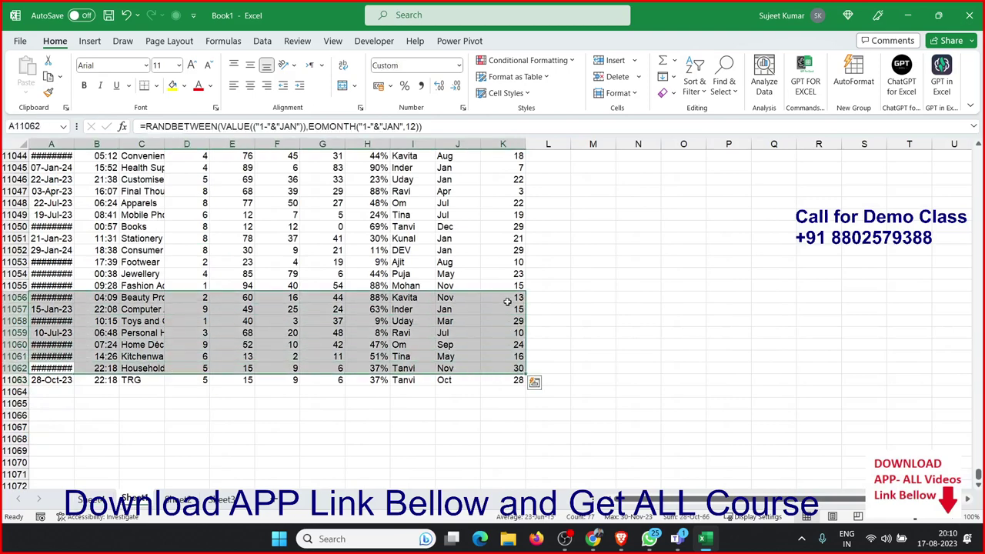
left_click(91, 499)
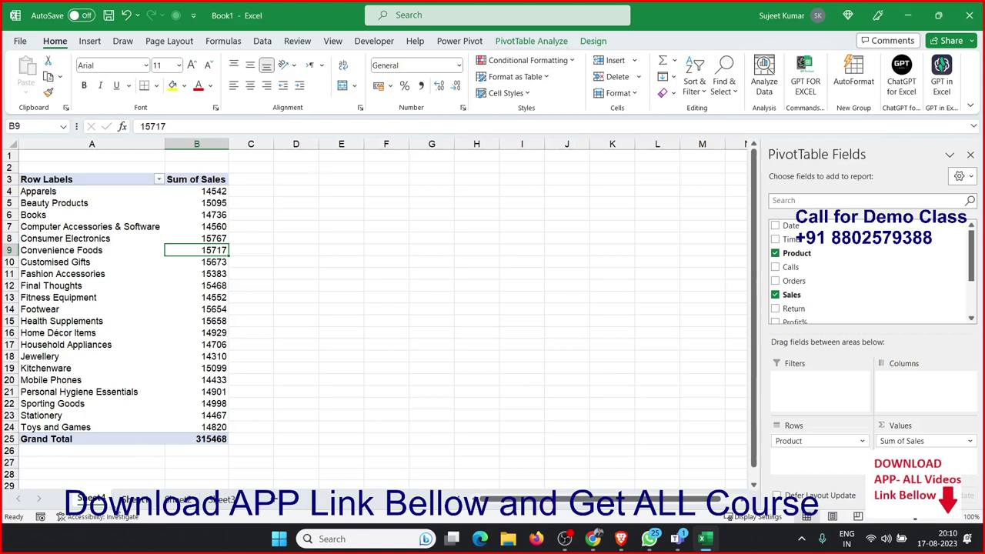
left_click(134, 498)
left_click_drag(67, 384, 502, 368)
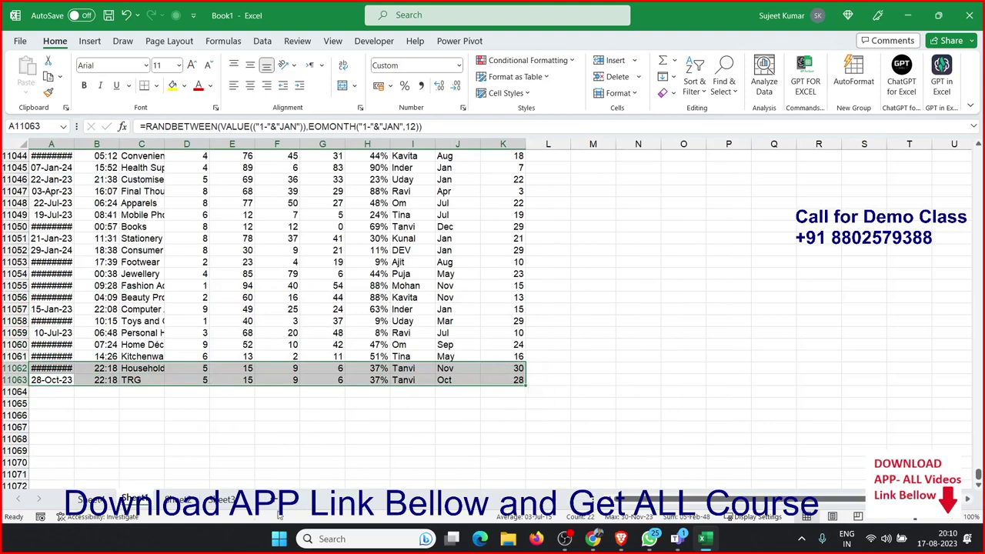
left_click(92, 498)
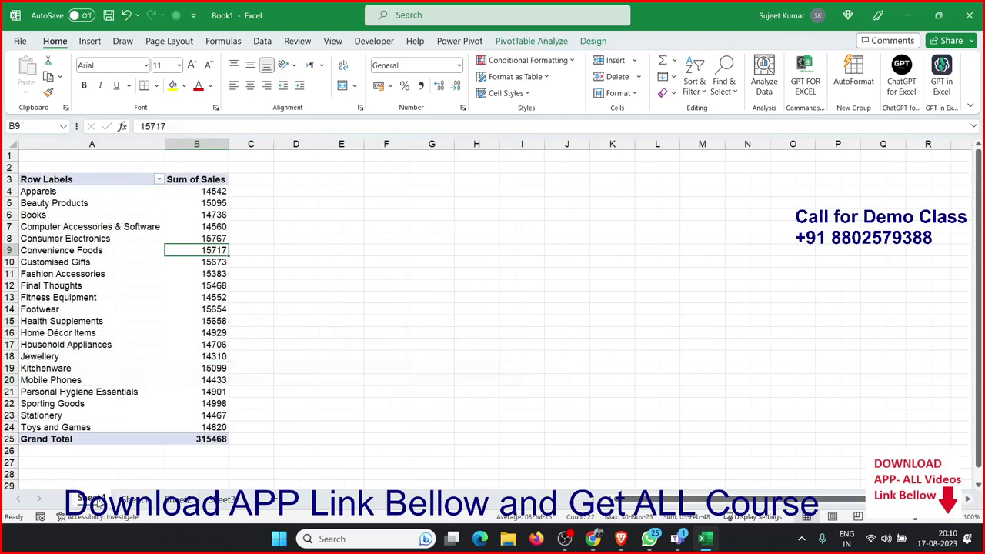
Change the pivot's data source to A1:K11063 so TRG (9) appears, totalling 315477
left_click(531, 44)
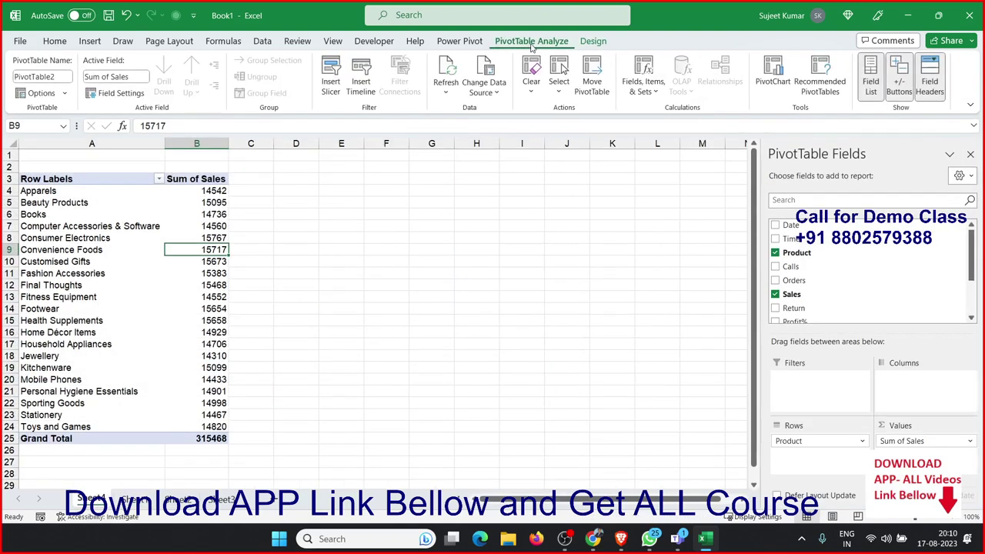
left_click(499, 91)
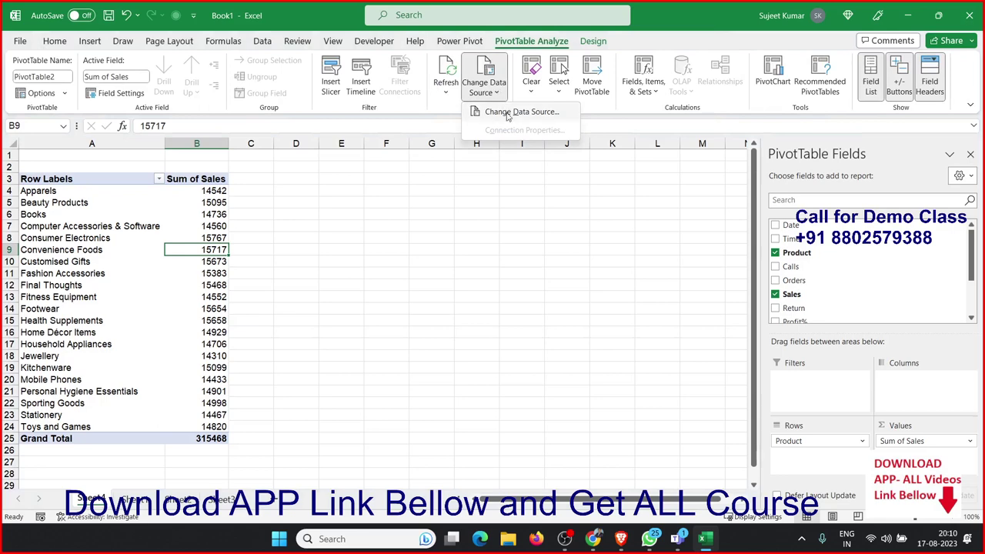
left_click(509, 111)
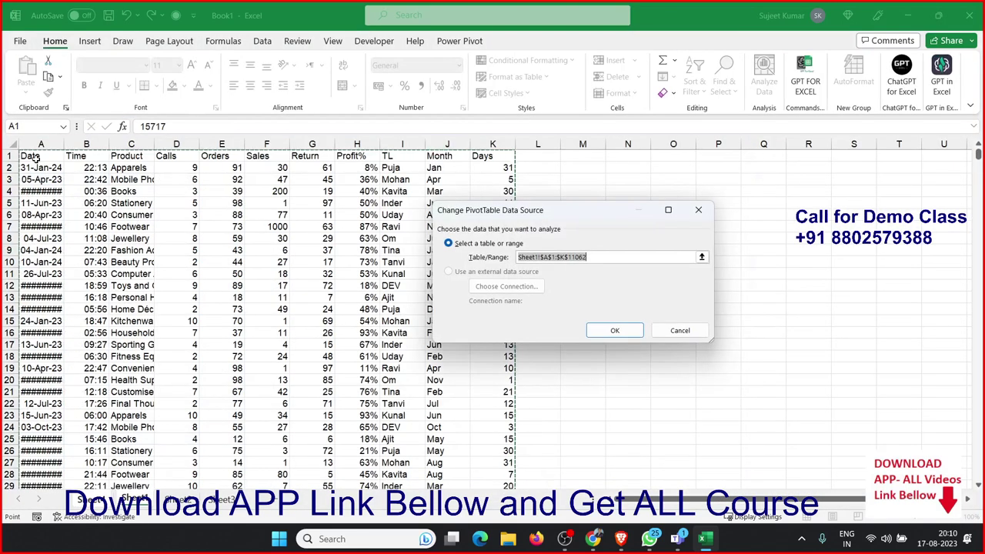
left_click(39, 153)
key("ctrl+shift+Right")
key("ctrl+shift+Down")
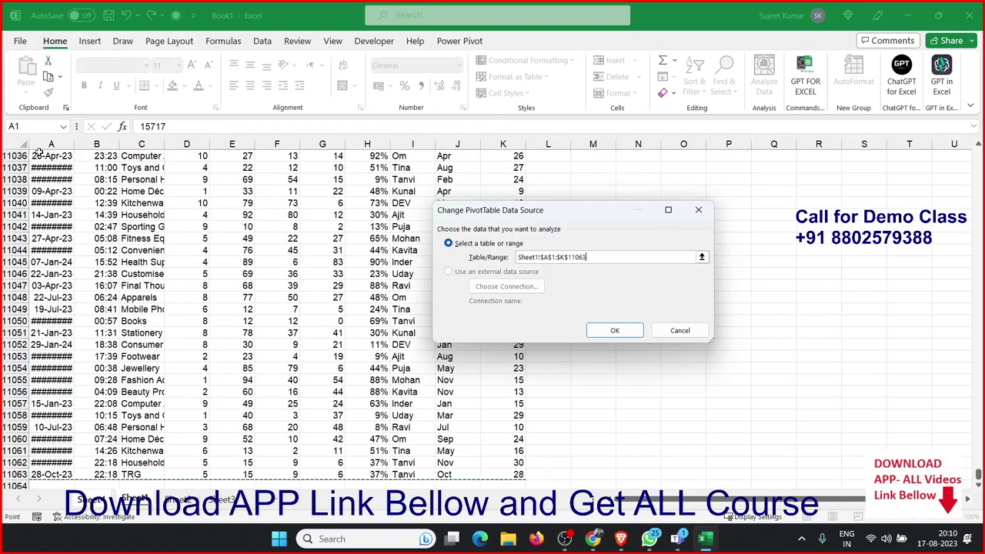
left_click(612, 330)
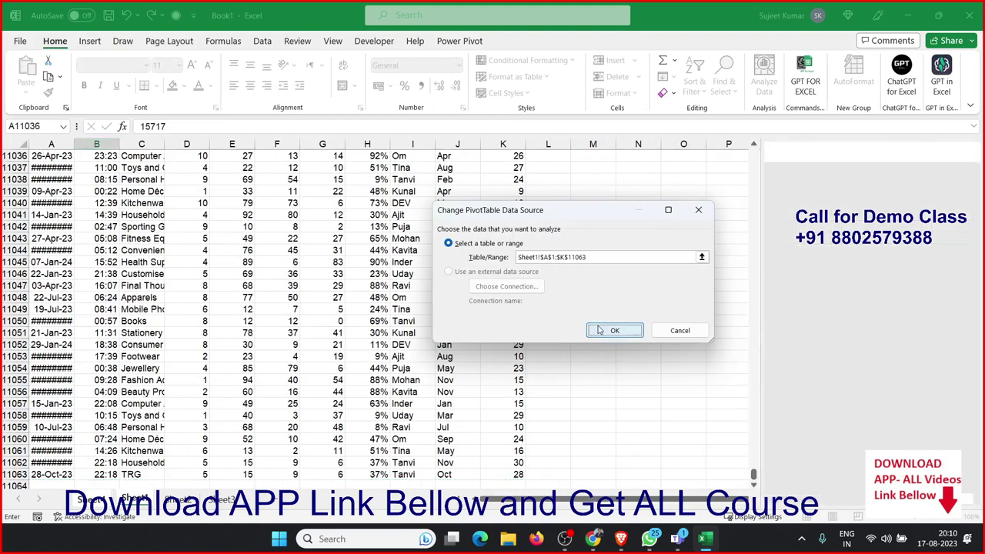
left_click_drag(223, 425, 32, 415)
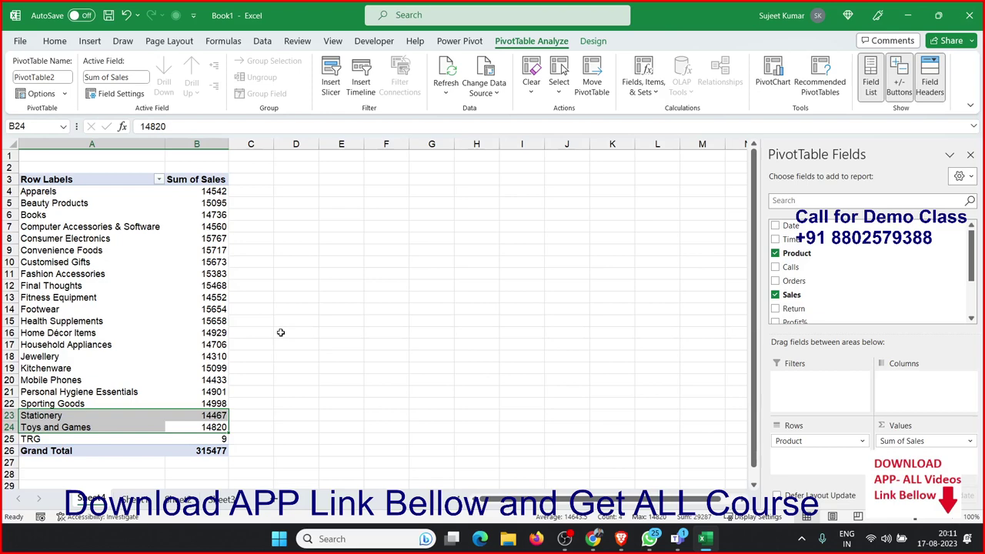
On the raw data sheet, autofit the Date column and select the whole data table
left_click(134, 499)
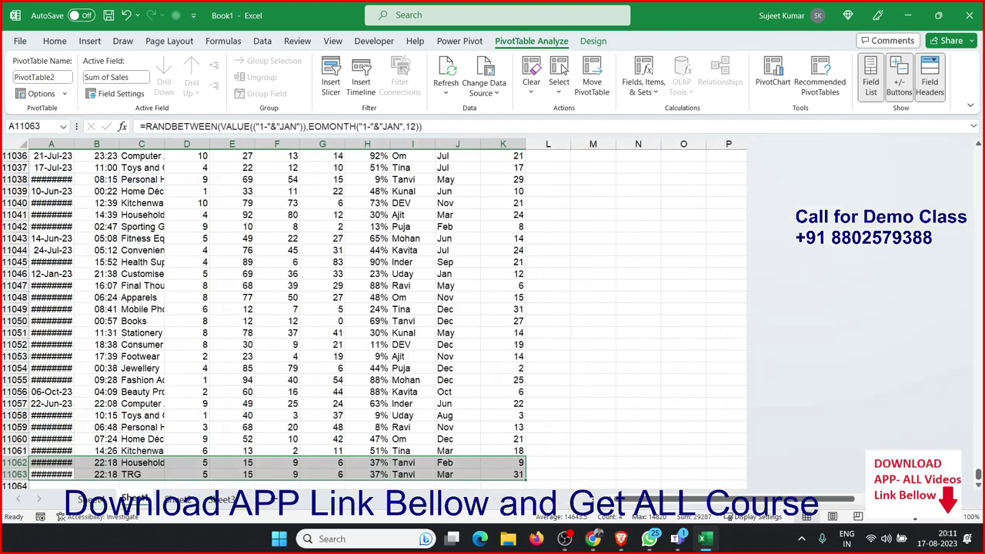
left_click(150, 427)
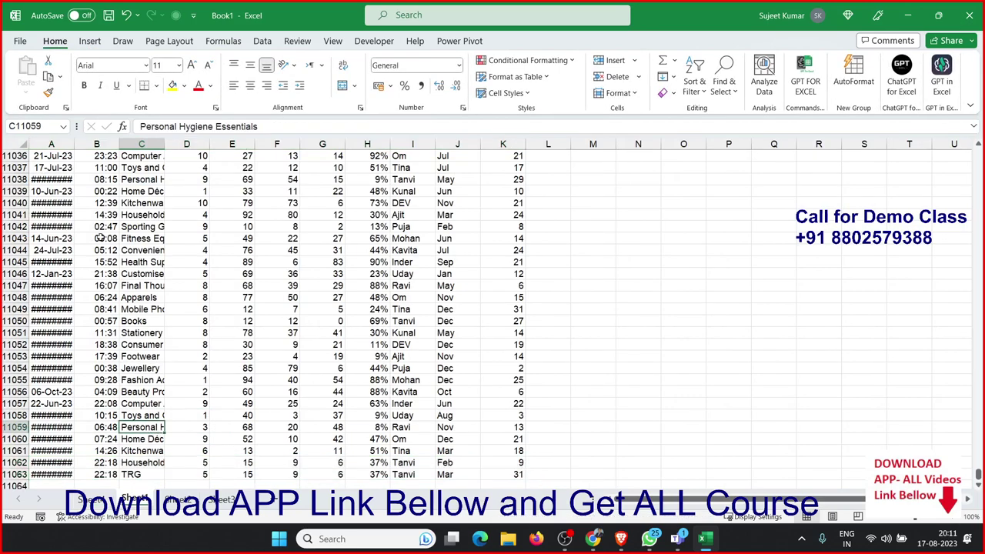
double_click(77, 144)
left_click(65, 166)
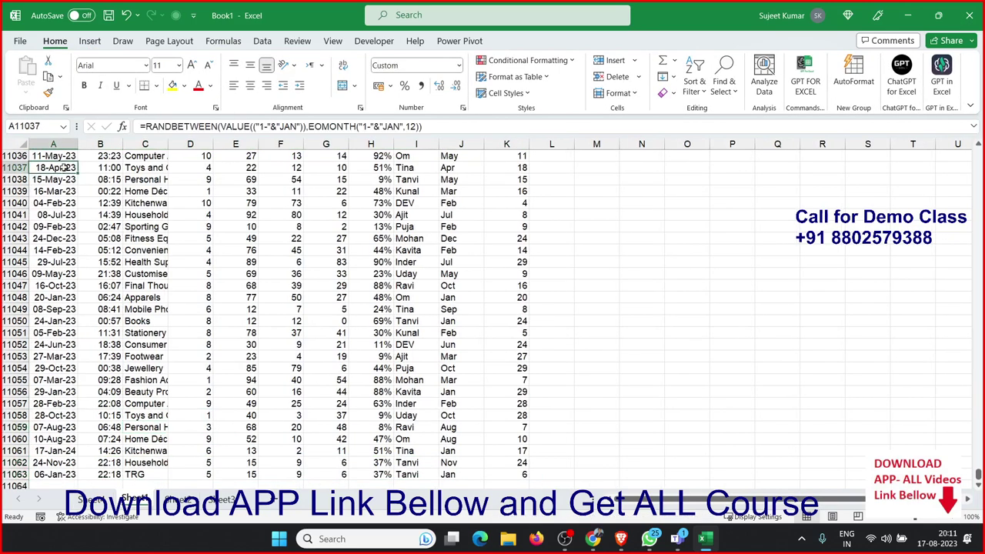
key("ctrl+Up")
key("ctrl+shift+Right")
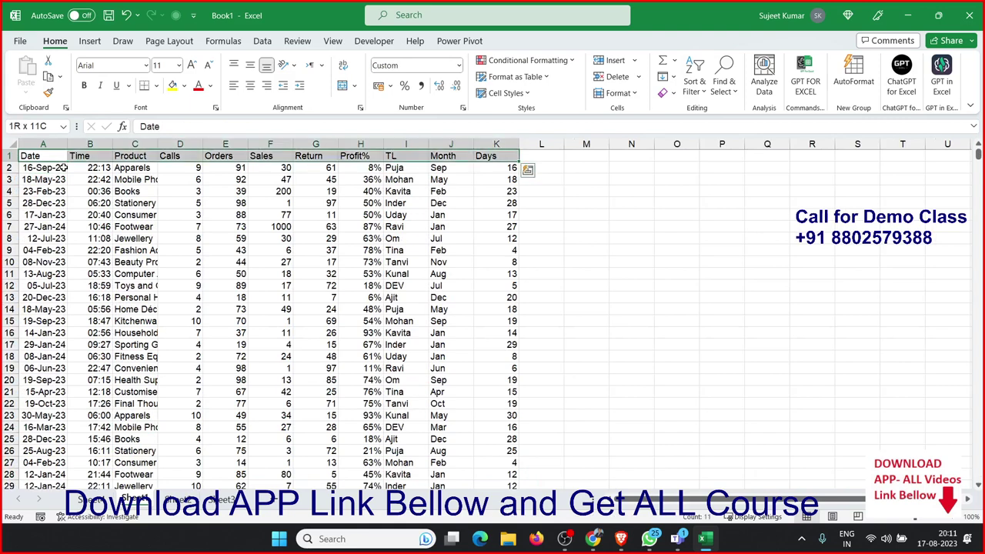
key("ctrl+shift+Down")
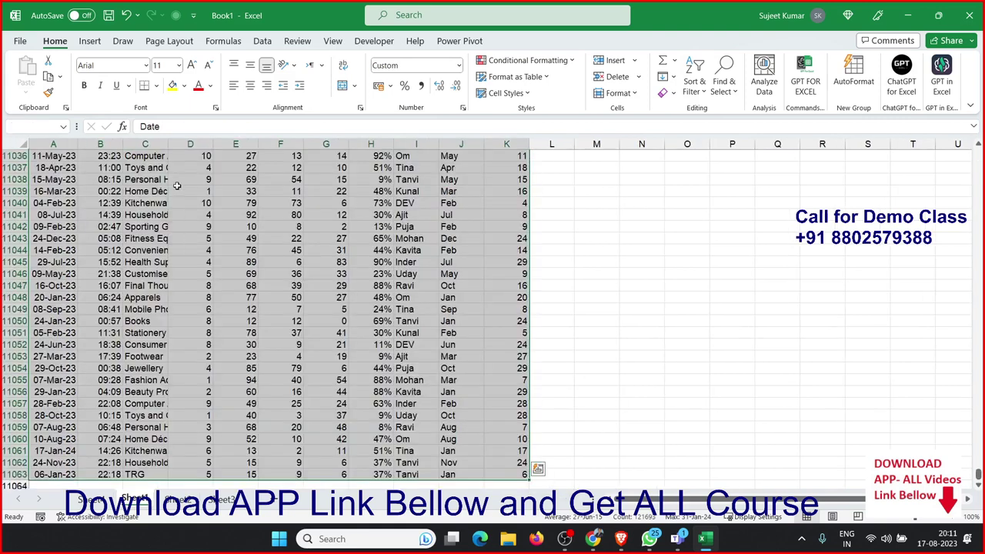
Format the data as Table1 with headers and build a pivot table from it on a new sheet
left_click(90, 43)
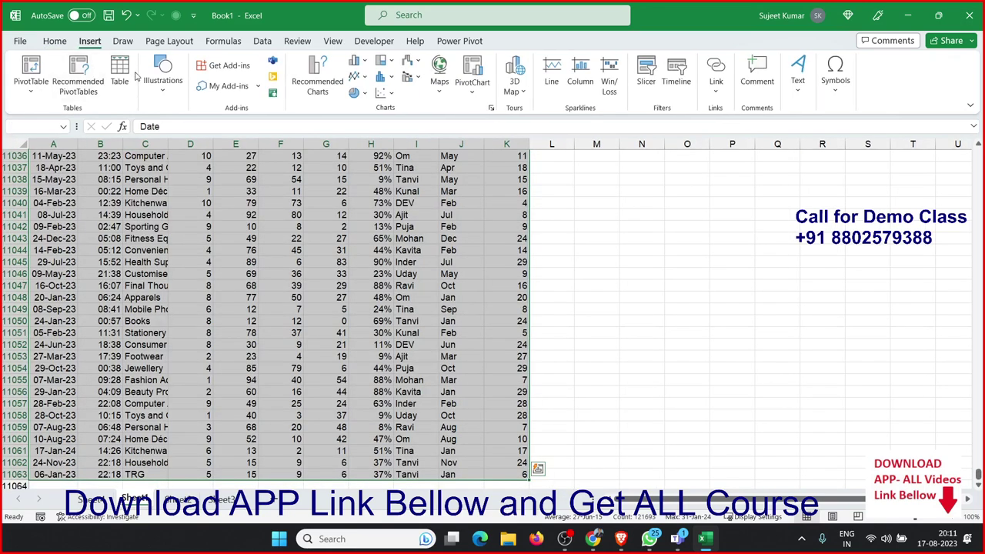
left_click(119, 74)
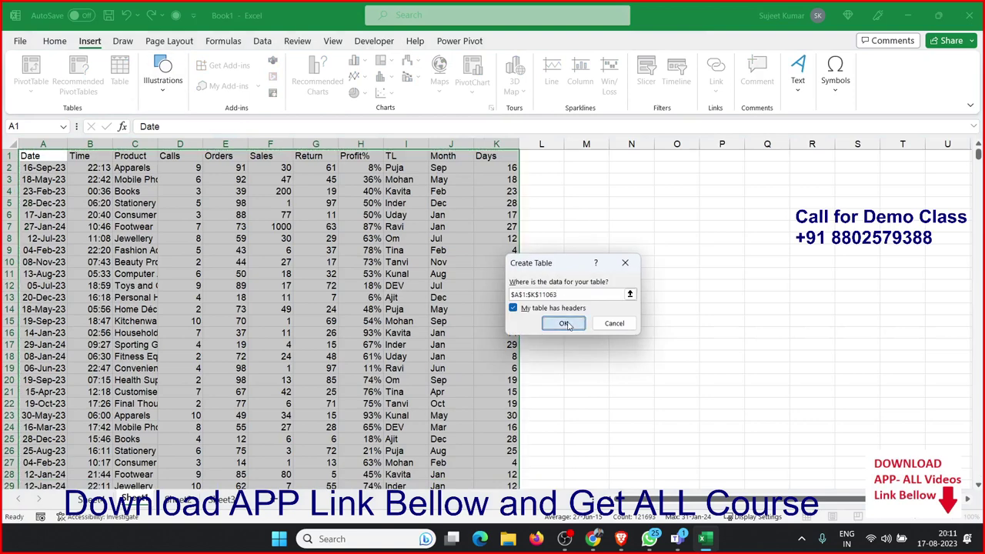
left_click(563, 323)
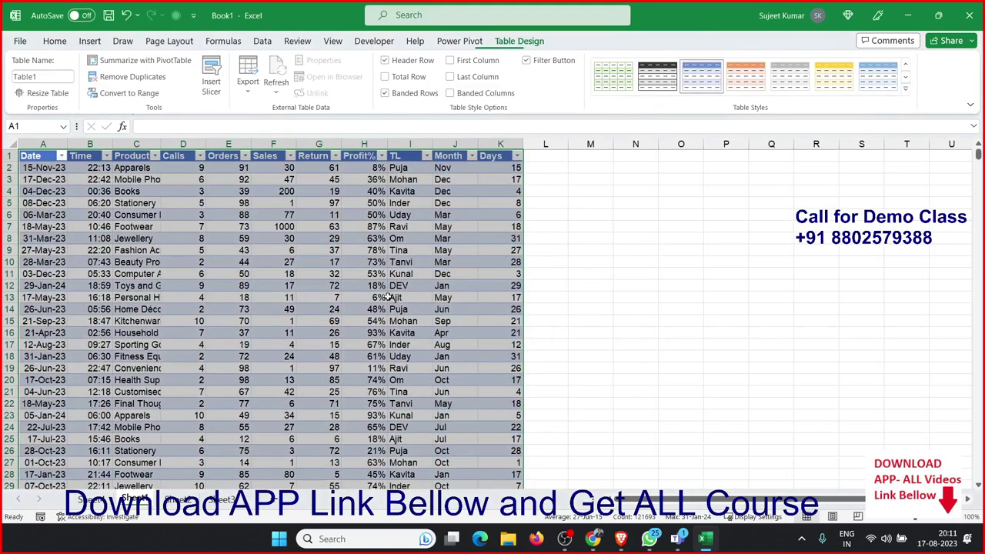
left_click(122, 60)
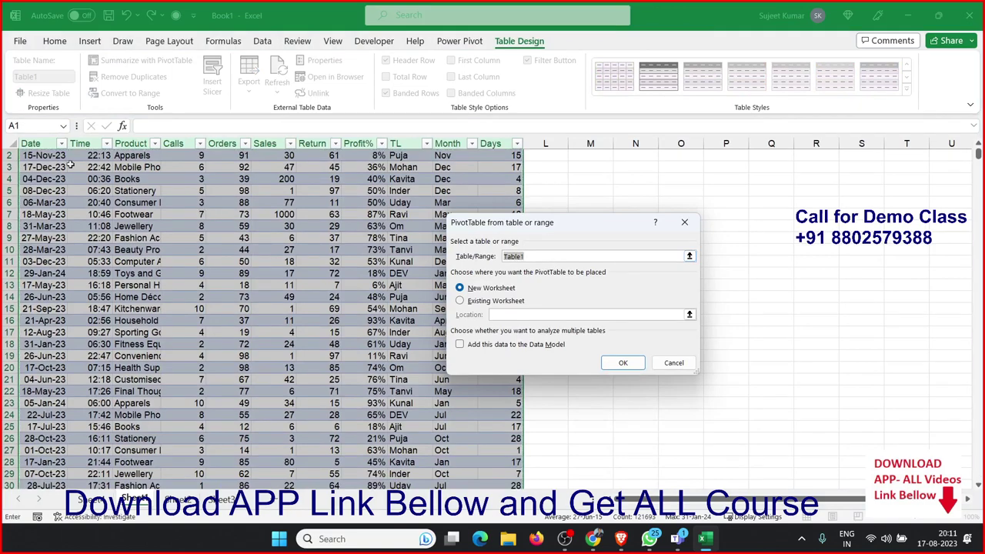
left_click(622, 362)
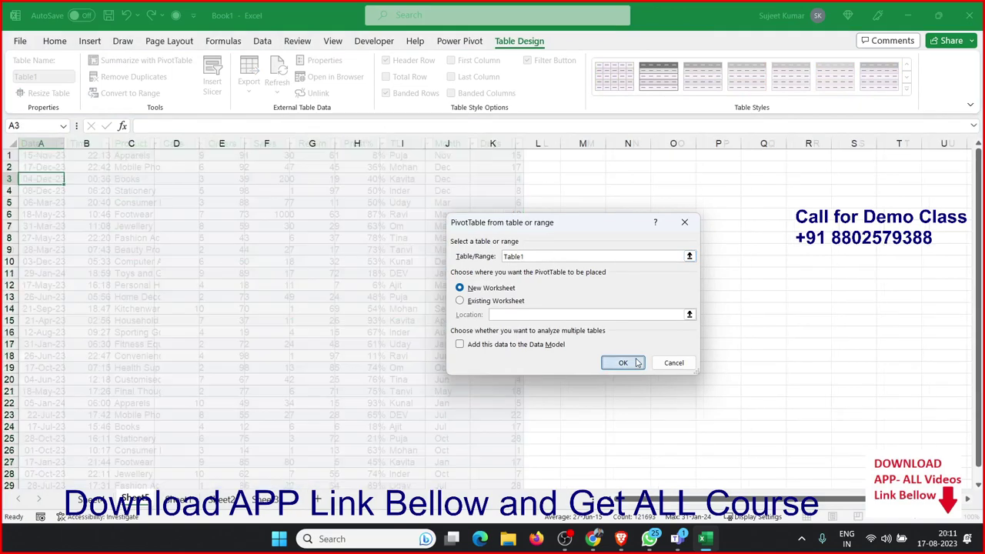
Back on Sheet1, stretch Table1 down to row 11068 and select the new rows 11064–11068
left_click(166, 497)
left_click(117, 426)
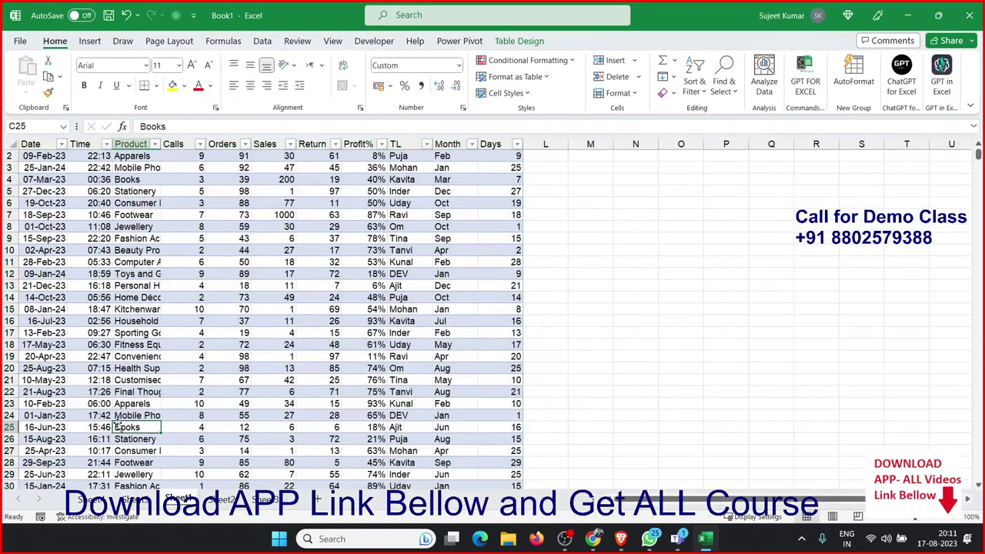
key("ctrl+Down")
key("Down")
key("Down")
key("Down")
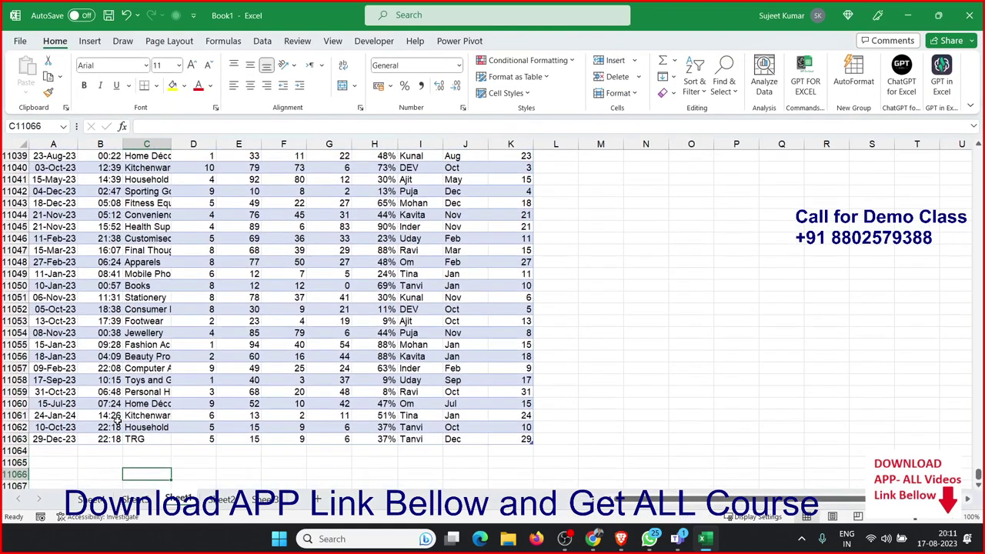
key("Down")
key("Down")
key("Down")
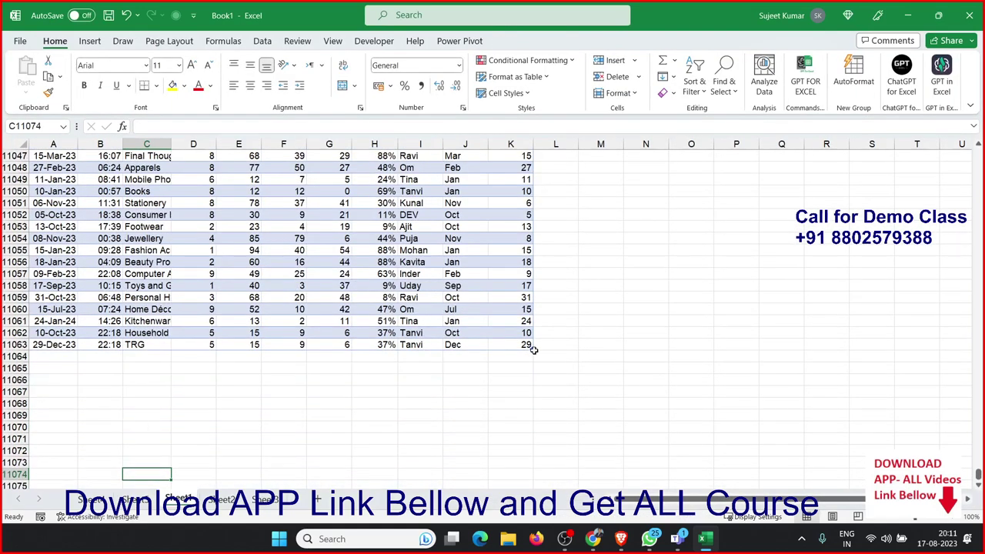
mouse_move(531, 347)
left_mouse_down()
mouse_move(539, 410)
mouse_move(531, 346)
left_mouse_up()
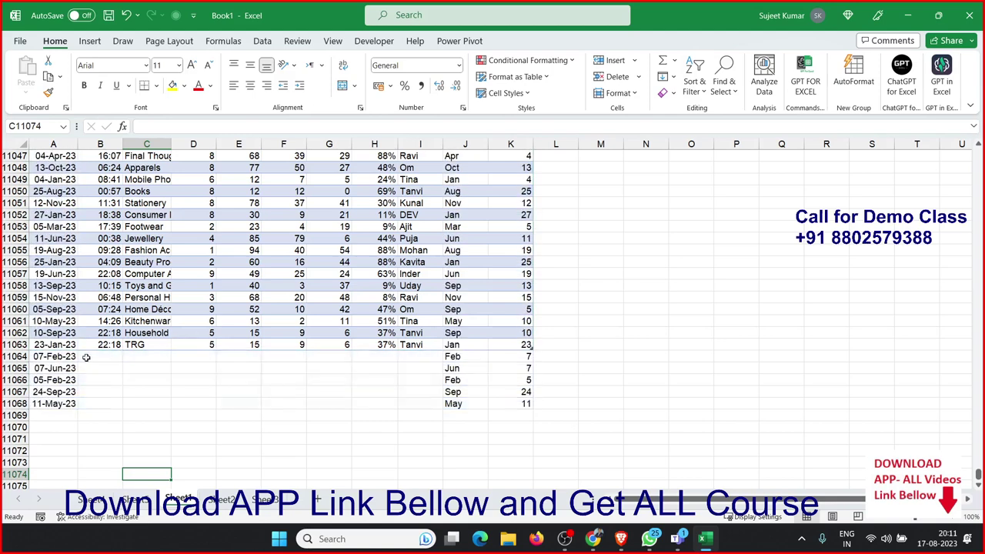
mouse_move(66, 358)
left_mouse_down()
mouse_move(553, 412)
mouse_move(558, 399)
left_mouse_up()
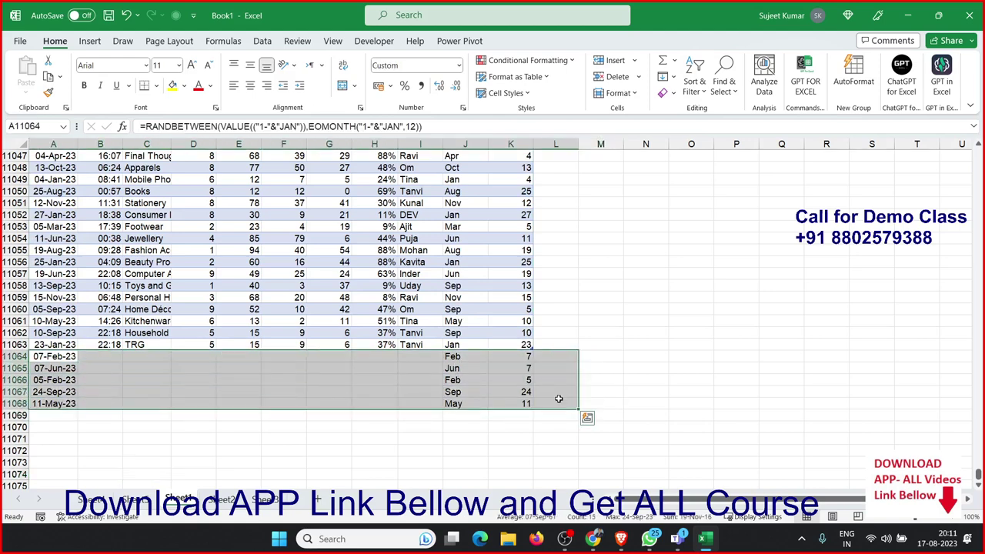
Delete the contents of rows 11064–11068 and convert Table1 back to a normal range
key("Delete")
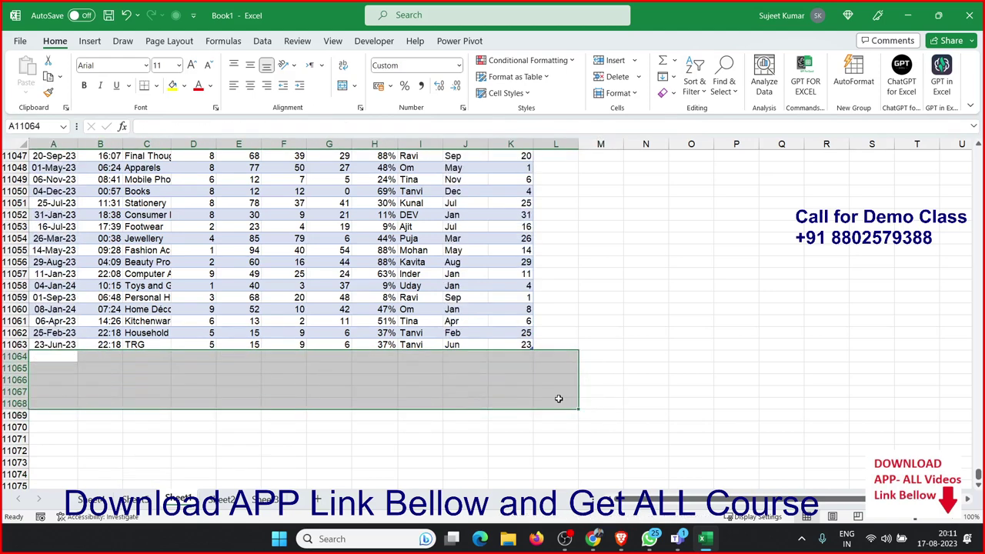
left_click(506, 264)
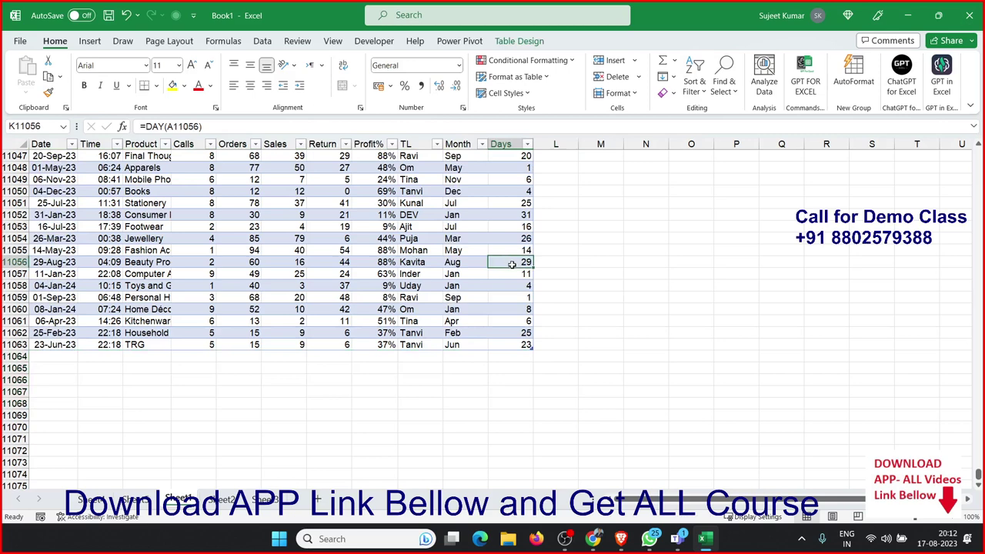
left_click(536, 48)
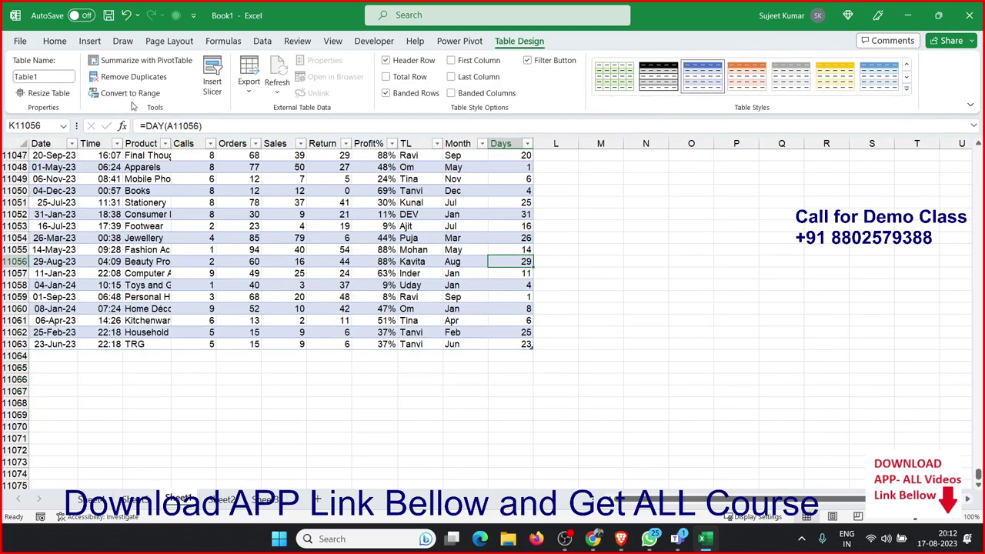
left_click(130, 93)
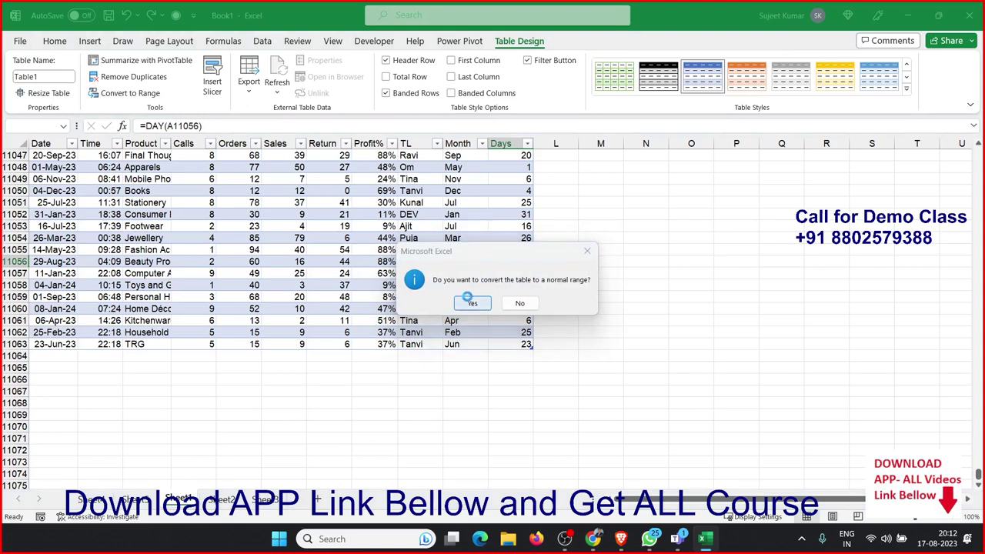
left_click(470, 303)
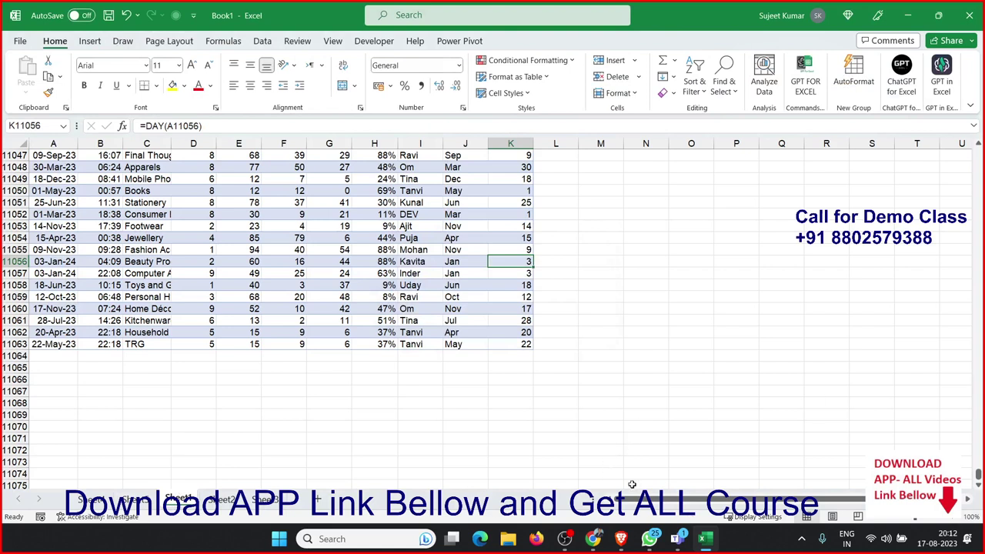
left_click(750, 496)
mouse_move(704, 539)
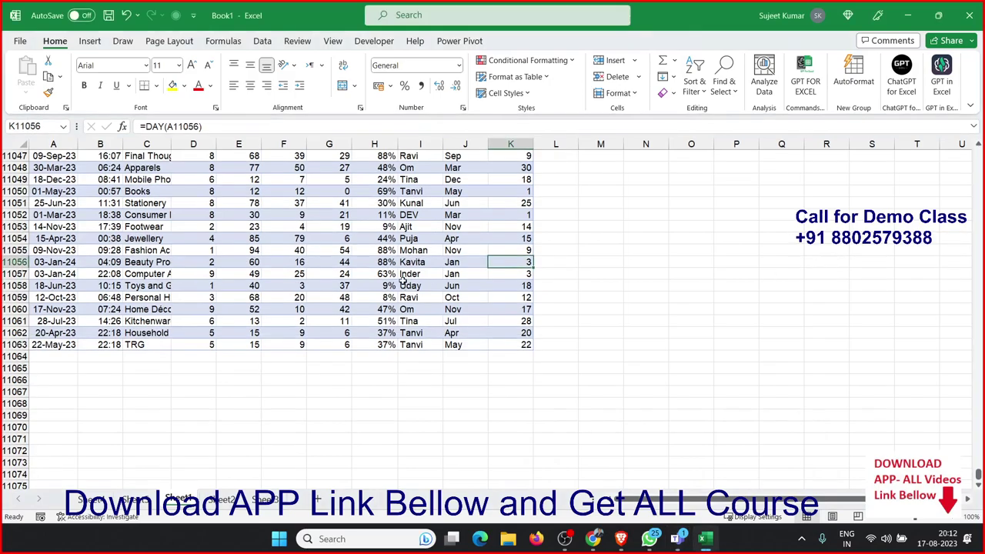
Rename the Sheet1 tab to Data
scroll(405, 269, "up", 7)
scroll(405, 269, "up", 7)
scroll(406, 267, "up", 13)
scroll(405, 267, "up", 5)
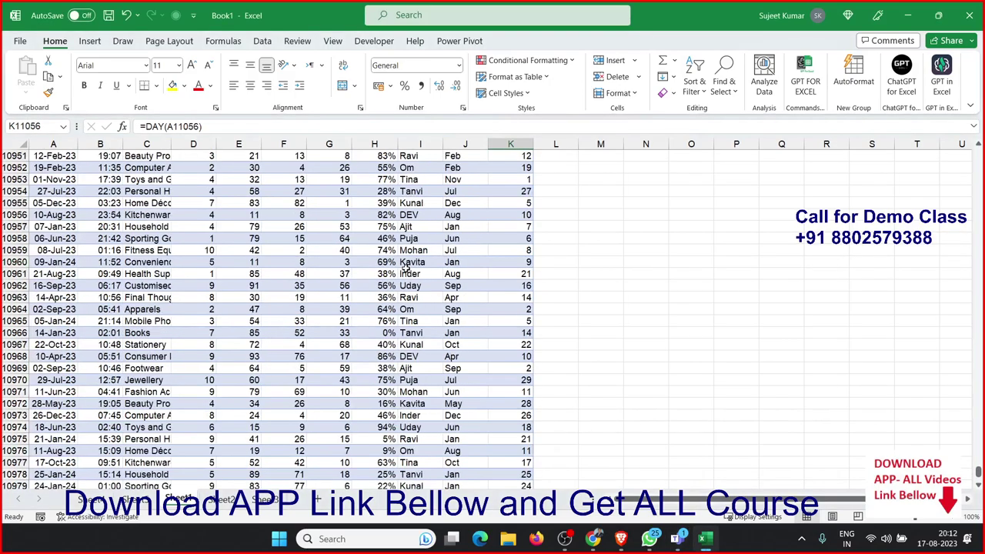
scroll(405, 267, "up", 5)
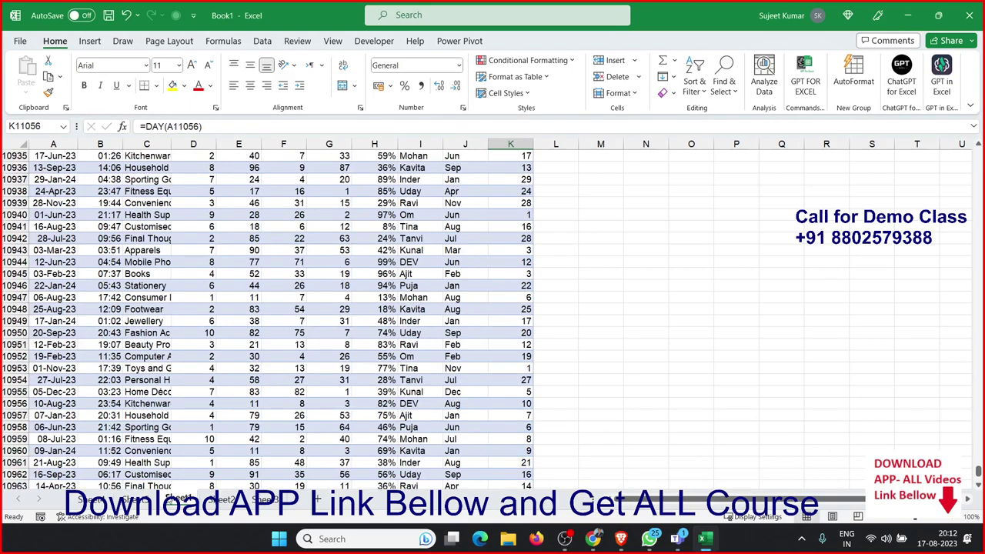
left_click(177, 499)
type("Data")
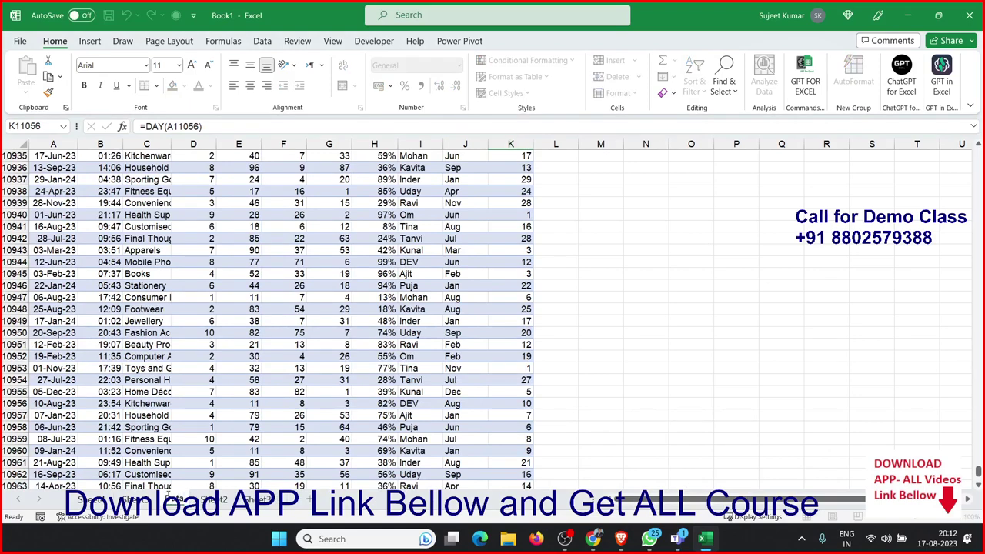
left_click(270, 428)
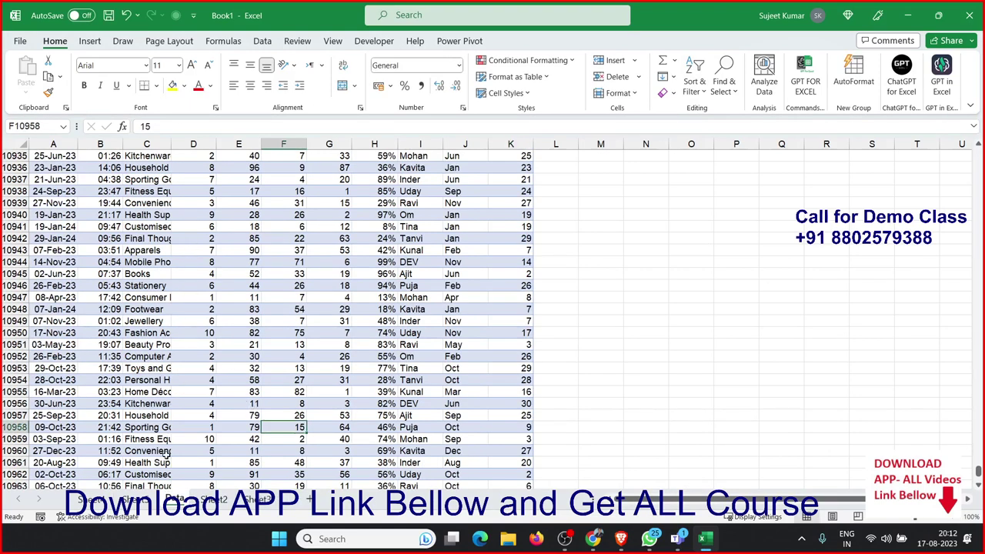
Save the workbook as PivotD8PM on the D: drive
key("ctrl+s")
left_click(384, 297)
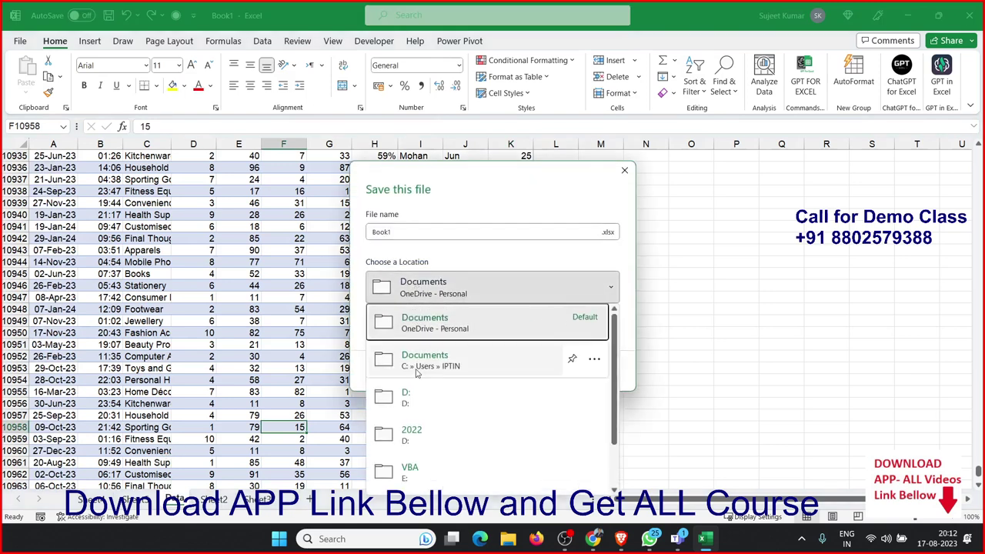
left_click(420, 396)
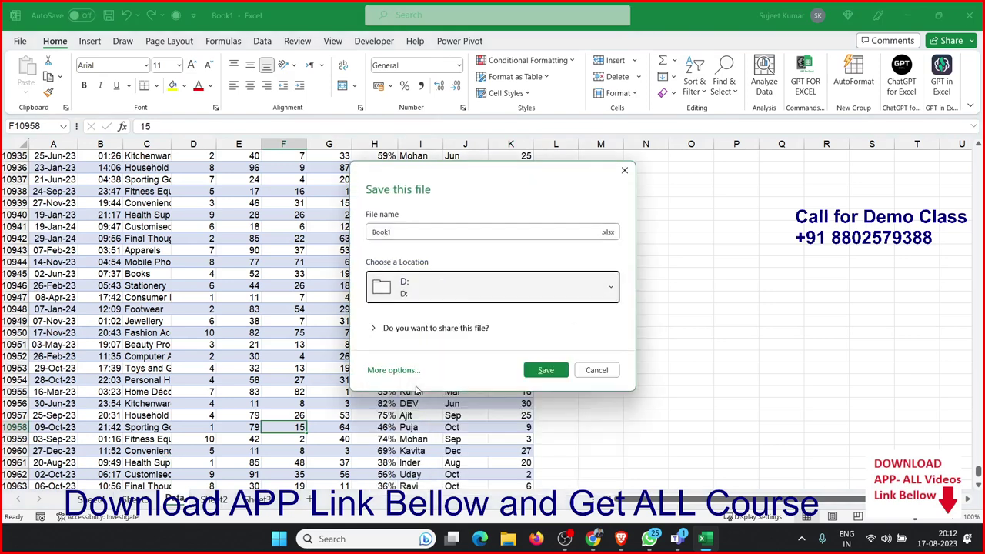
left_click(406, 232)
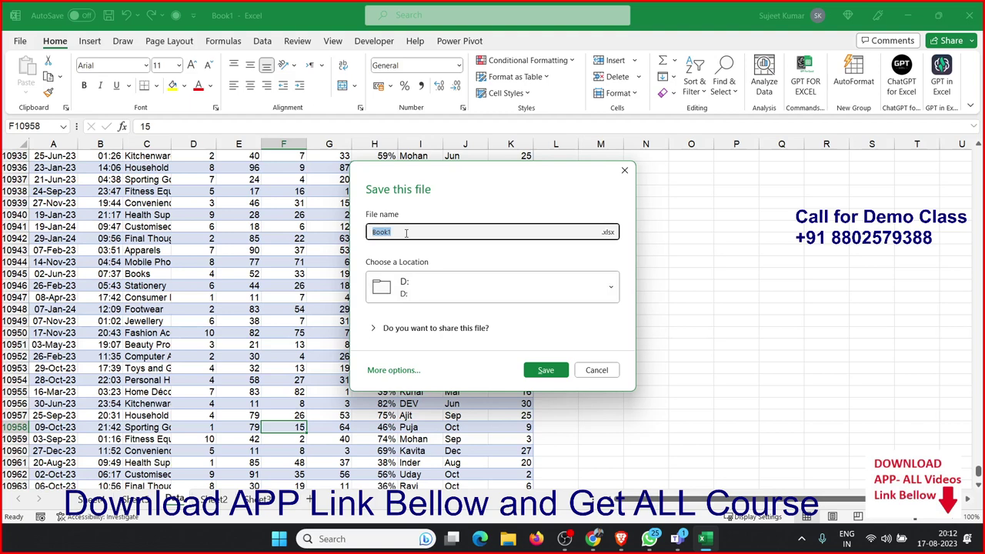
type("PivotD8PM")
left_click(544, 372)
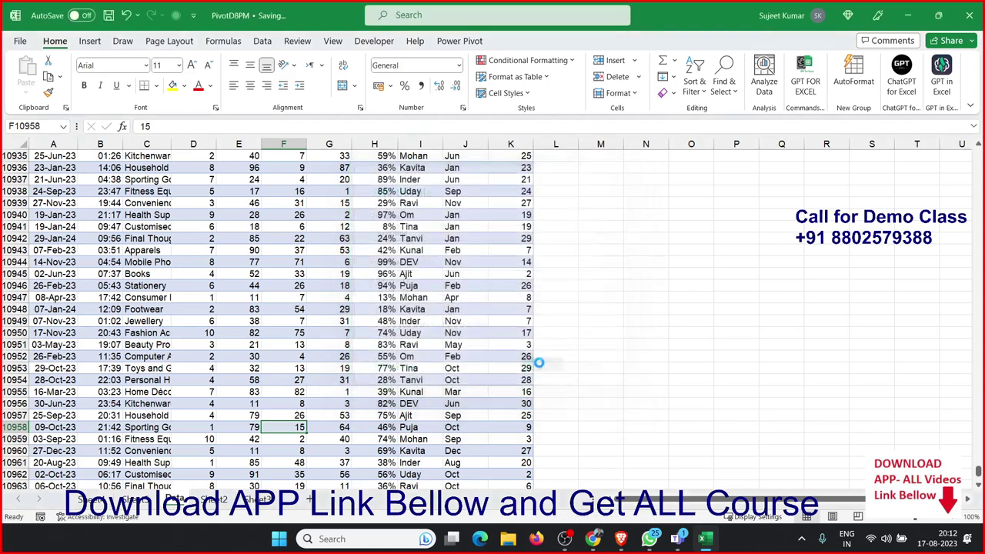
left_click(215, 499)
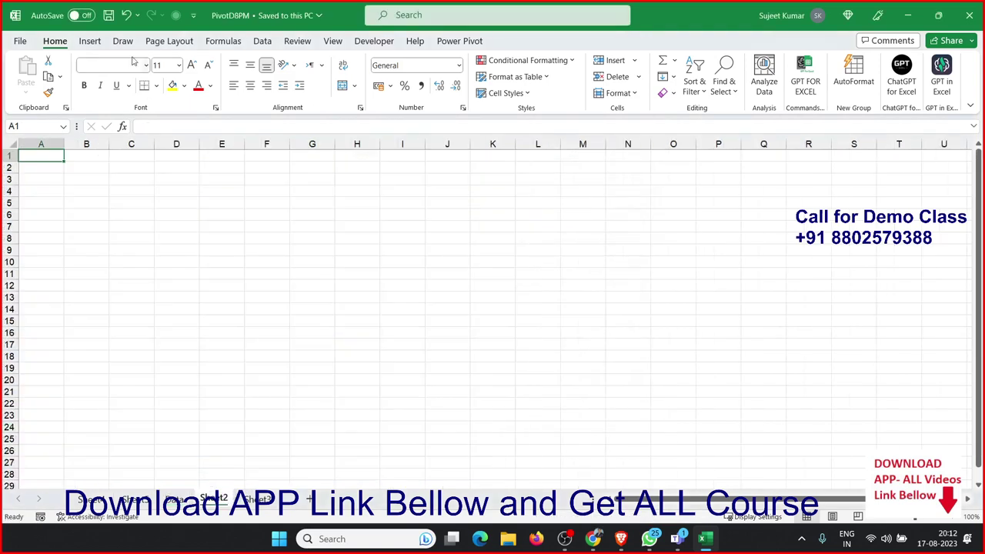
Start a new pivot table from an external data source instead of a cell range
left_click(90, 41)
left_click(31, 69)
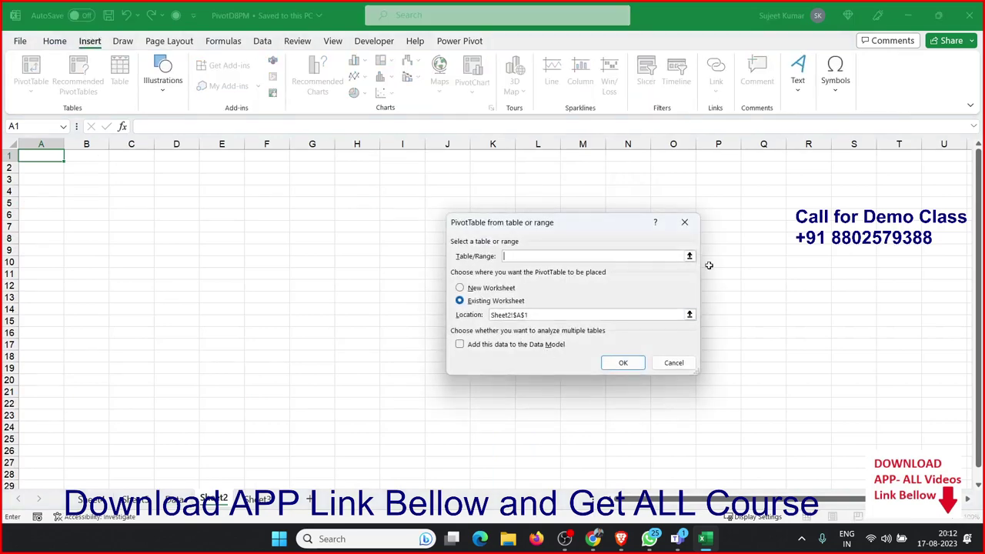
left_click(681, 364)
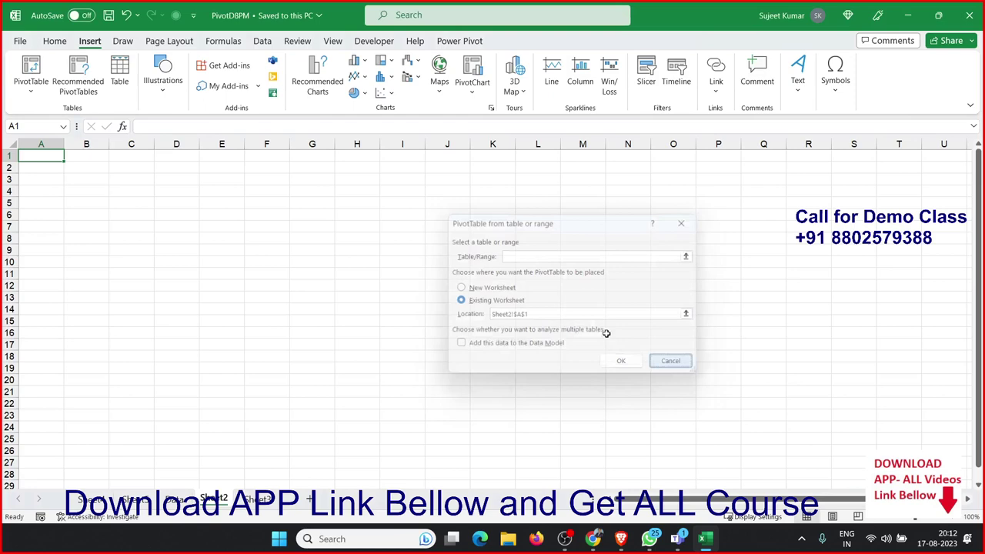
left_click(31, 86)
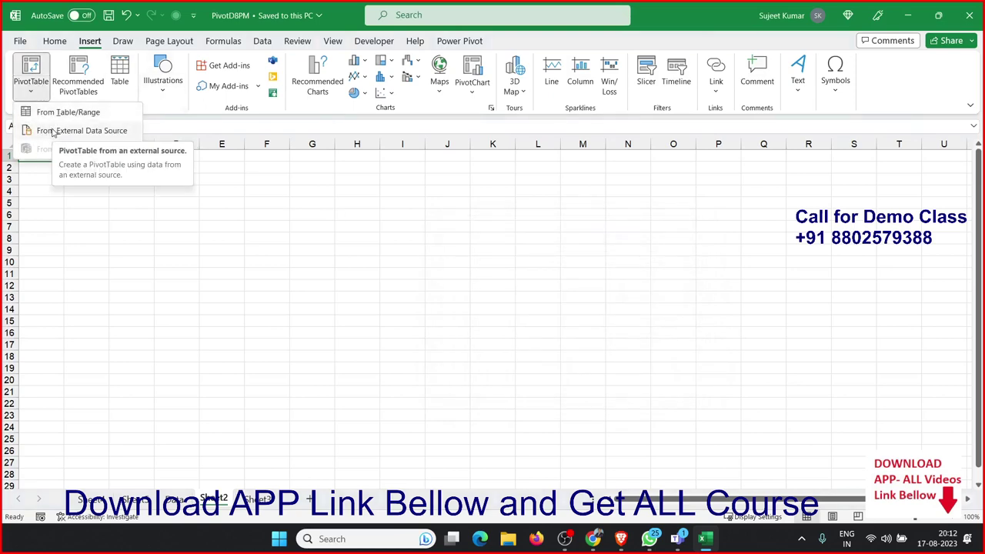
left_click(52, 132)
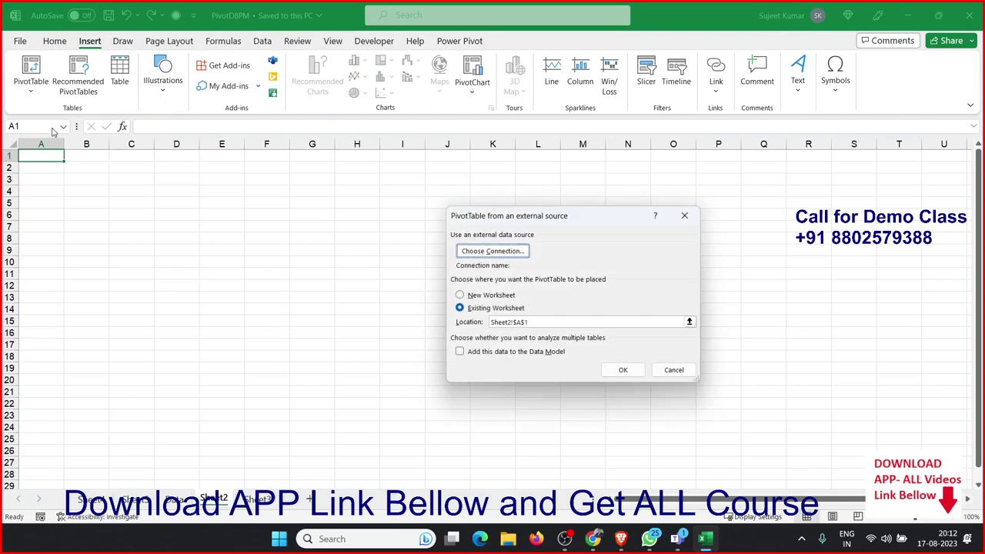
Connect it to the Data$ table in D:\PivotD8PM and place it on Sheet2
left_click(496, 253)
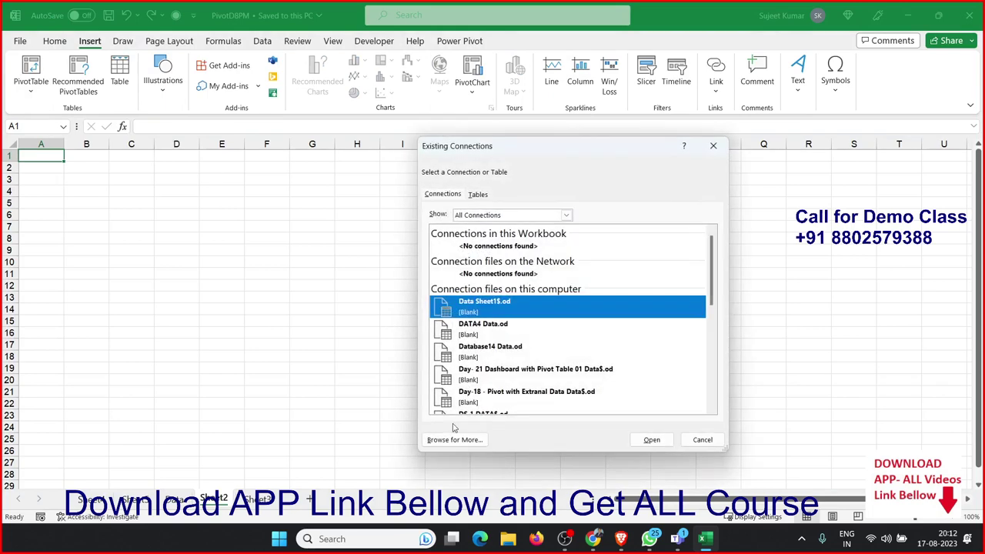
left_click(454, 438)
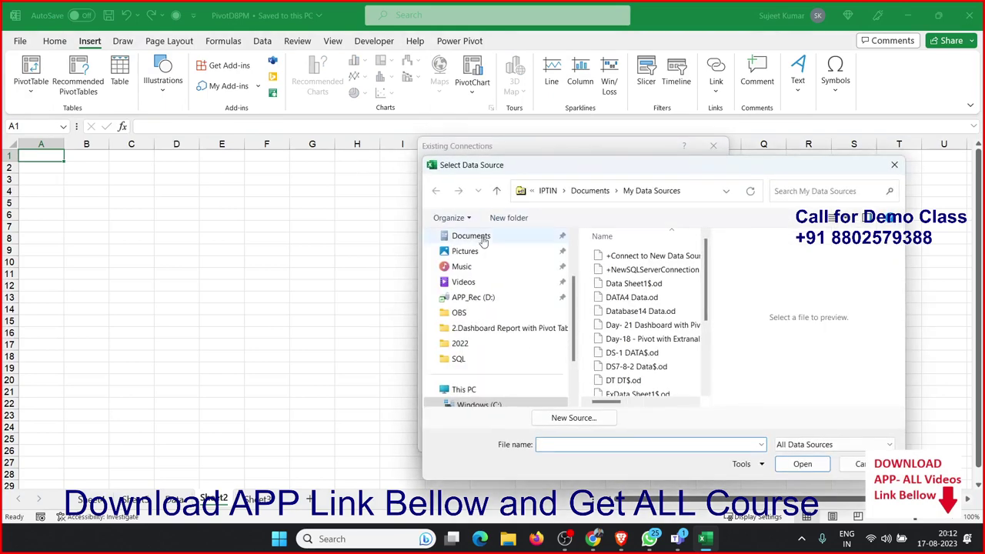
left_click(466, 300)
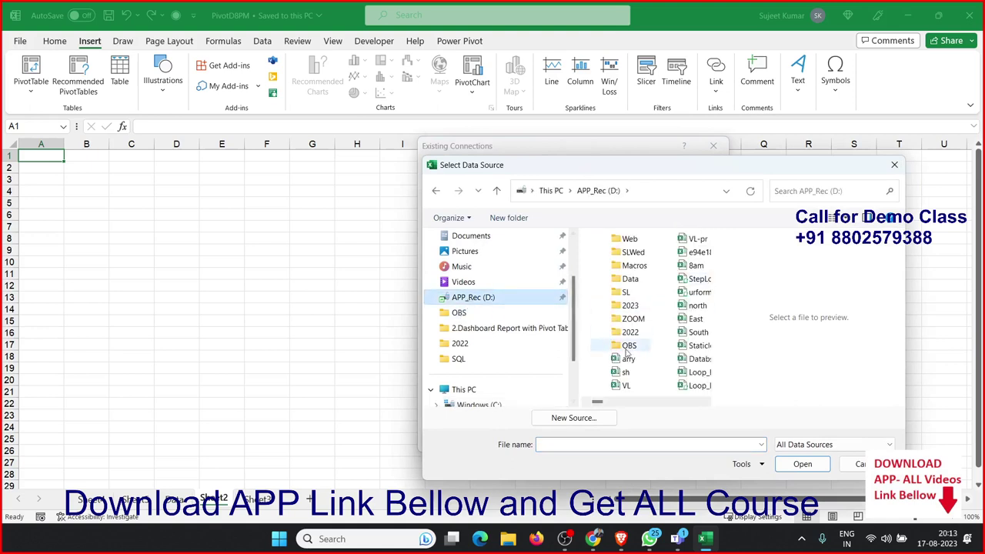
left_click_drag(598, 402, 696, 403)
left_click(650, 386)
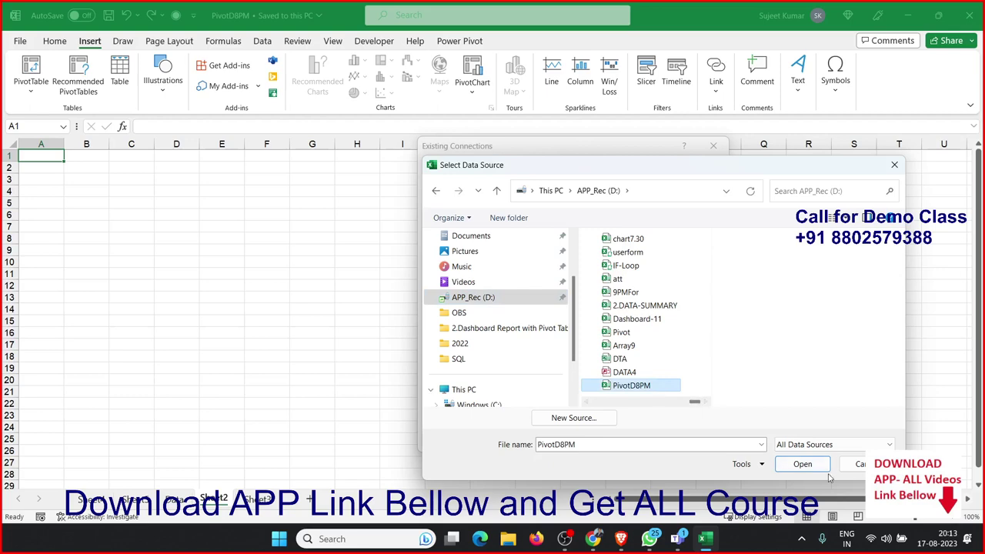
left_click(802, 464)
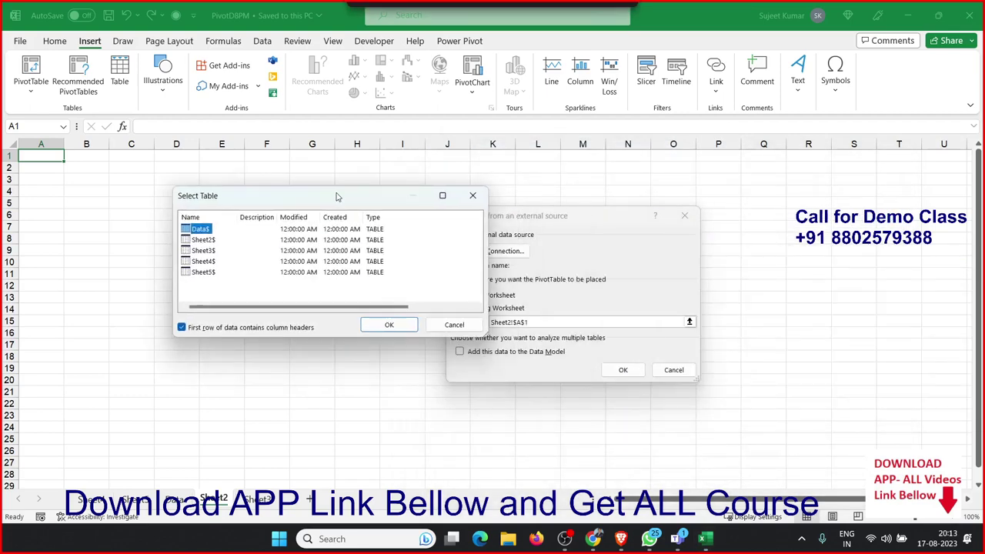
left_click(393, 325)
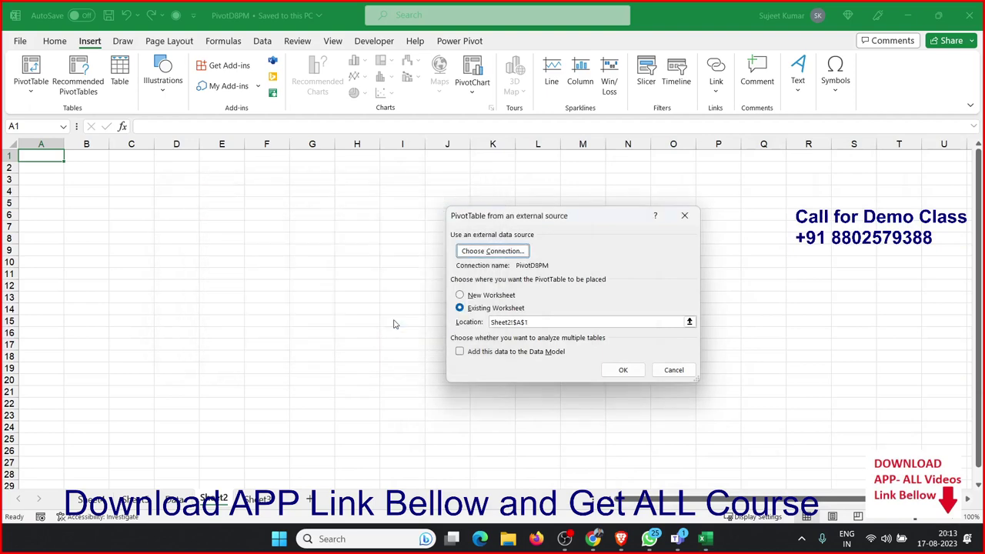
left_click(619, 372)
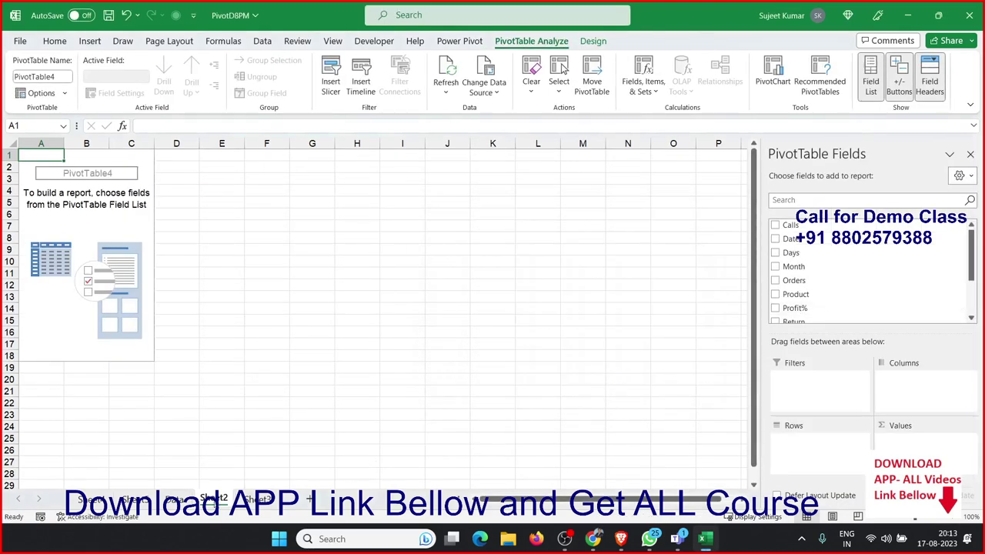
Put Product in Rows and Sum of Return in Values, giving a 301155 Grand Total
left_click(175, 499)
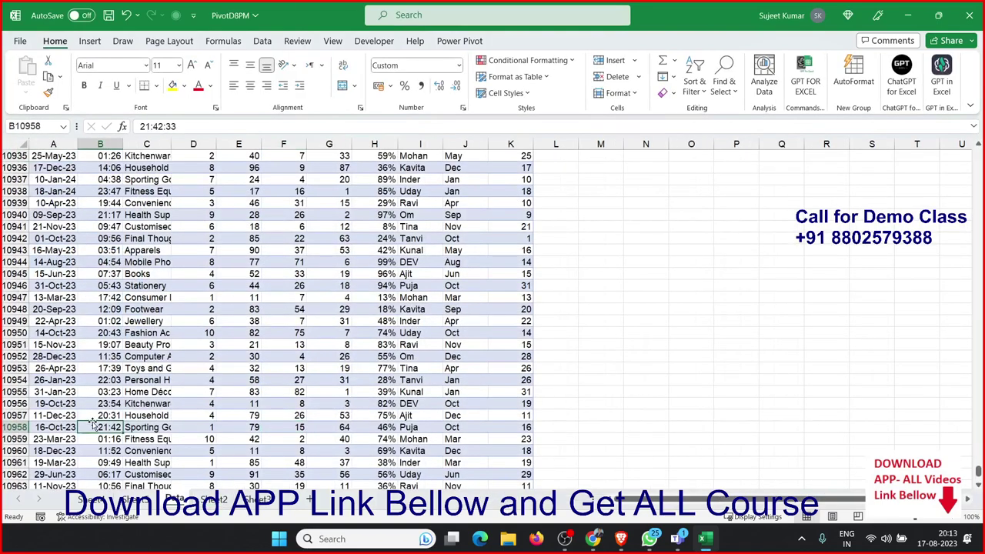
left_click(212, 499)
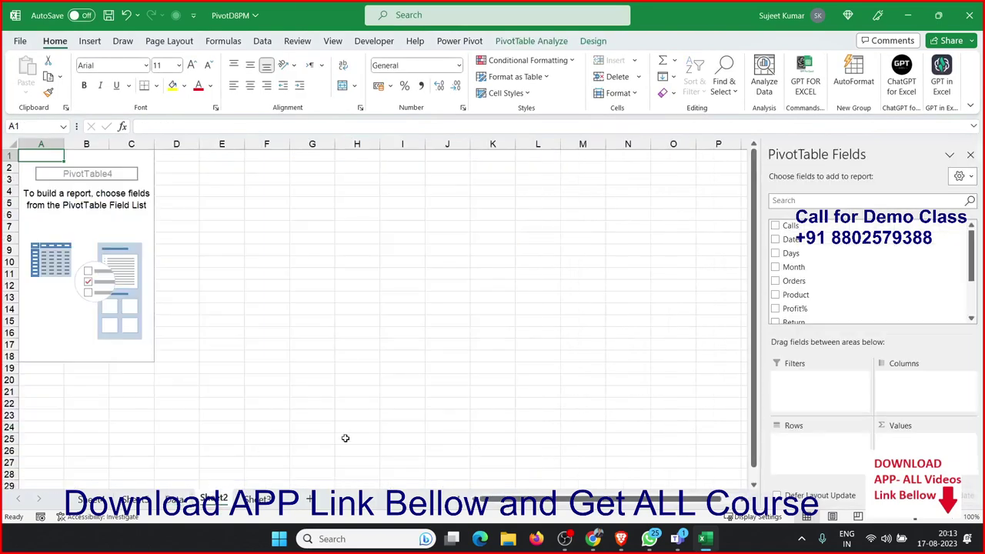
scroll(796, 273, "down", 3)
scroll(806, 292, "down", 2)
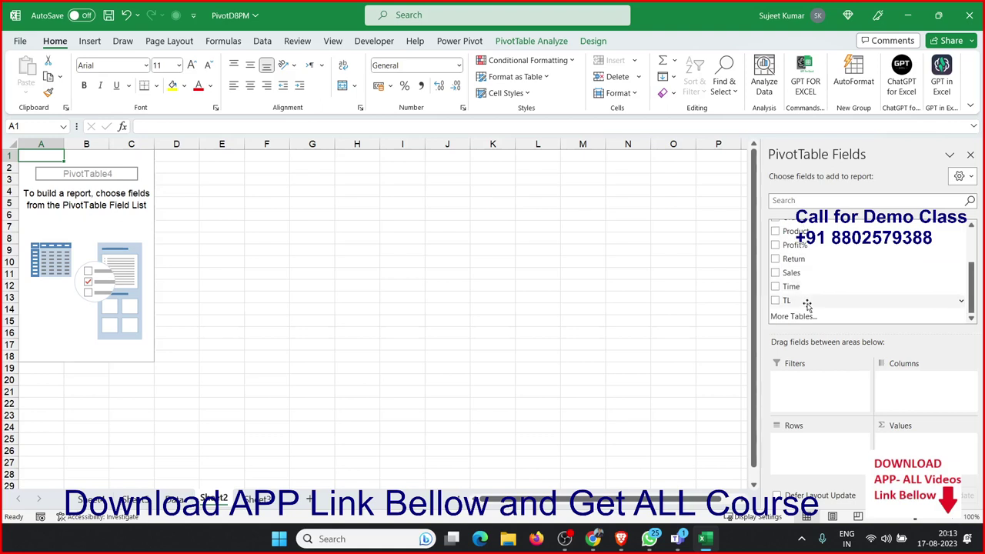
scroll(808, 300, "up", 4)
left_click(813, 279)
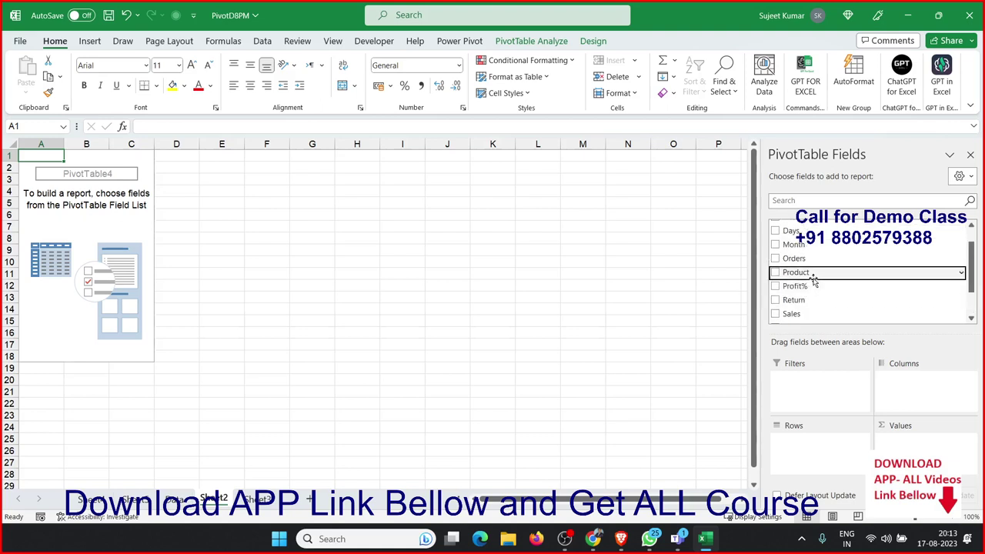
left_click_drag(813, 278, 811, 430)
left_click_drag(800, 300, 827, 339)
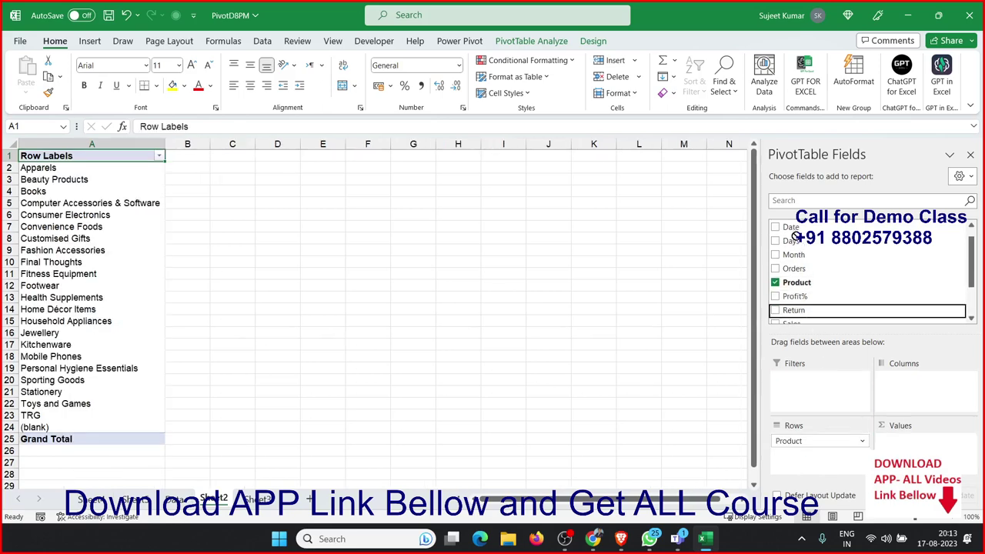
left_click_drag(827, 339, 896, 442)
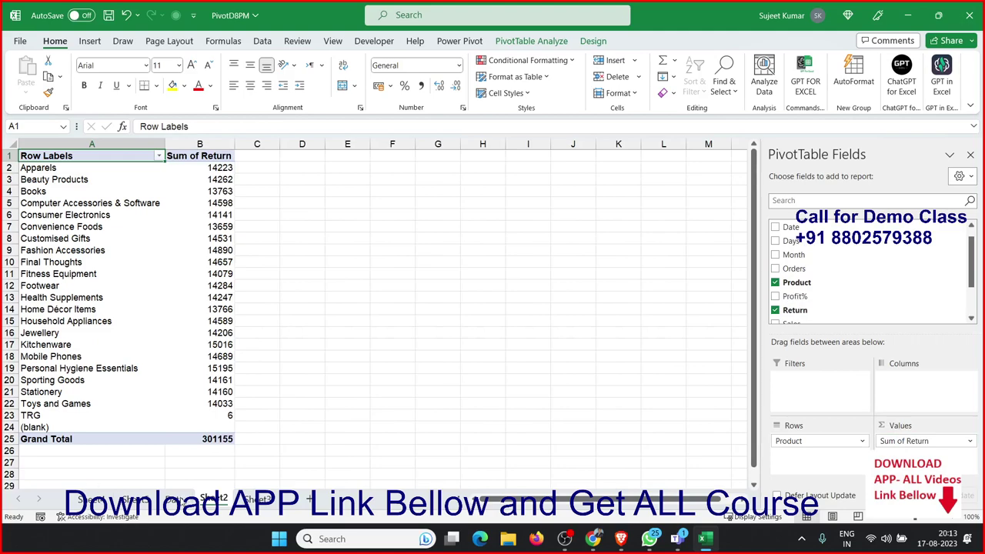
left_click(175, 499)
left_click(77, 394)
scroll(77, 394, "down", 10)
Fill the last data row down into row 11064 and change its product to R&D
key("Down")
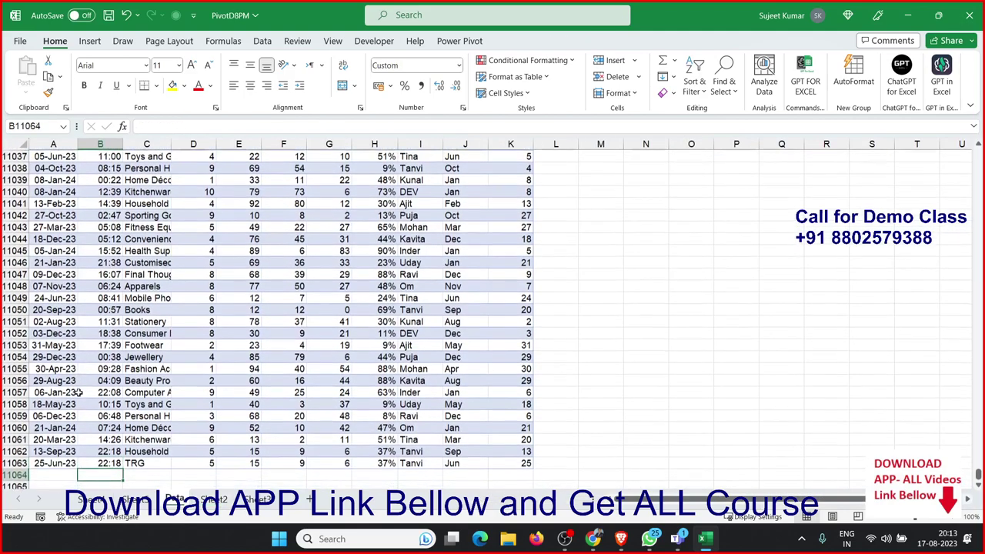
key("Left")
scroll(77, 392, "down", 1)
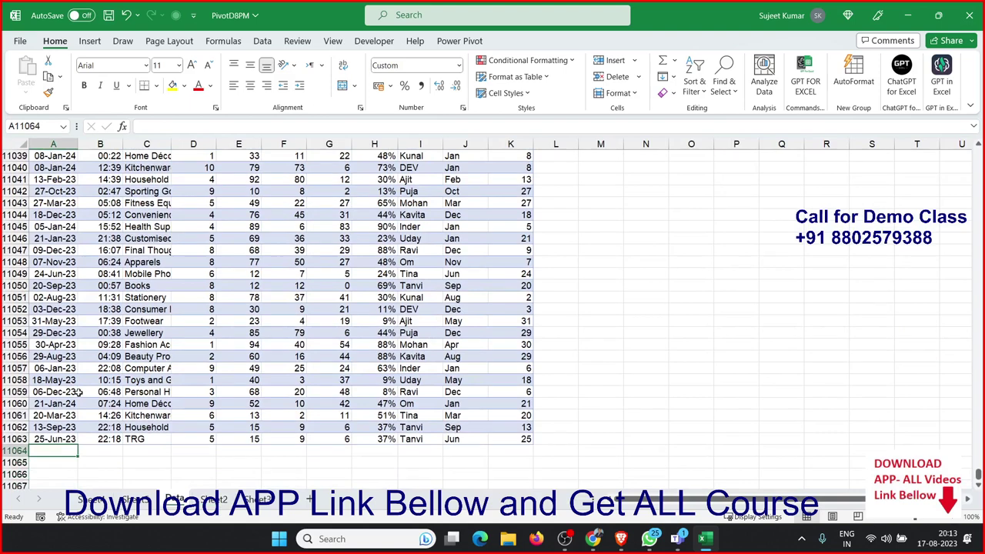
key("Up")
key("shift+space")
key("shift+Down")
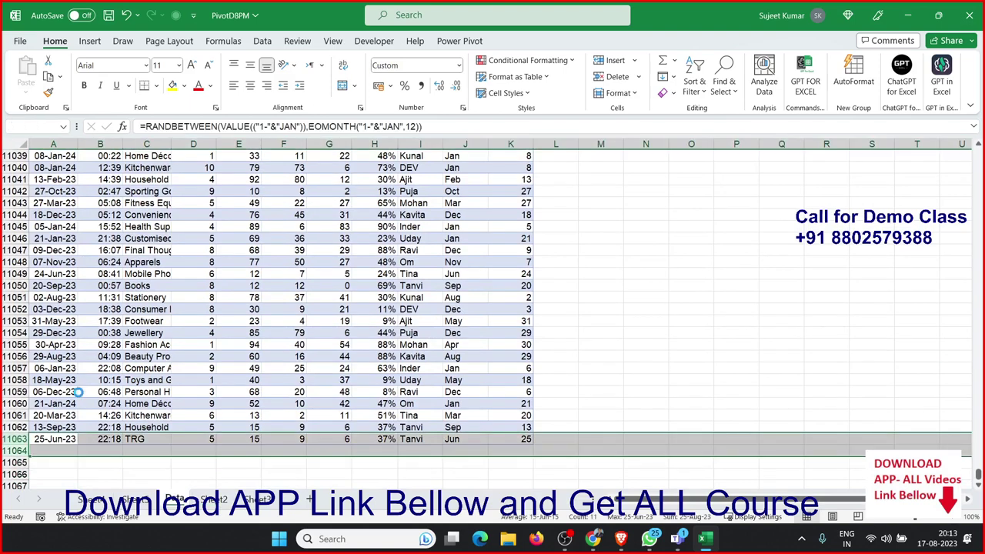
key("ctrl+d")
key("Down")
key("Right")
key("Right")
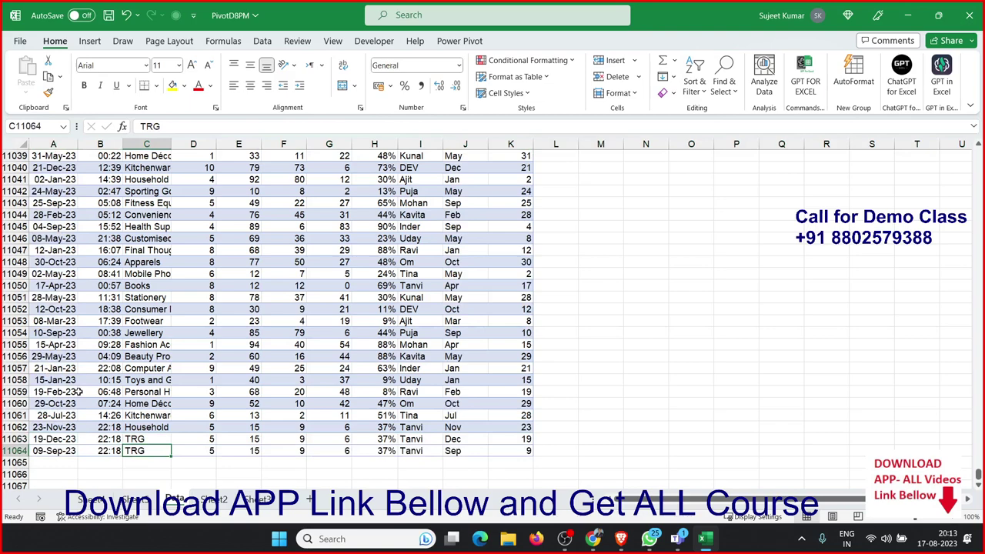
type("R&D")
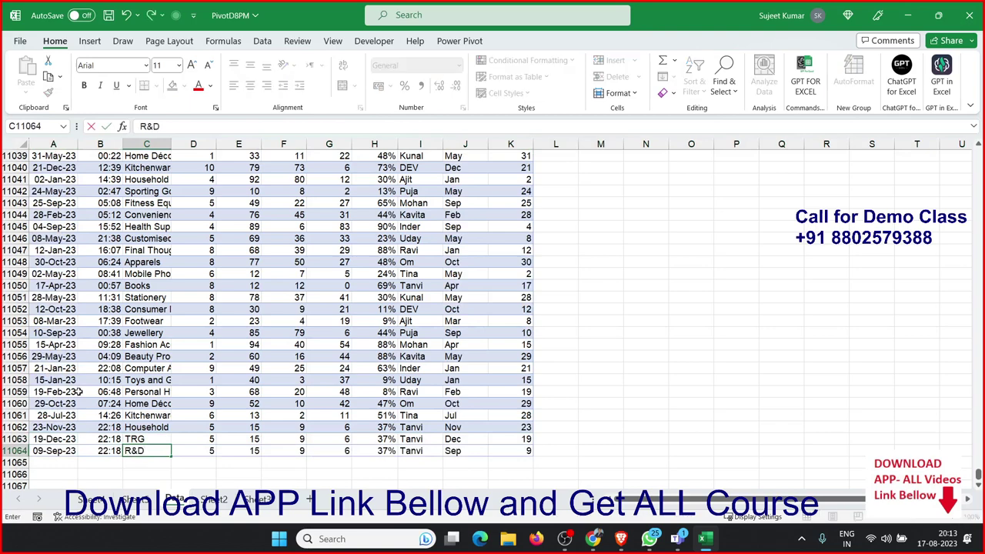
key("Return")
Refresh the Sheet2 pivot table to include R&D, then return to the top of the data
left_click(209, 502)
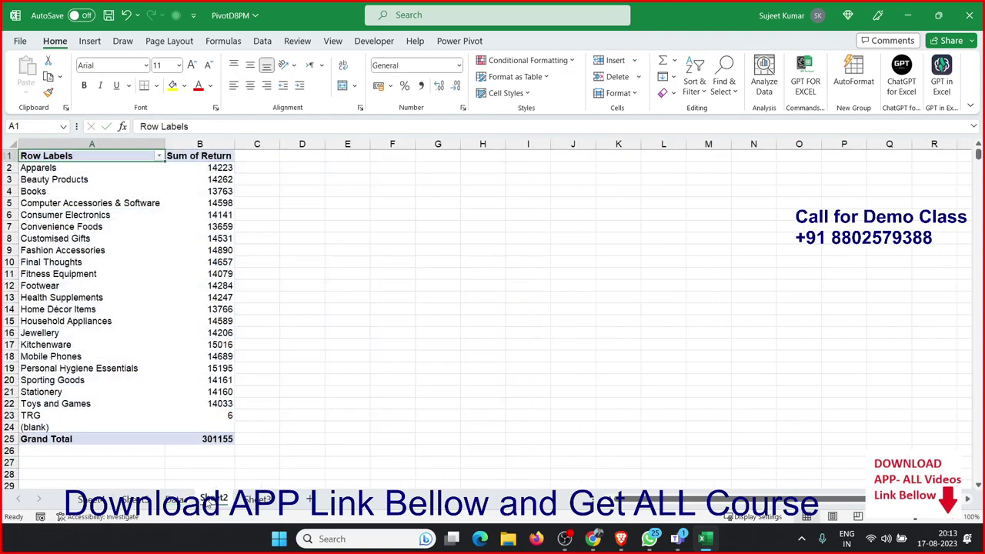
right_click(170, 333)
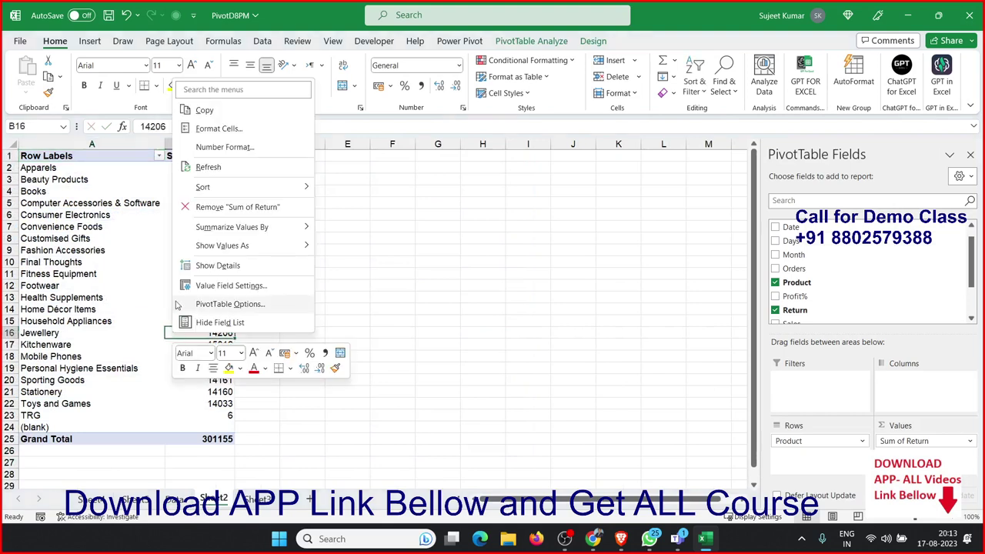
left_click(208, 167)
left_click(56, 440)
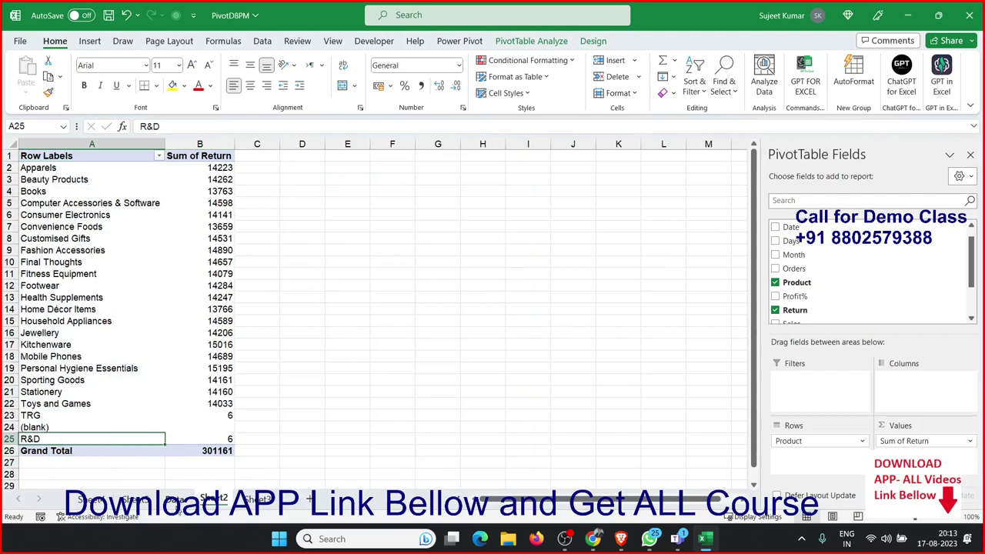
left_click(177, 499)
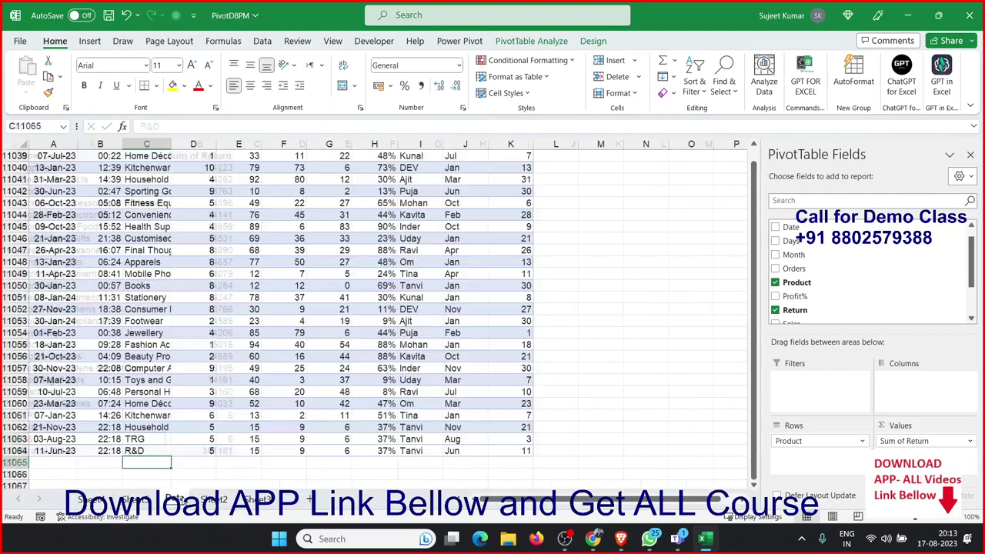
left_click_drag(304, 429, 314, 422)
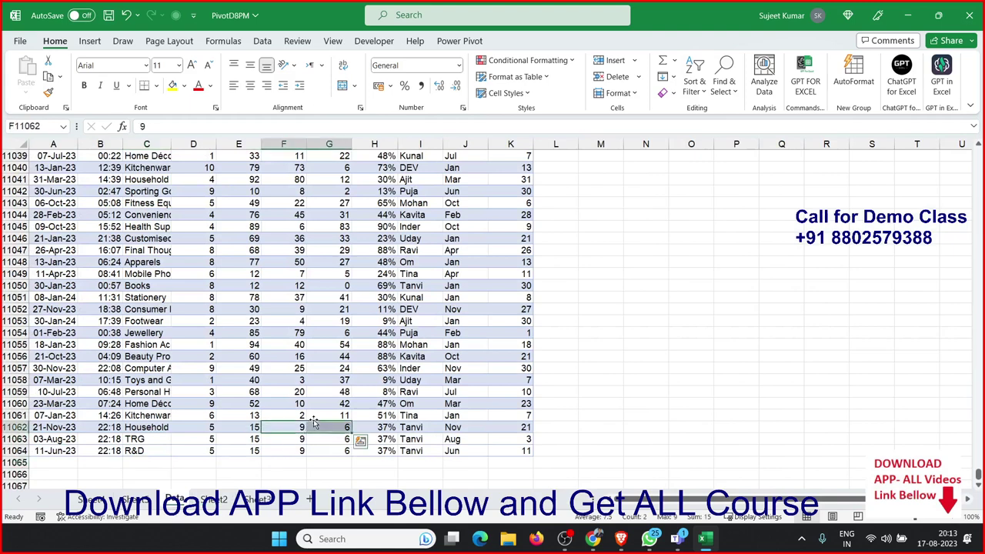
key("ctrl+Up")
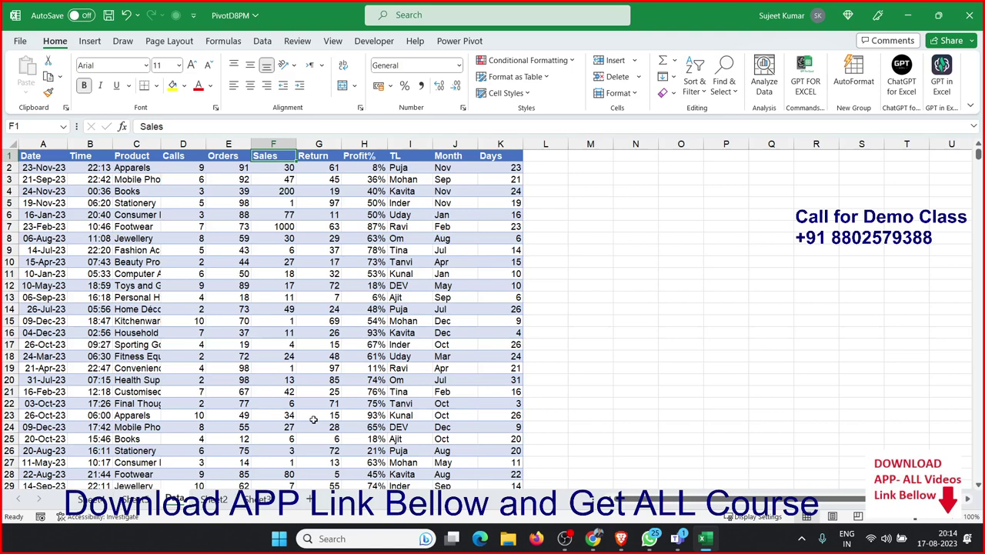
Inspect the J9 month formula and the empty columns to the right of the table
left_click(465, 250)
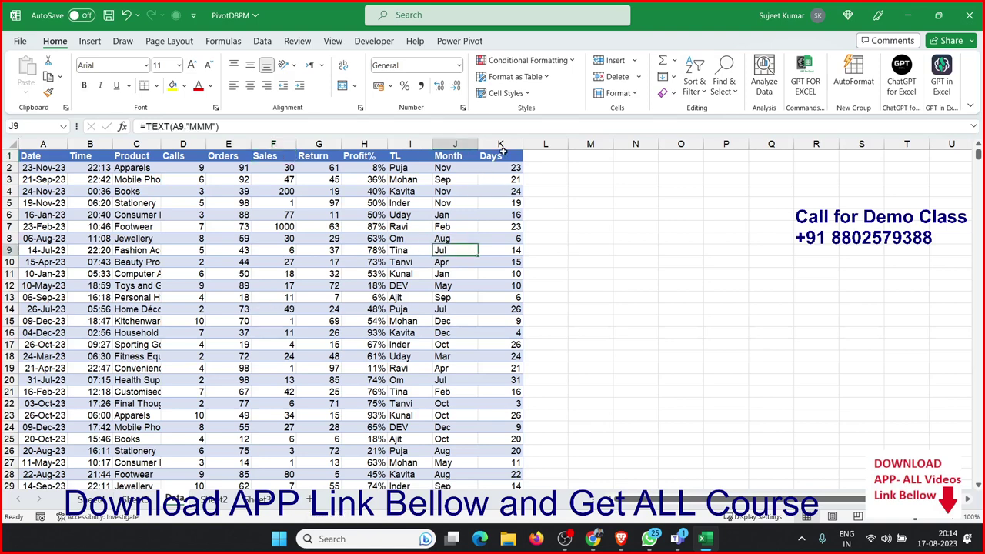
left_click_drag(503, 145, 598, 142)
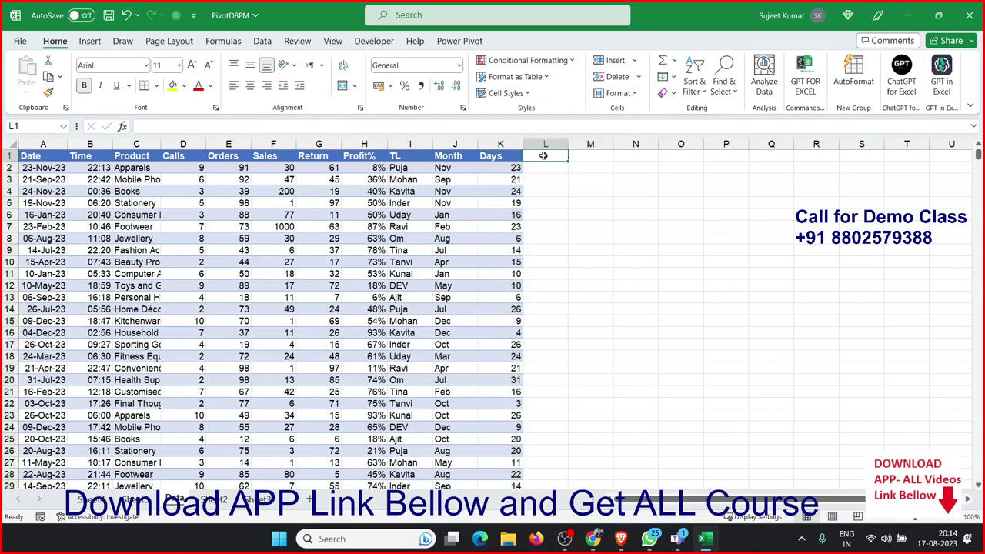
left_click_drag(543, 155, 615, 168)
left_click(226, 497)
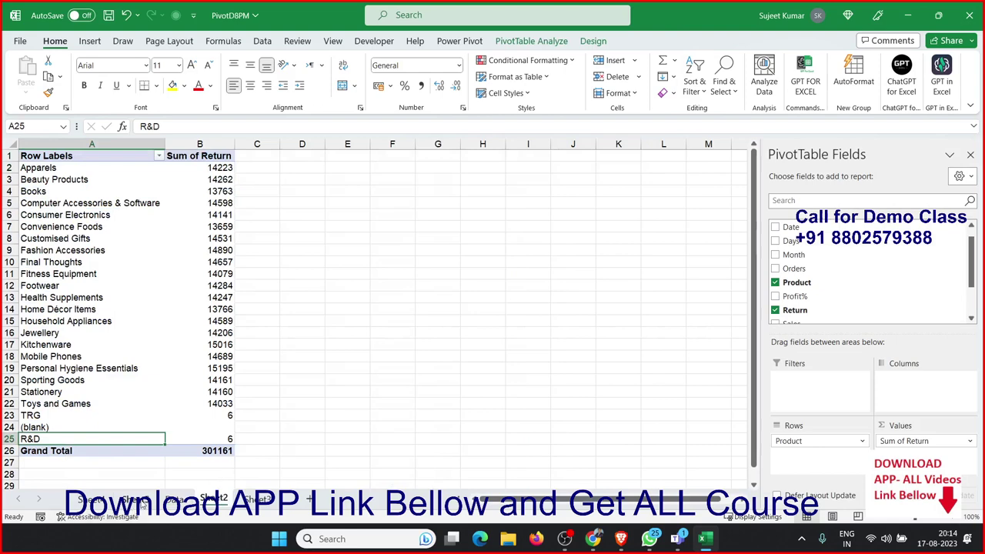
left_click(174, 499)
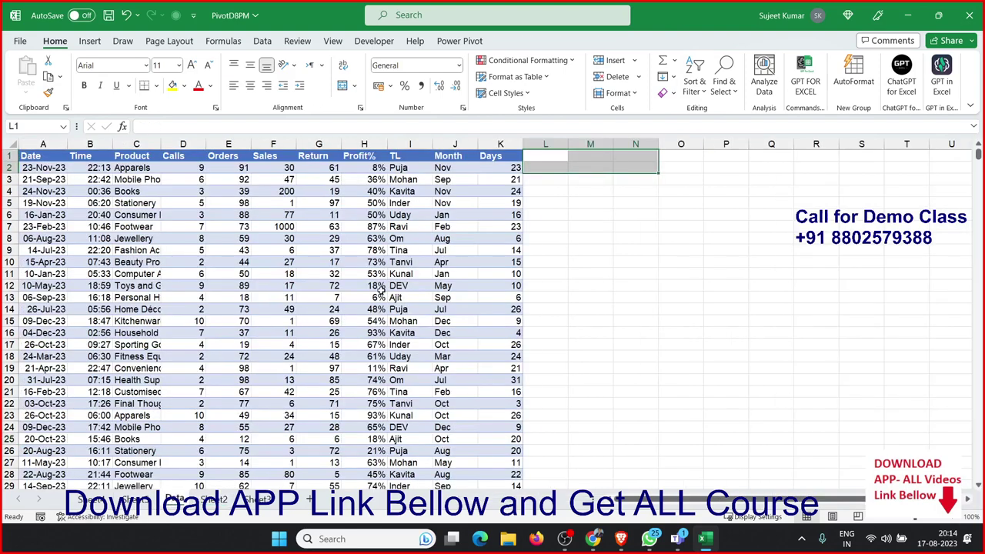
Start an OFFSET formula in M3 anchored at cell A1
left_click(574, 176)
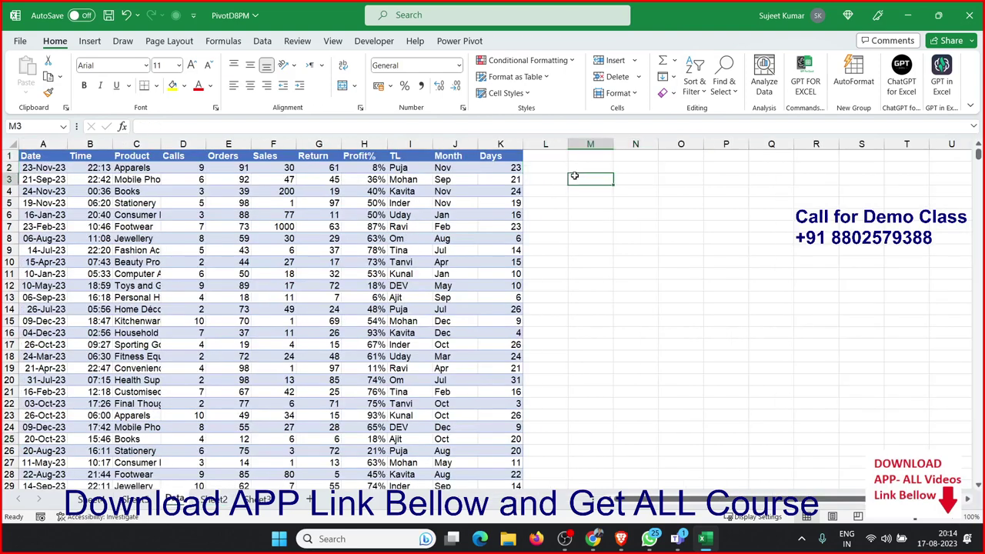
type("=off")
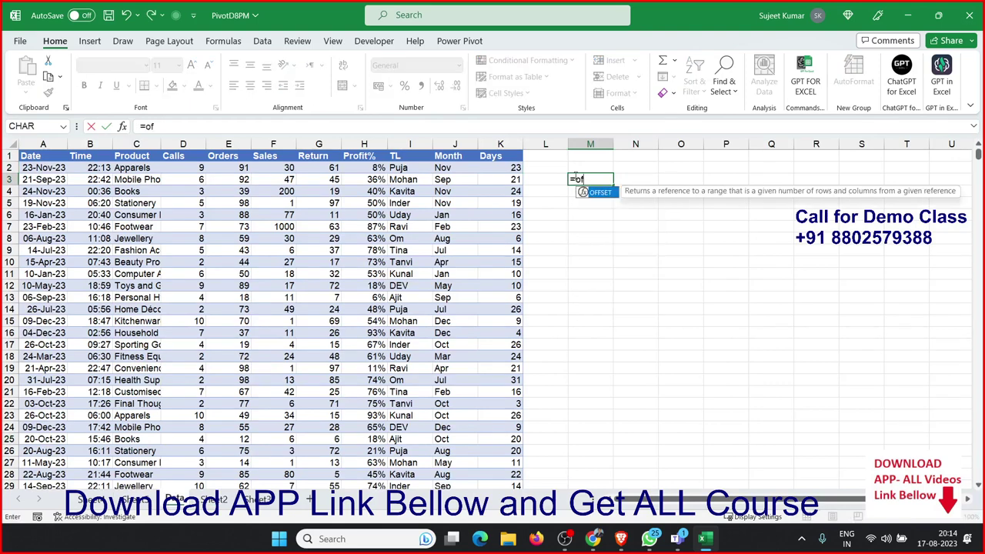
key("Tab")
key("Left")
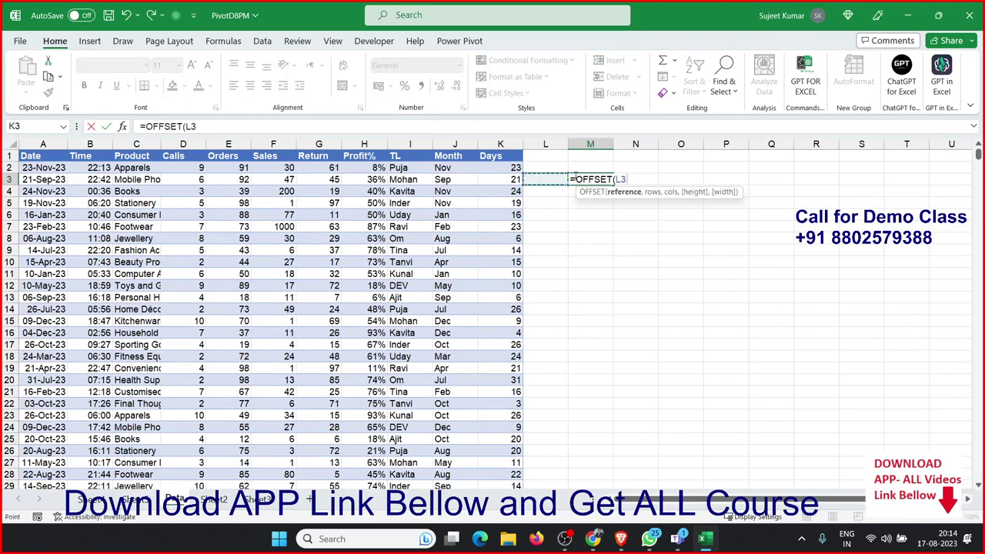
key("Left")
key("Left")
key("Left")
key("Up")
key("Up")
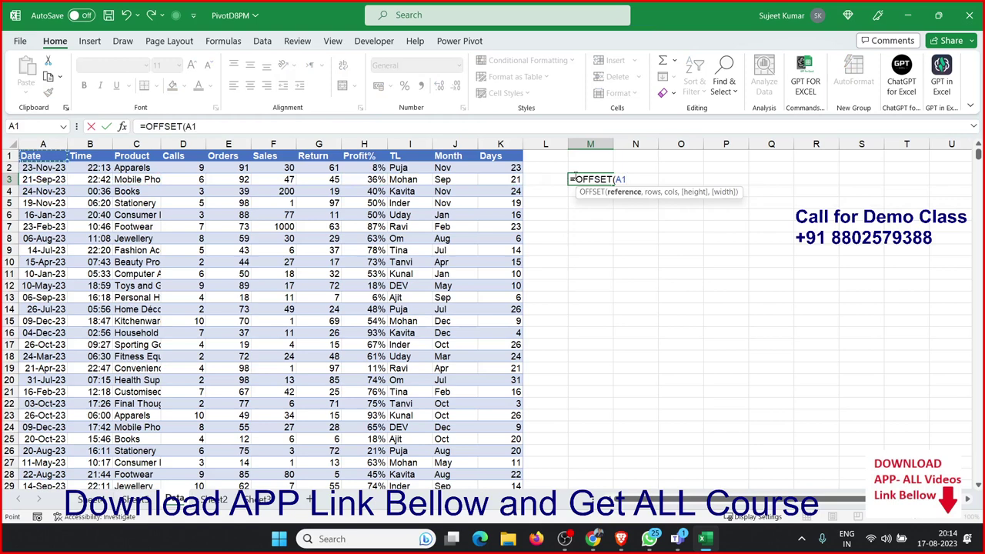
type("0")
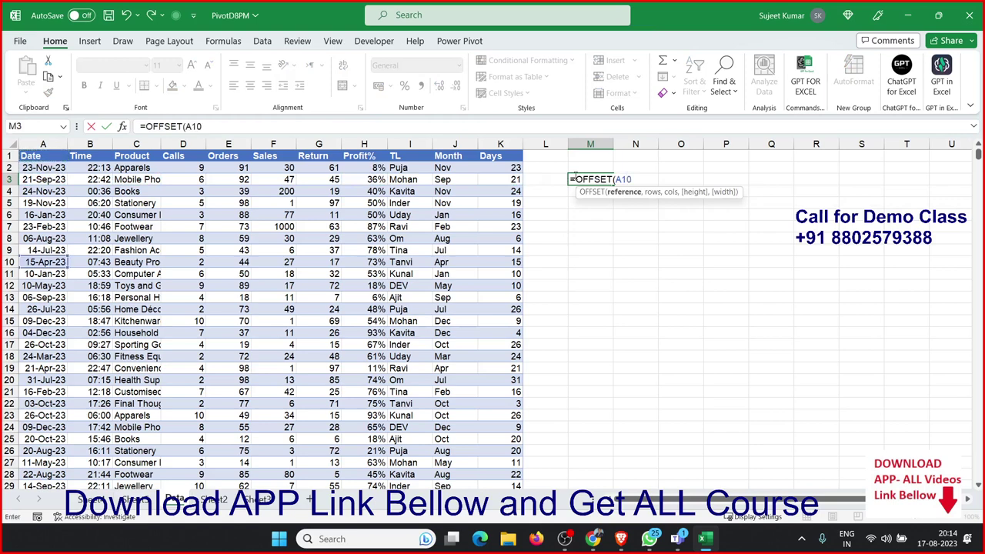
key("BackSpace")
Finish it as =OFFSET(A1,0,0,COUNTA(A:A),COUNTA(1:1)) so the whole table spills
type(",0")
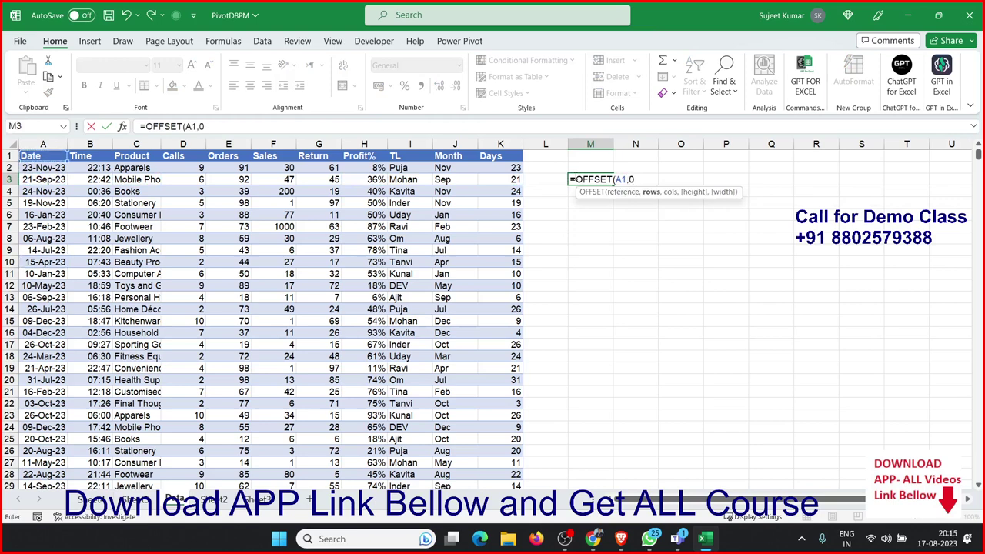
type(",0")
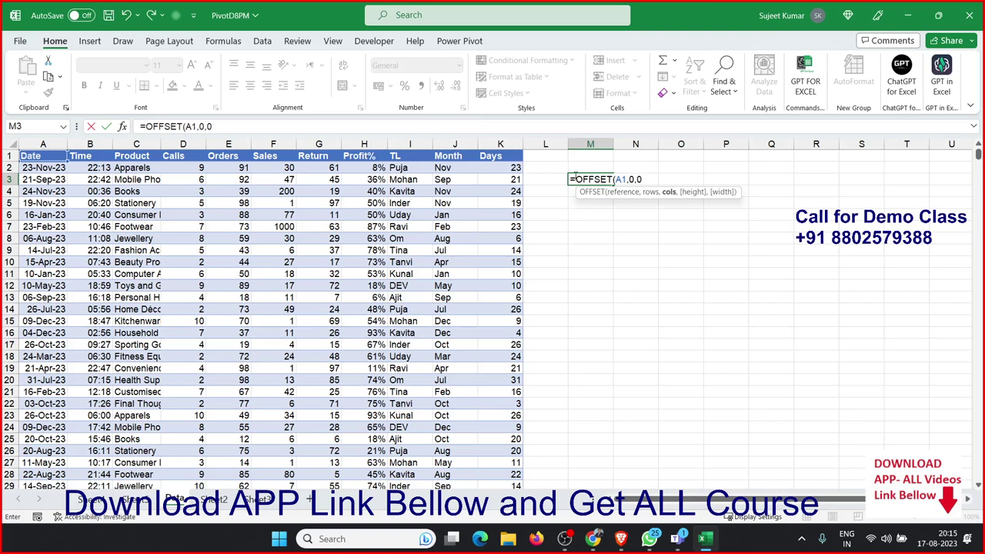
type(",")
type("c")
type("o")
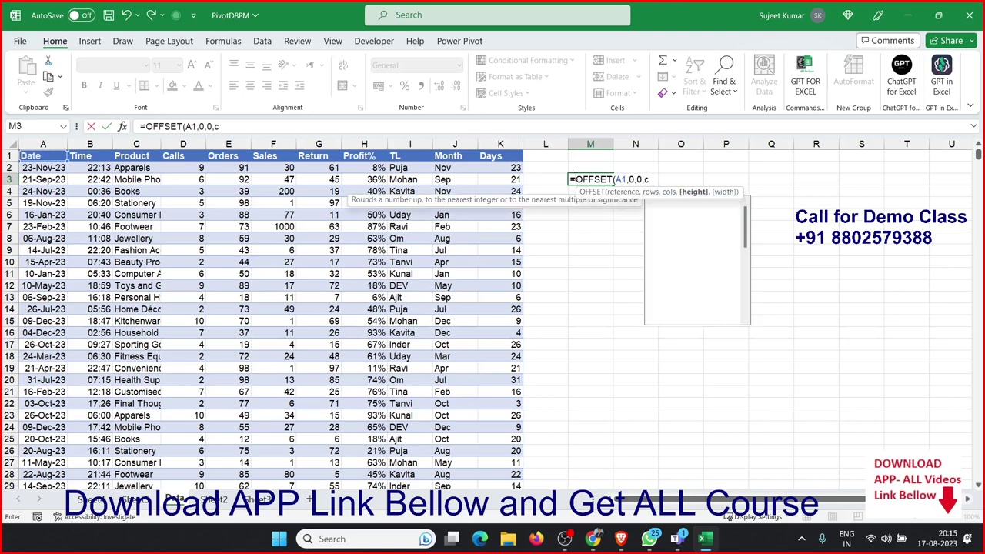
type("un")
key("Down")
key("Down")
key("Down")
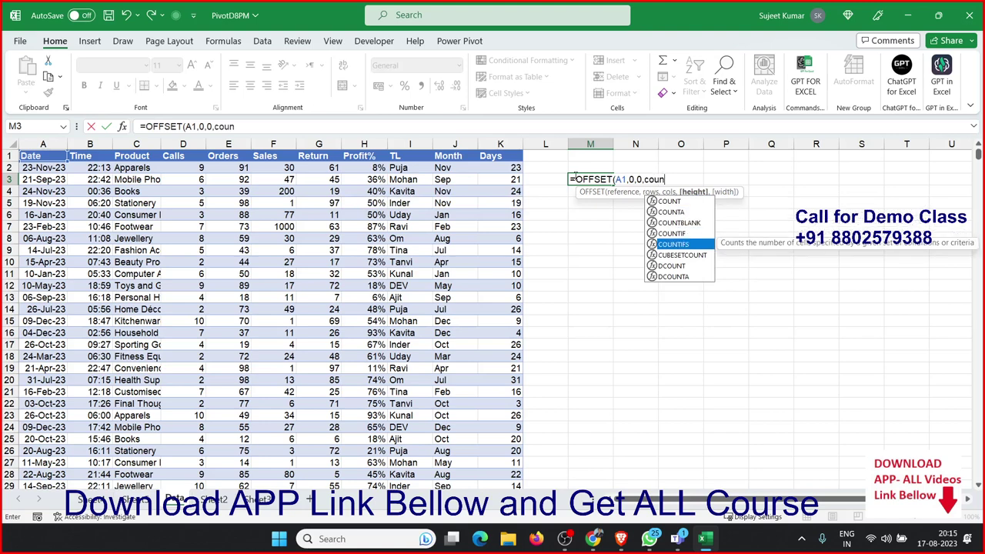
key("Up")
key("Up")
key("Up")
key("Tab")
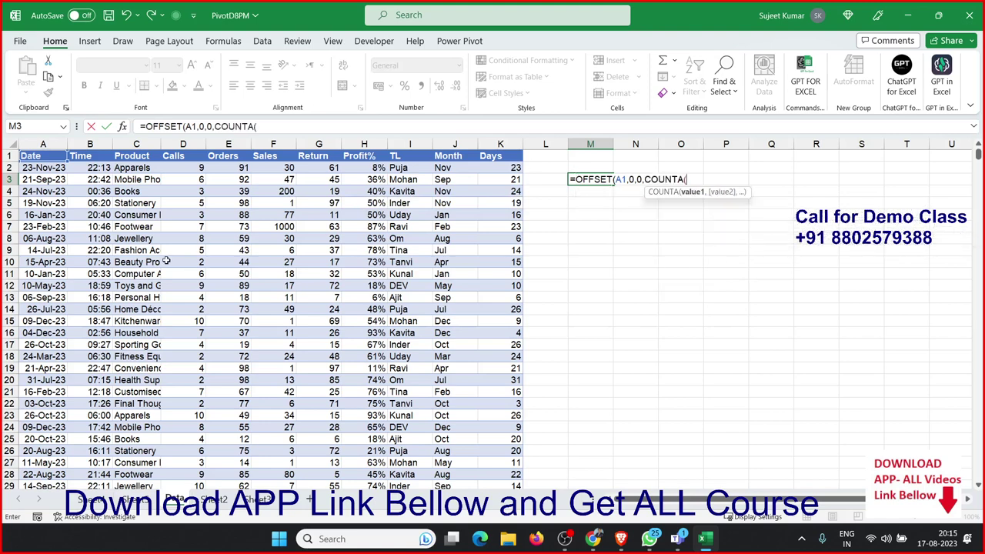
left_click(58, 143)
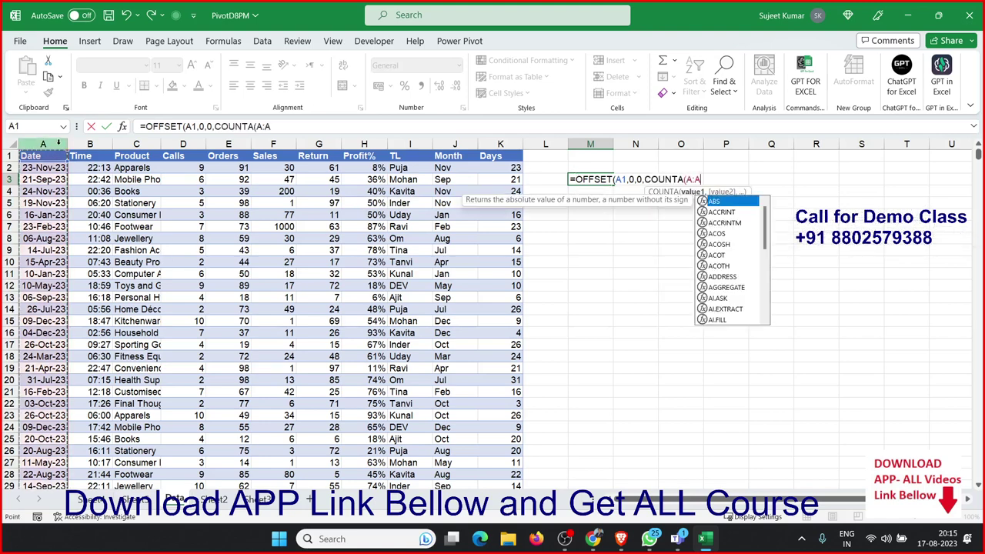
type(")")
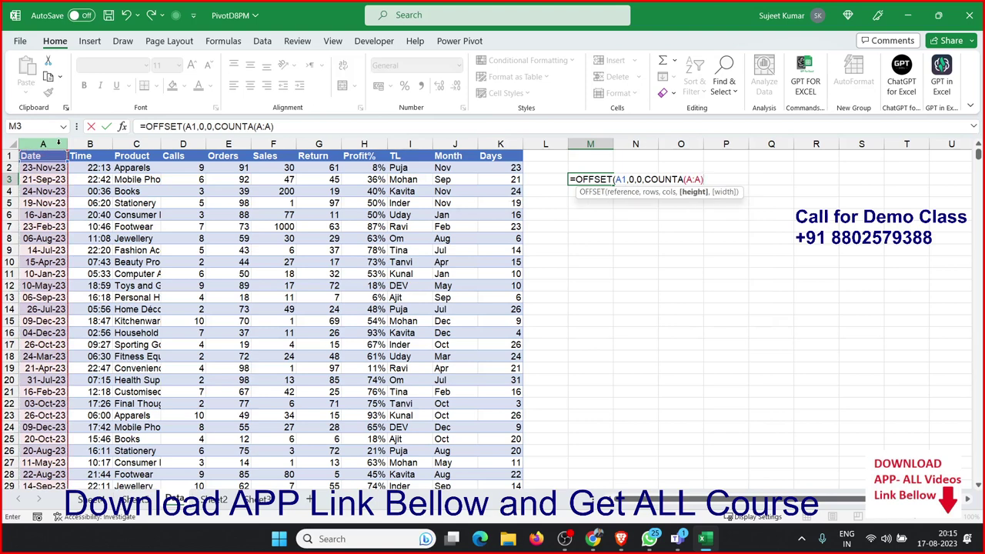
type(",")
type("COU")
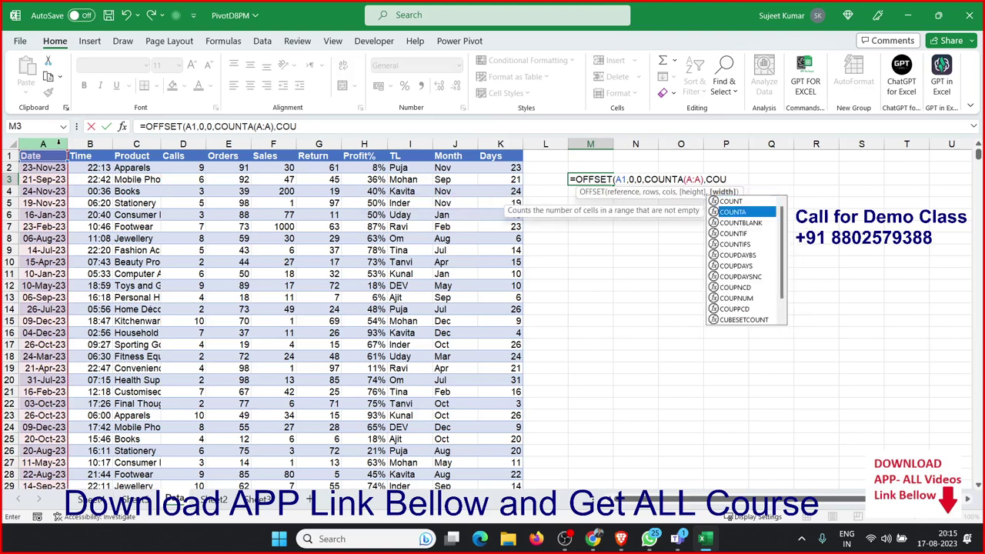
type("NTA(")
left_click(9, 156)
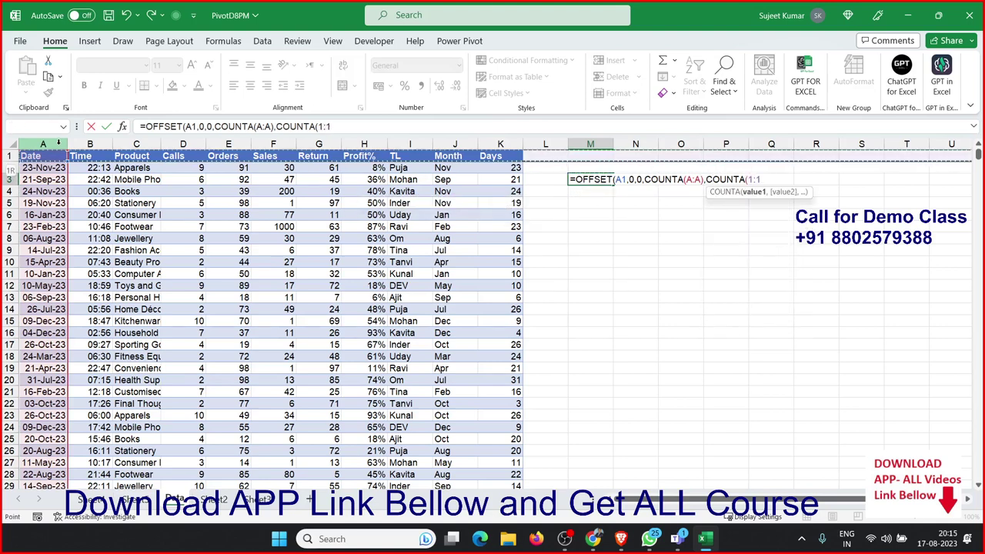
type(")")
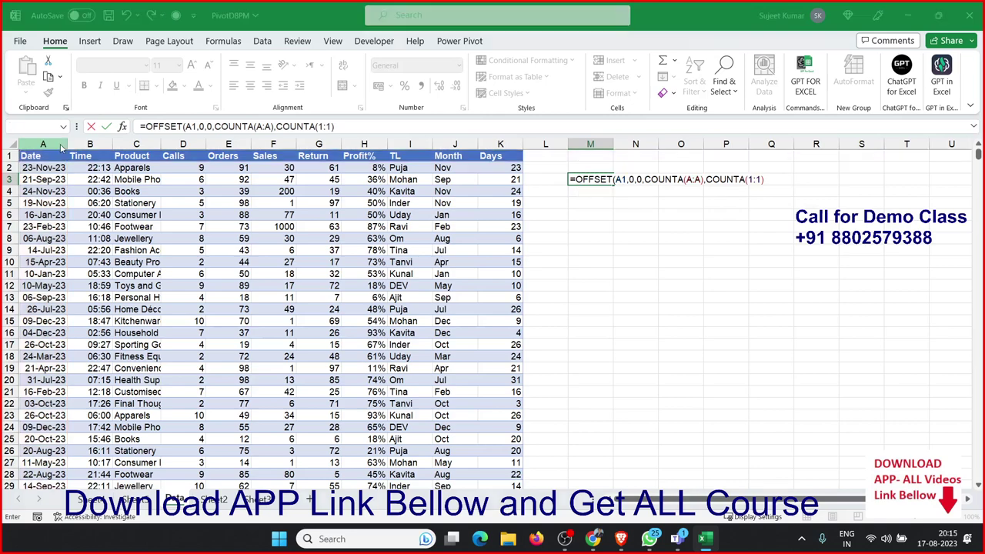
key("Return")
key("Return")
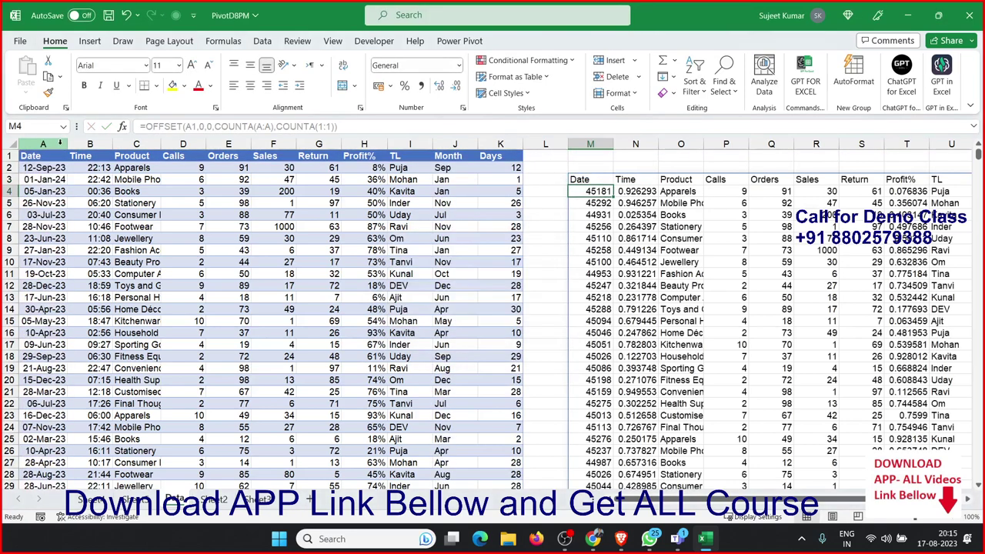
key("Up")
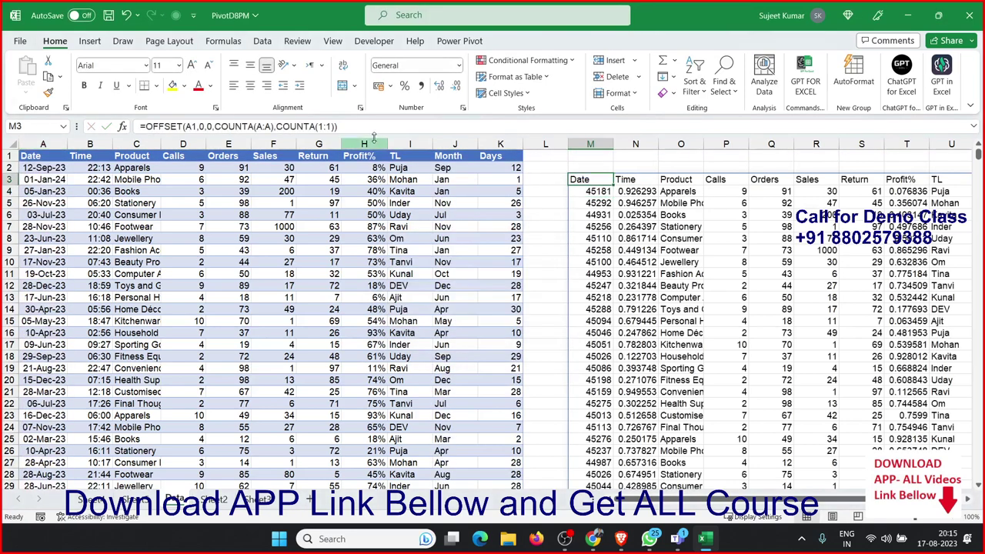
Make the OFFSET formula's references absolute ($A$1, $A:$A, $1:$1) and copy its text
key("F2")
key("shift+Home")
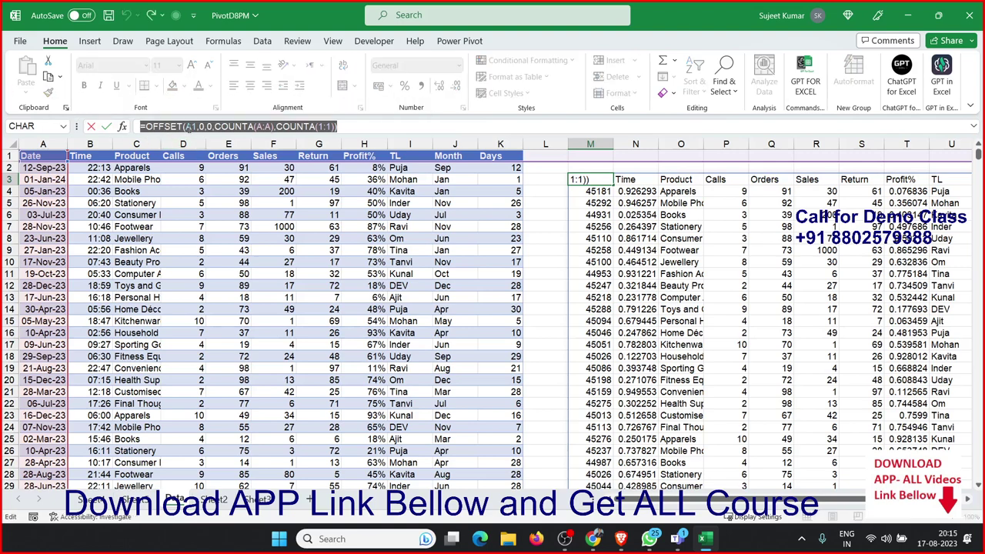
left_click(189, 127)
key("F4")
left_click_drag(261, 126, 275, 127)
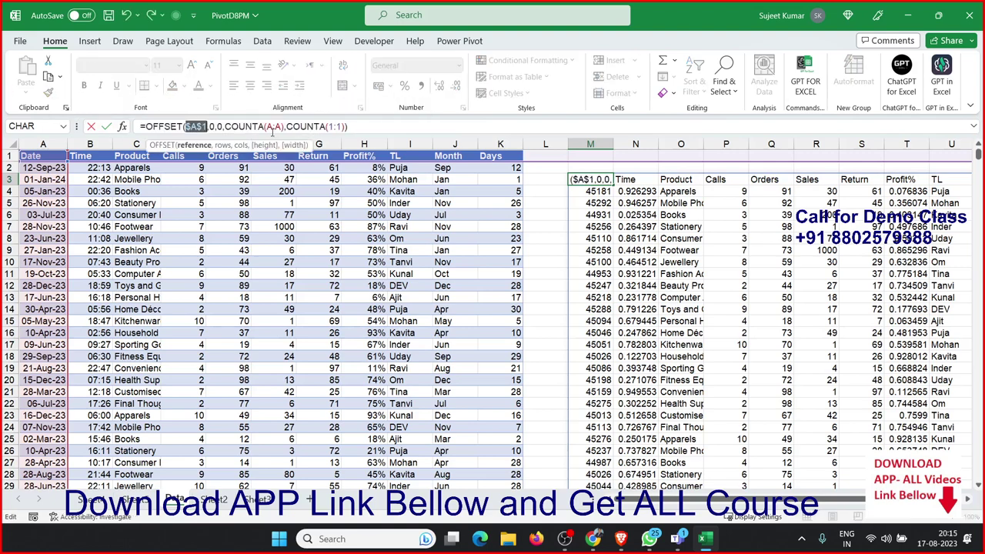
key("F4")
left_click(343, 126)
key("F4")
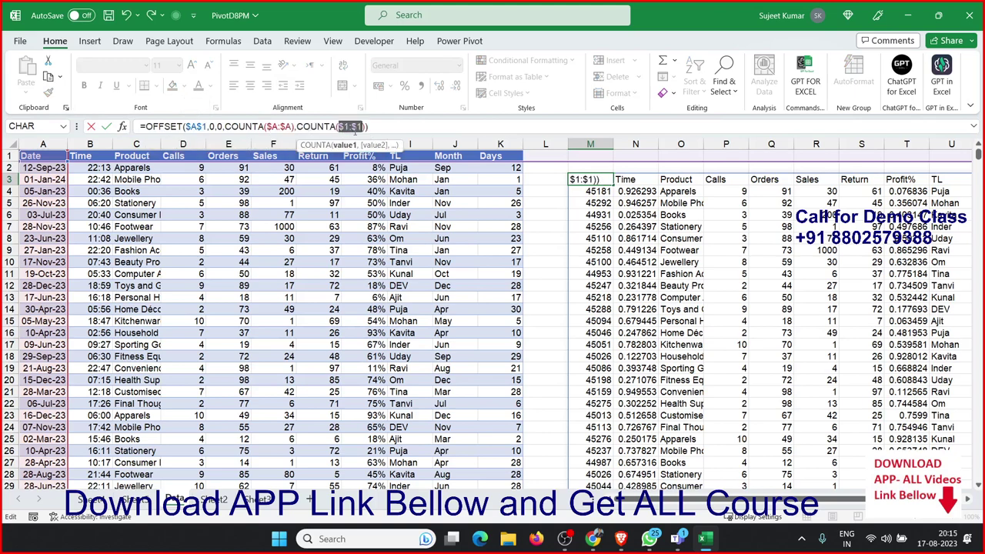
left_click_drag(368, 126, 2, 111)
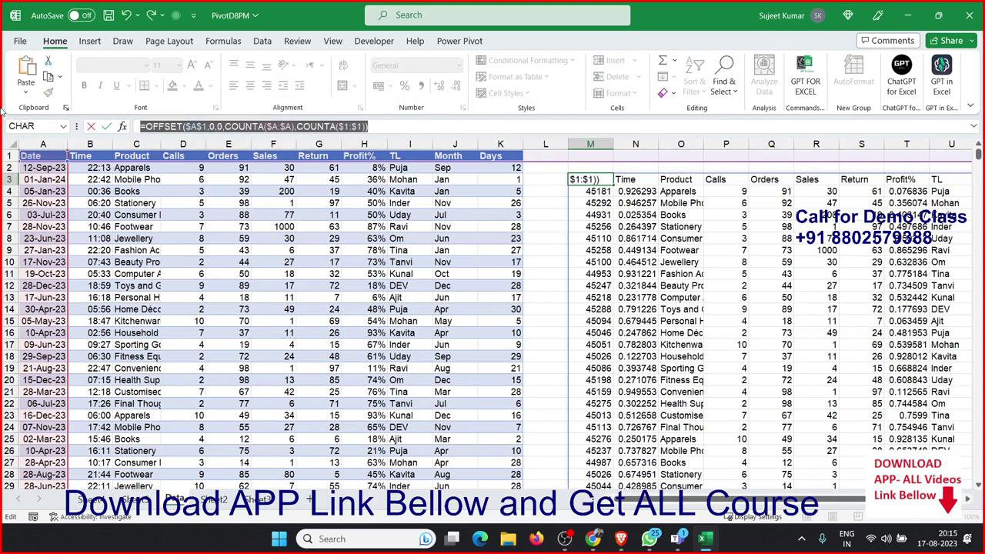
key("Return")
key("Return")
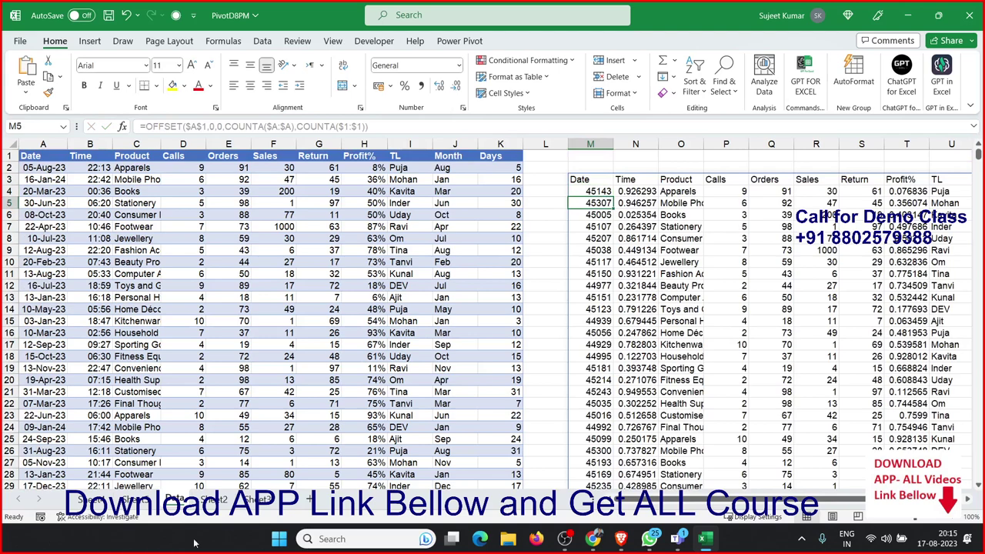
Try the pasted OFFSET formula as a PivotTable source on Sheet3; dismiss the error and cancel
left_click(215, 499)
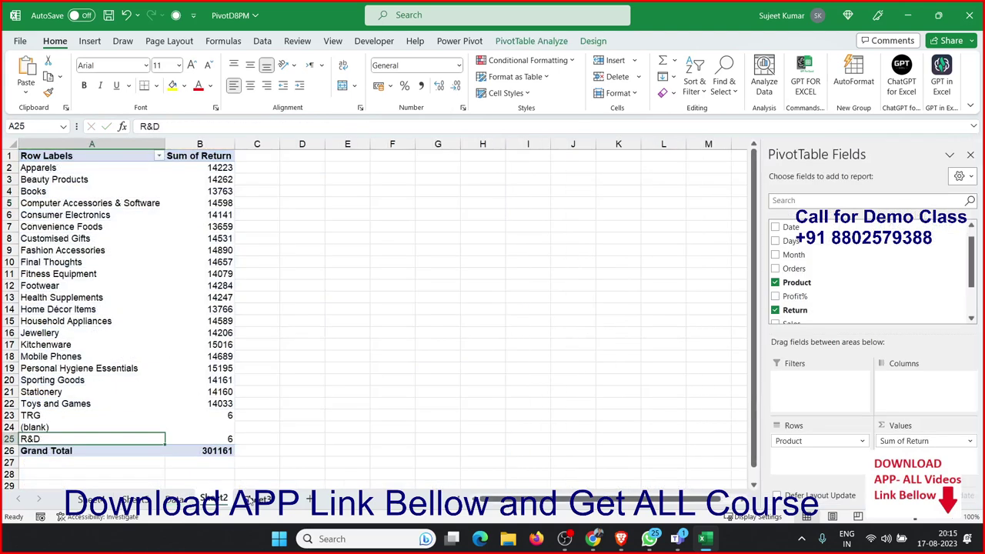
left_click(250, 500)
left_click(89, 41)
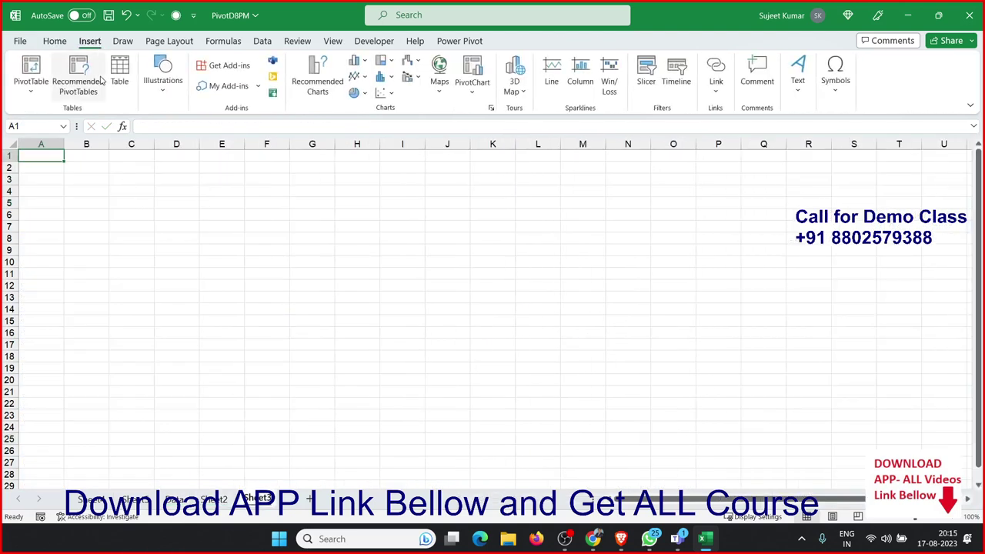
left_click(31, 69)
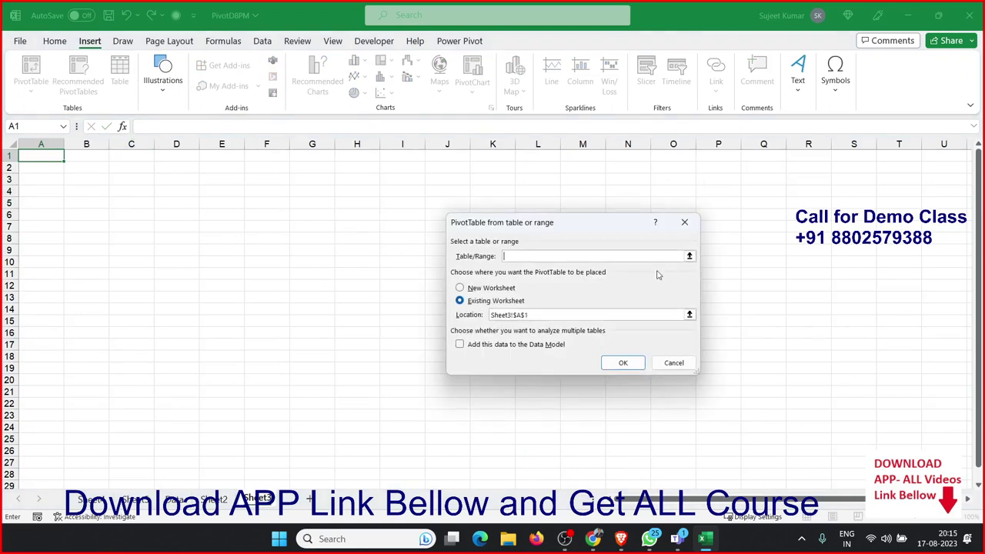
key("ctrl+v")
left_click(643, 364)
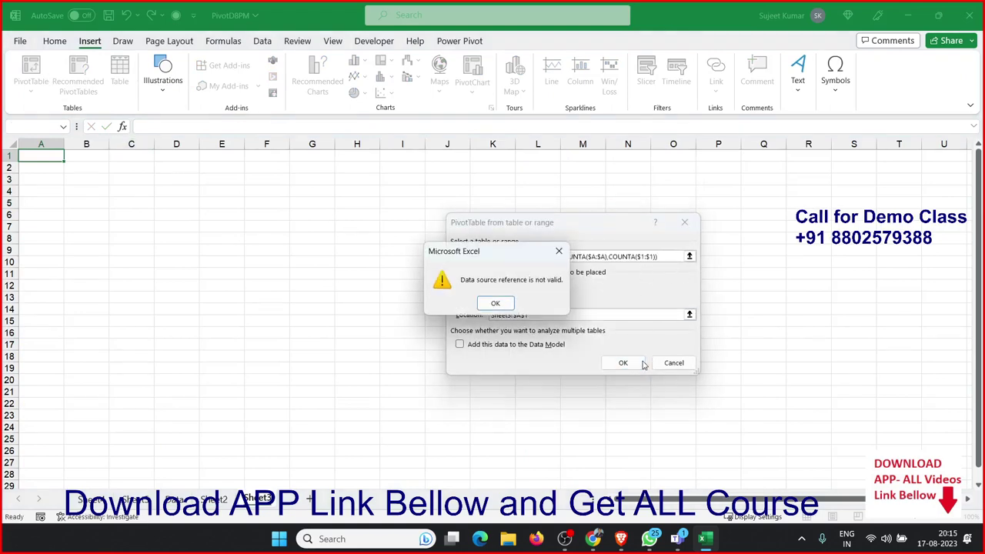
left_click(496, 304)
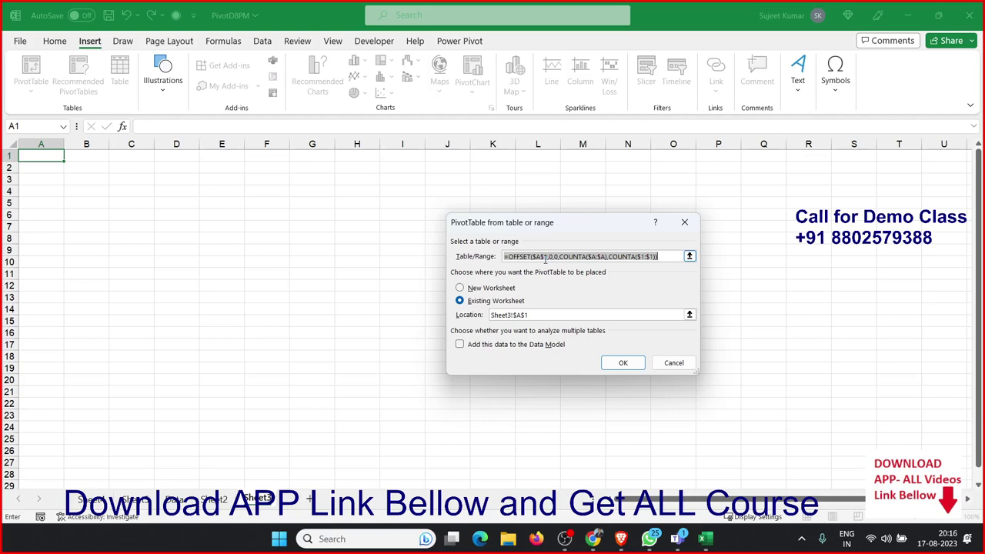
left_click(668, 362)
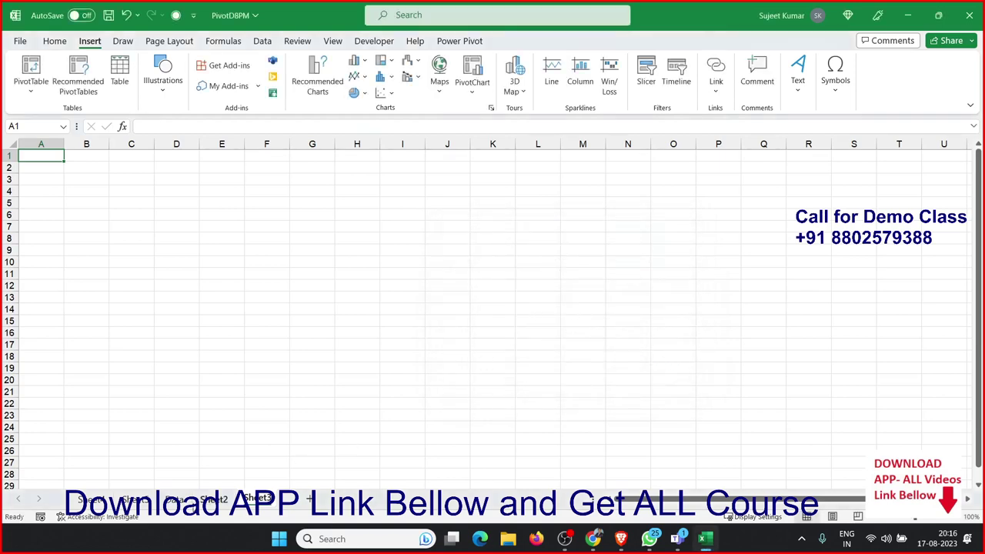
left_click(181, 501)
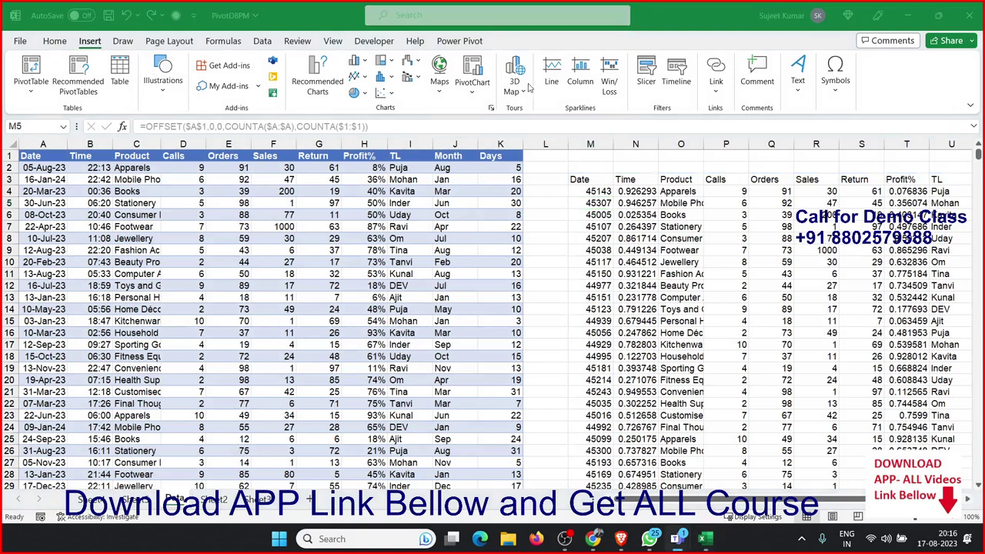
Define the workbook name DT referring to the pasted OFFSET formula
left_click(231, 49)
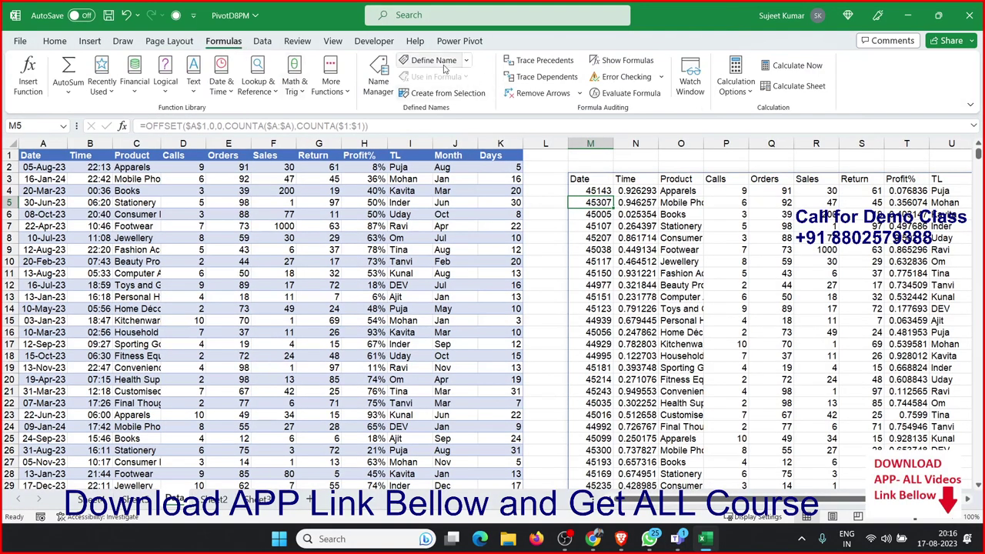
left_click(431, 61)
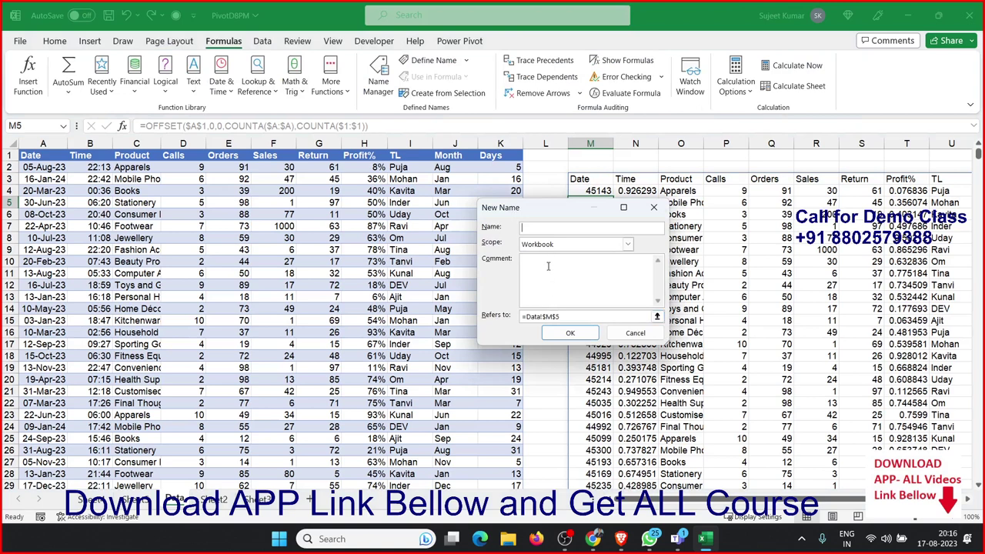
type("dt")
key("BackSpace")
key("BackSpace")
type("DT")
left_click(596, 316)
key("ctrl+a")
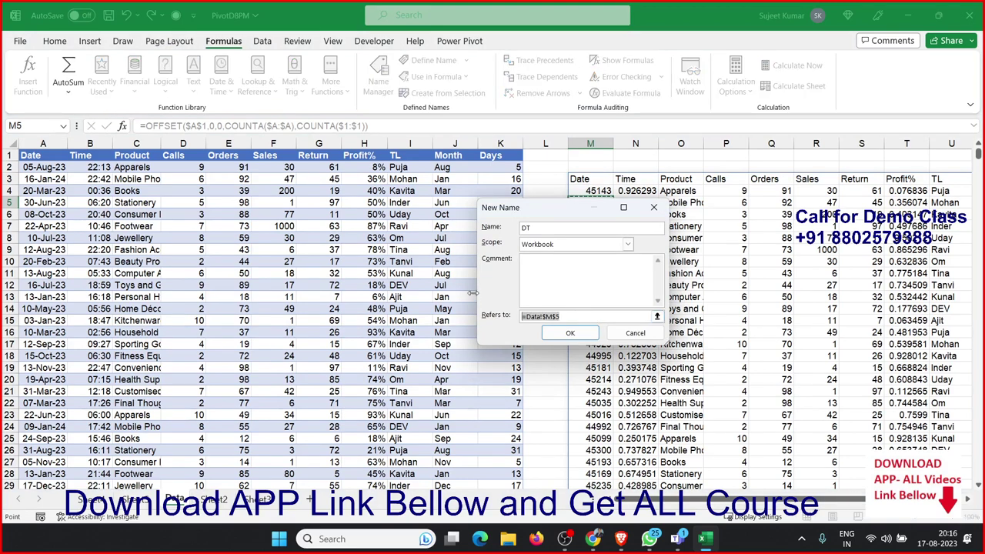
key("ctrl+v")
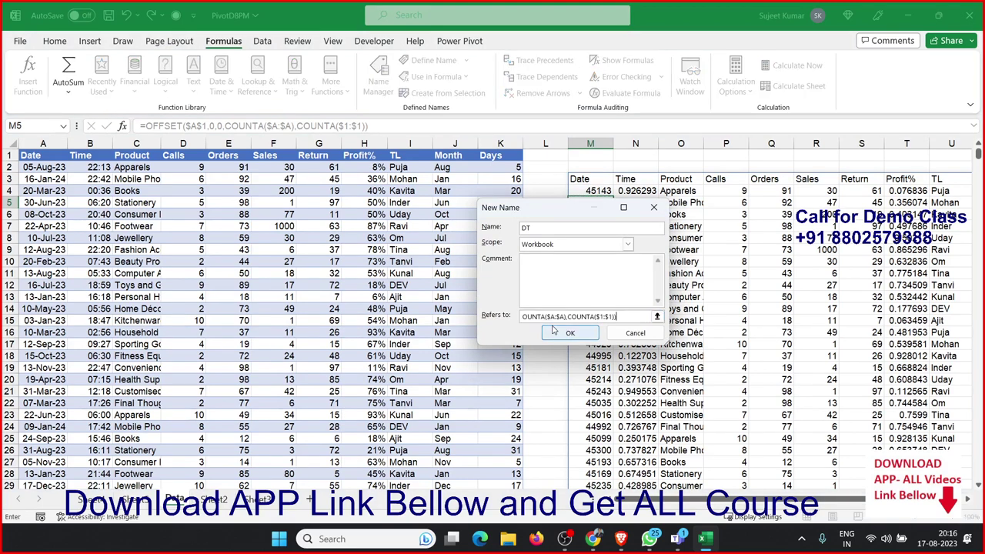
left_click(556, 332)
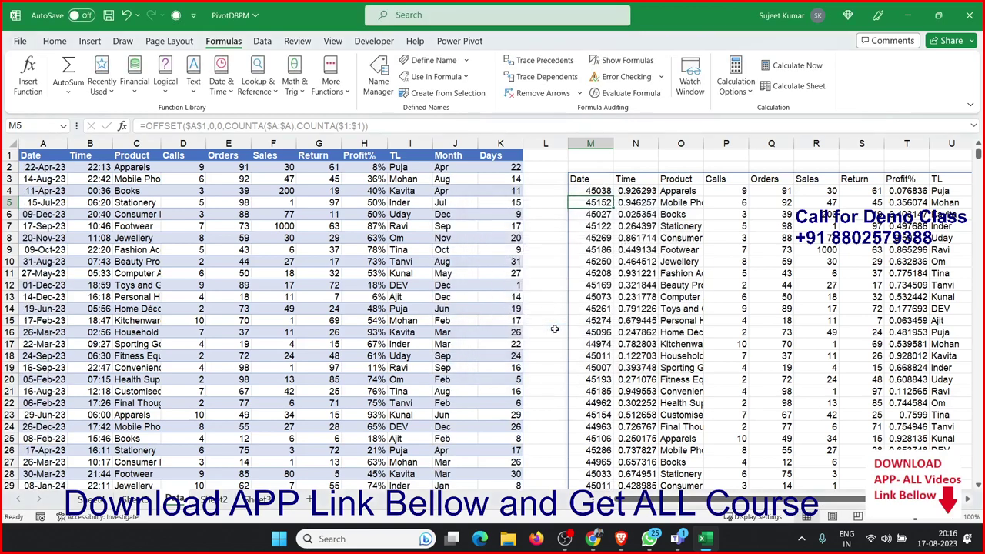
Turn M3's OFFSET formula into plain text by prefixing an apostrophe
left_click(589, 179)
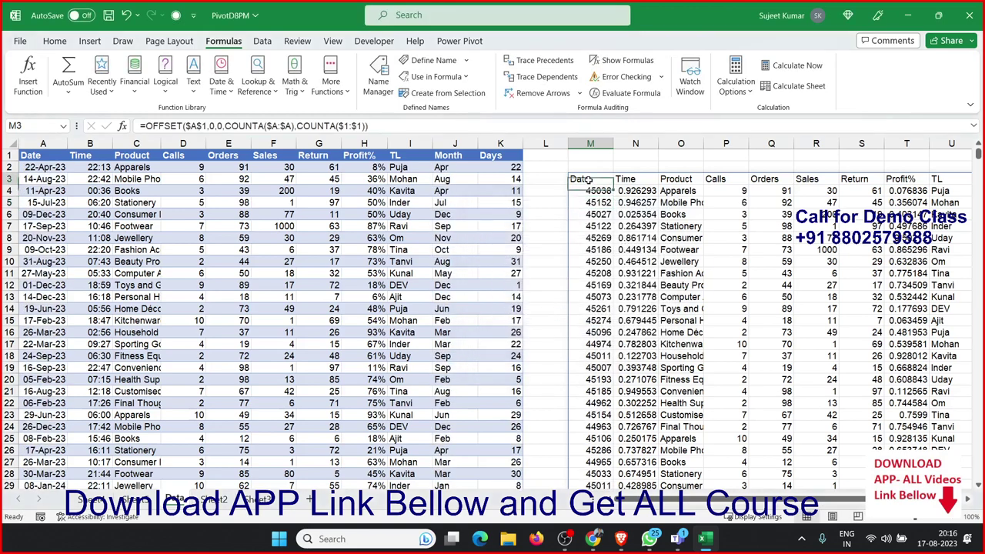
left_click(144, 125)
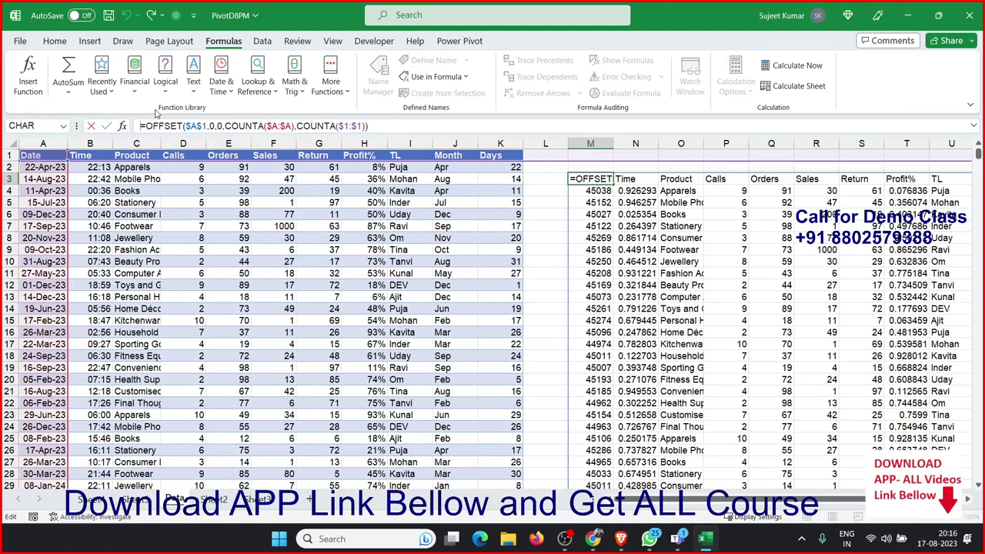
type("'")
key("Return")
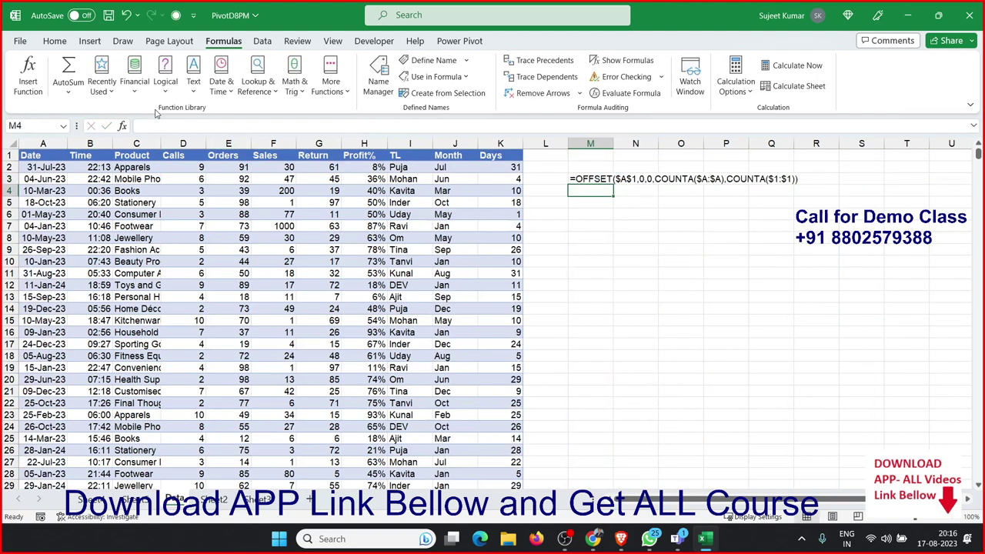
key("Up")
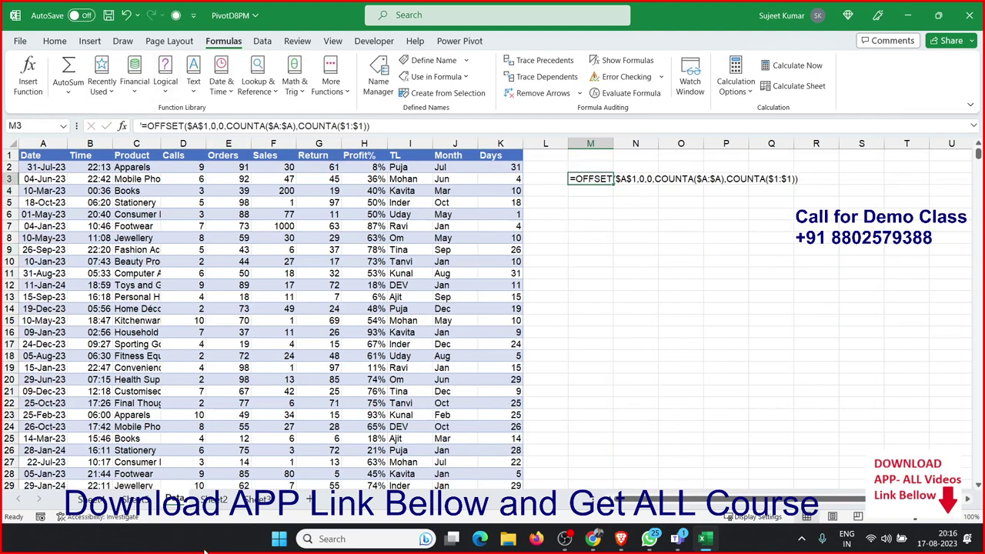
left_click(220, 500)
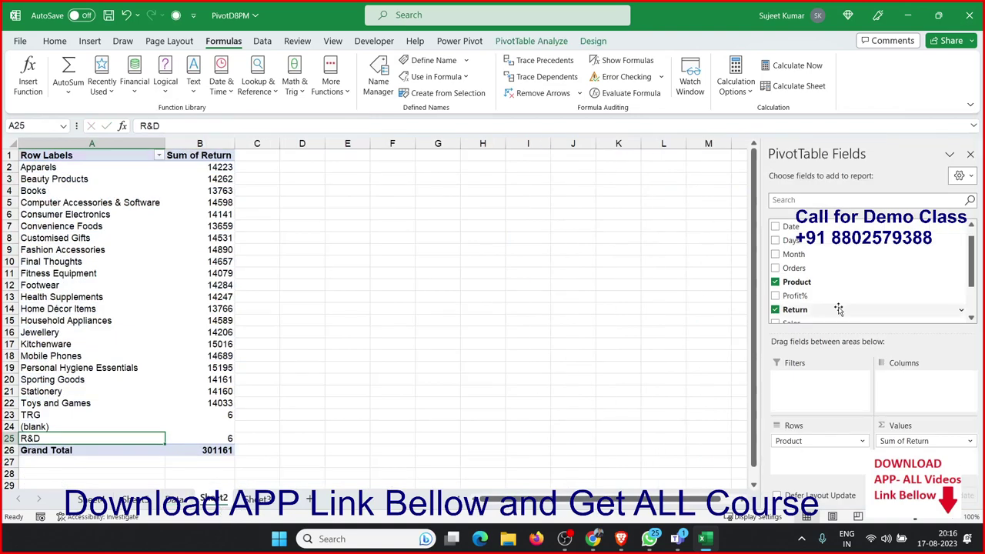
left_click(261, 498)
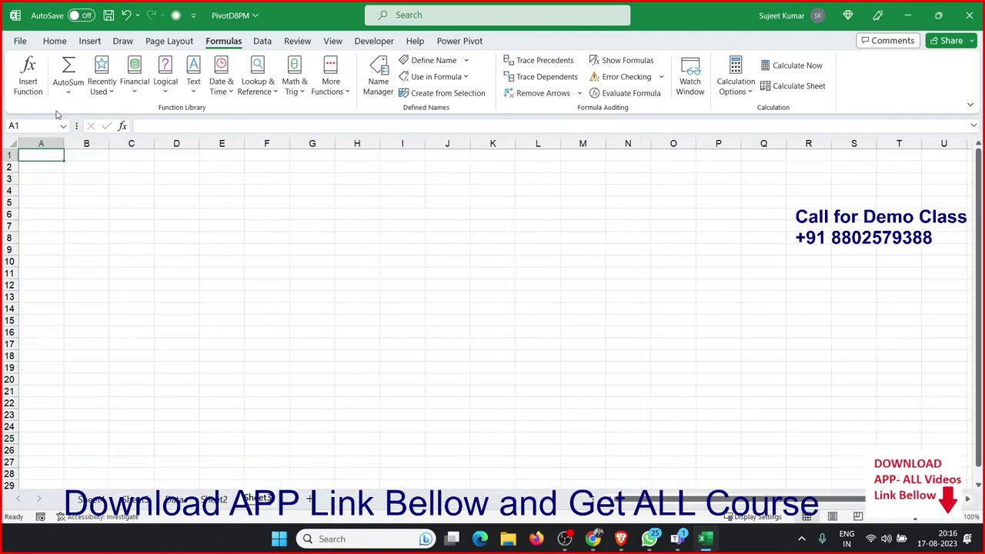
Insert a PivotTable on Sheet3 using the named range DT as its source
left_click(262, 45)
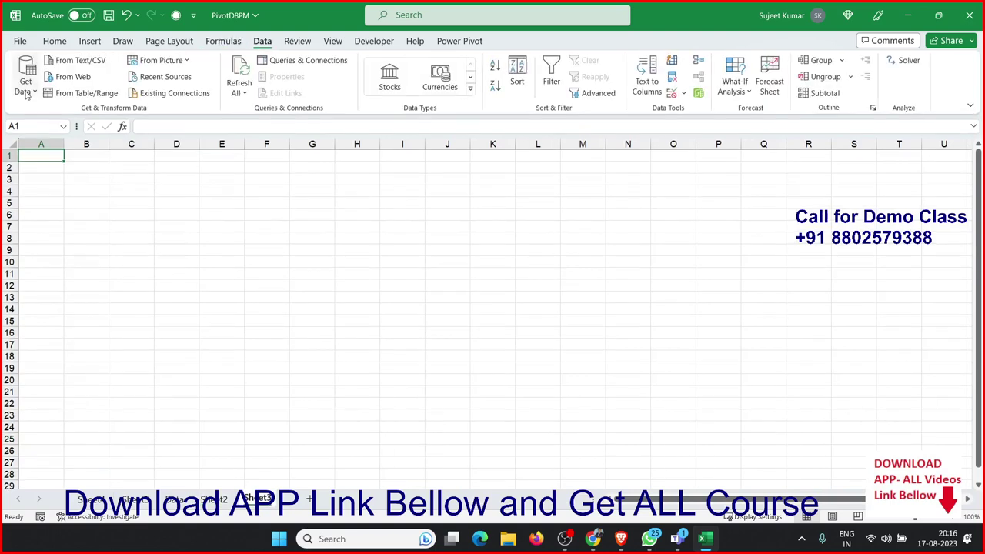
left_click(91, 42)
left_click(31, 71)
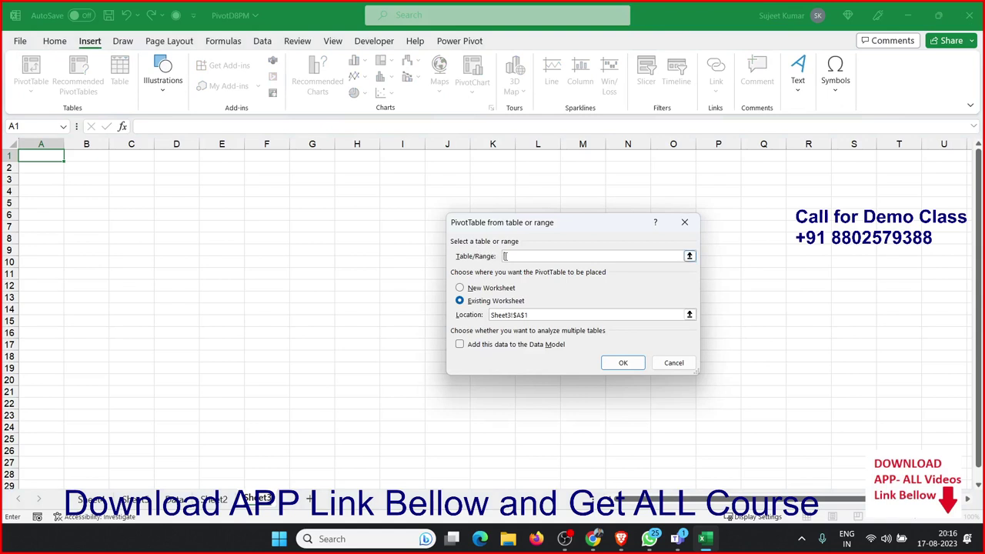
left_click(507, 255)
type("dt")
type("t")
key("Tab")
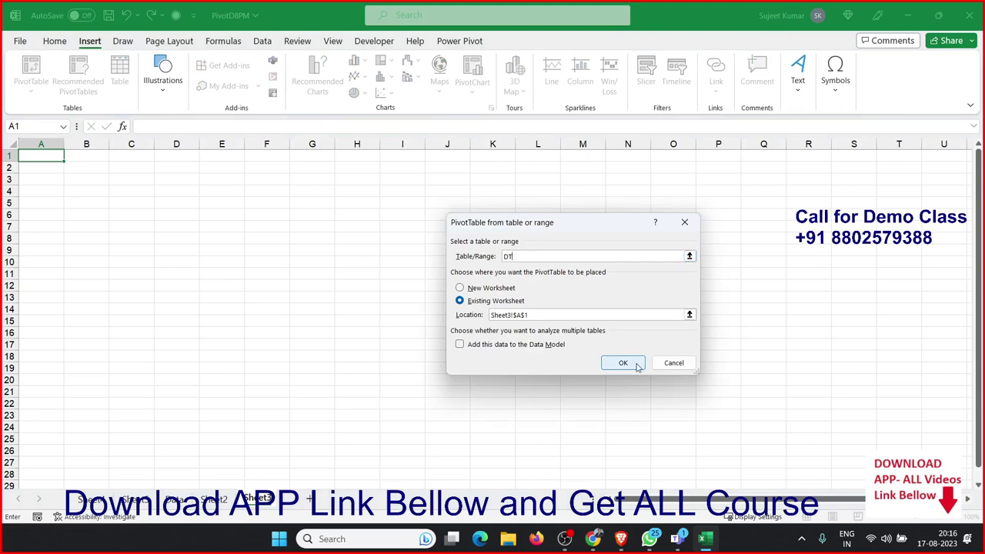
left_click(635, 363)
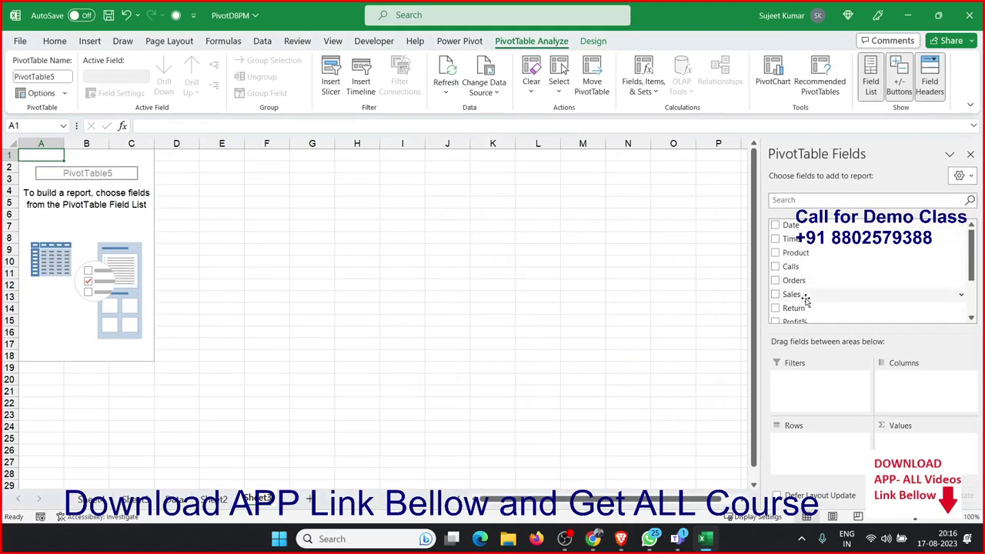
Put Product in Rows and Sales in Values, then add a new blank sheet
scroll(804, 298, "down", 1)
scroll(815, 241, "up", 1)
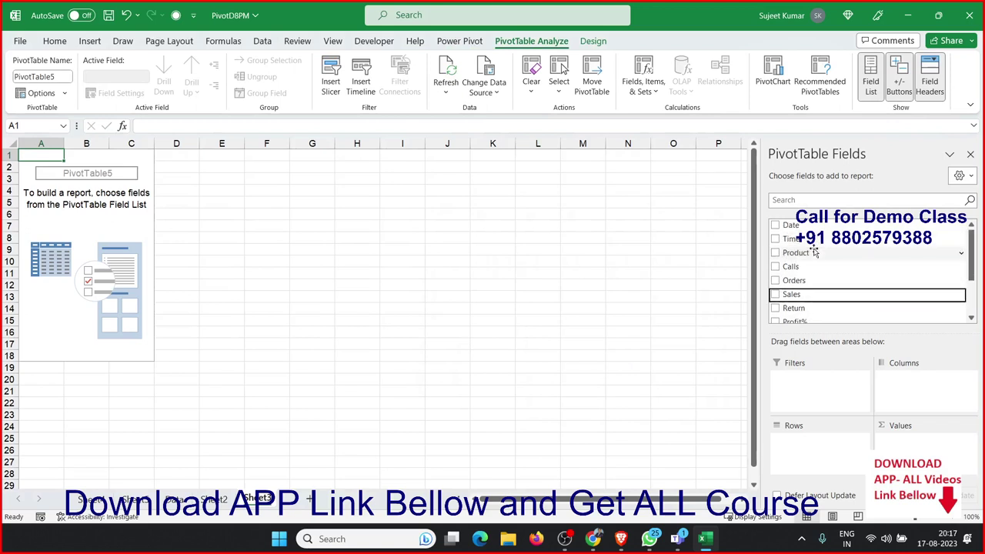
left_click_drag(811, 253, 829, 461)
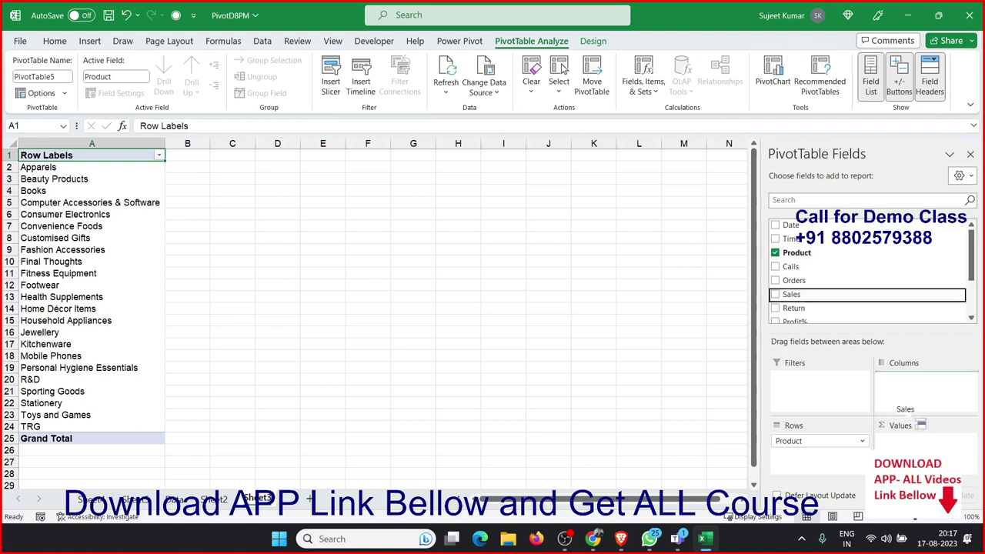
left_click_drag(796, 297, 916, 440)
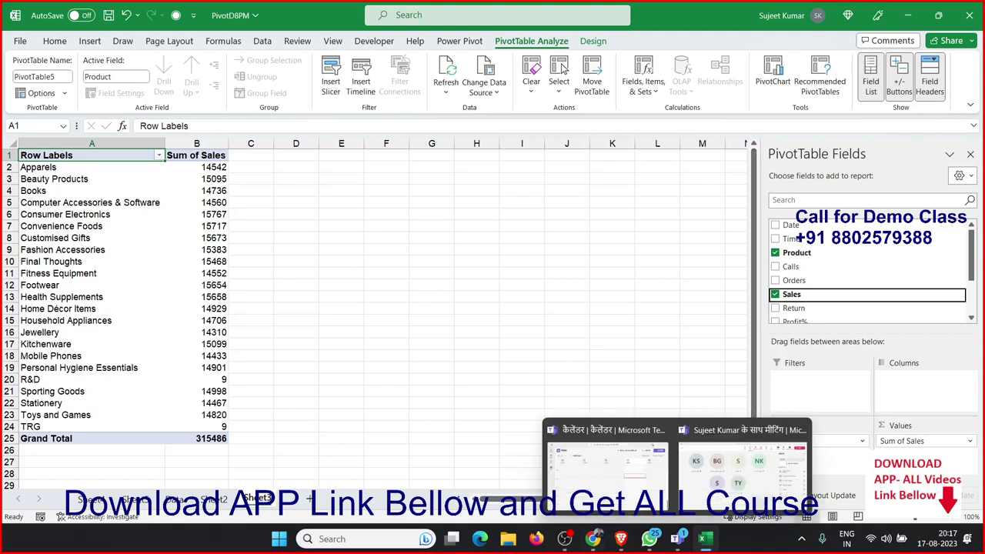
left_click(300, 504)
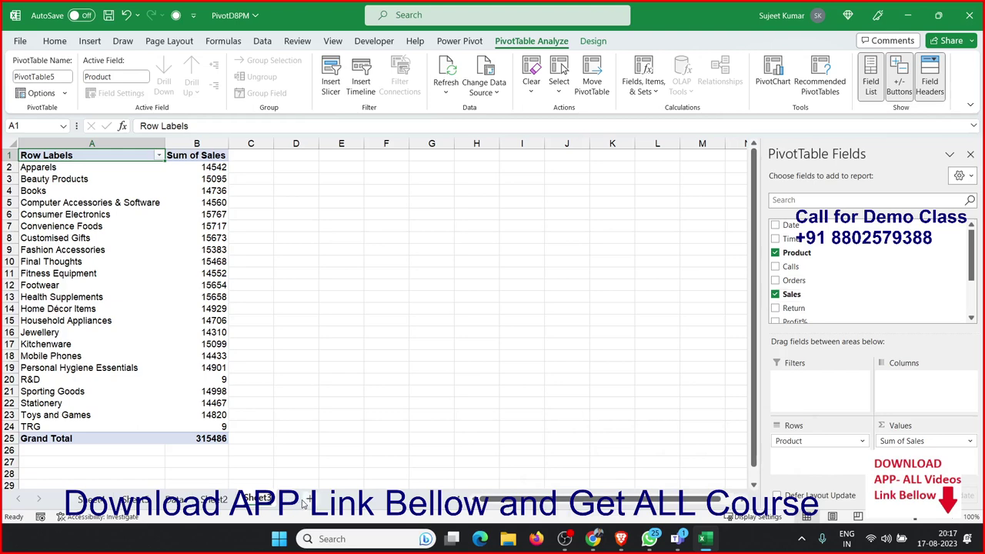
left_click(308, 499)
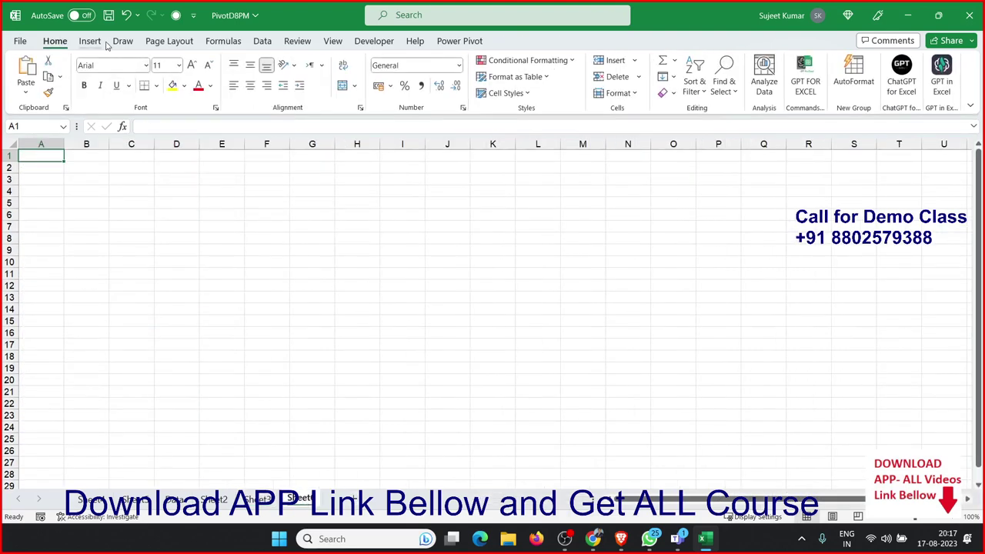
Cancel a new From Table/Range PivotTable setup and bring up Windows search
left_click(89, 40)
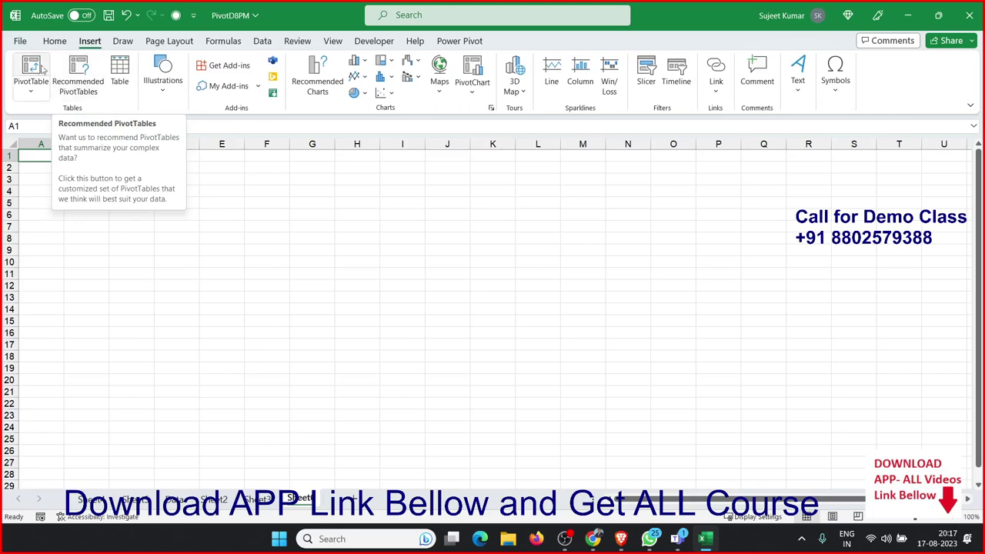
left_click(31, 89)
left_click(35, 111)
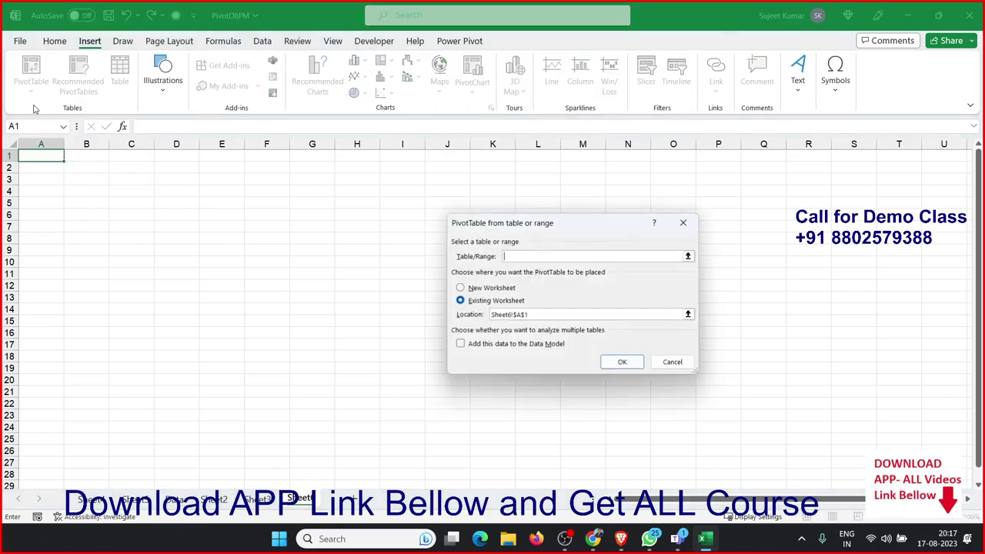
left_click(687, 358)
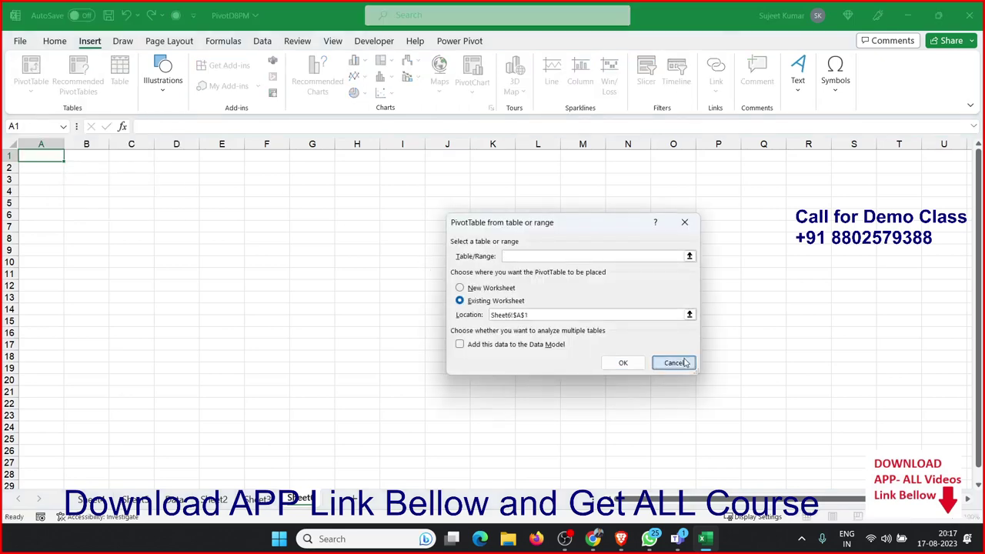
key("super")
Launch SQL Server Management Studio and connect to the IPT\SQLEXPRESS server
type("SQL")
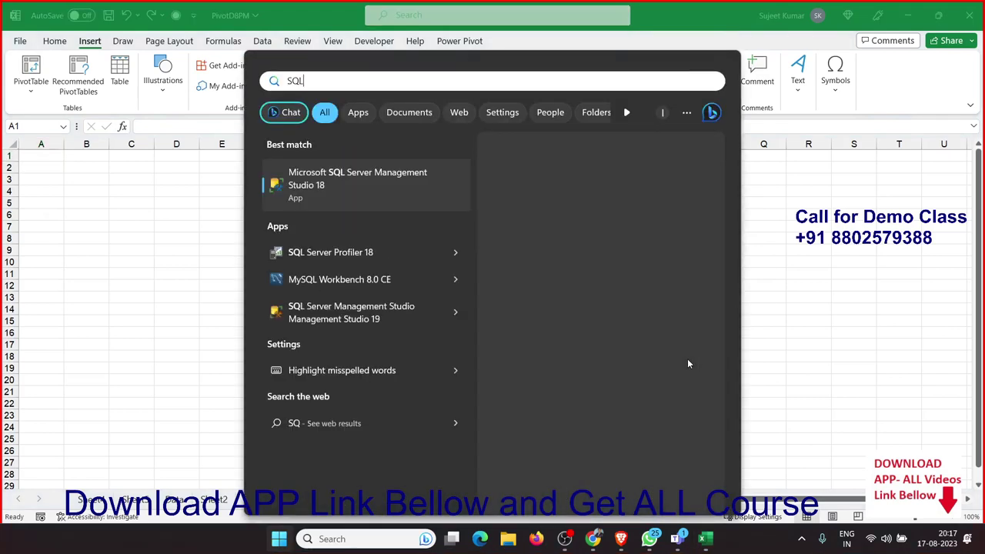
left_click(602, 216)
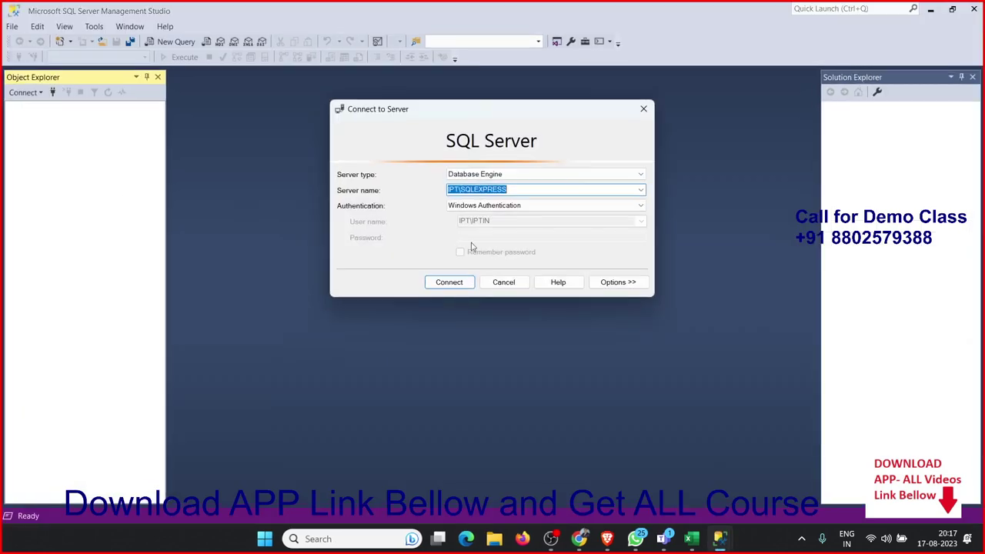
right_click(501, 193)
left_click(531, 229)
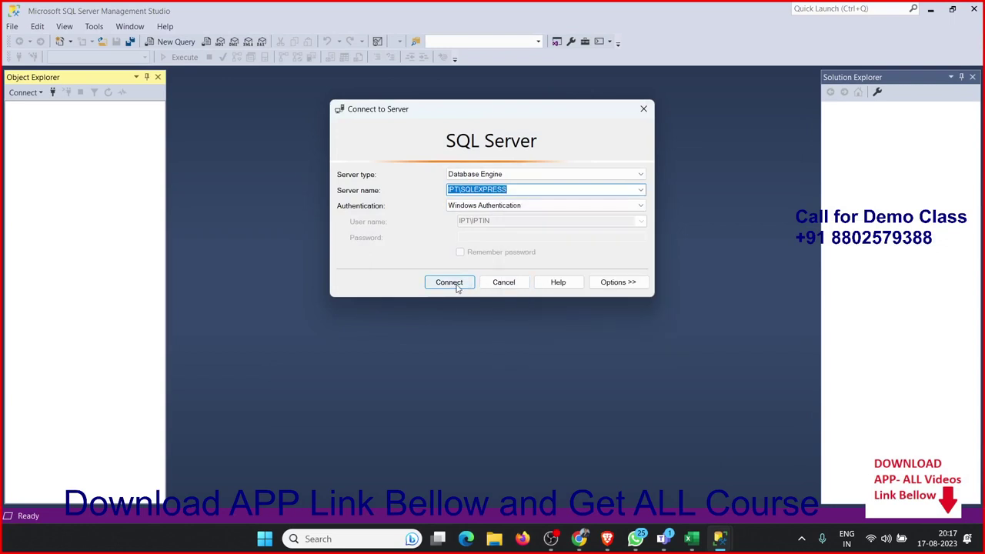
left_click(456, 284)
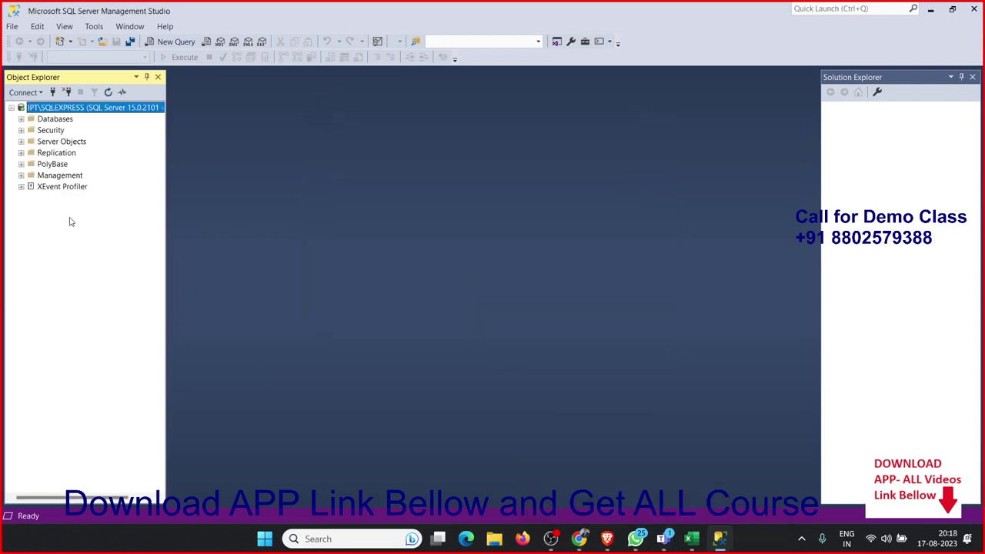
Expand Databases > FB > Tables in Object Explorer and select dbo.DTA
left_click(21, 118)
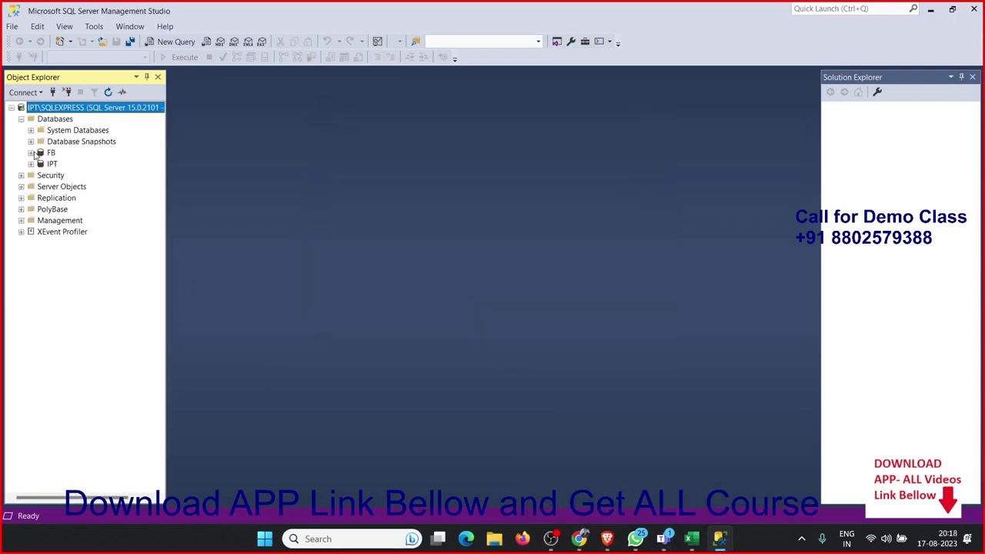
left_click(31, 152)
left_click(44, 177)
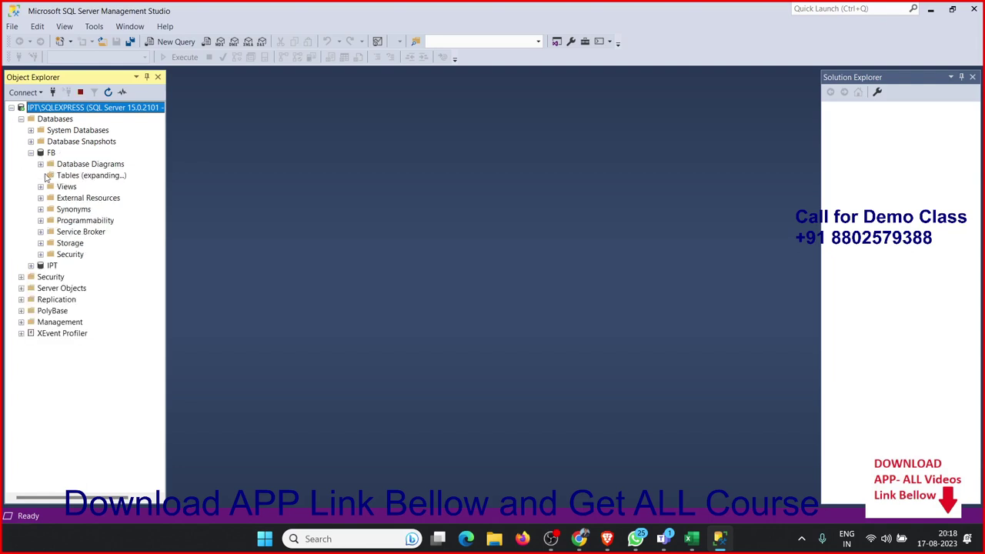
left_click(81, 255)
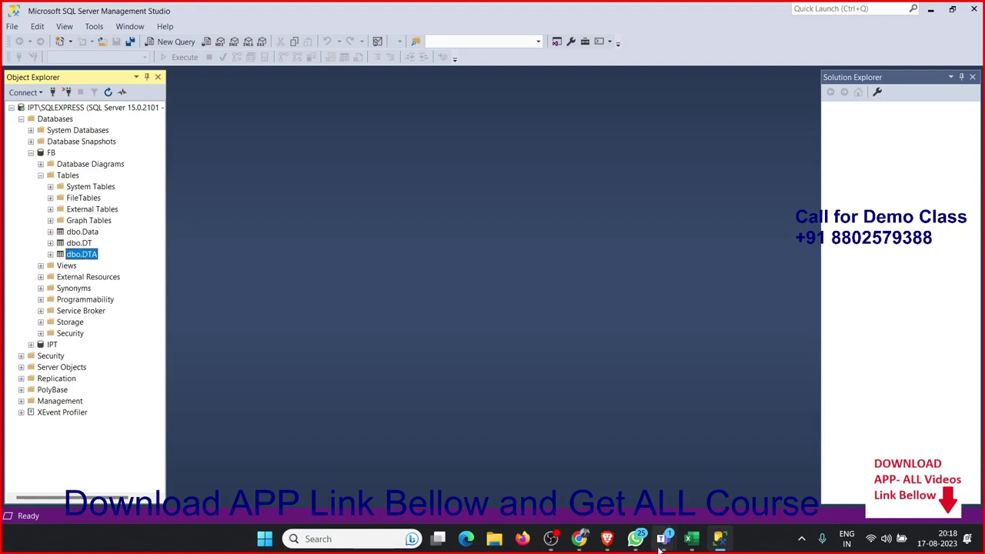
In Excel, start a PivotTable from an external data source and browse for a new connection
mouse_move(690, 539)
left_click(700, 522)
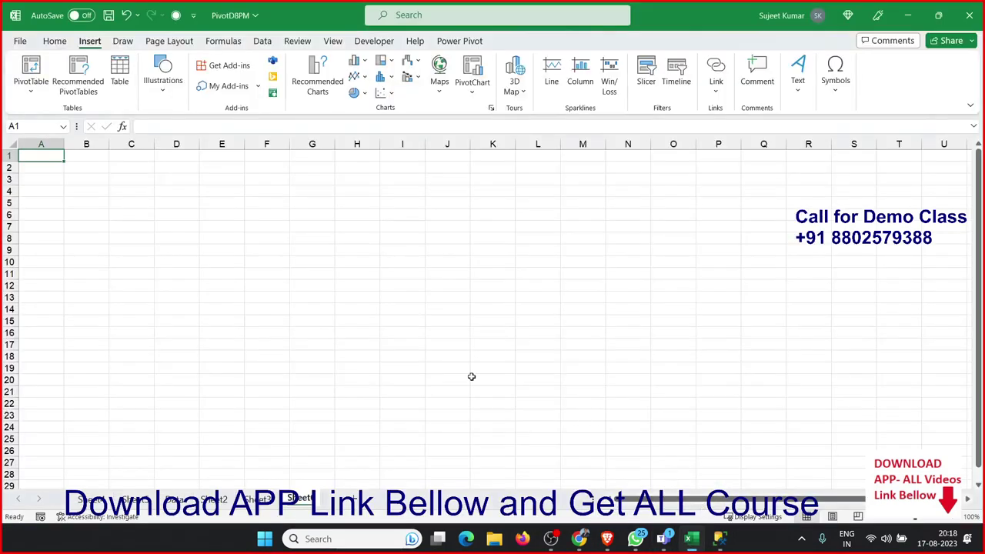
left_click(37, 93)
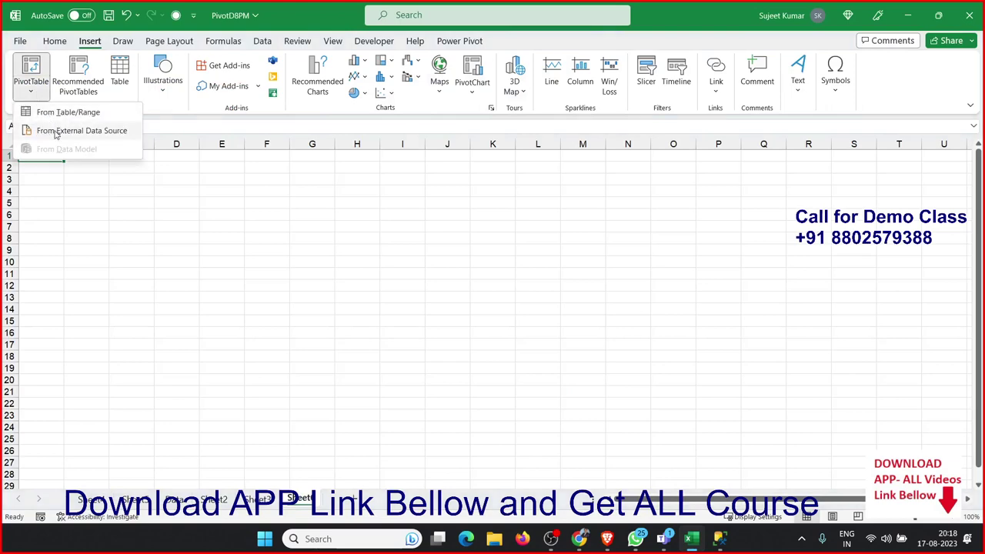
left_click(57, 131)
left_click(487, 254)
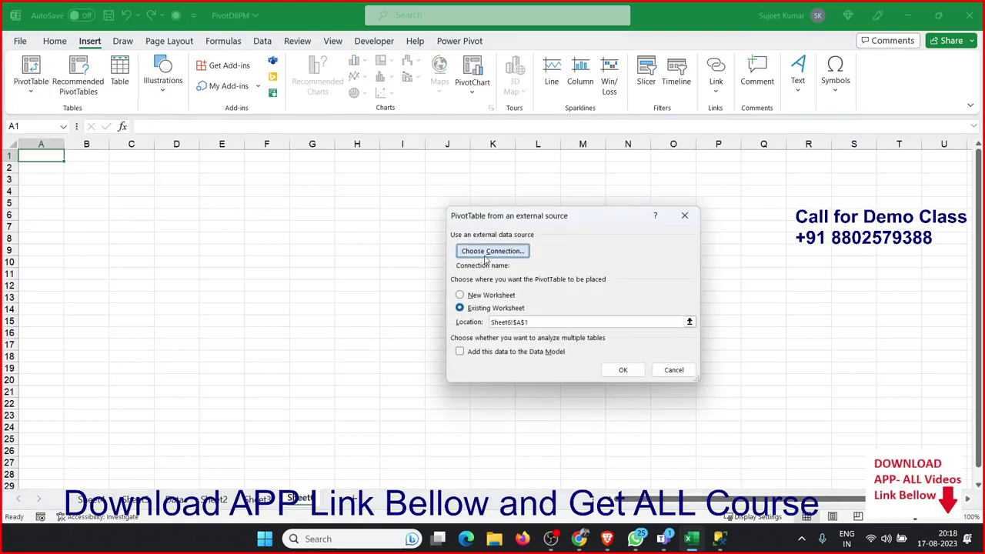
left_click(477, 439)
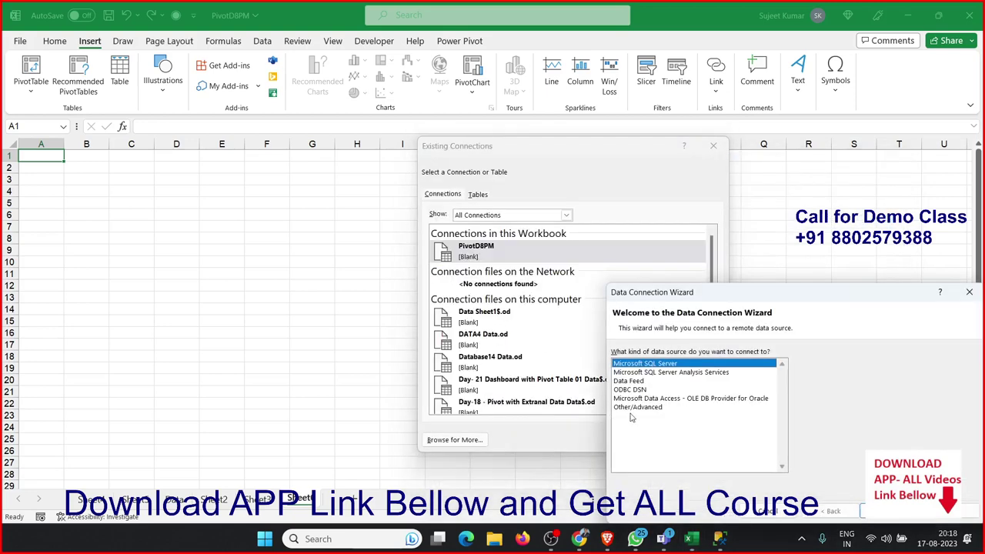
left_click_drag(686, 286, 193, 173)
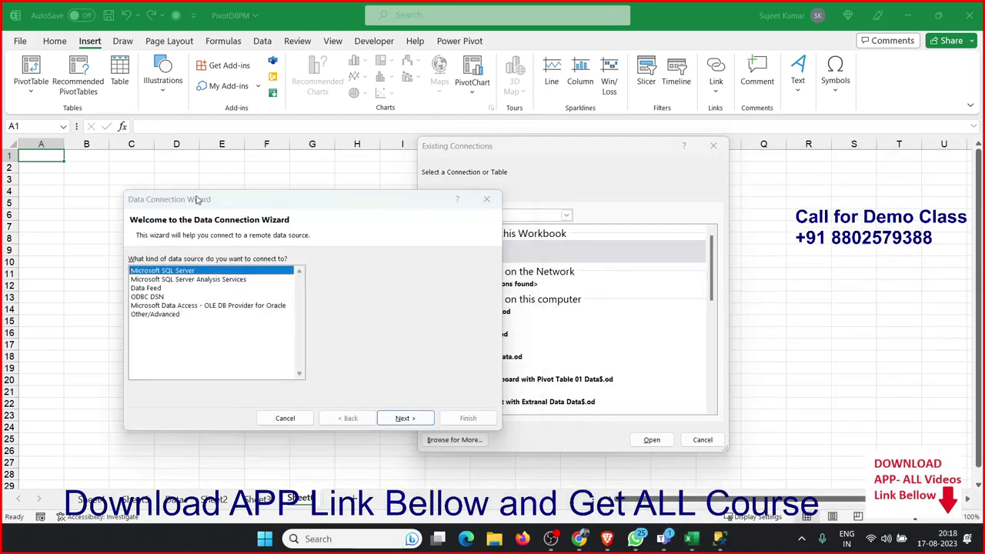
Connect to IPT\SQLEXPRESS with Windows logon, pick FB's DTA table, and place PivotTable6 at A1
left_click(393, 399)
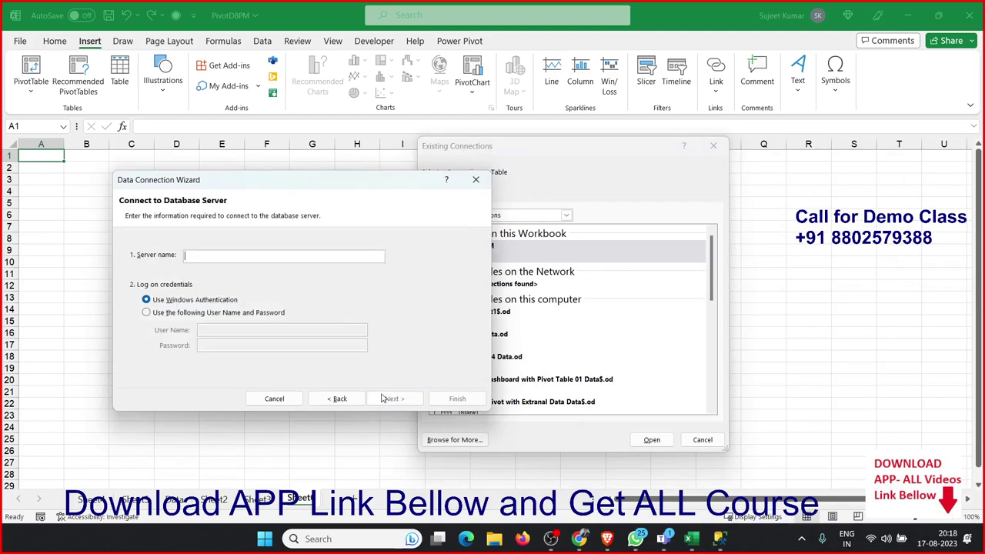
type("IPT\\SQLEXPRESS")
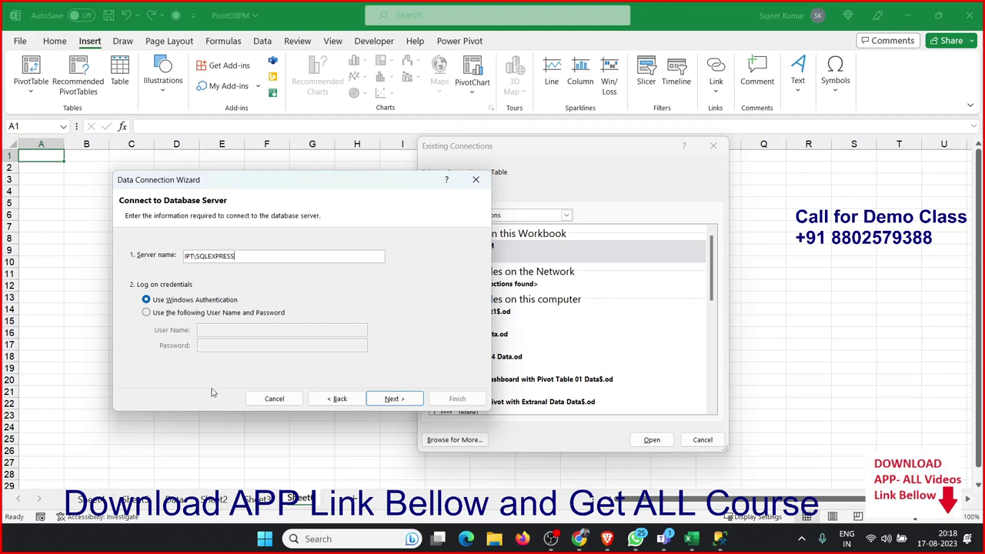
left_click(398, 400)
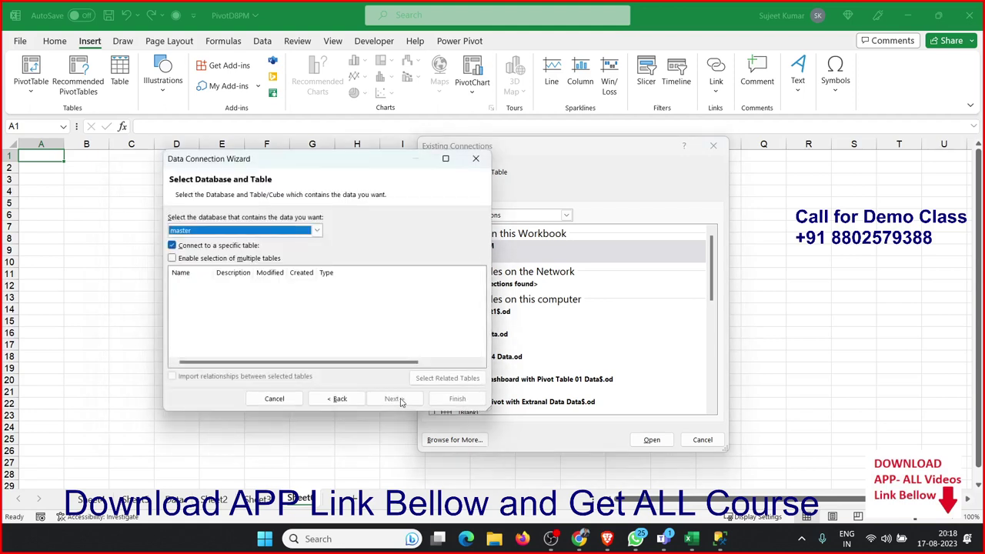
left_click(216, 233)
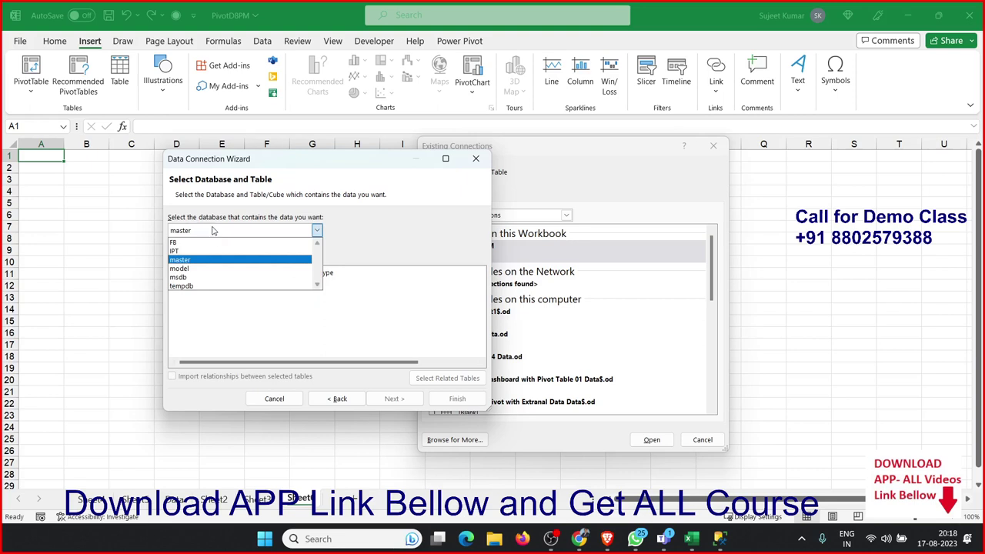
left_click(204, 243)
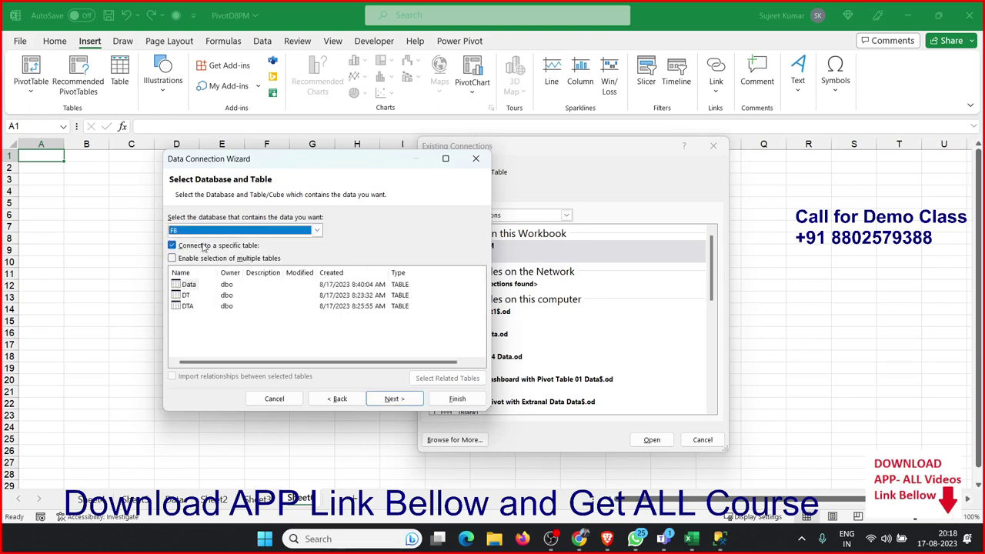
left_click(192, 306)
left_click(395, 400)
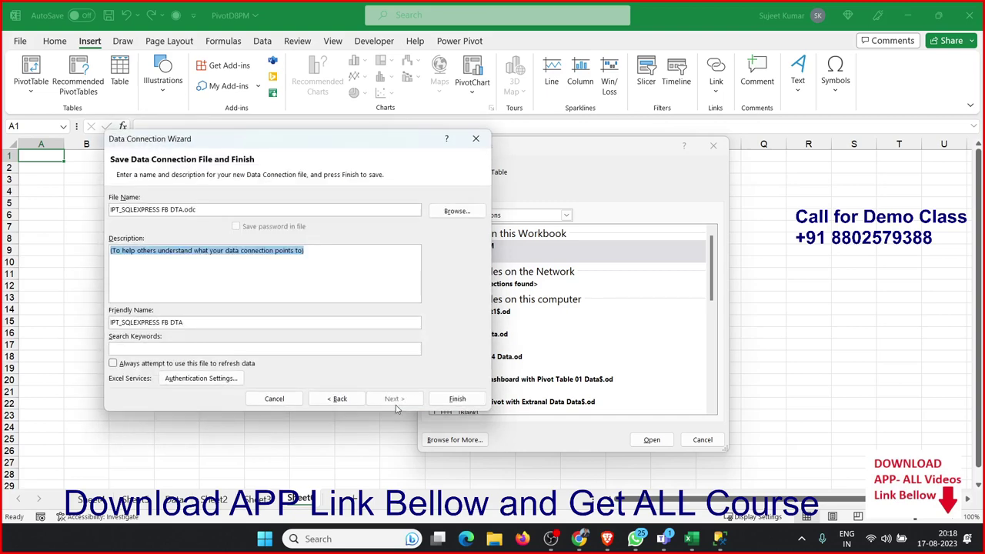
left_click(452, 400)
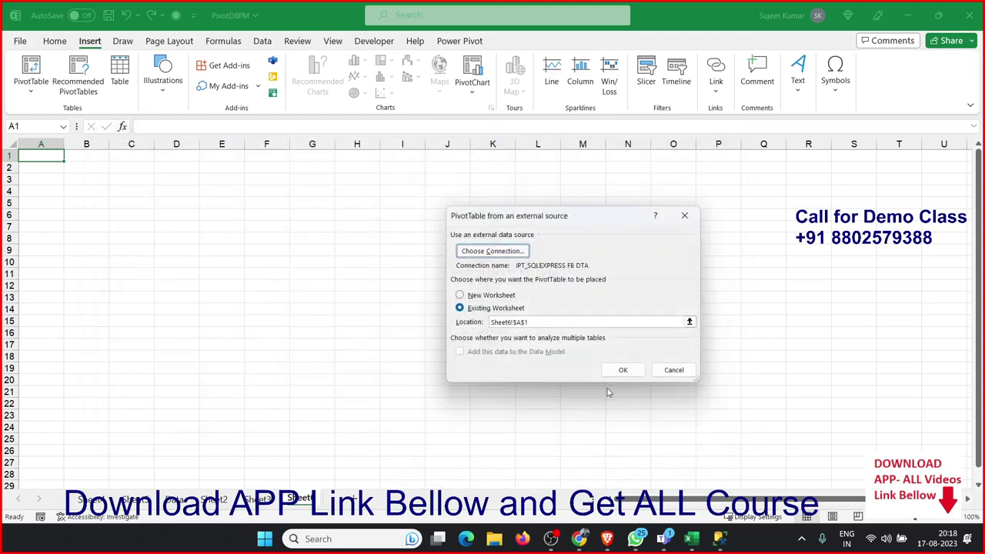
left_click(622, 369)
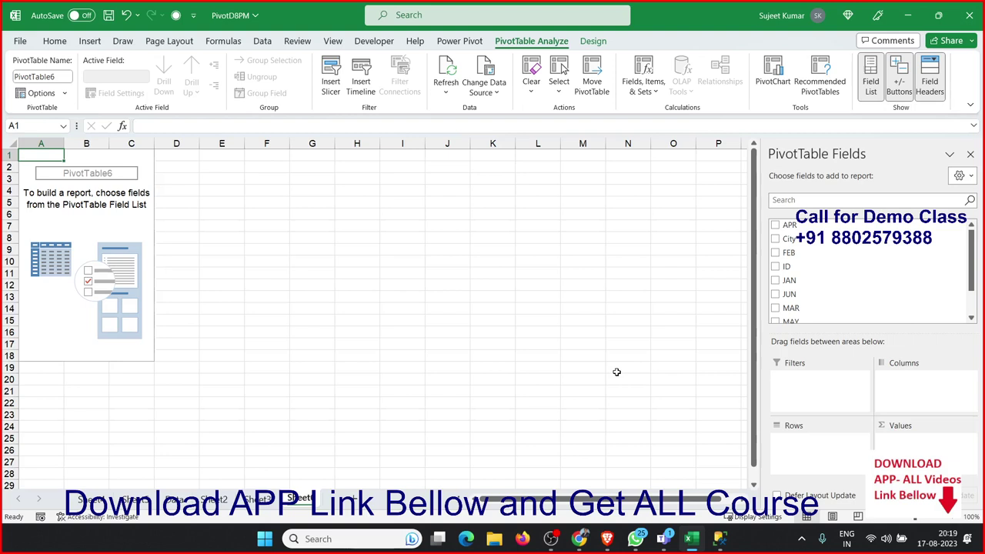
Add a new sheet and start an external-data PivotTable, browsing for a source file
left_click(350, 498)
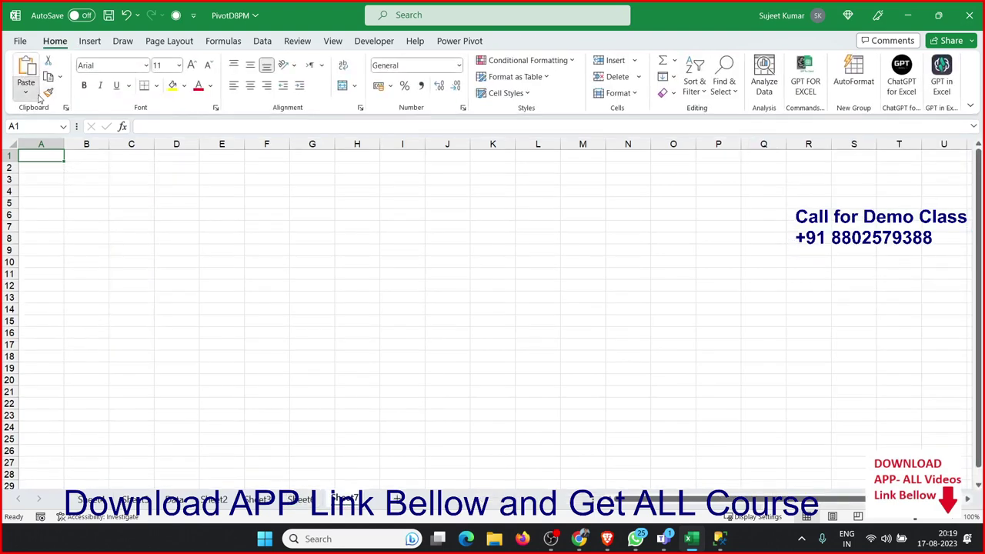
left_click(29, 92)
left_click(89, 41)
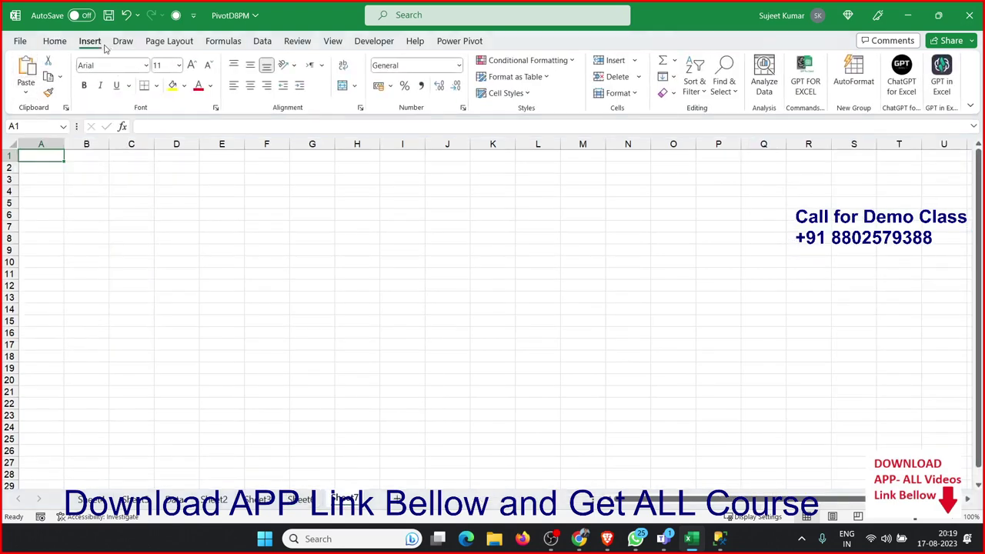
left_click(31, 81)
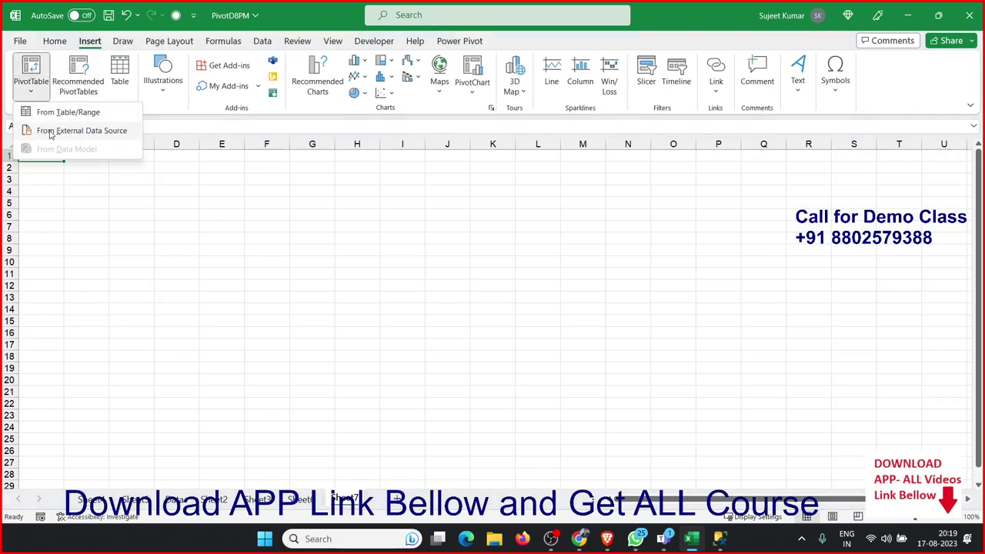
left_click(51, 130)
left_click(492, 251)
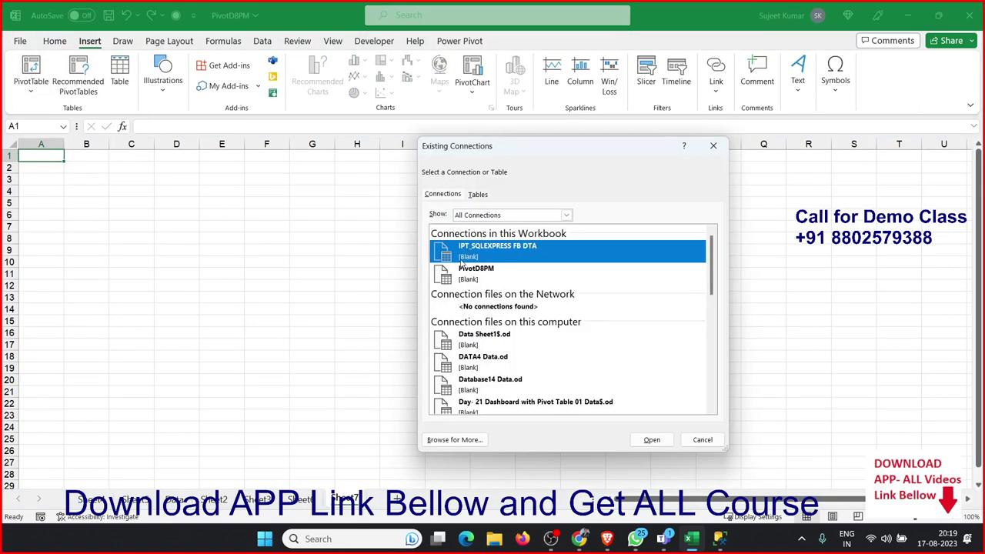
left_click(443, 438)
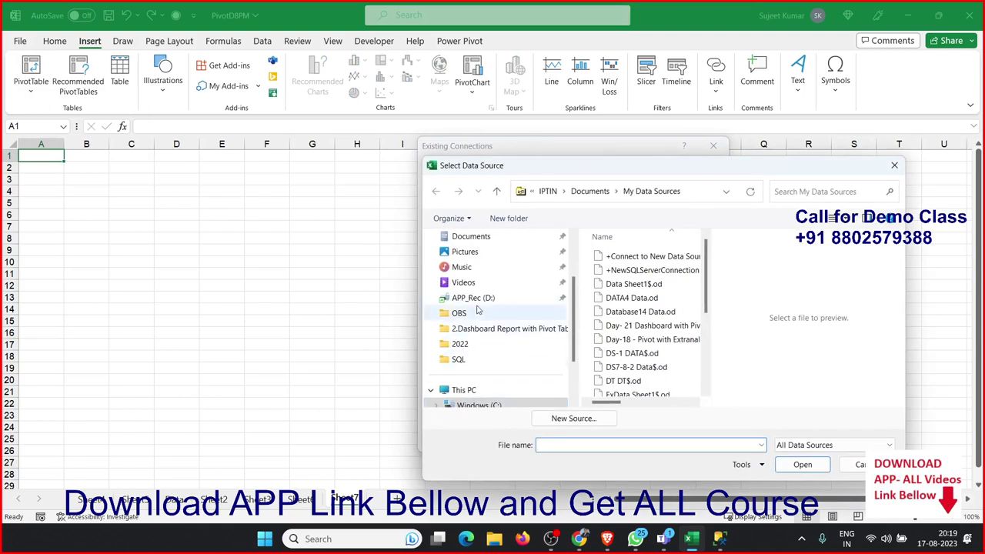
Use the Documents\8-30AM database's Data table to insert PivotTable7 at Sheet7 A1
left_click(472, 238)
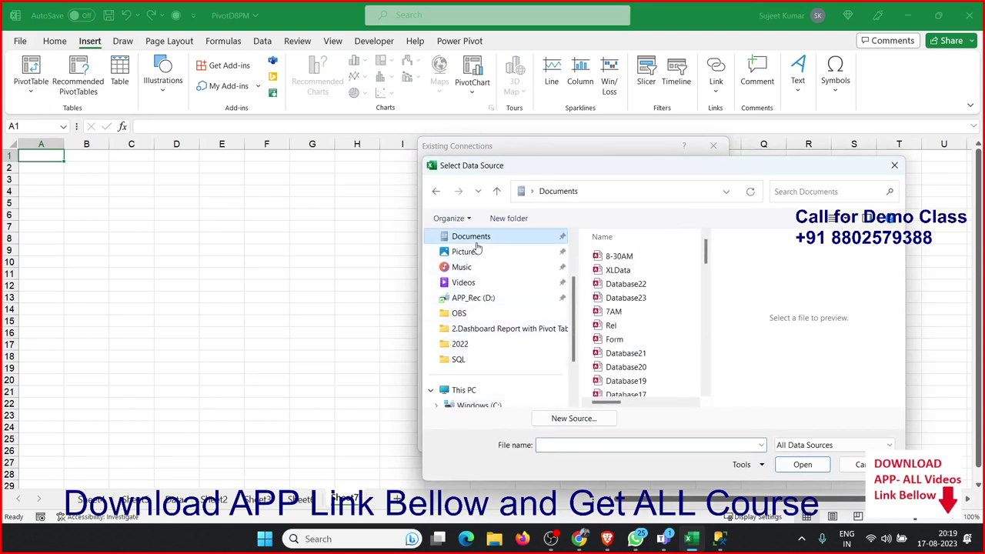
left_click(613, 315)
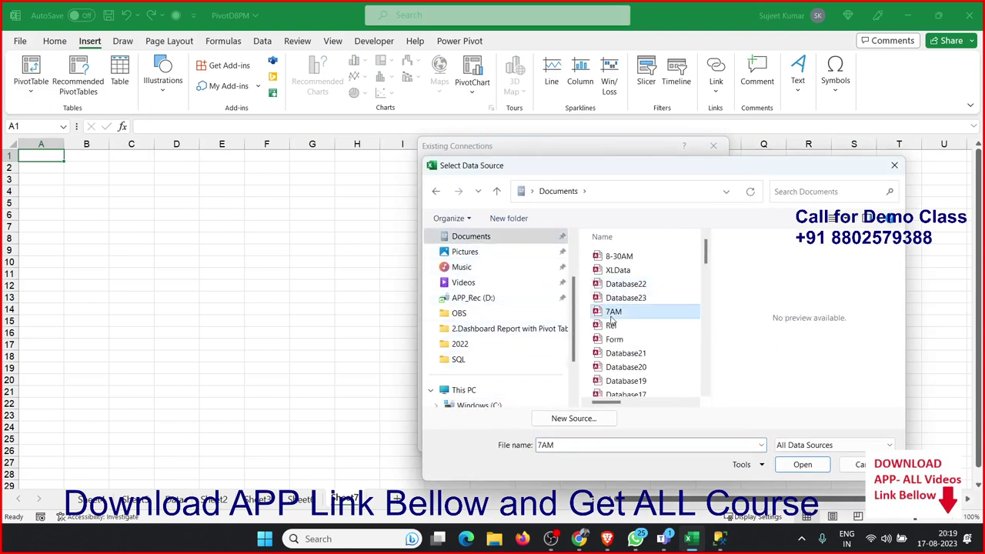
left_click(620, 260)
left_click(800, 464)
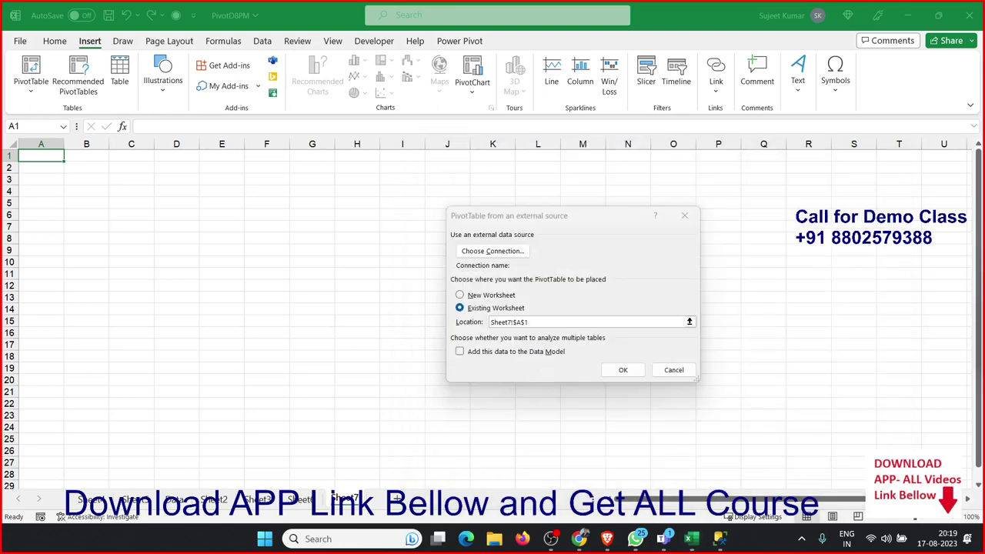
left_click(129, 267)
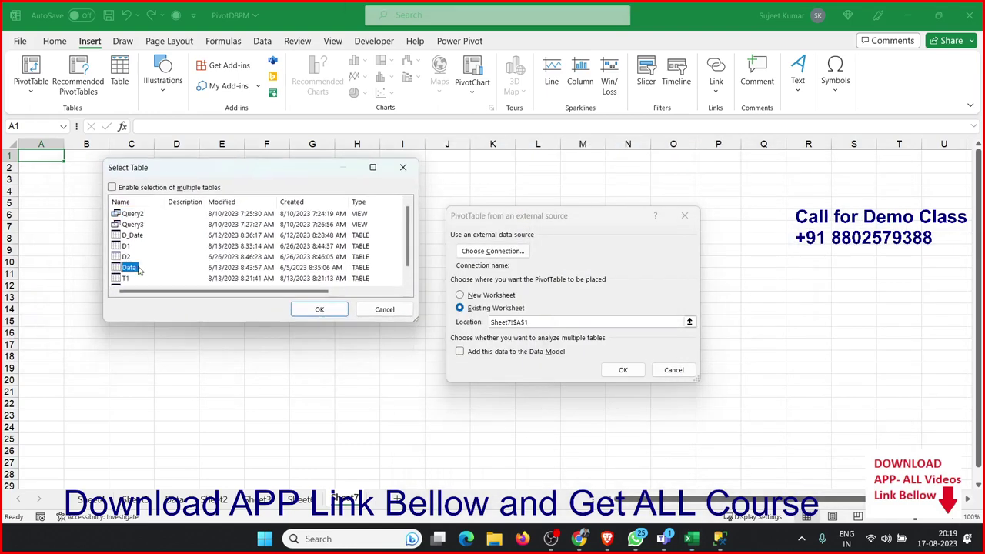
left_click(319, 309)
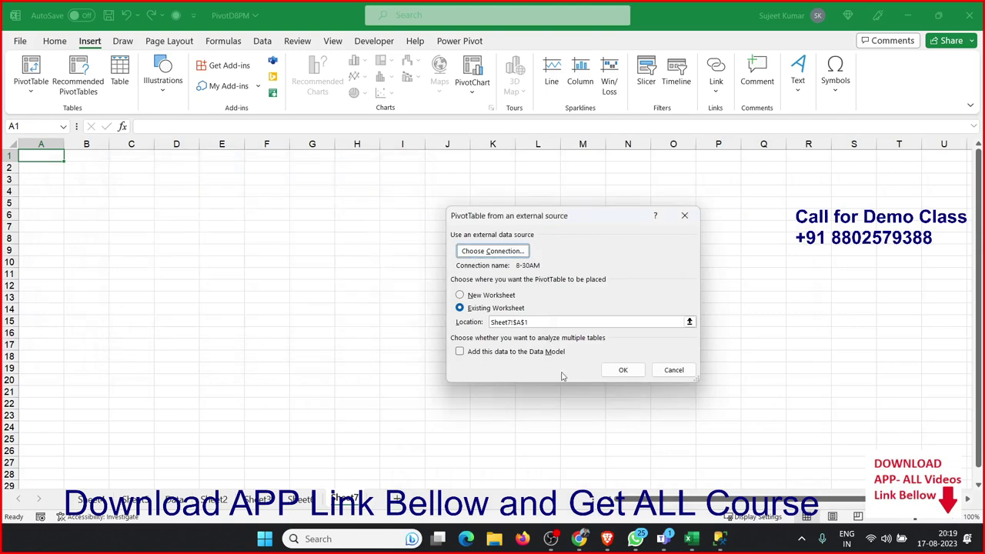
left_click(635, 371)
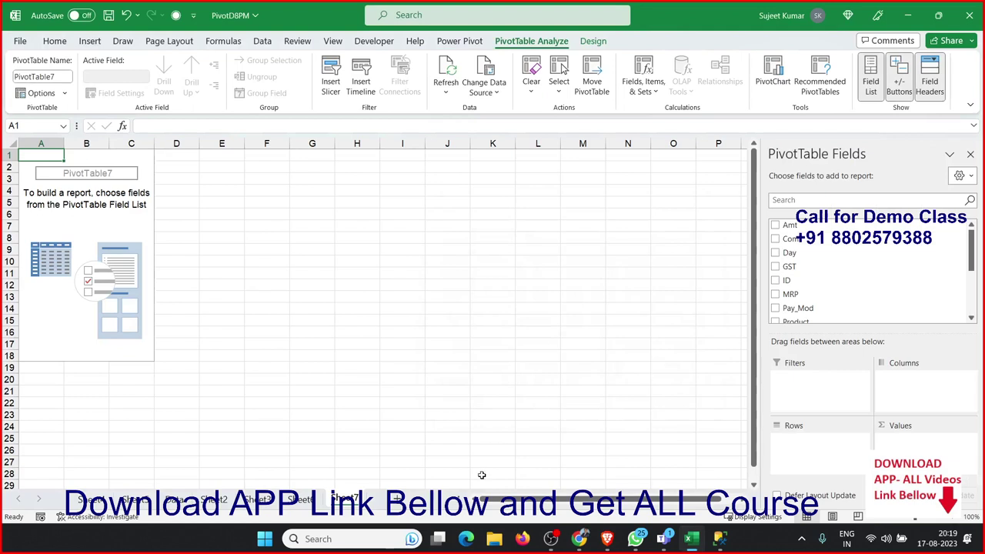
left_click(497, 539)
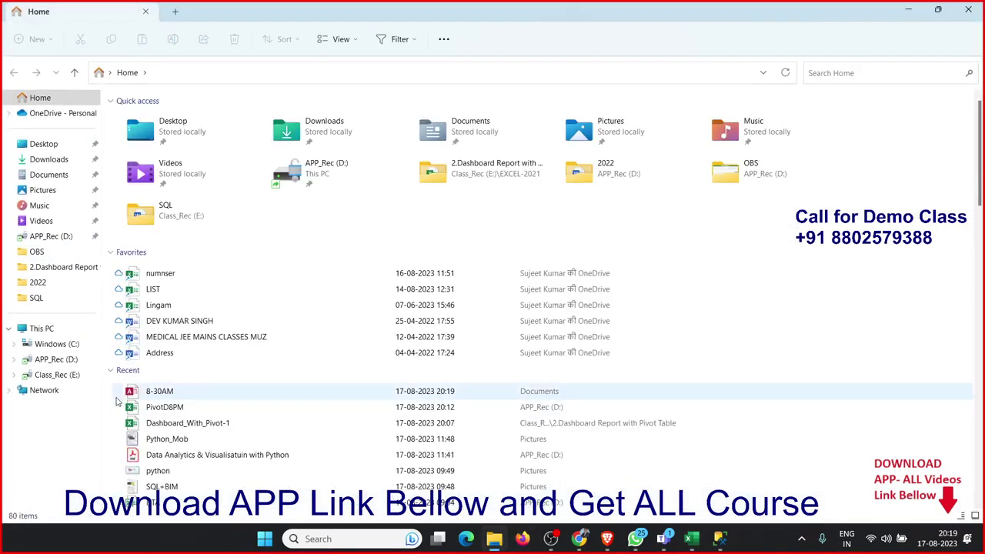
Open the Data folder on APP_Rec (D:) and select its eight workbooks 1–8
left_click(86, 360)
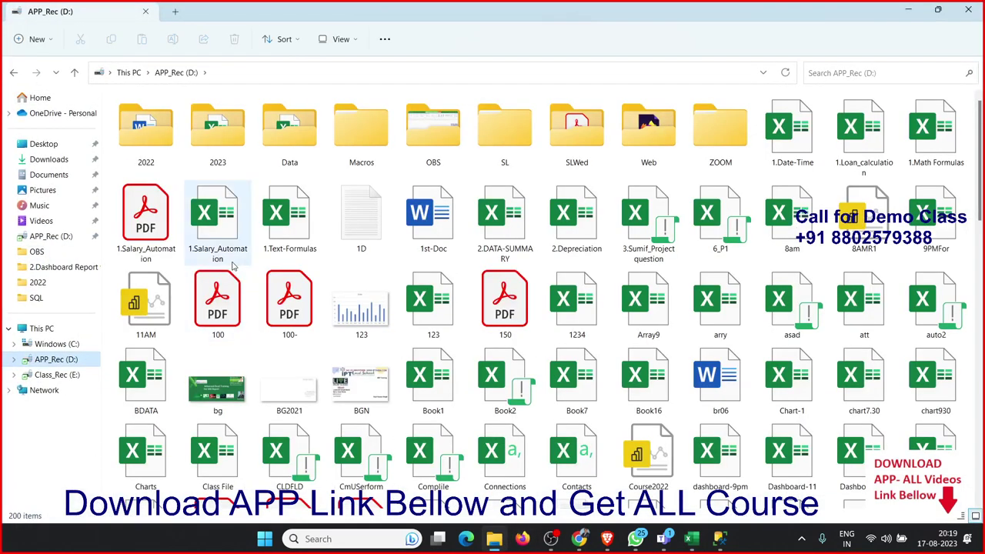
left_click(293, 151)
double_click(293, 151)
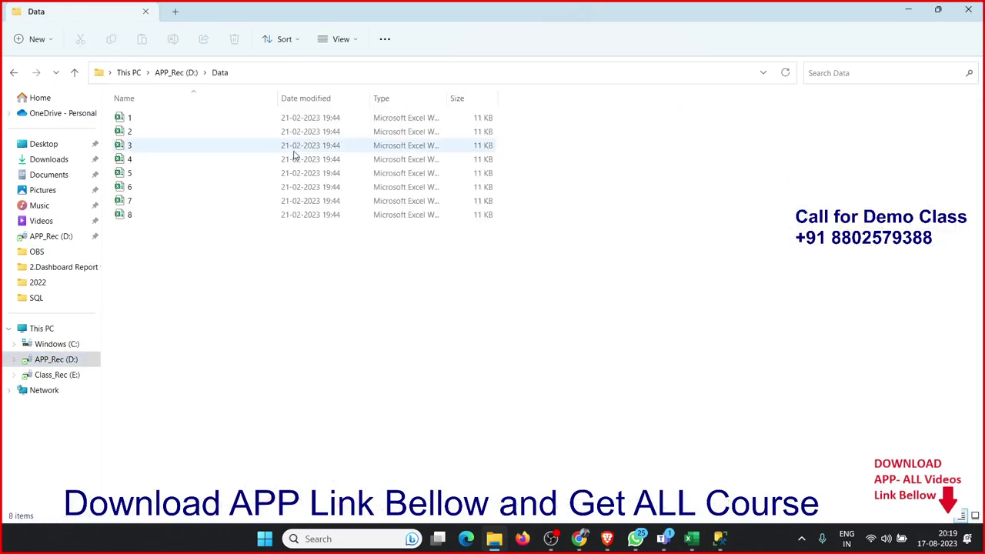
mouse_move(465, 343)
left_mouse_down()
mouse_move(61, 127)
mouse_move(62, 109)
left_mouse_up()
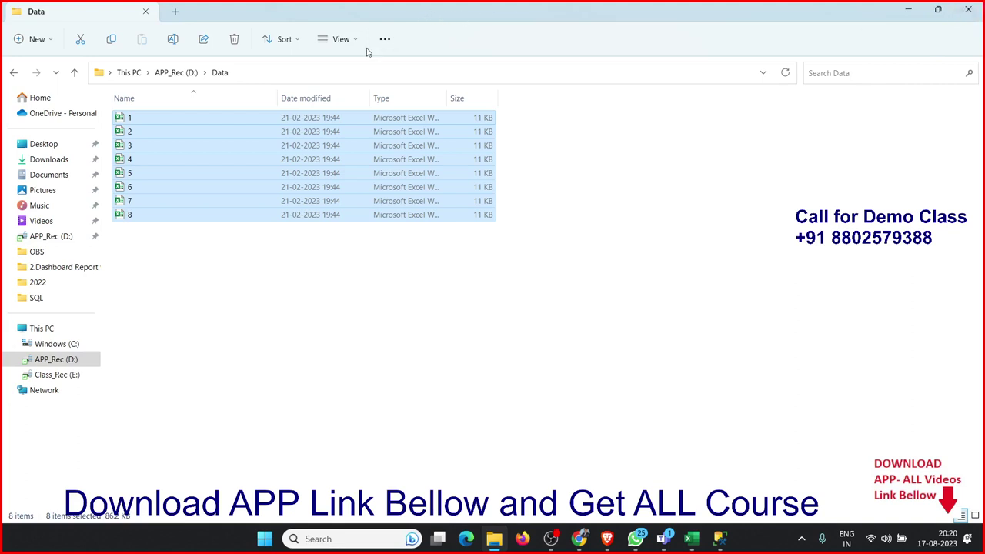
left_click(354, 70)
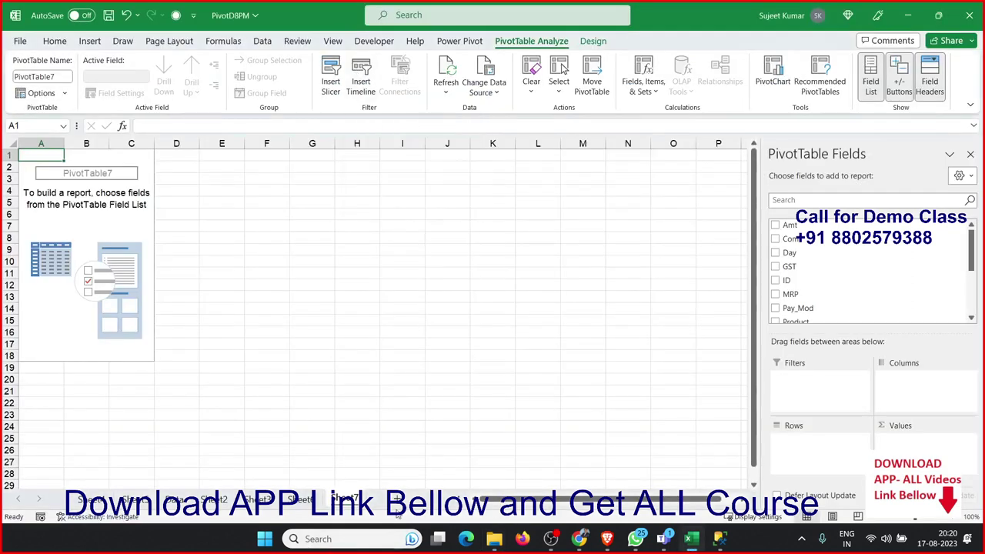
On a new sheet, use Get Data > From Folder to load D:\Data's eight .xlsx files
left_click(396, 498)
left_click(263, 41)
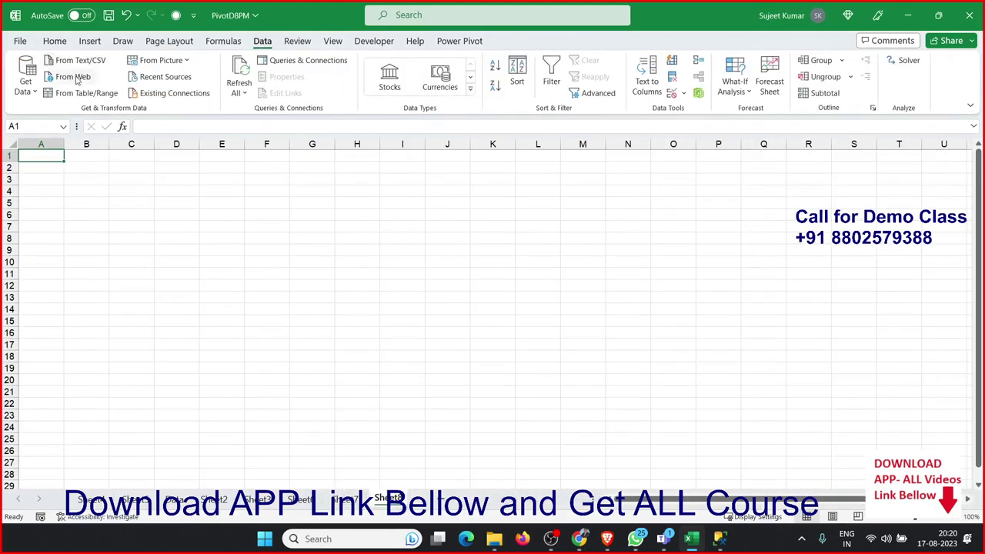
left_click(34, 91)
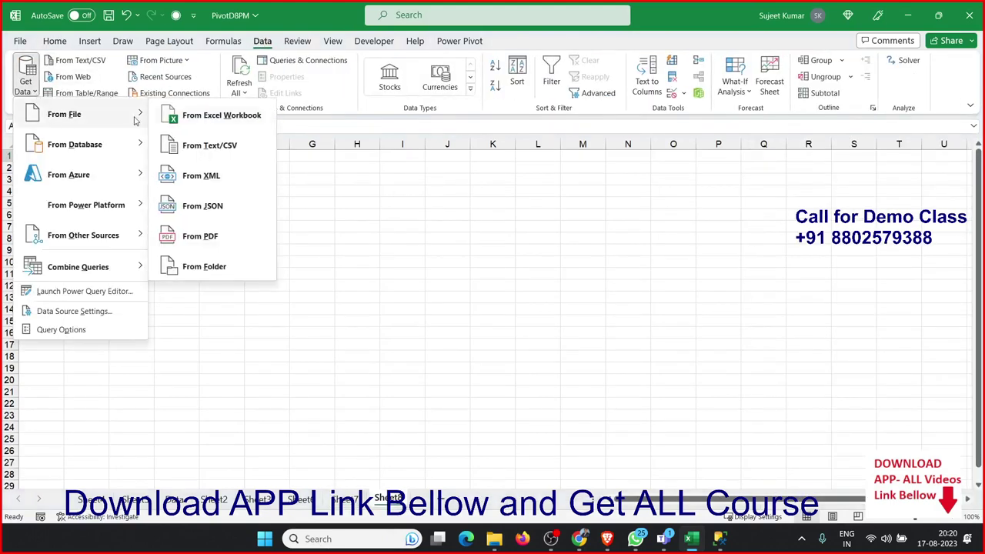
mouse_move(64, 114)
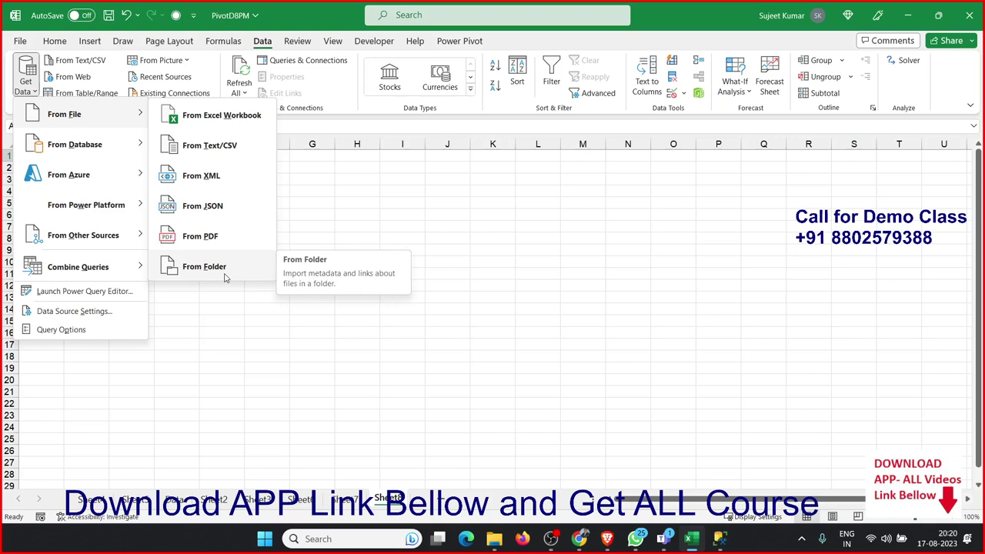
left_click(204, 266)
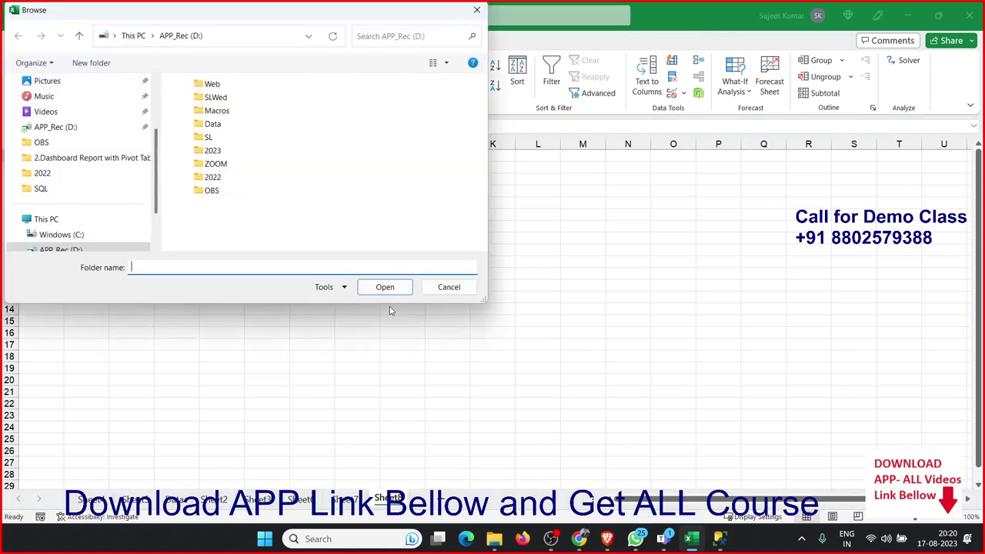
left_click_drag(207, 5, 416, 68)
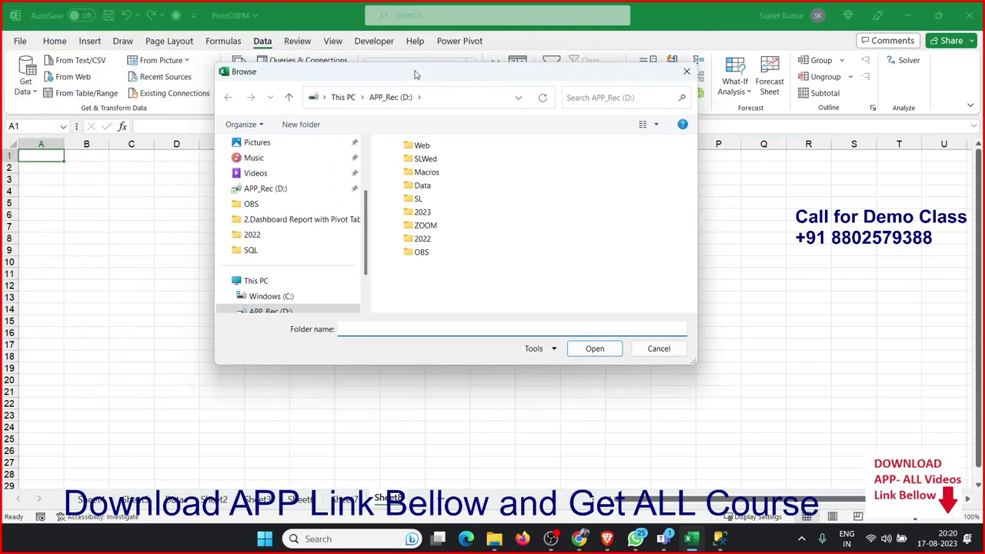
left_click(273, 189)
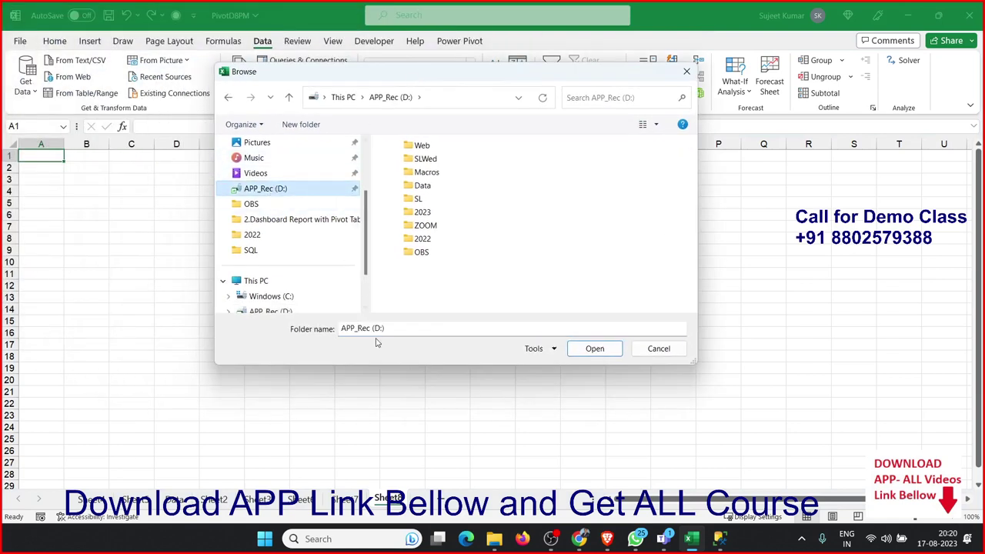
left_click(423, 189)
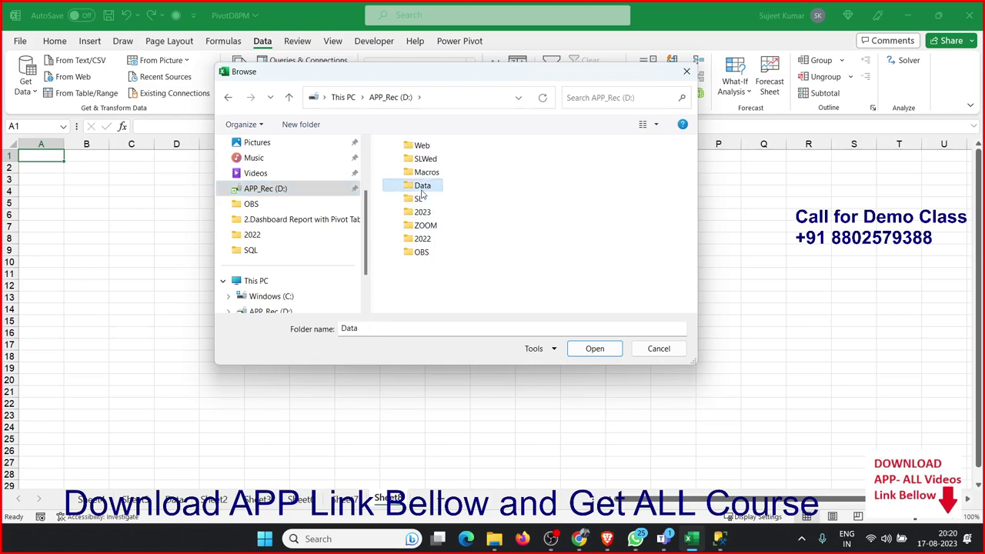
left_click(595, 349)
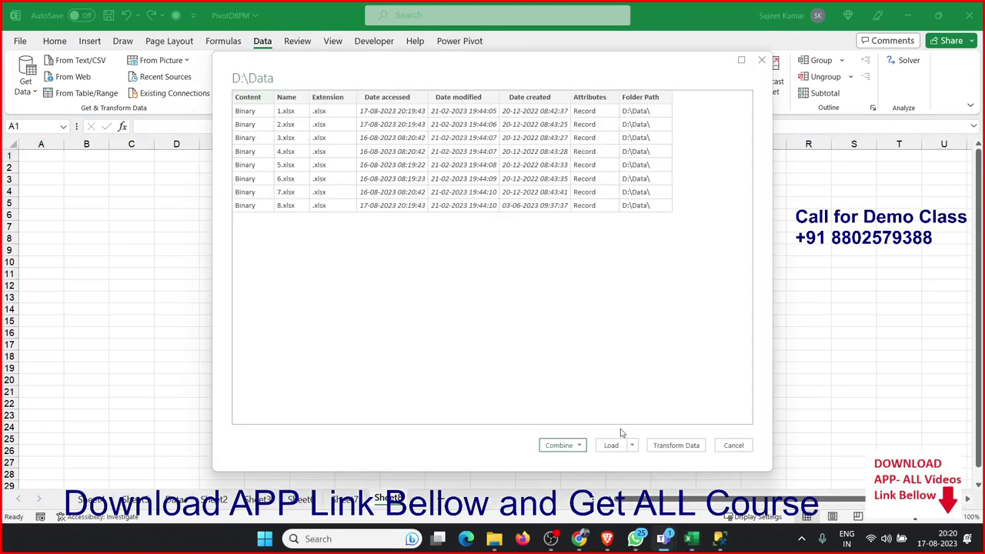
Combine Sheet1 from the files using 1.xlsx as sample, loading as a PivotTable on a new worksheet
left_click(578, 448)
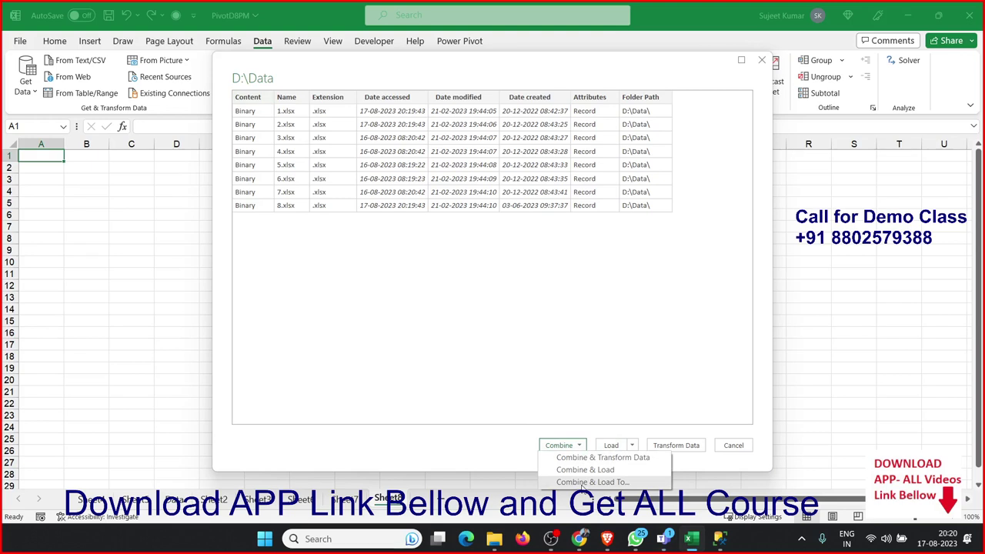
left_click(585, 483)
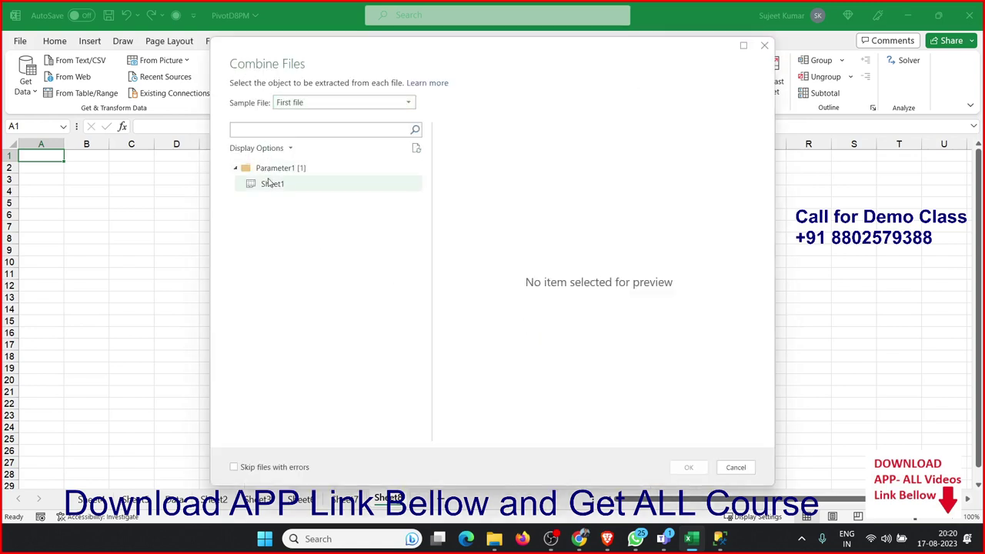
left_click(303, 105)
left_click(300, 130)
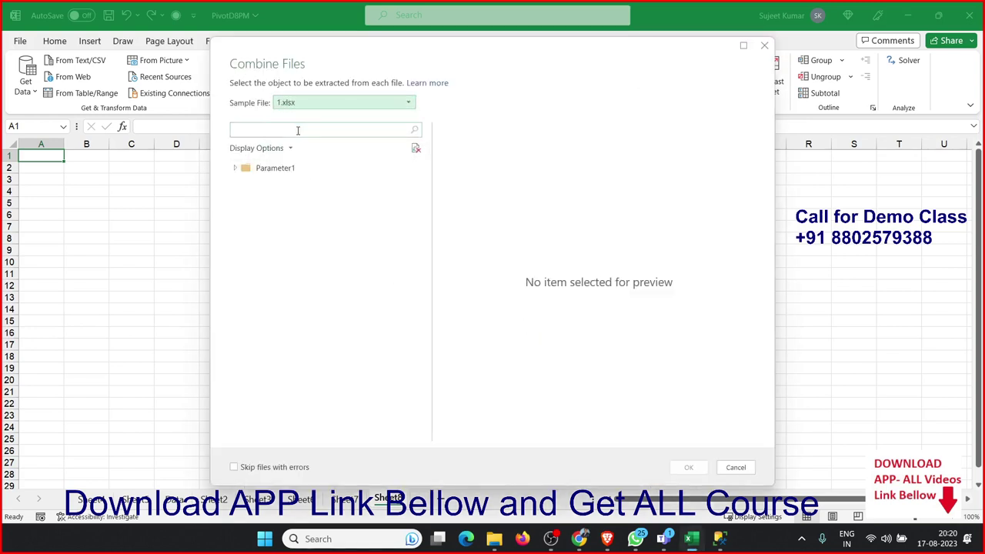
left_click(280, 188)
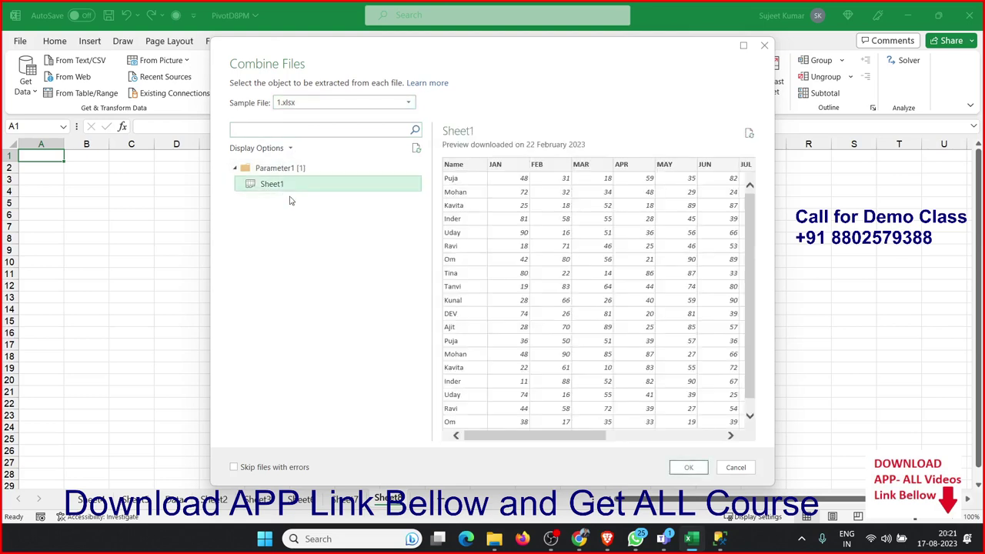
left_click(689, 468)
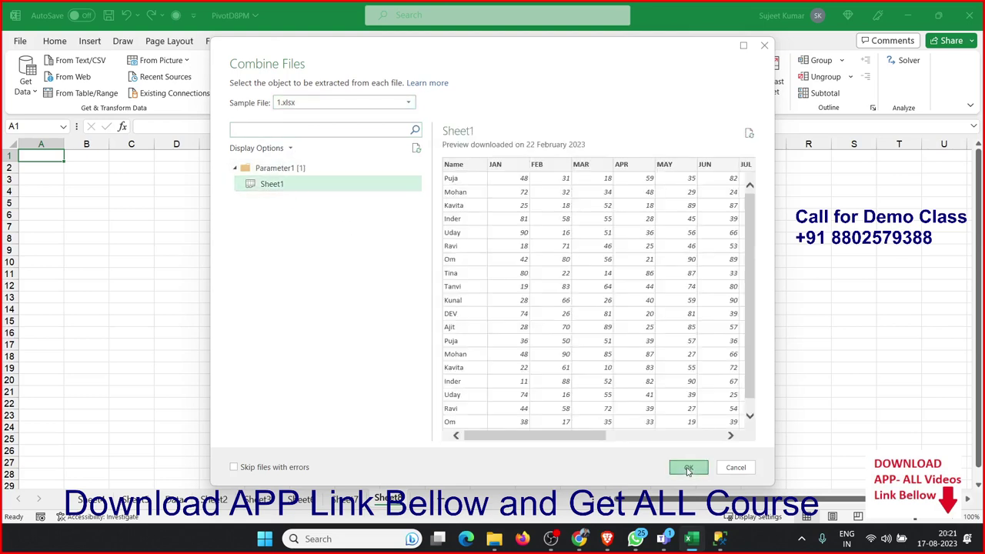
left_click(688, 468)
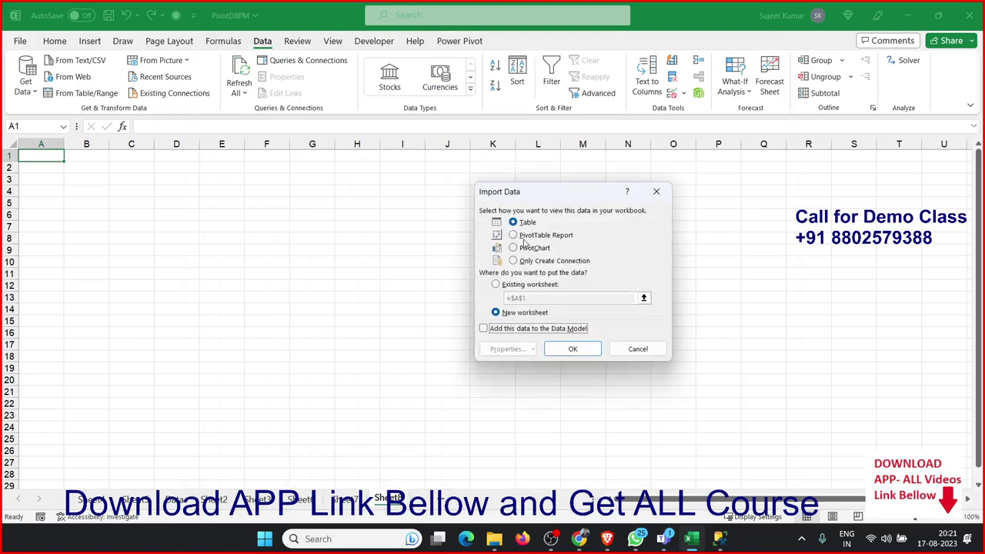
left_click(523, 236)
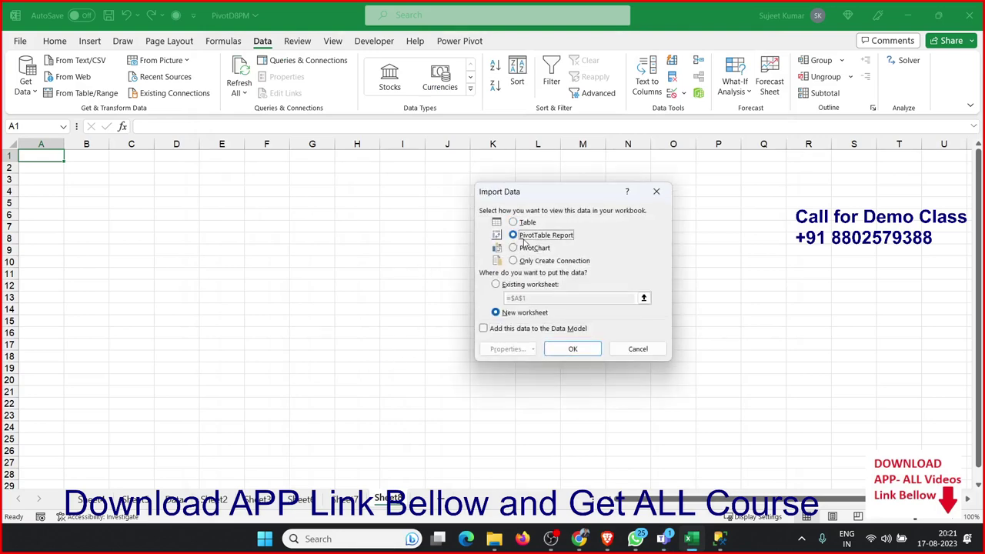
left_click(582, 352)
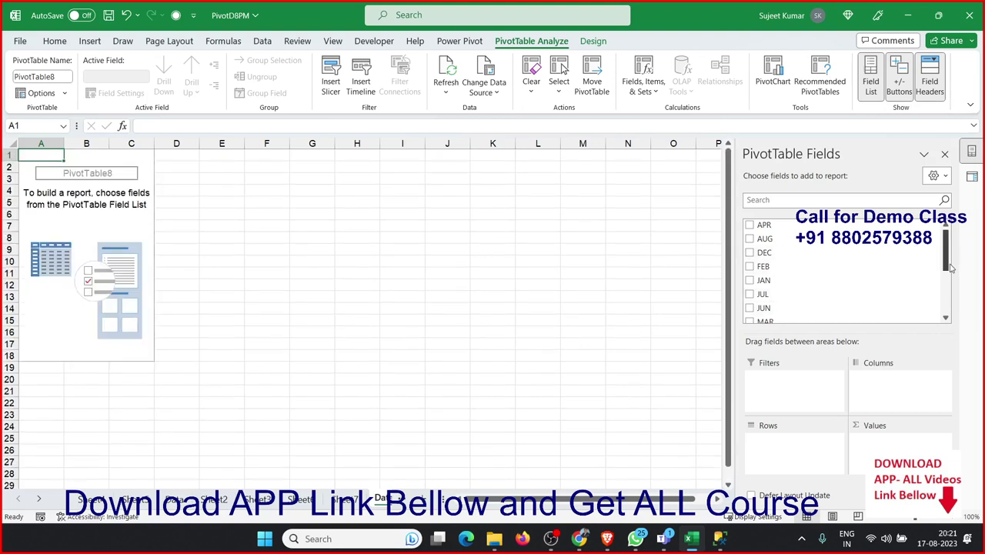
Lay out the pivot with Name in Rows, Source.Name in Filters and Sum of NOV in Values
left_click_drag(946, 250, 946, 318)
scroll(846, 277, "up", 2)
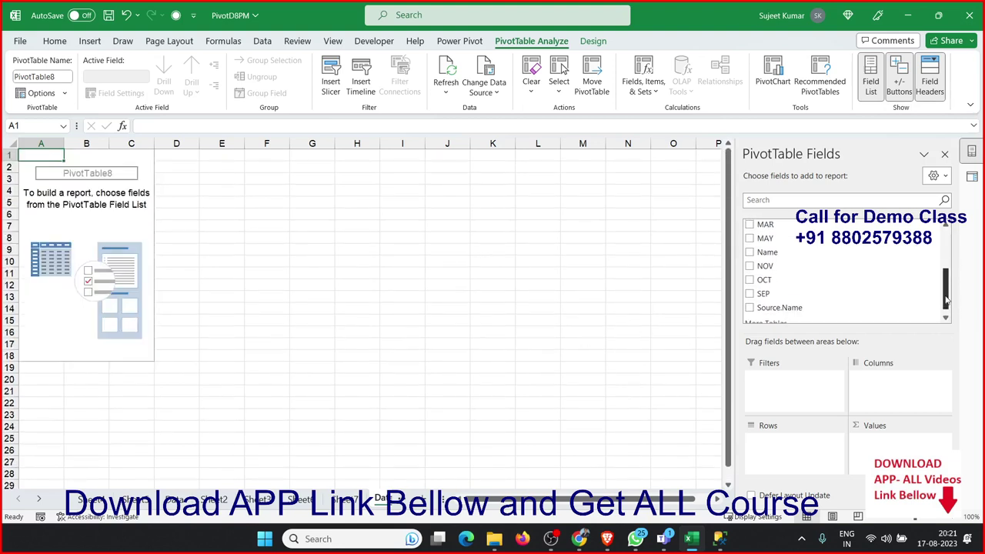
mouse_move(824, 270)
left_mouse_down()
mouse_move(837, 422)
mouse_move(820, 452)
left_mouse_up()
left_click_drag(943, 281, 938, 250)
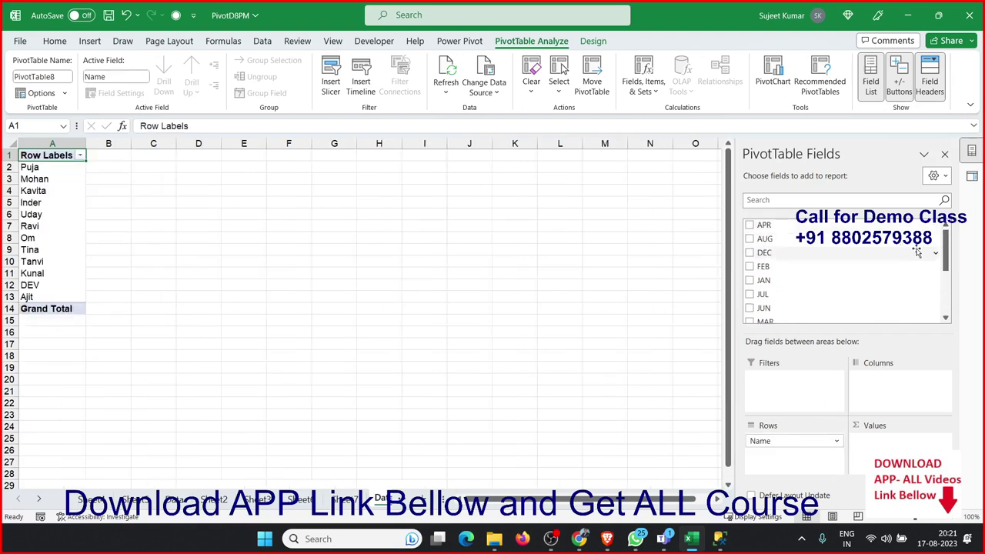
scroll(939, 250, "down", 3)
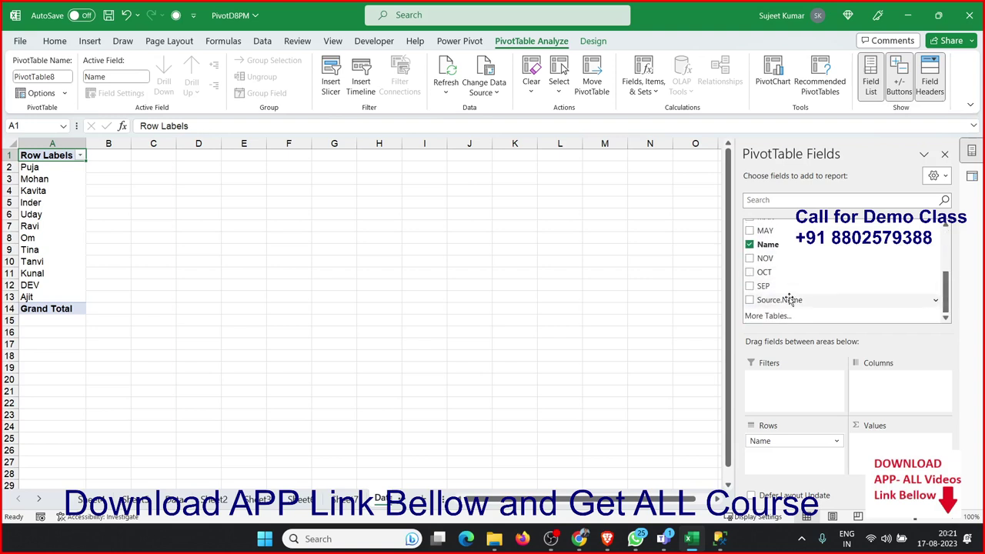
left_click_drag(788, 300, 793, 381)
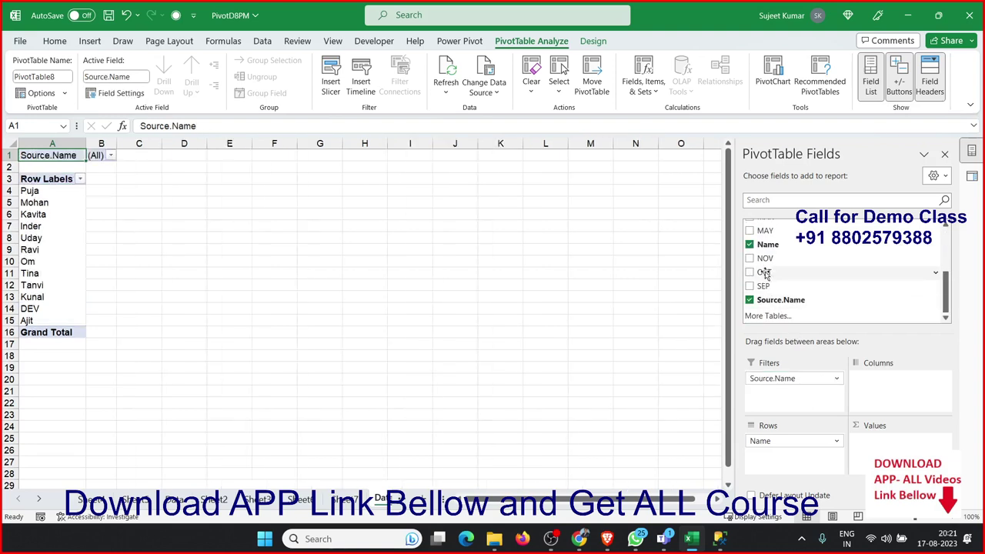
left_click_drag(945, 291, 952, 228)
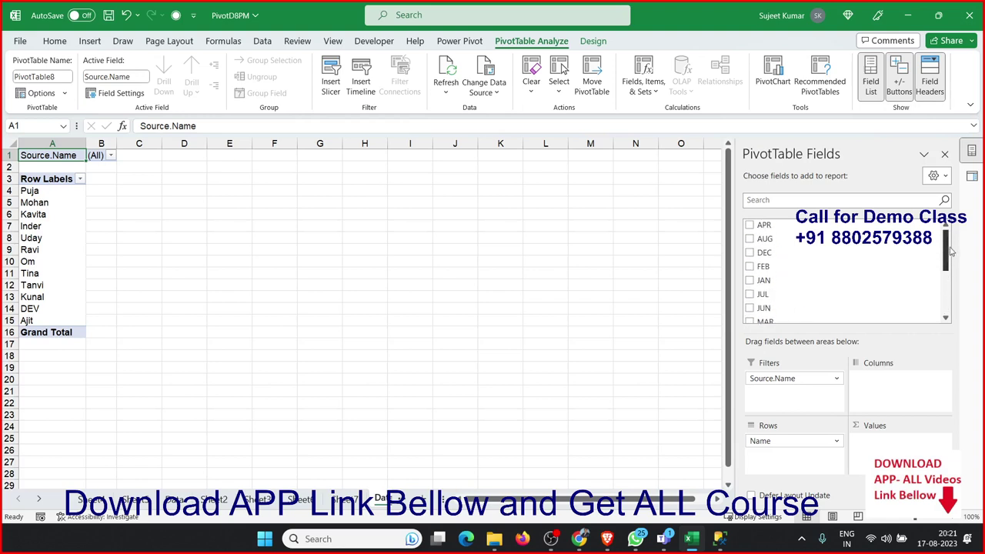
scroll(950, 229, "down", 5)
left_click_drag(769, 259, 892, 448)
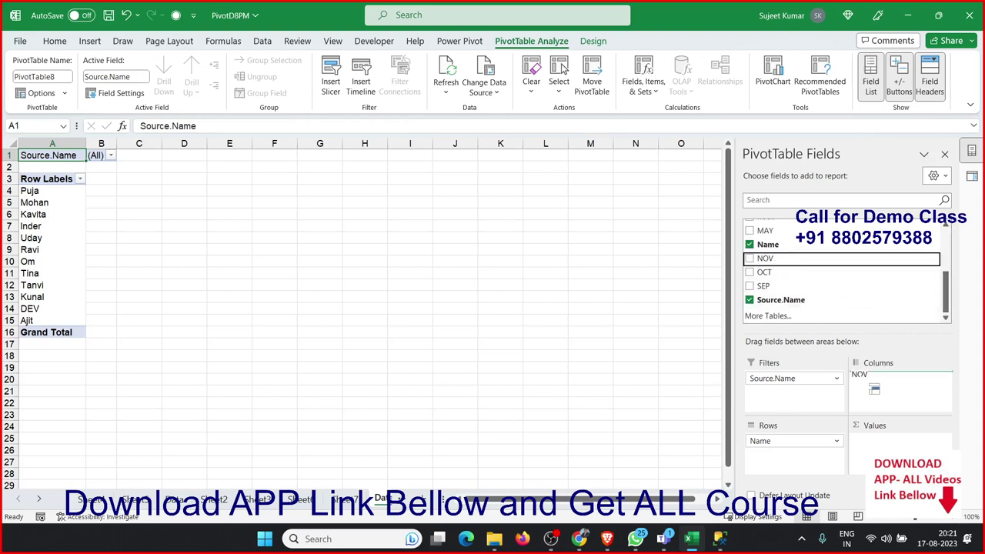
Test the Source.Name filter with 1.xlsx and 2.xlsx, then reset it to (All)
left_click(141, 156)
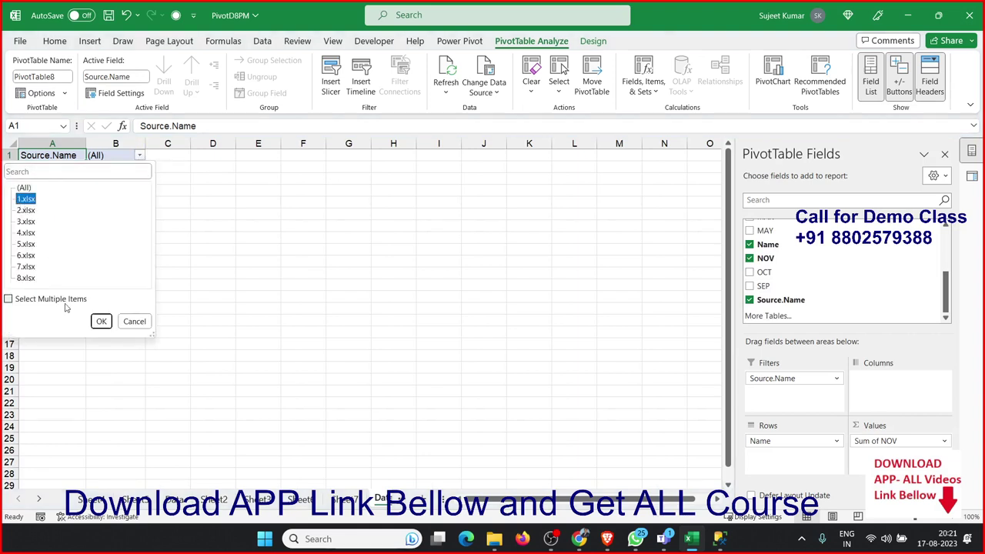
left_click(99, 321)
left_click(139, 155)
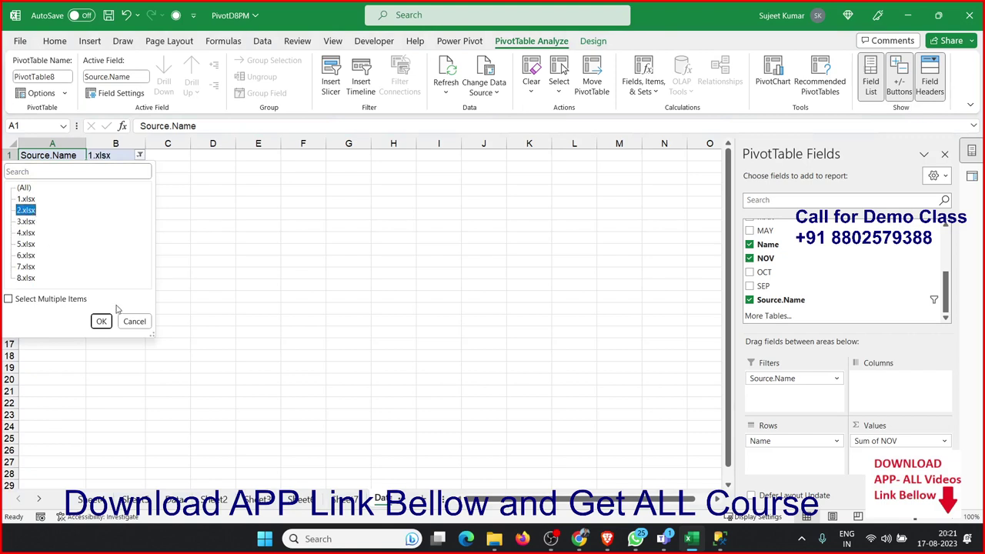
left_click(110, 322)
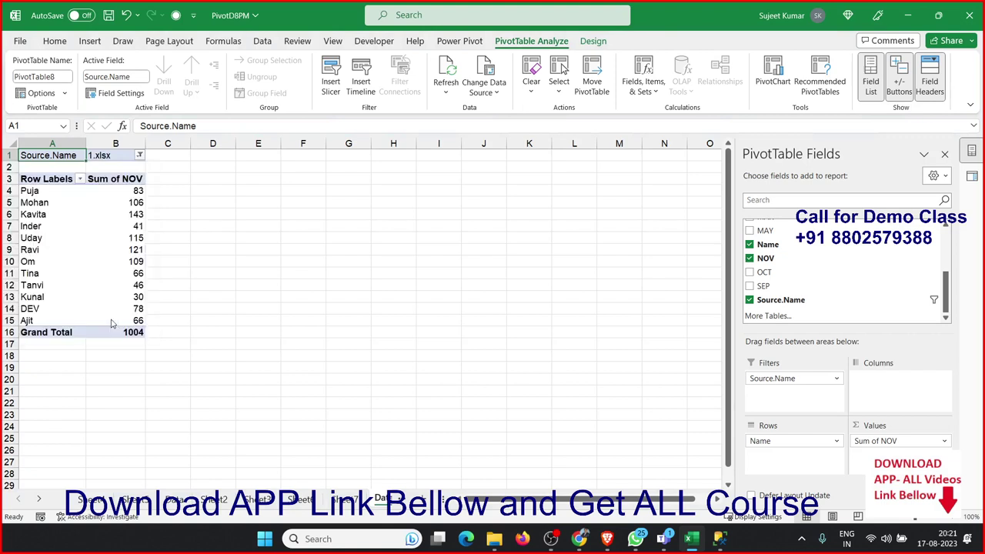
left_click(140, 155)
left_click(24, 188)
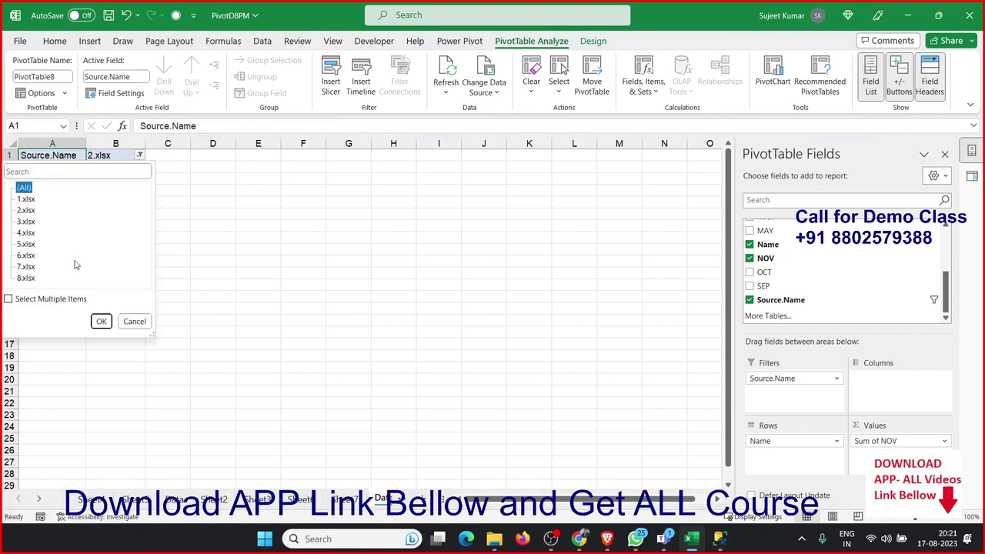
left_click(103, 322)
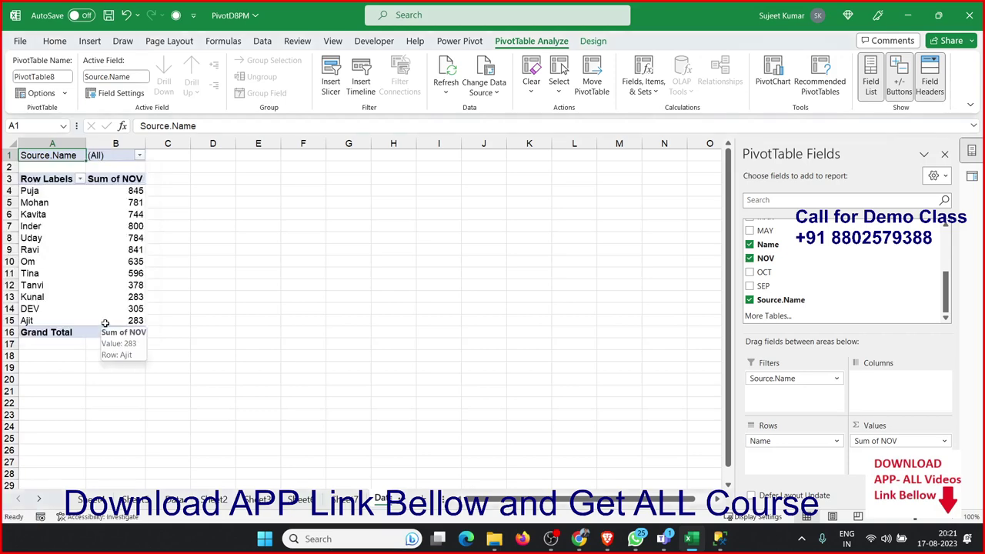
left_click(243, 200)
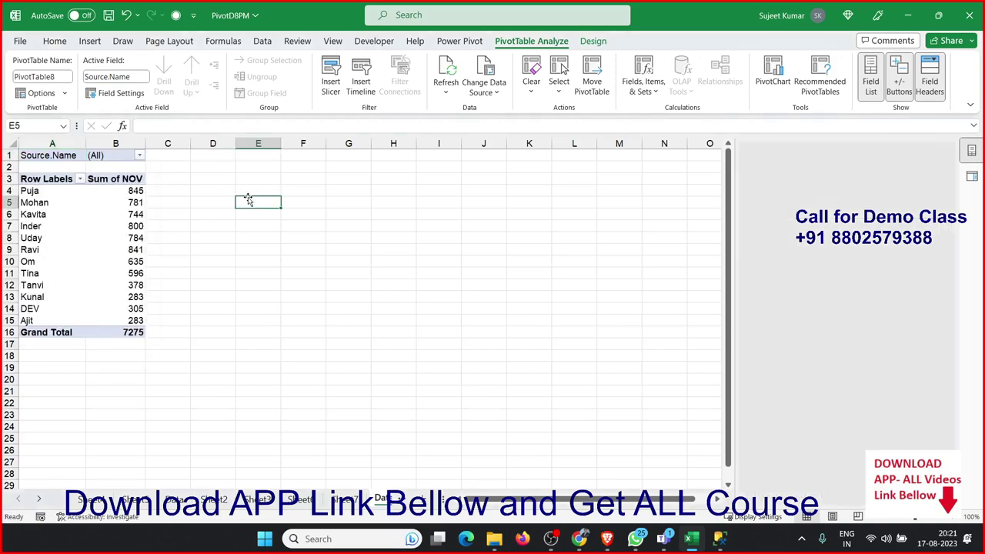
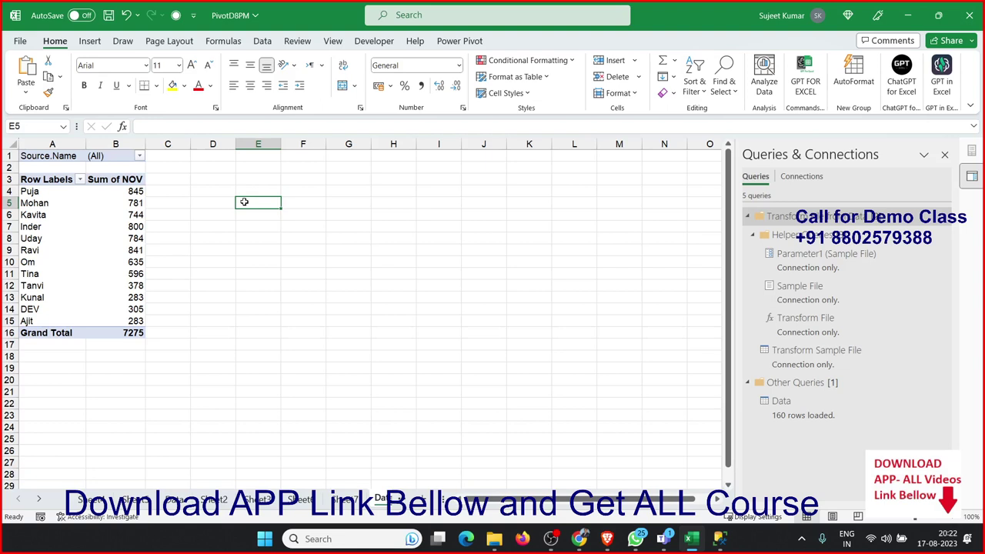
Close PivotD8PM with its changes saved, back to the Data folder in File Explorer
left_click(969, 15)
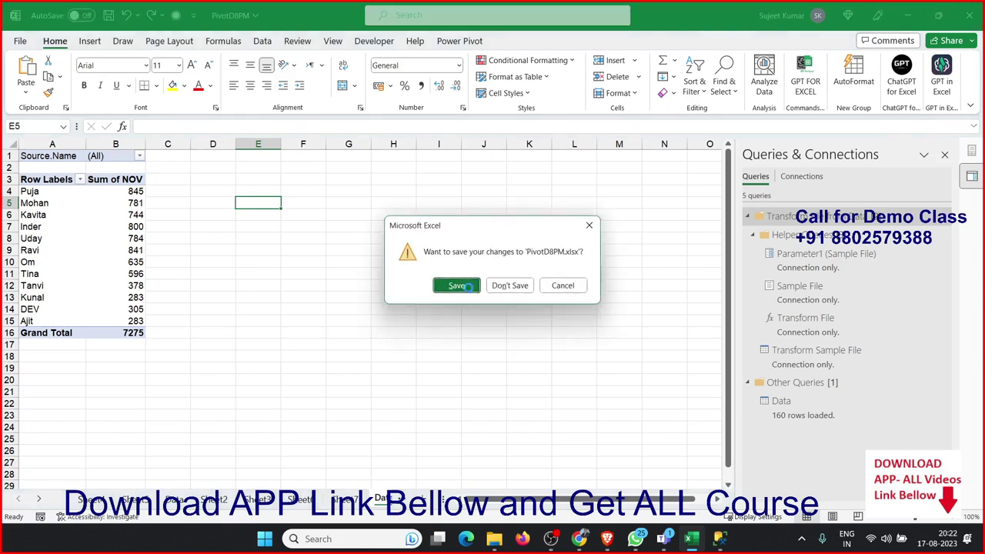
left_click(470, 291)
left_click(444, 315)
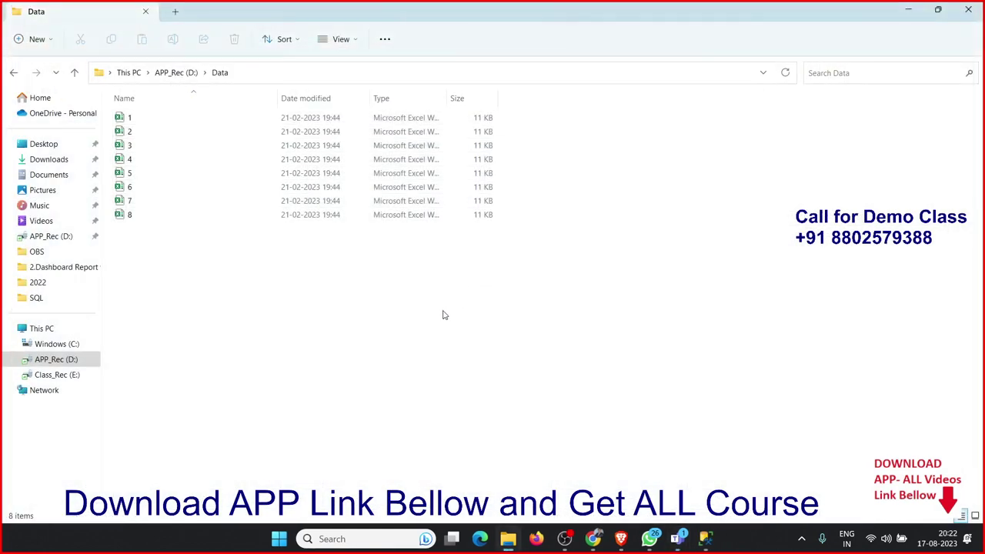
mouse_move(54, 358)
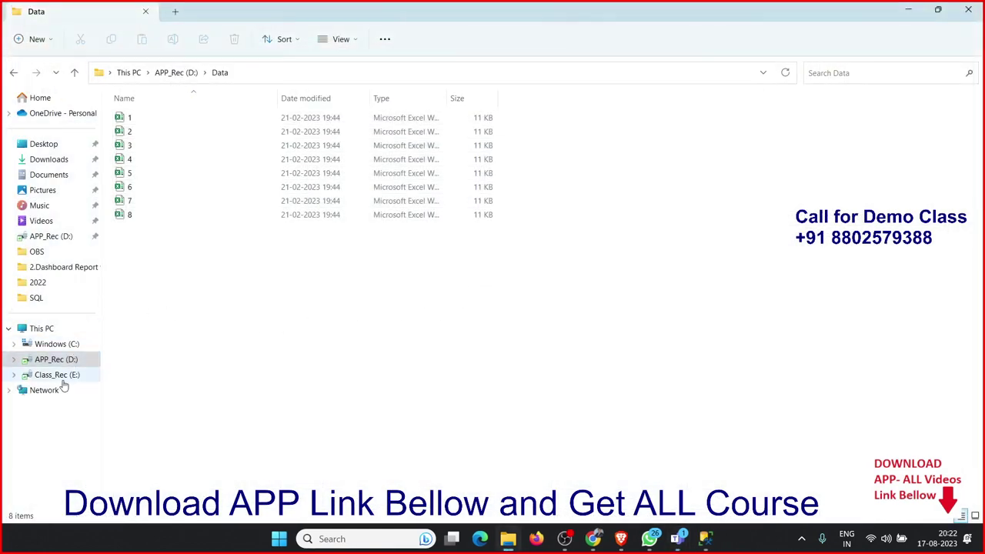
Open the PData workbook from the APP_Rec (D:) drive listing
left_click(65, 363)
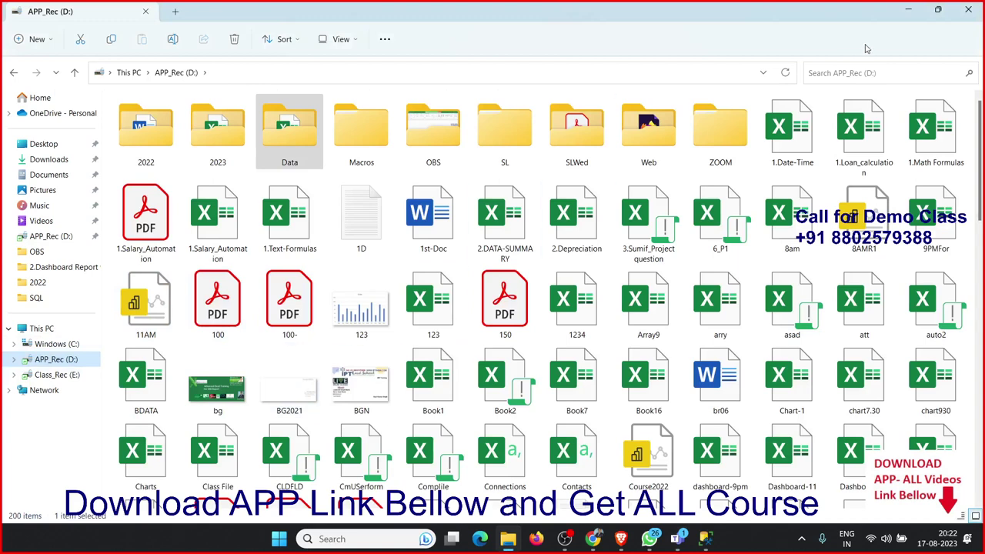
left_click(849, 122)
key("p")
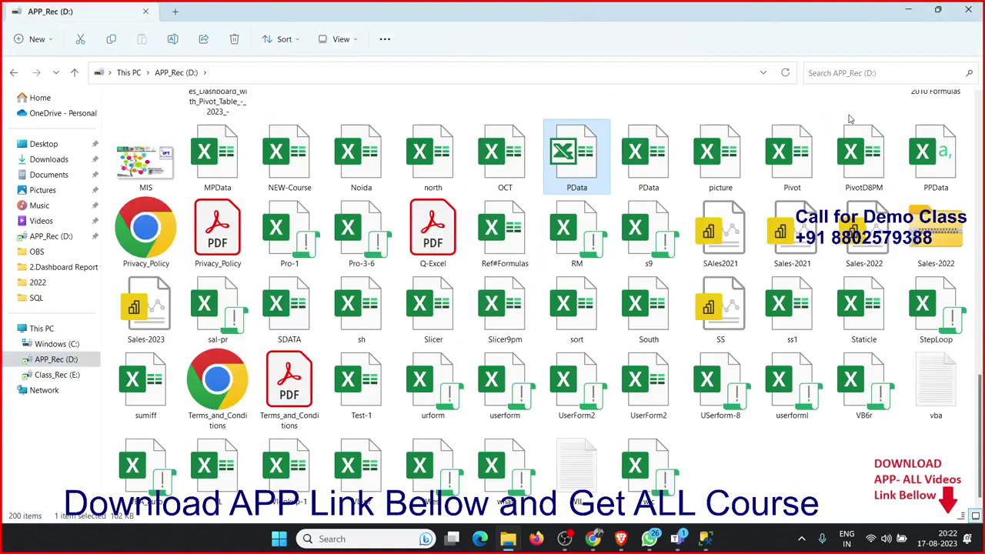
double_click(589, 175)
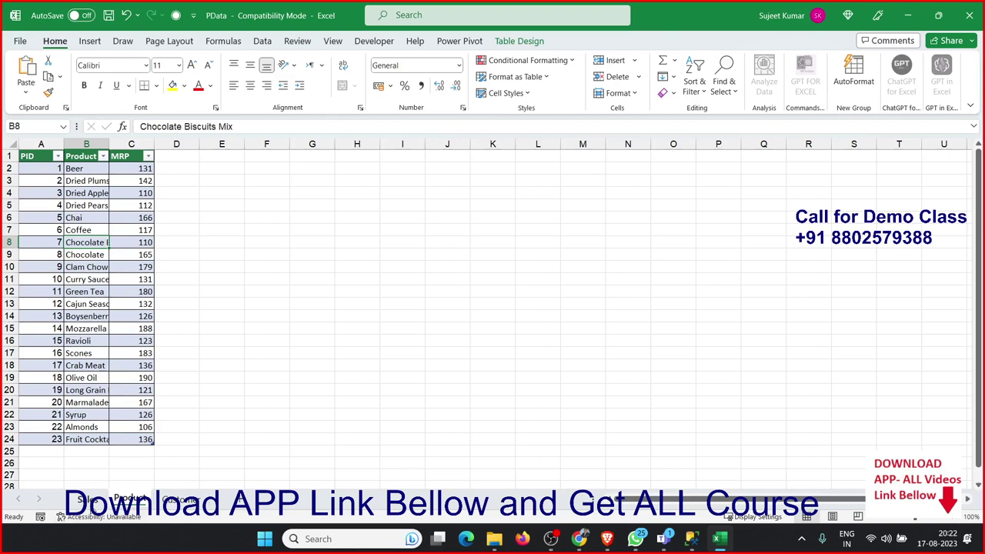
Flip through the Product, Customer and Sales sheets, settling on Sales
left_click(91, 500)
left_click(117, 500)
left_click(179, 500)
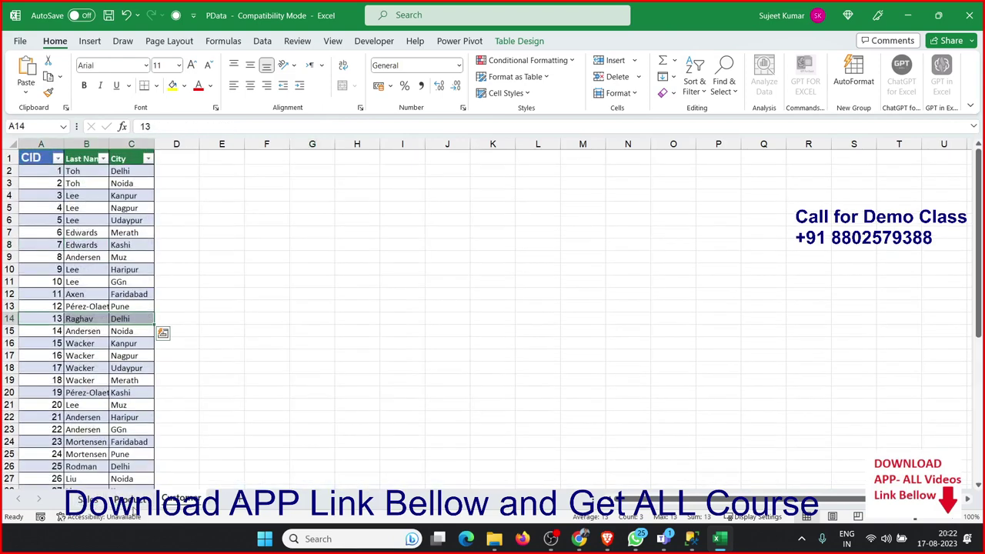
left_click(81, 500)
left_click(117, 500)
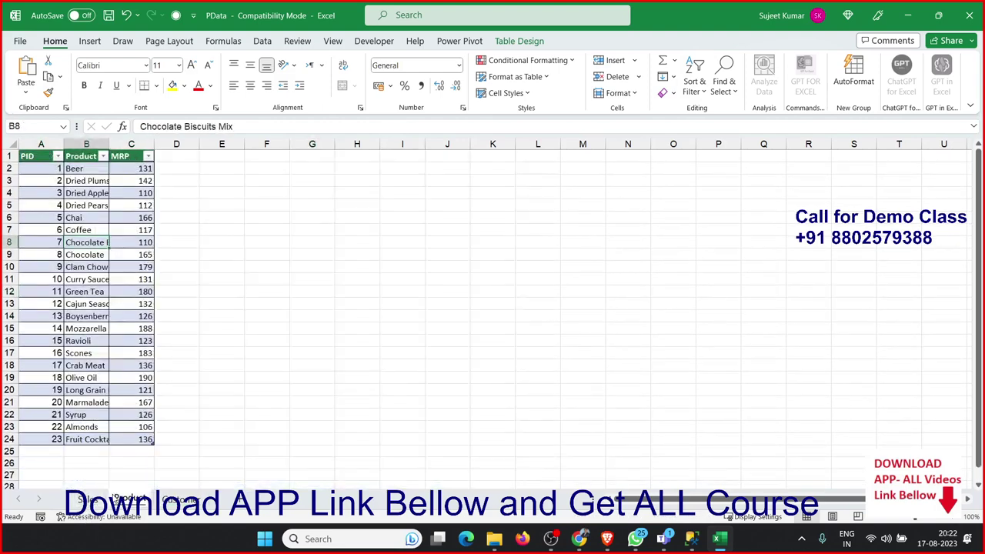
left_click(169, 500)
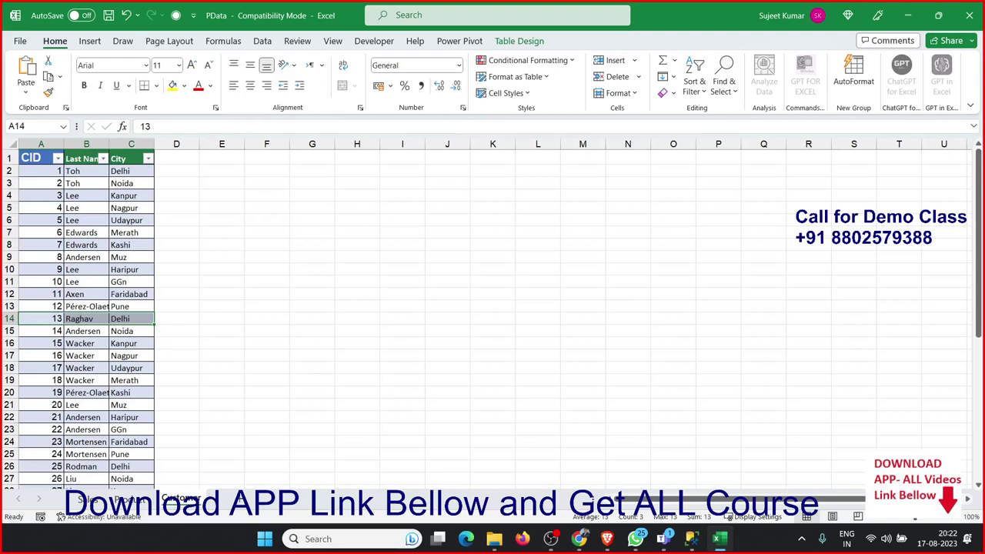
left_click(86, 500)
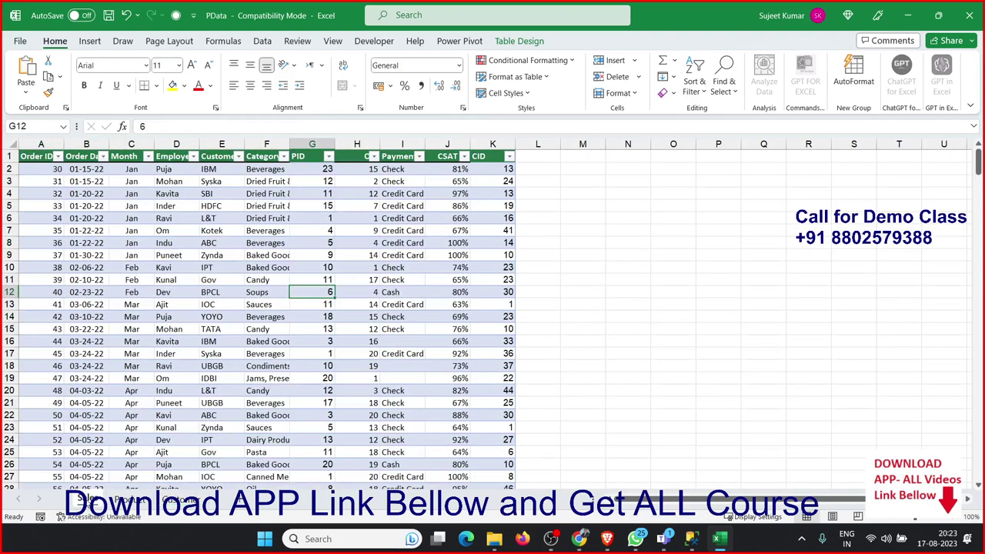
Inspect the Sales table's order date, Month formula and PID column
left_click(86, 255)
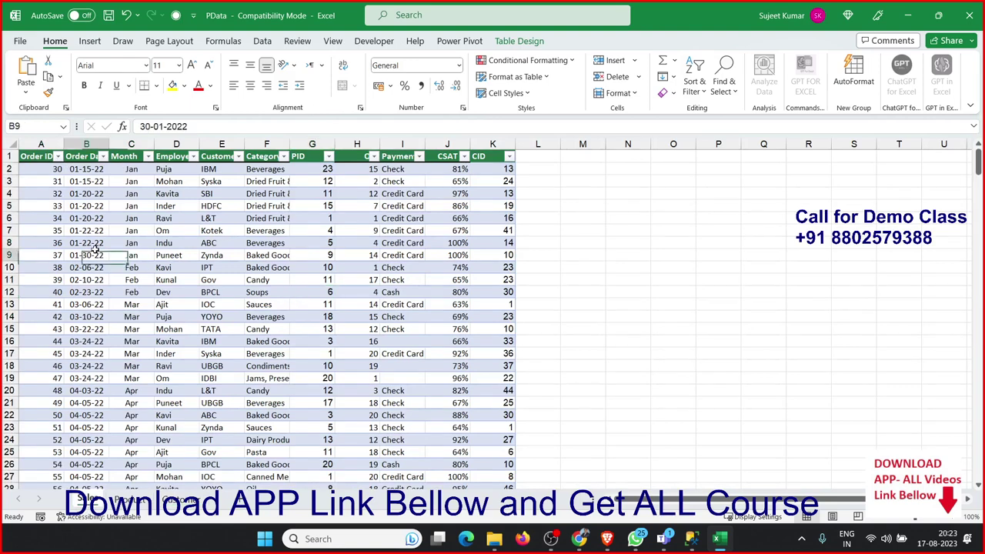
left_click(22, 152)
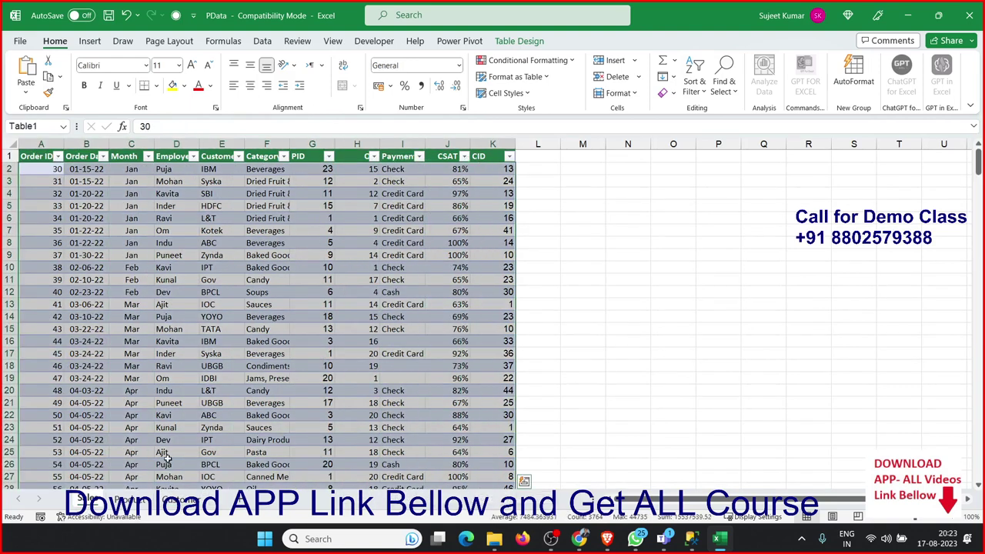
left_click(144, 327)
left_click(129, 499)
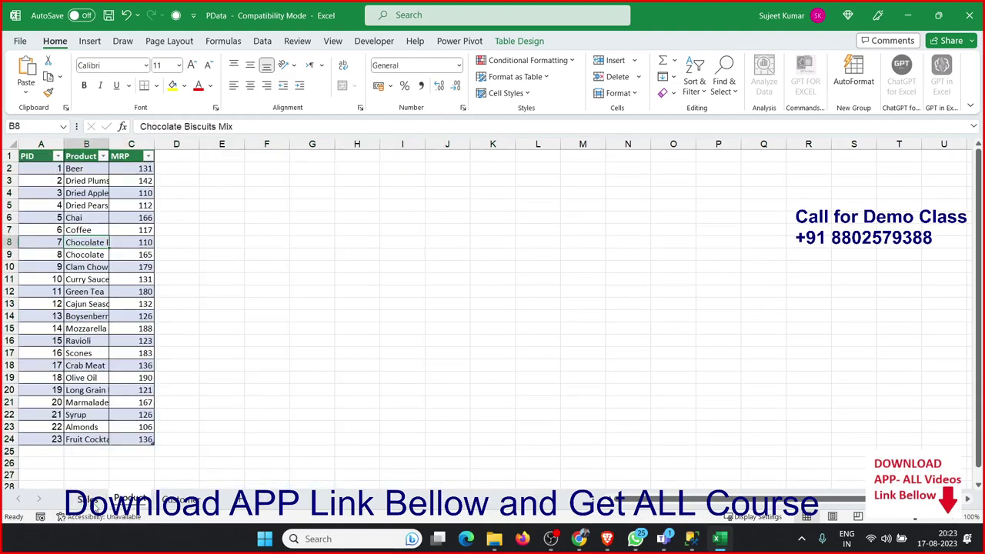
left_click(96, 504)
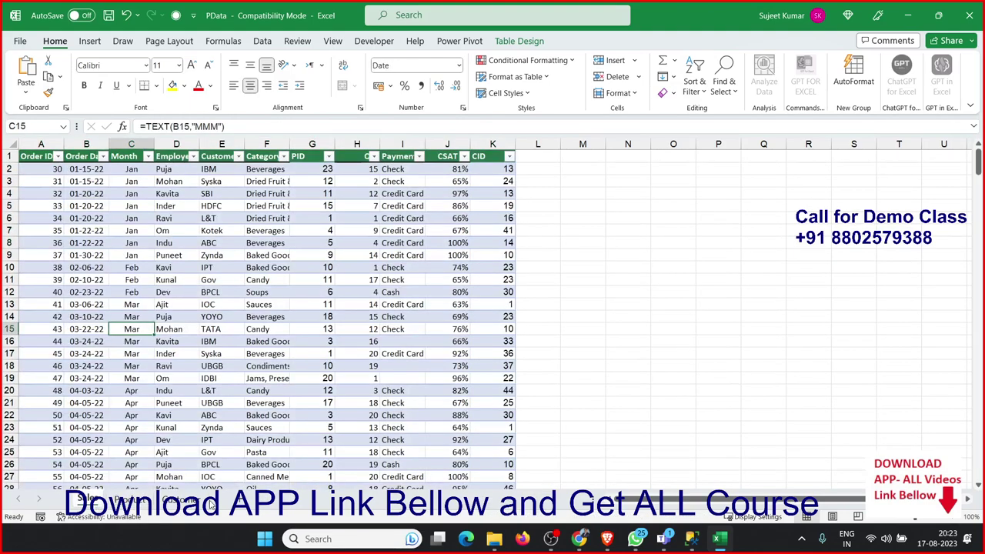
left_click(342, 269)
left_click(346, 207)
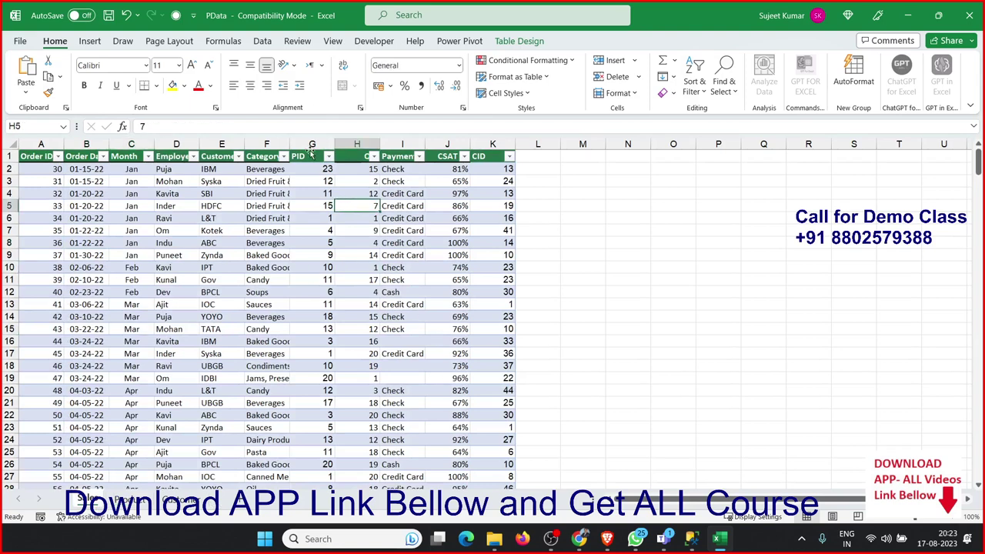
left_click(311, 145)
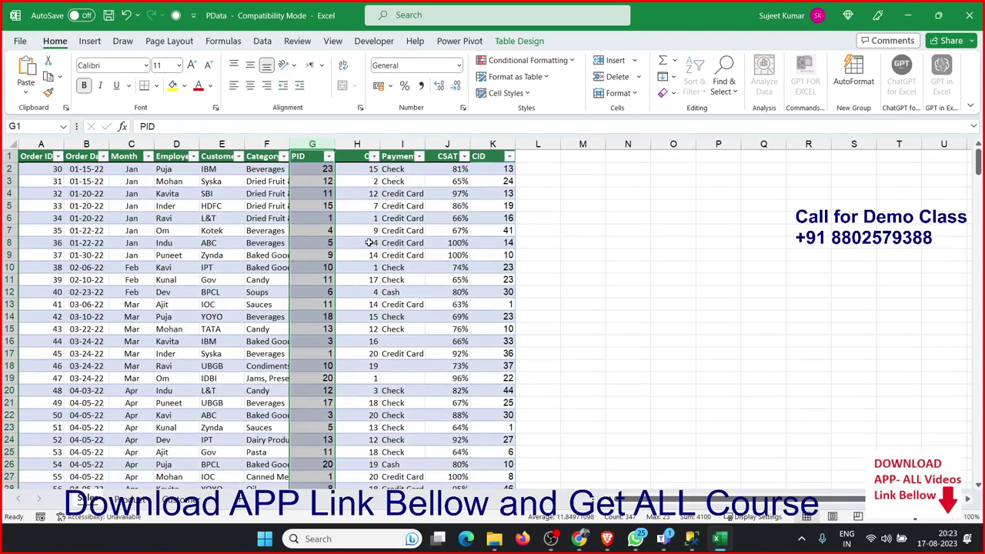
Compare the Product sheet's product names against the PIDs in the Sales table
left_click(123, 499)
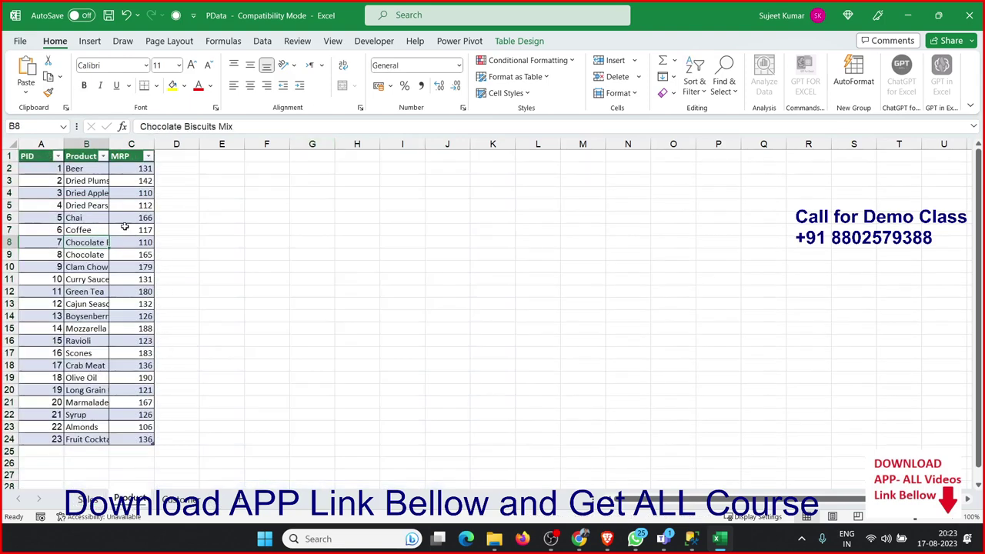
mouse_move(88, 174)
left_mouse_down()
mouse_move(80, 447)
mouse_move(80, 438)
left_mouse_up()
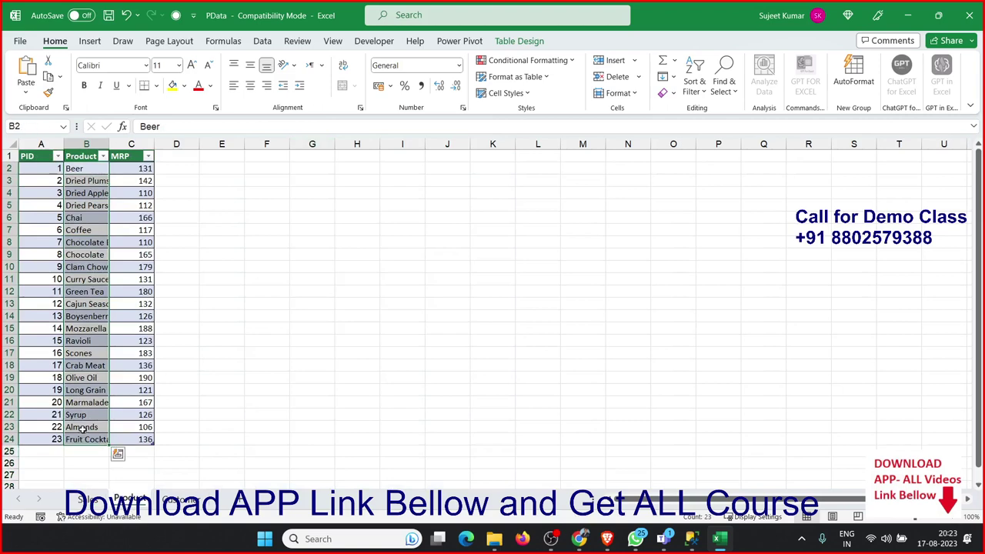
left_click(80, 497)
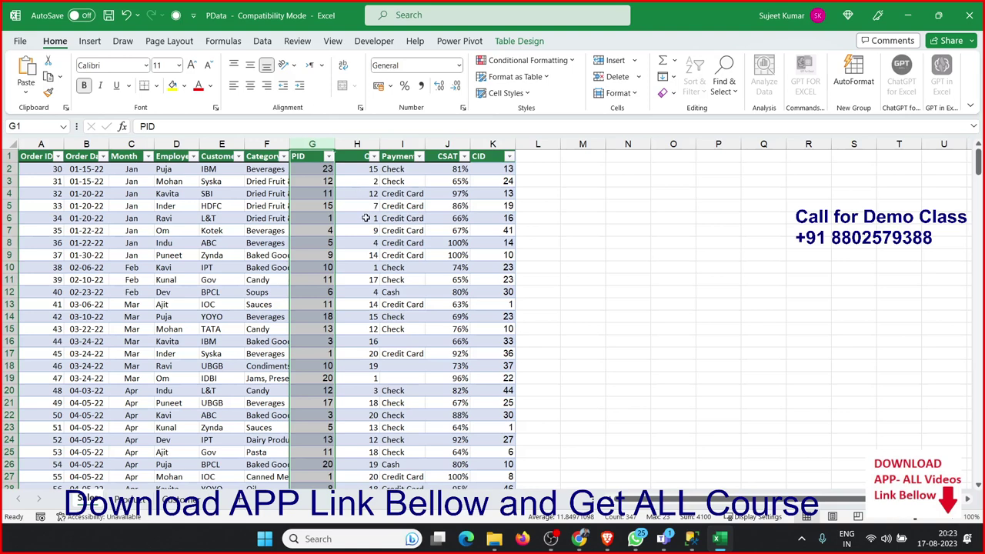
left_click(356, 205)
left_click(356, 266)
left_click(356, 304)
left_click(326, 340)
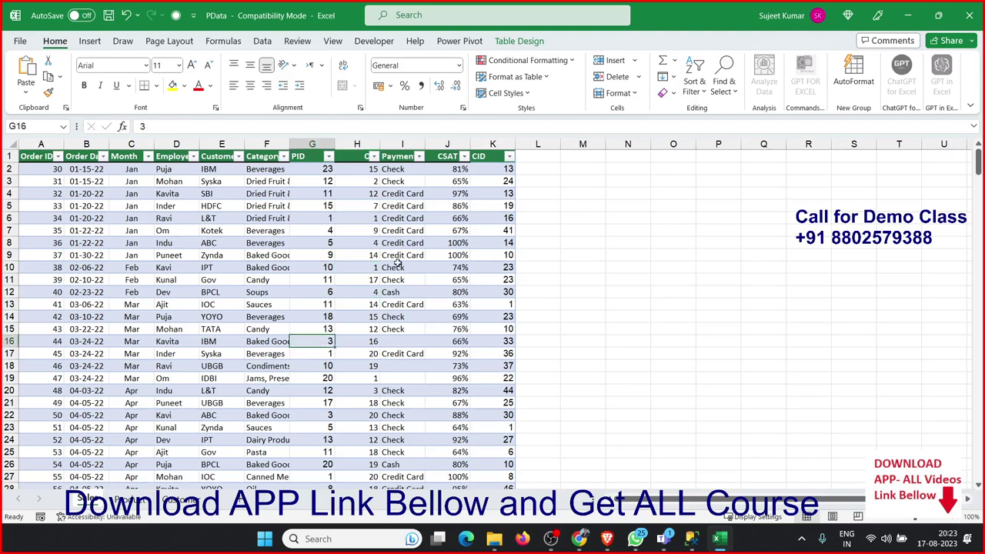
Check the empty range L2:N17 and the employee in cell D19 on the Sales sheet
left_click_drag(533, 168, 633, 353)
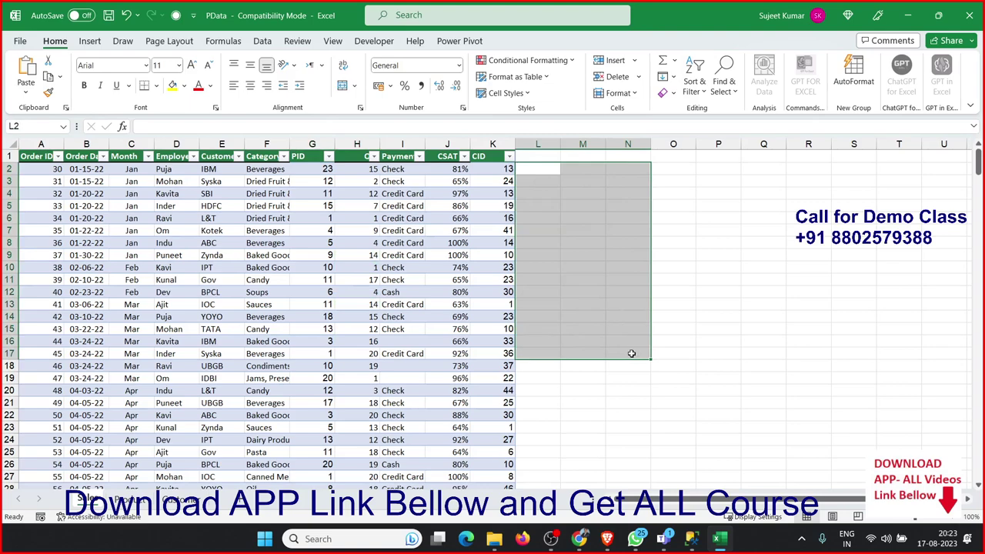
left_click(364, 296)
left_click(129, 498)
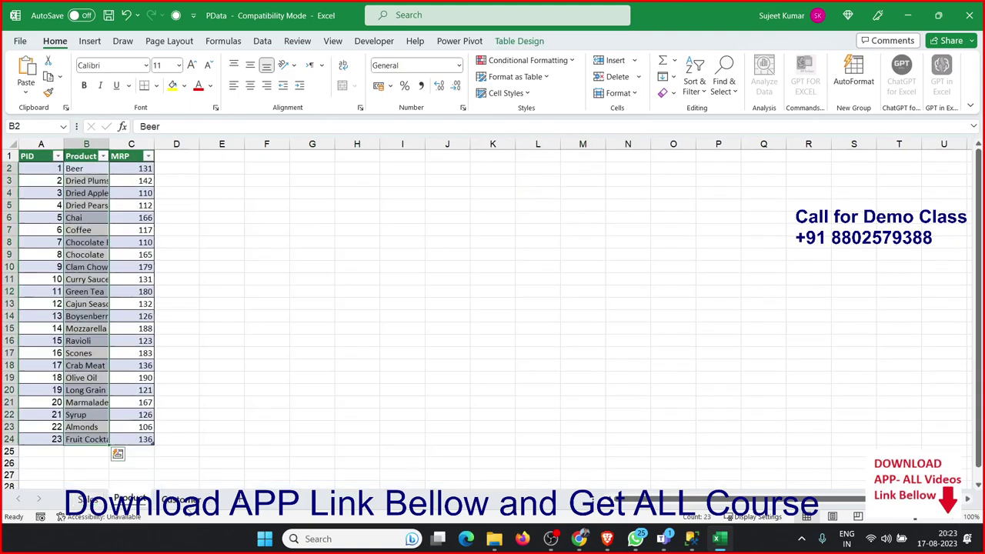
key("ctrl+Page_Down")
key("ctrl+Page_Up")
key("ctrl+Page_Up")
left_click(174, 378)
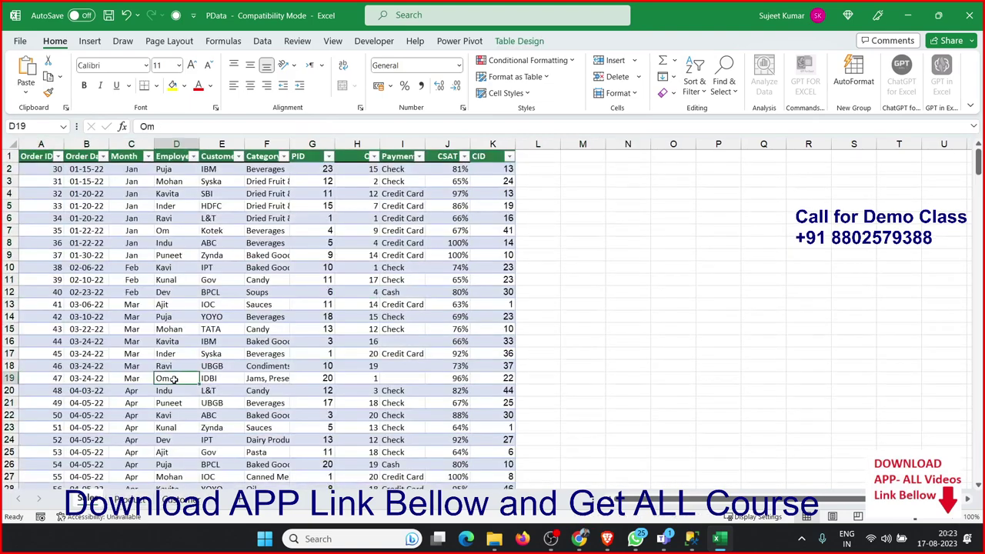
Look over the Power Pivot tab and the workbook's File info, then return to the sheet
left_click(454, 44)
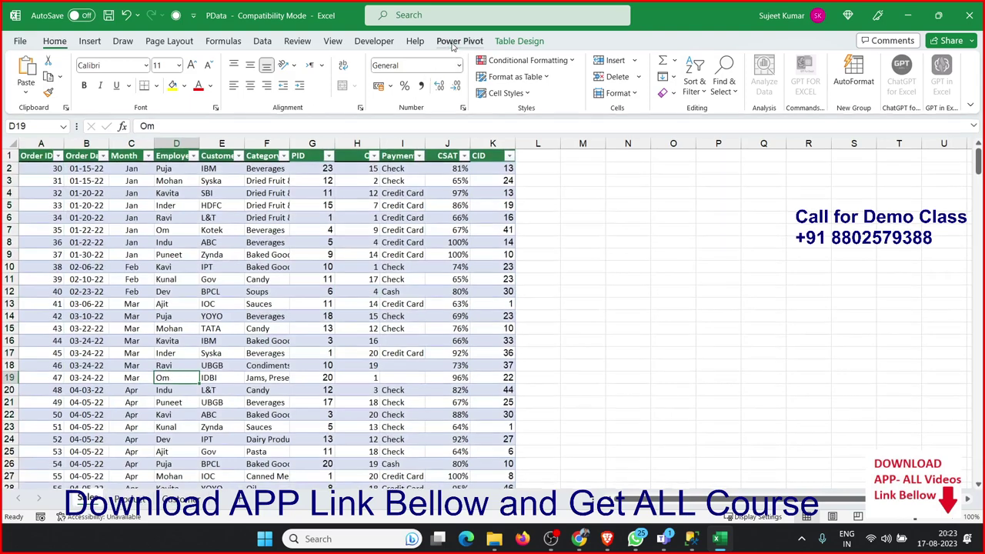
left_click(436, 257)
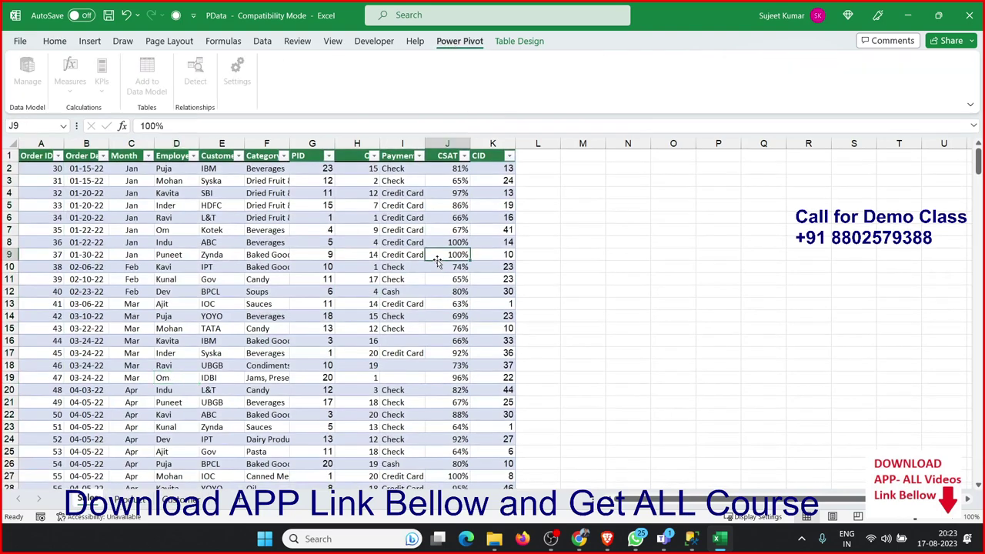
left_click(610, 264)
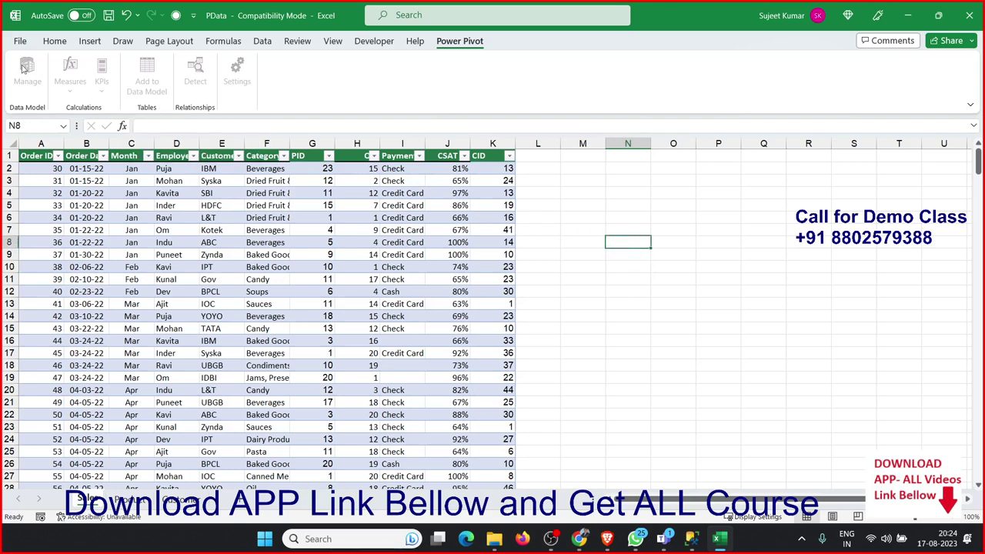
left_click(22, 42)
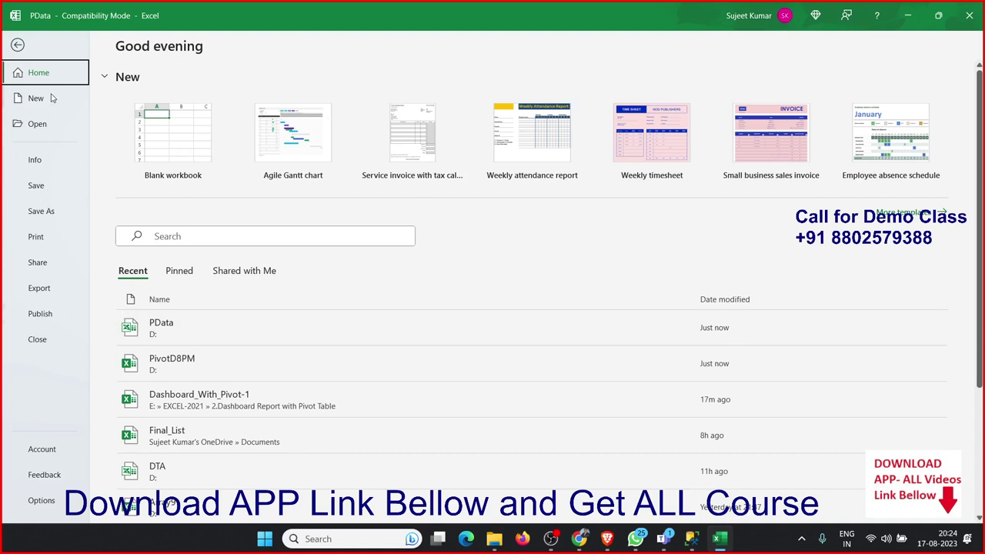
left_click(38, 160)
key("Escape")
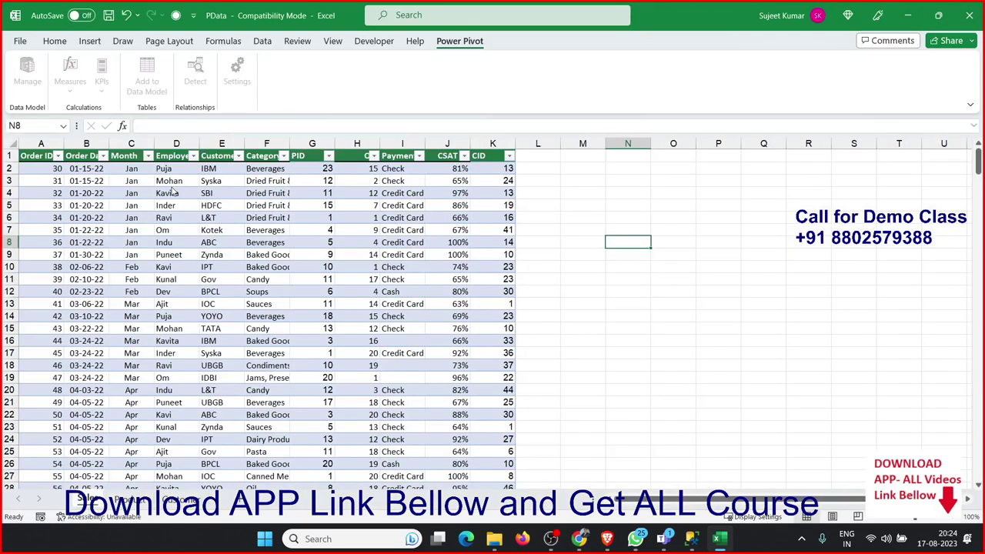
Save PData as a current-format Excel Workbook, replacing the old file and reopening it
key("F12")
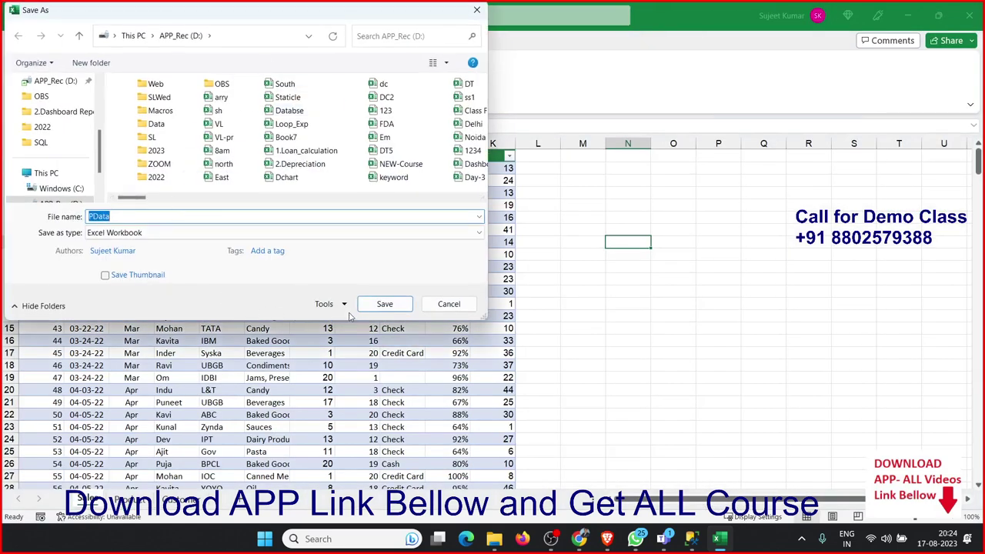
left_click(383, 304)
left_click(519, 268)
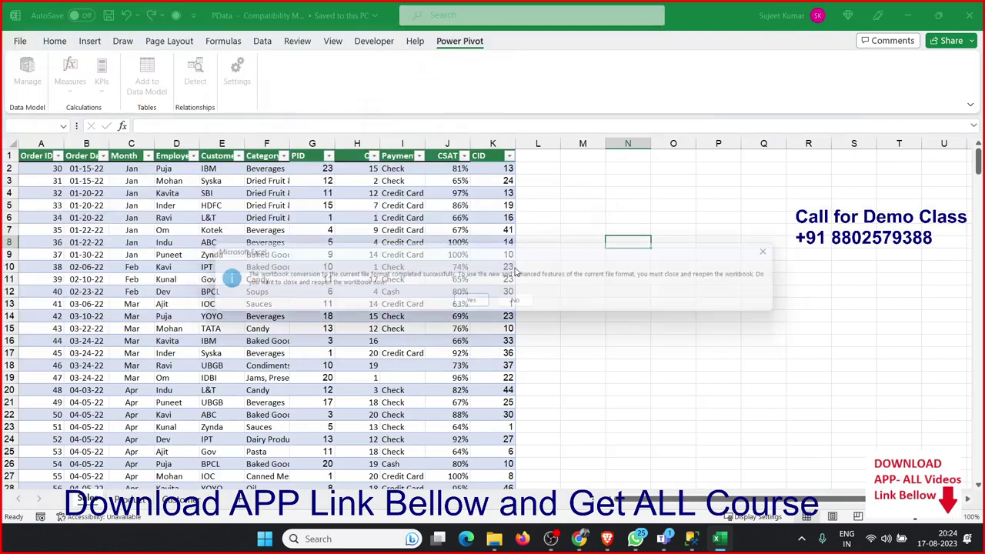
left_click(477, 303)
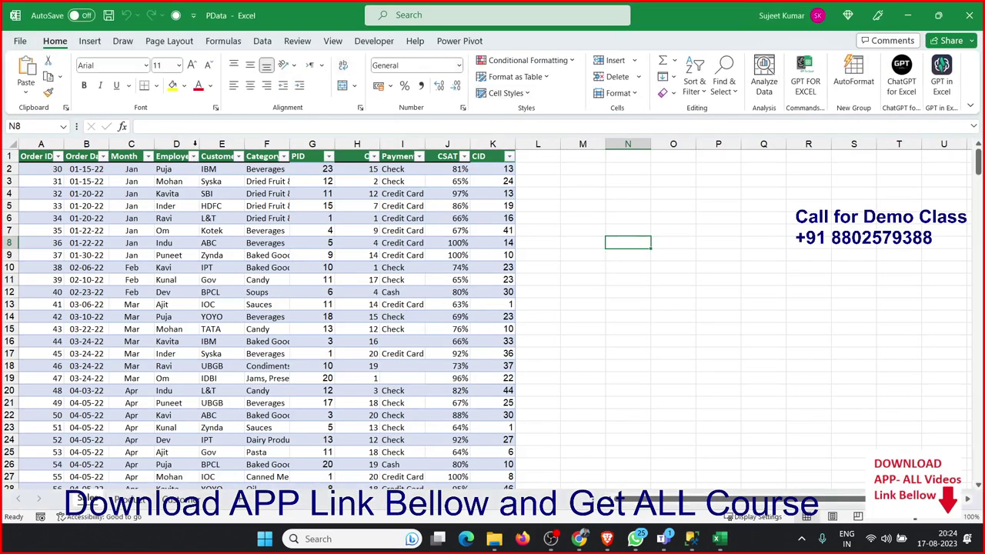
left_click(20, 41)
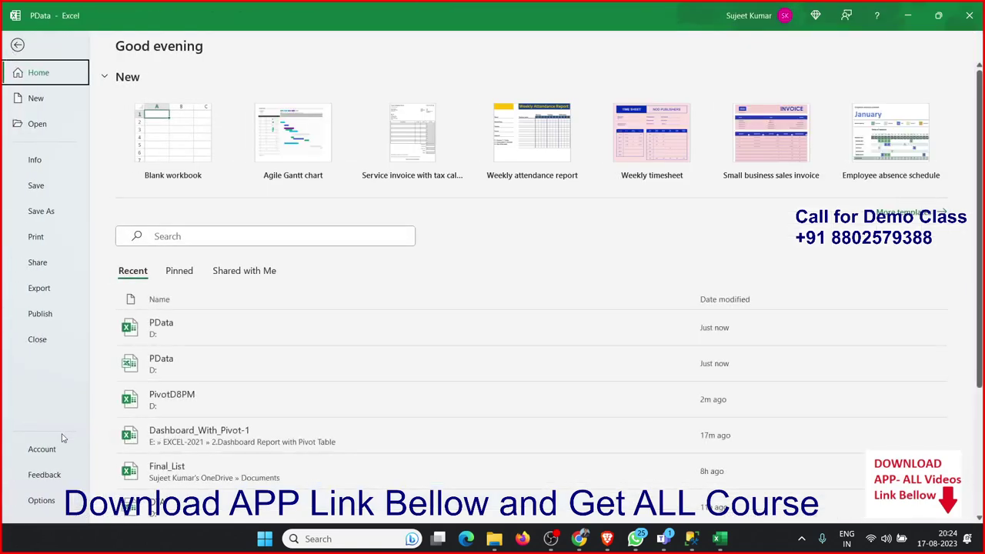
left_click(46, 500)
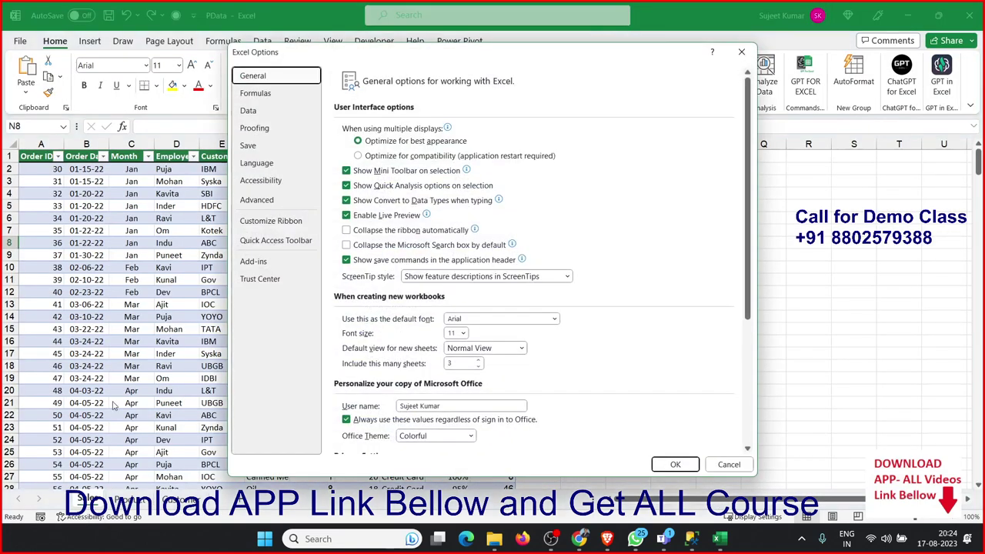
left_click(254, 264)
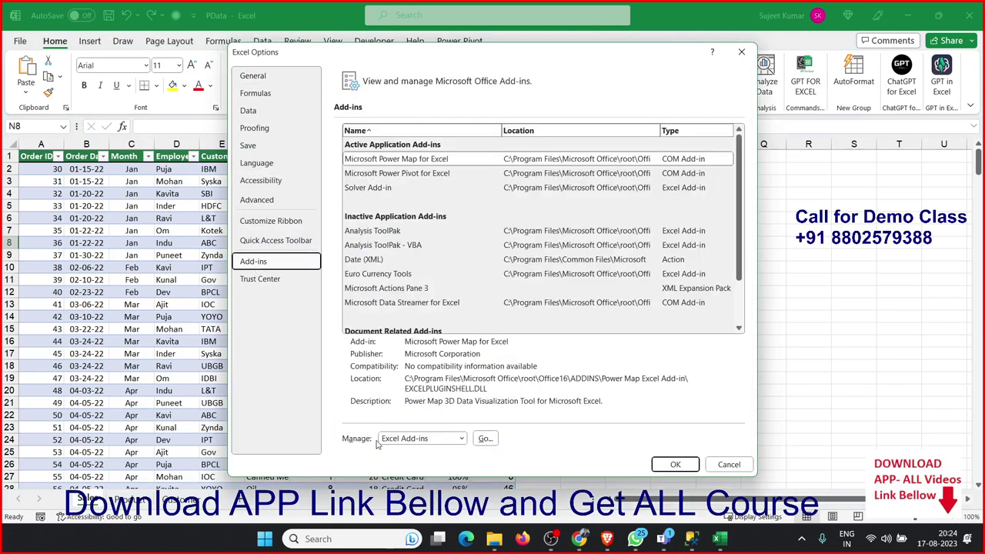
left_click(442, 438)
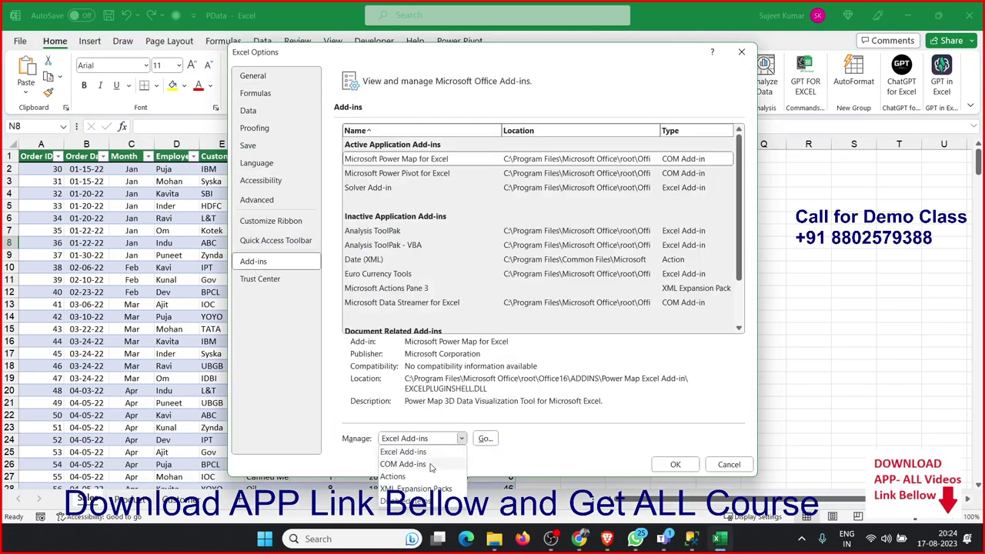
left_click(431, 466)
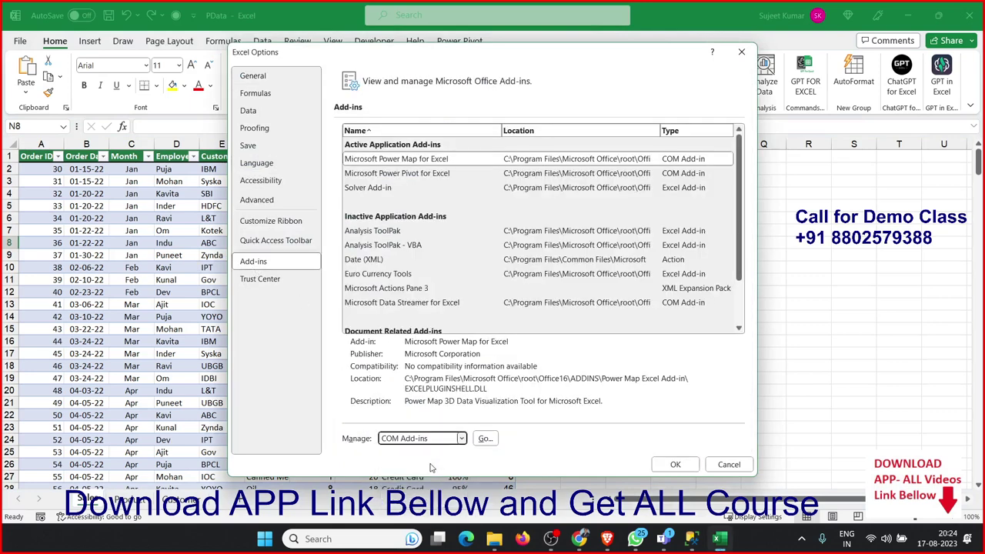
left_click(484, 439)
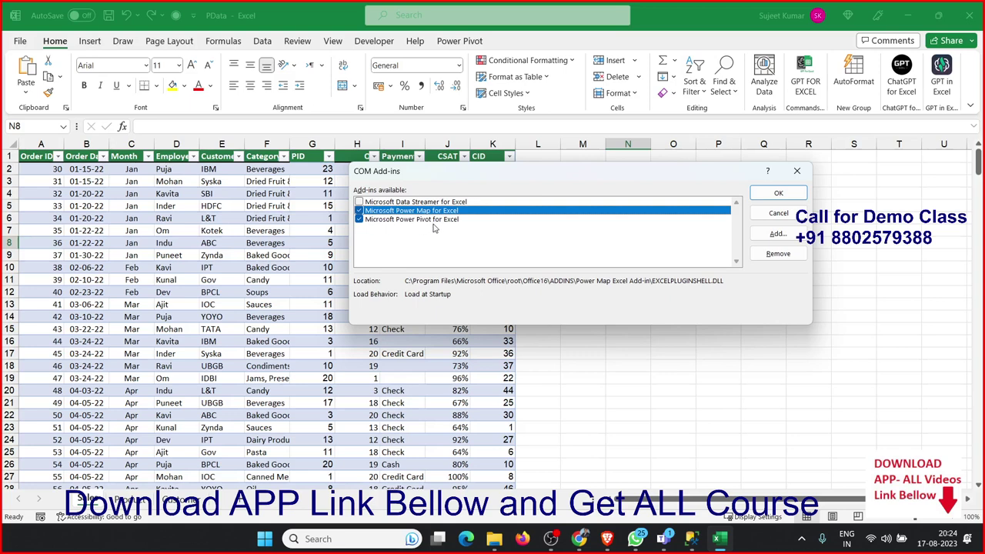
left_click(774, 216)
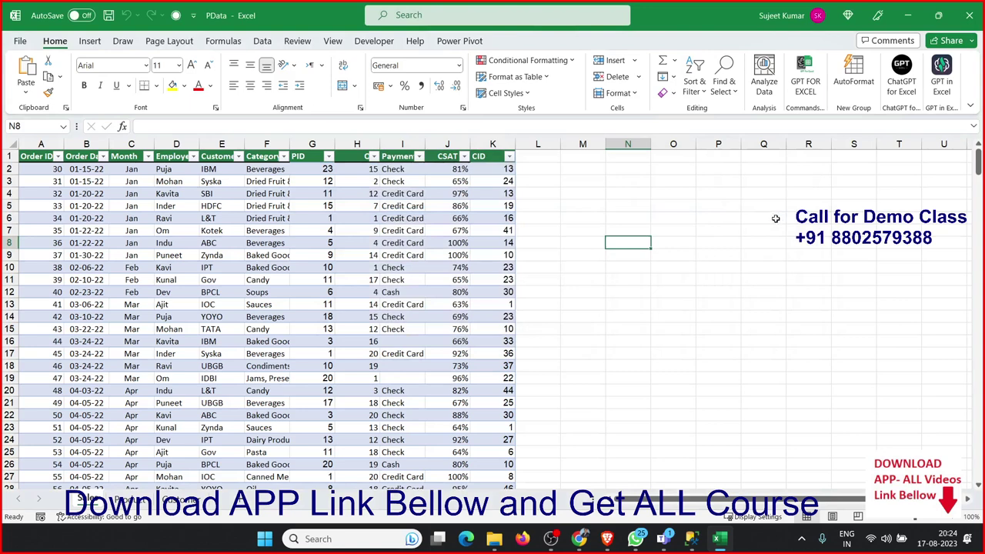
left_click(460, 42)
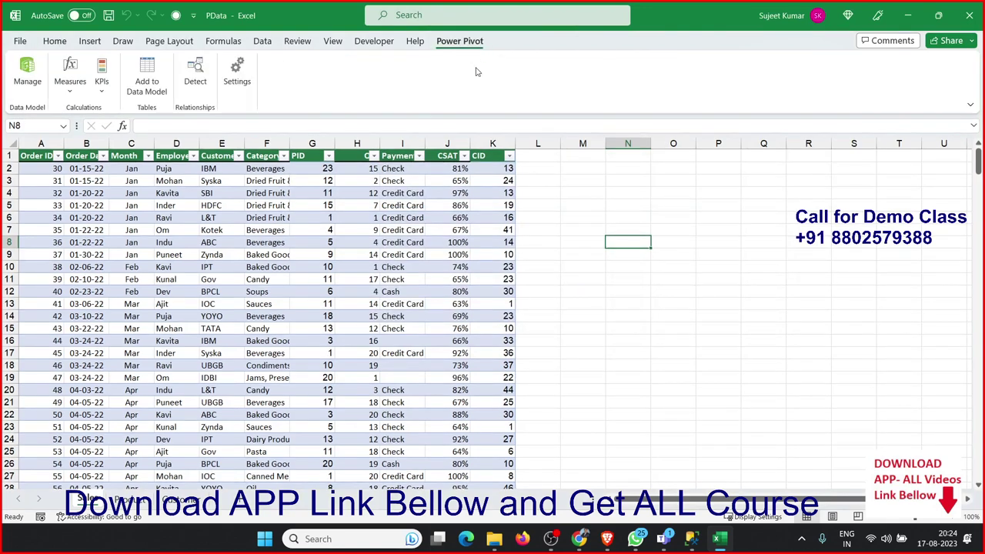
Confirm the PData.xlsx data model holds no tables, then return to the order table
left_click(590, 282)
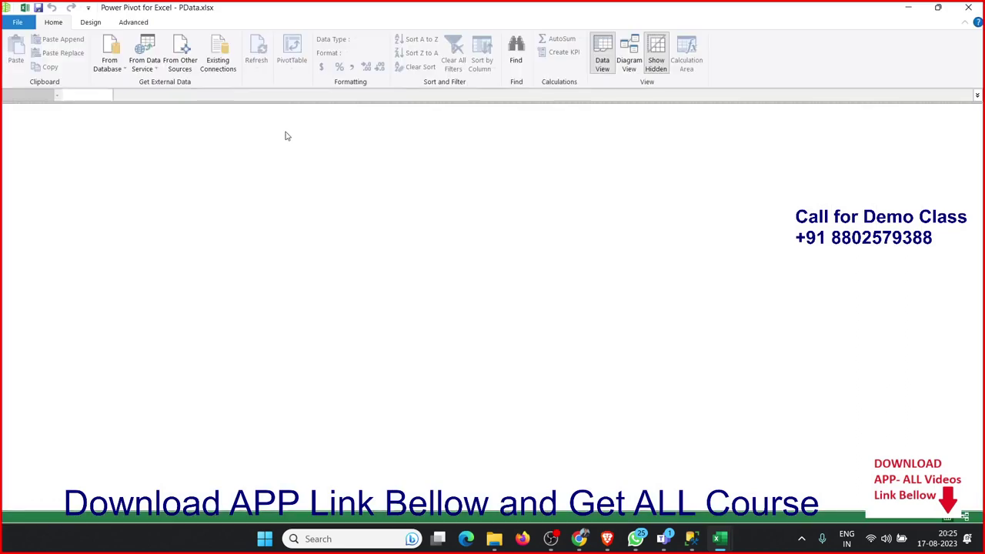
left_click(906, 9)
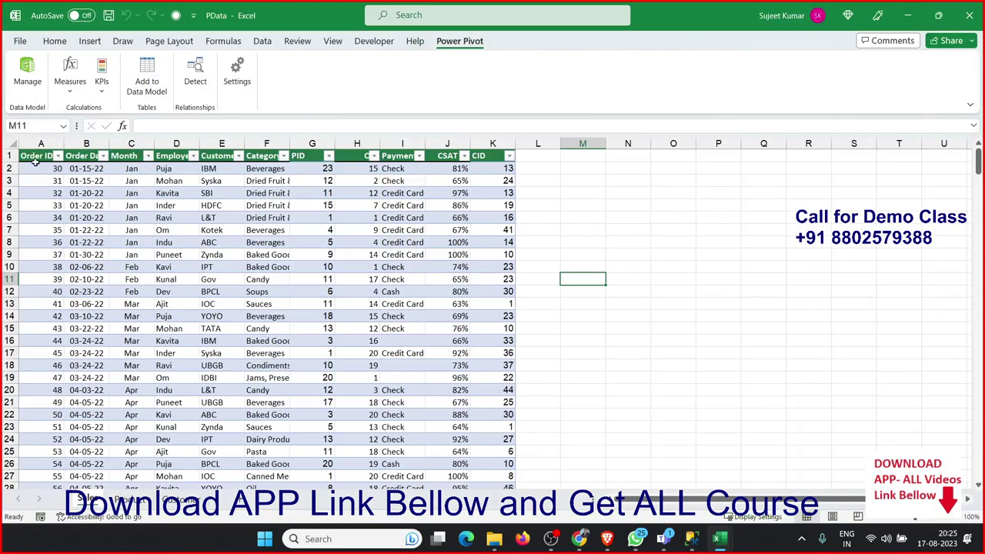
left_click(36, 165)
Select the whole order table and add it to the data model as Table1
key("Up")
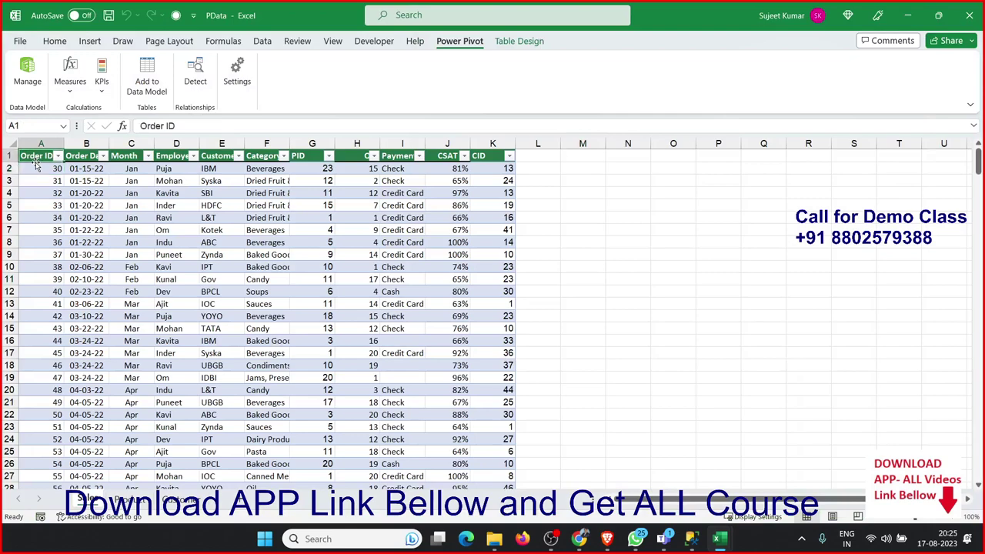
key("ctrl+shift+Right")
key("ctrl+shift+Down")
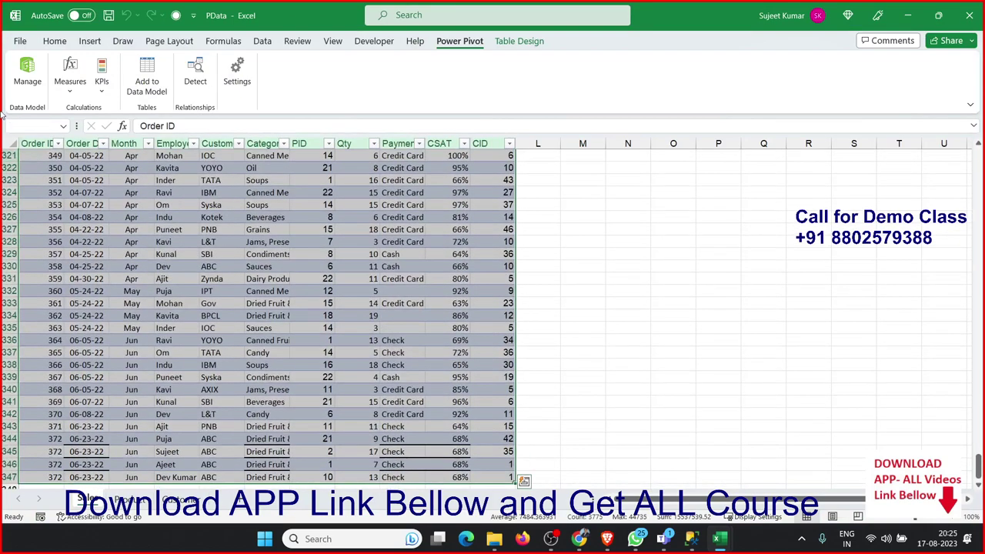
left_click(146, 77)
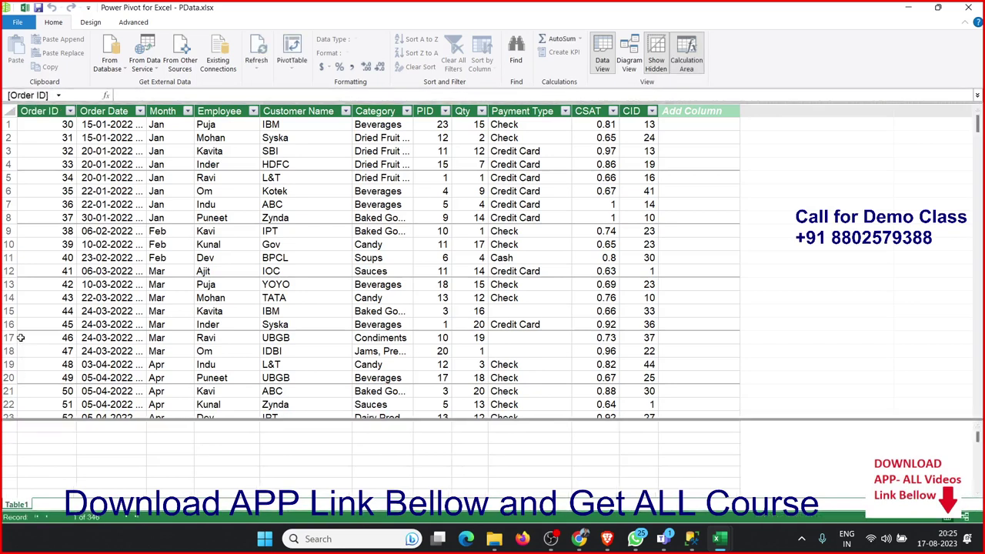
Add the Product and customer tables to the data model, then view Table1
key("alt+Tab")
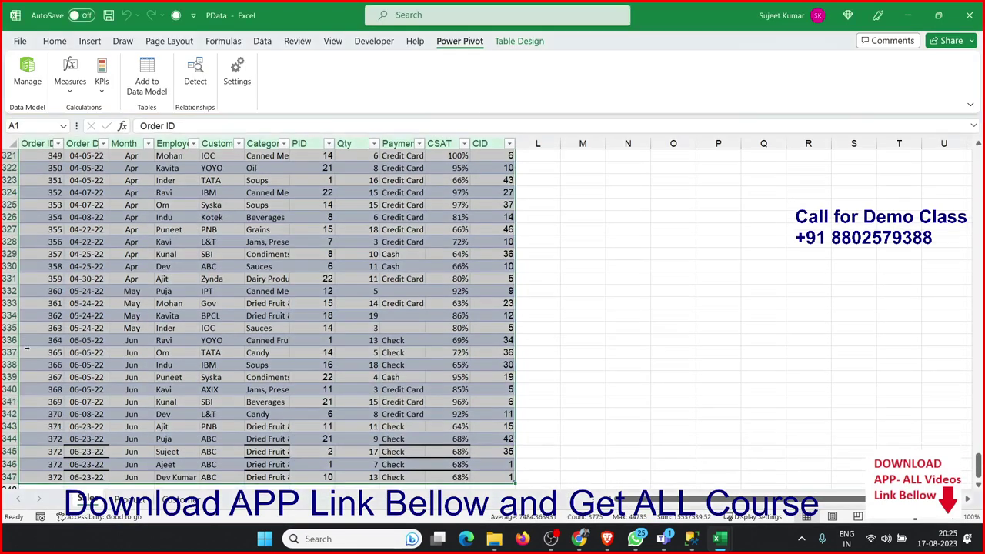
left_click(131, 499)
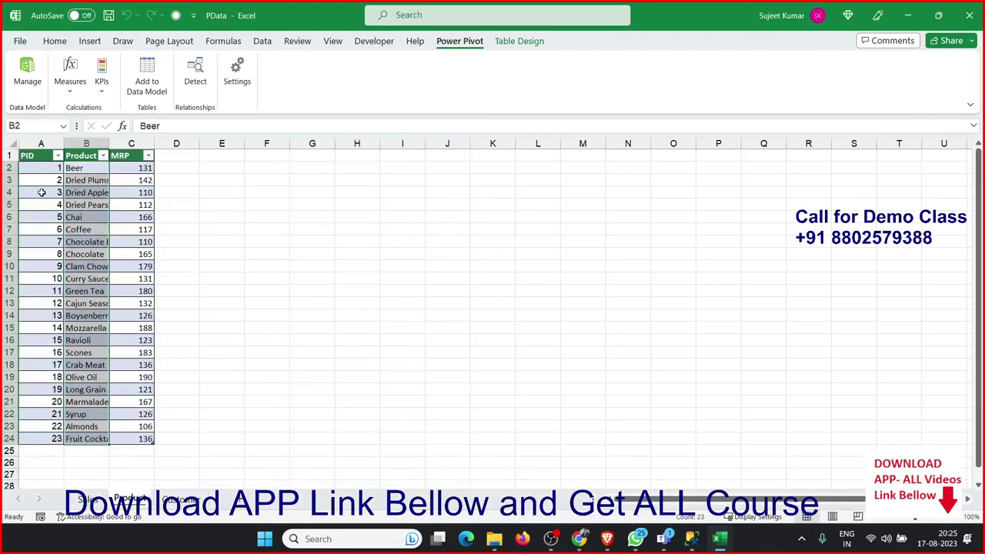
left_click(42, 166)
left_click(147, 73)
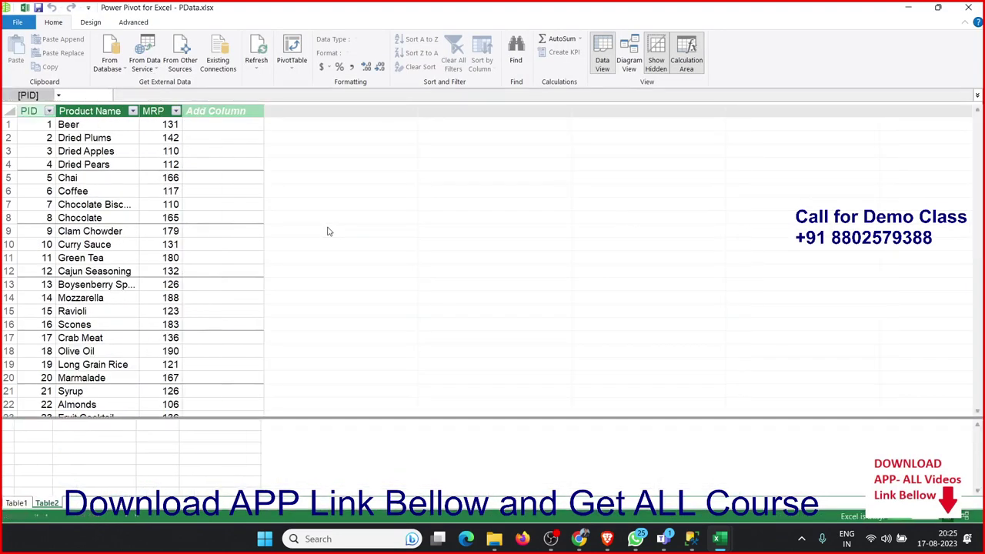
key("alt+Tab")
left_click(163, 498)
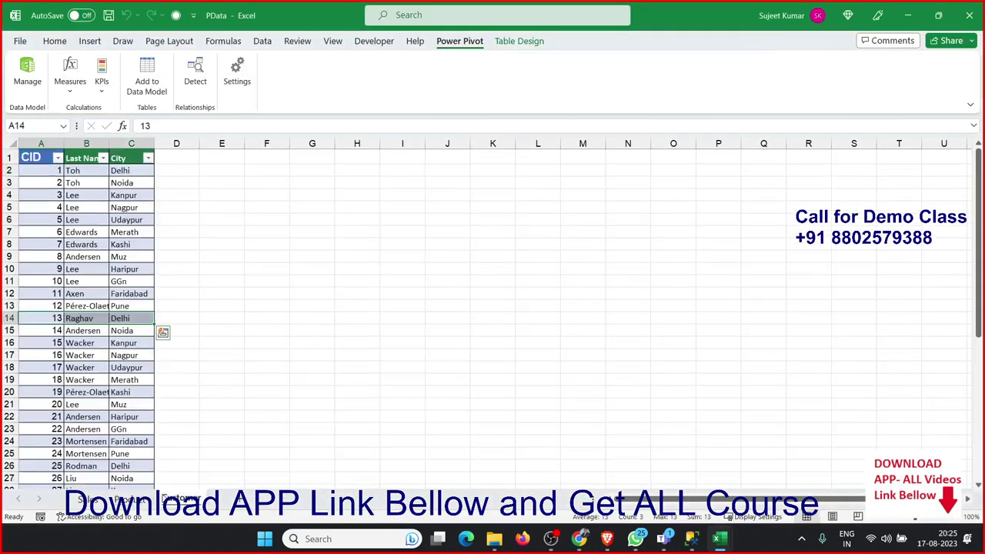
left_click(53, 232)
left_click(146, 73)
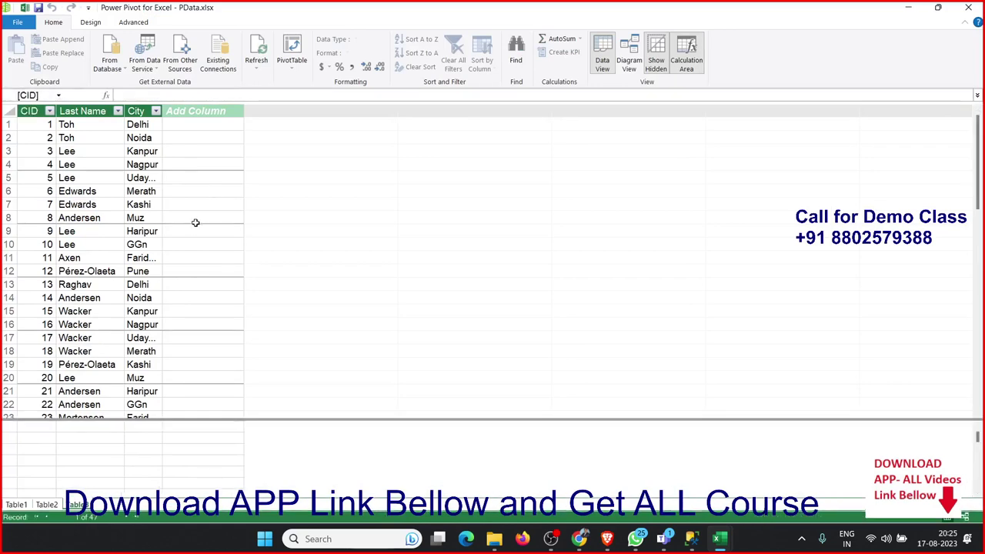
left_click(46, 505)
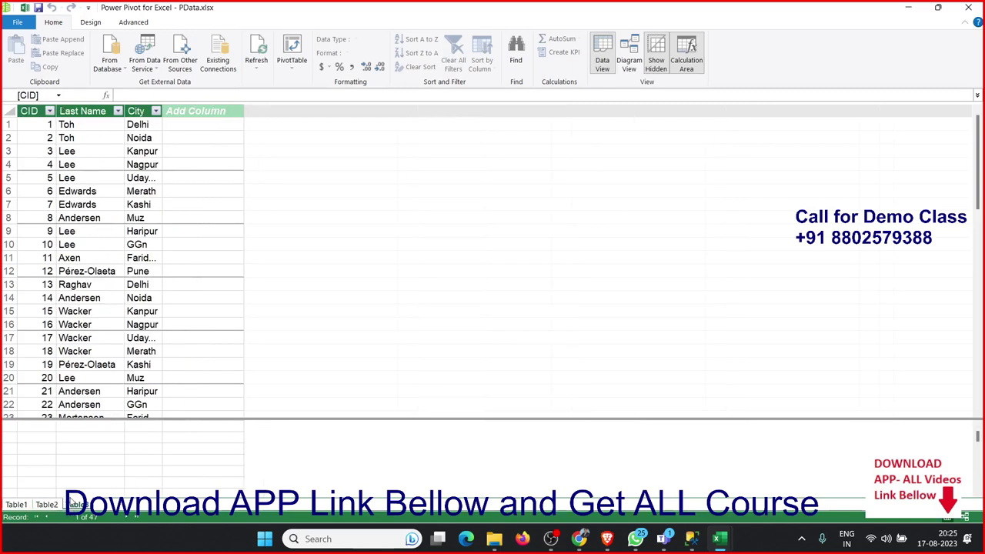
left_click(17, 505)
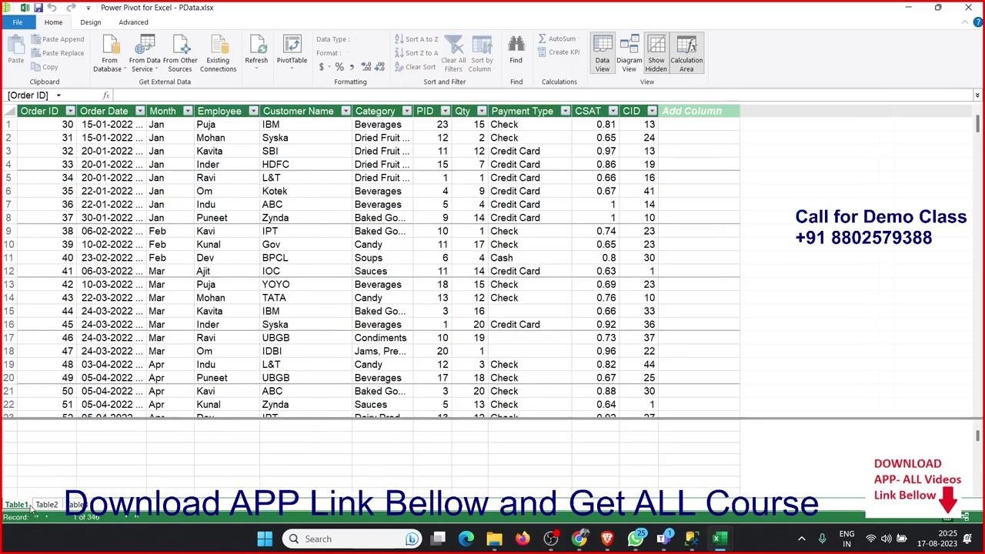
In Diagram View, relate Table1 to Table2 on PID and to Table3 on CID
left_click(630, 53)
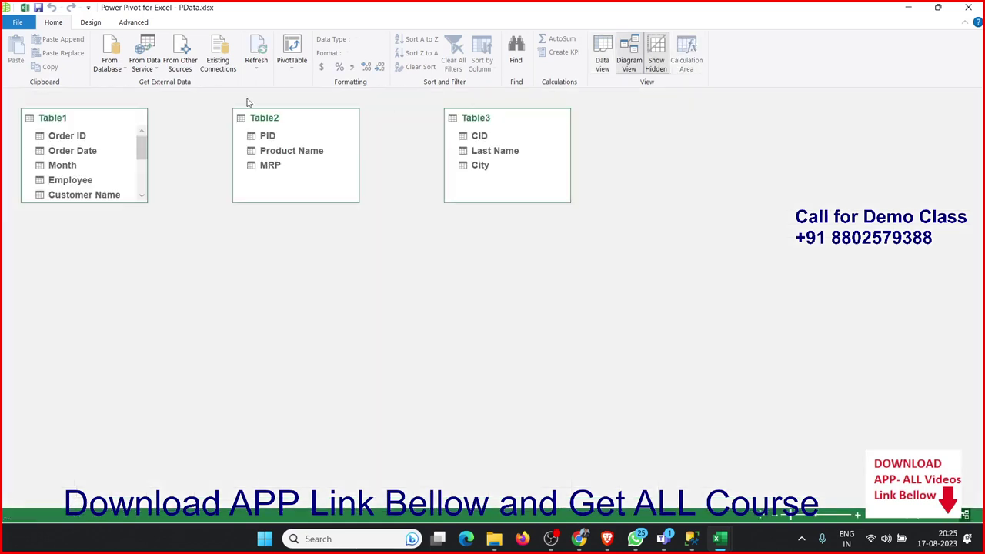
left_click_drag(98, 118, 383, 247)
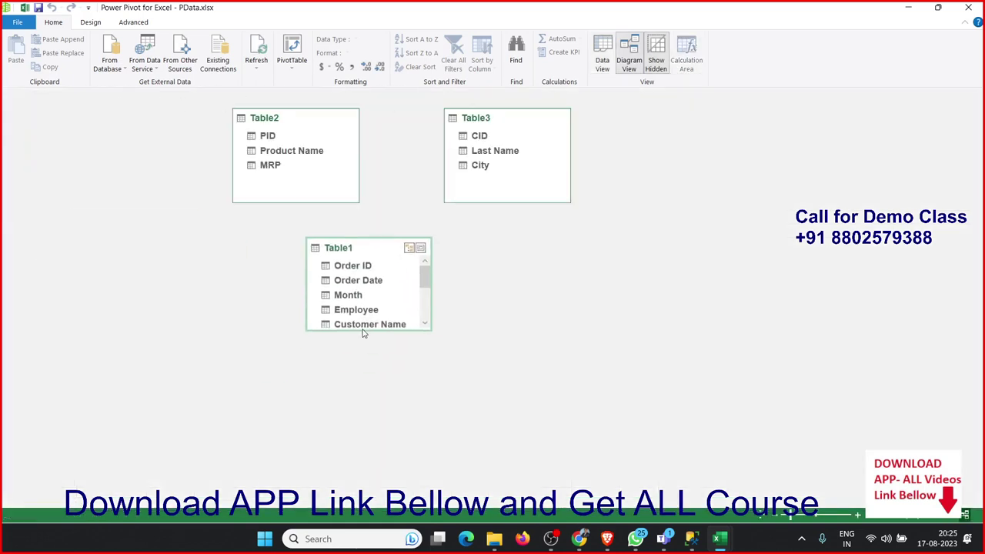
left_click_drag(364, 331, 359, 449)
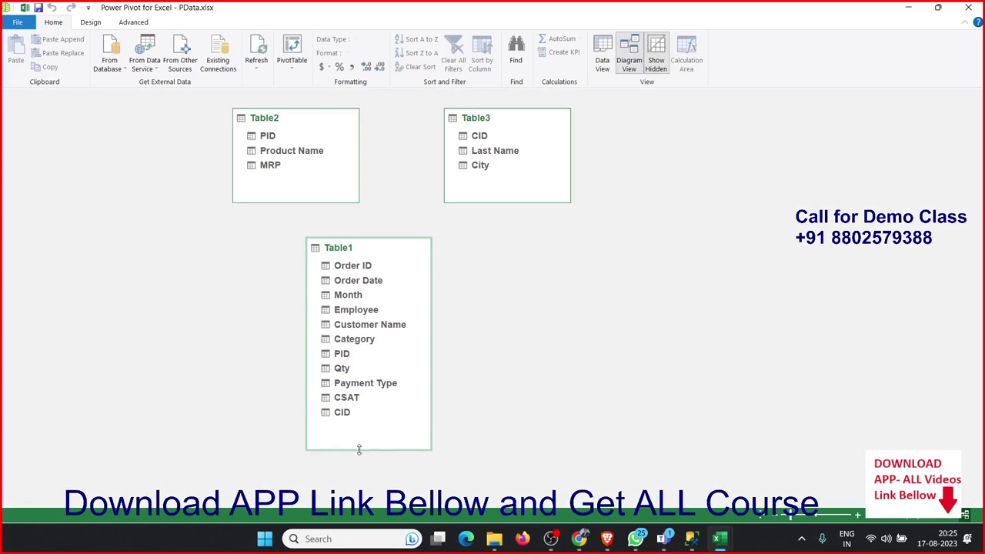
left_click(353, 355)
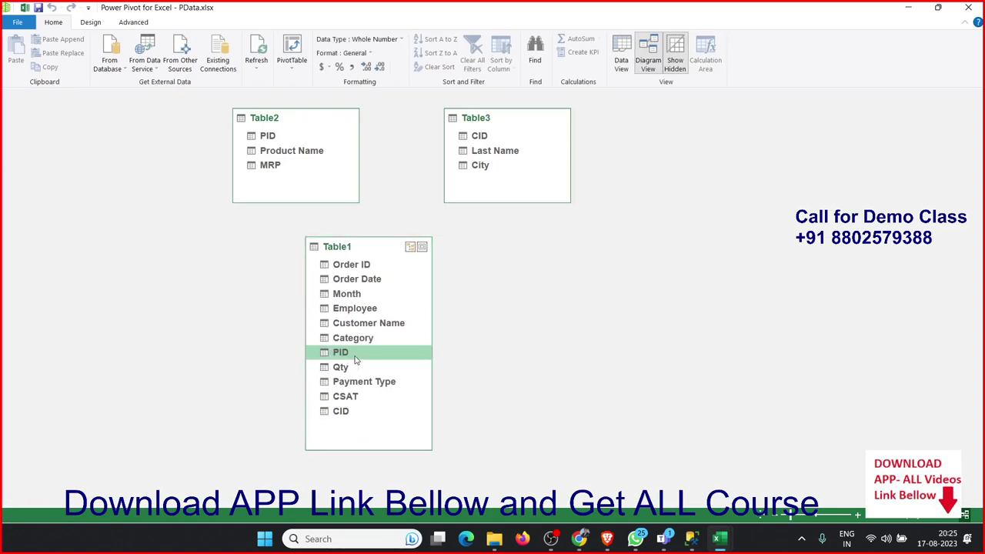
left_click_drag(355, 359, 271, 136)
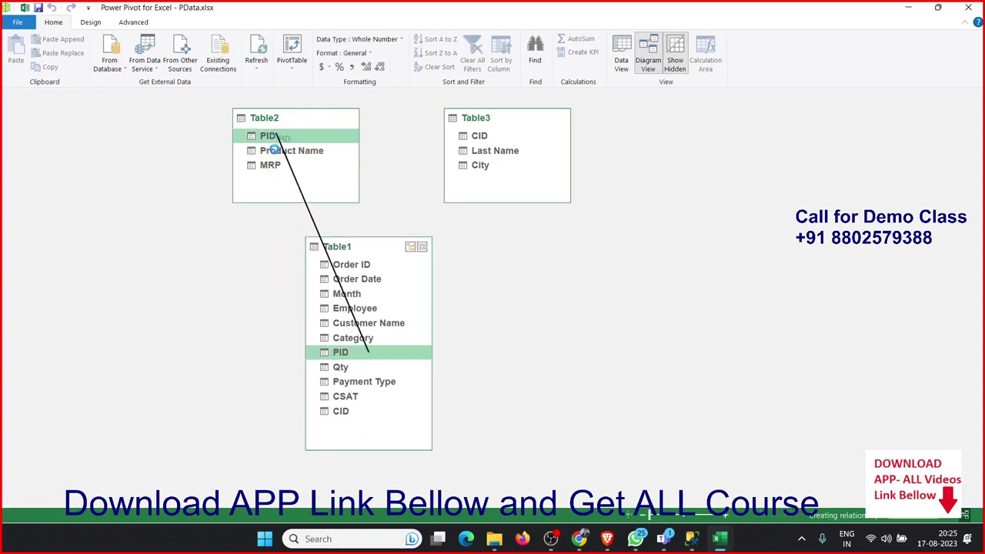
left_click(351, 413)
left_click_drag(350, 413, 479, 136)
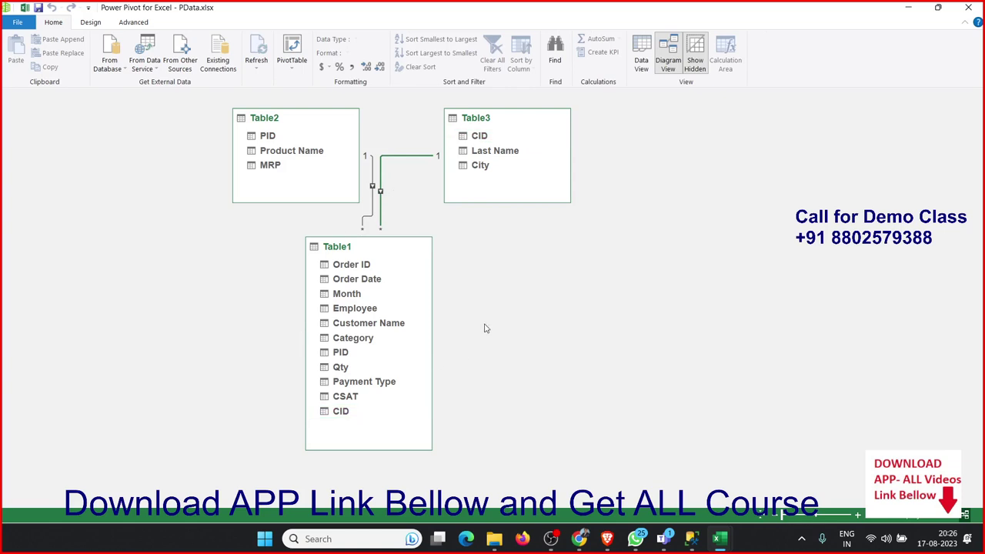
left_click(348, 356)
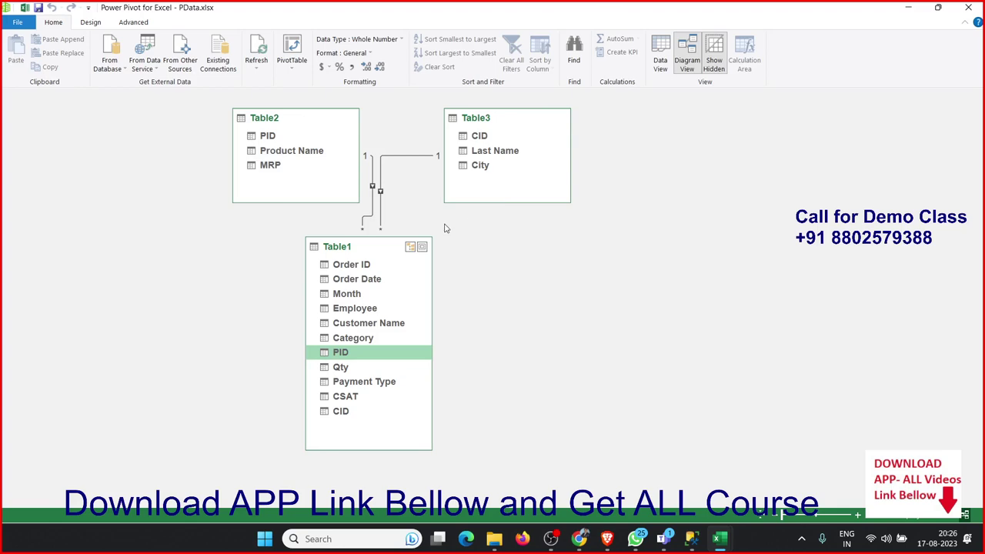
left_click(660, 64)
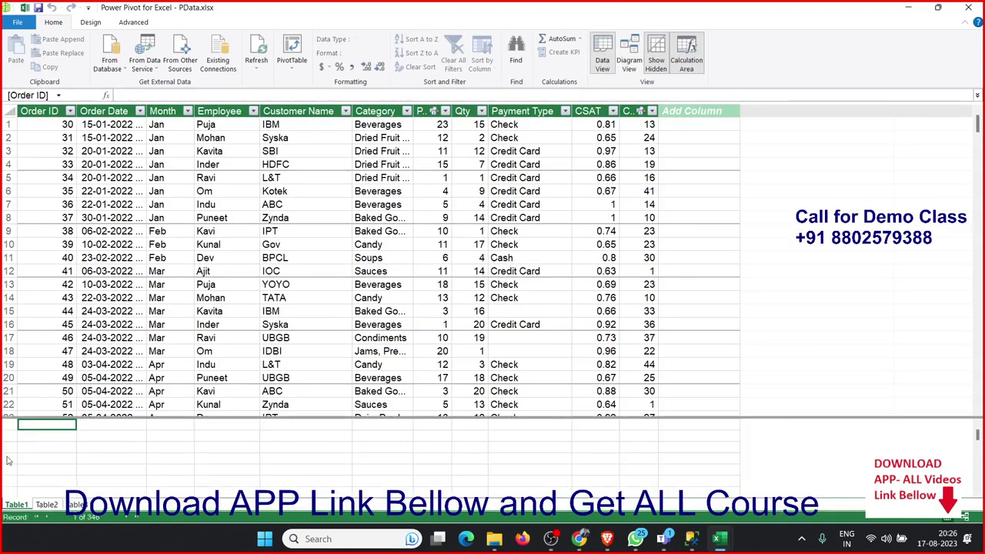
Rename Table1 to Sales
double_click(28, 505)
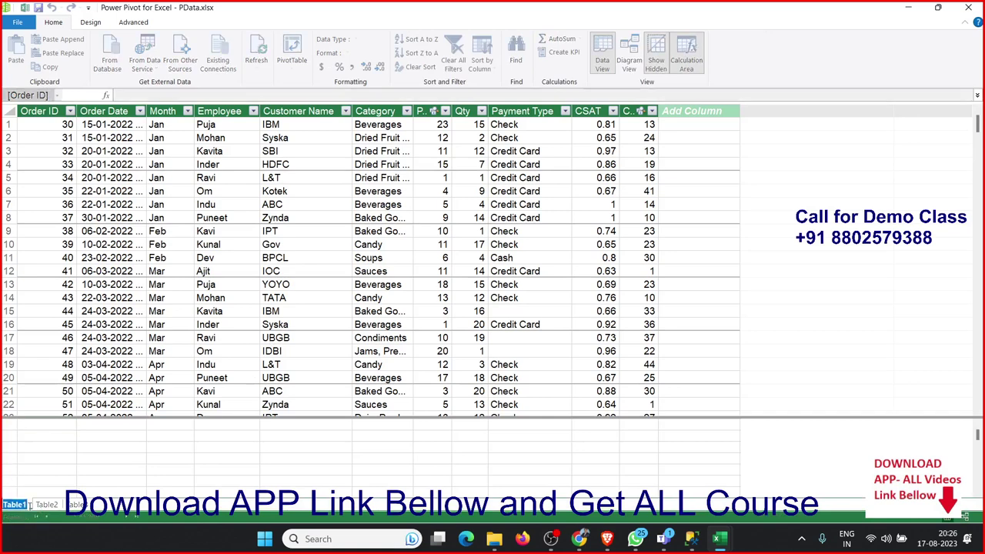
type("saLES")
key("BackSpace")
key("BackSpace")
key("BackSpace")
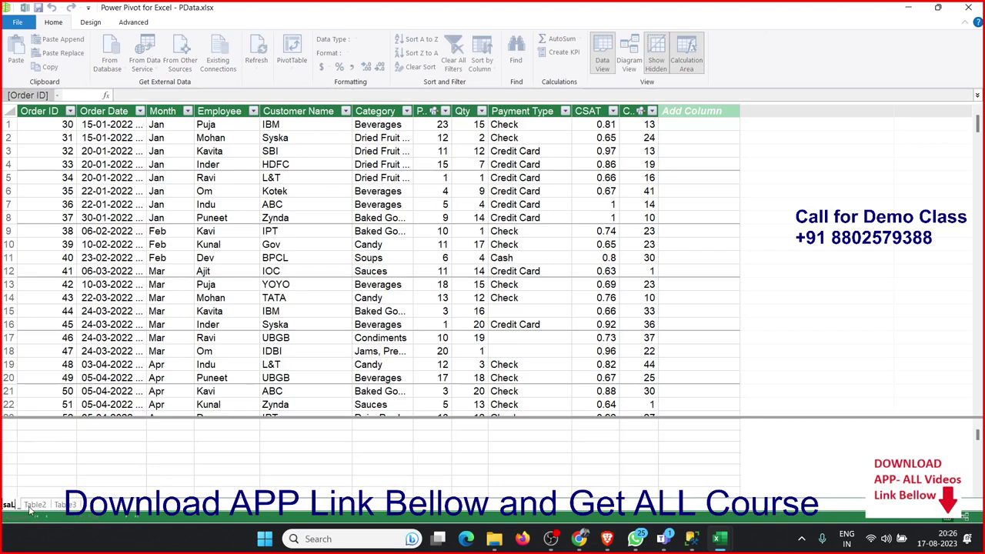
type("Sa")
type("les")
key("Return")
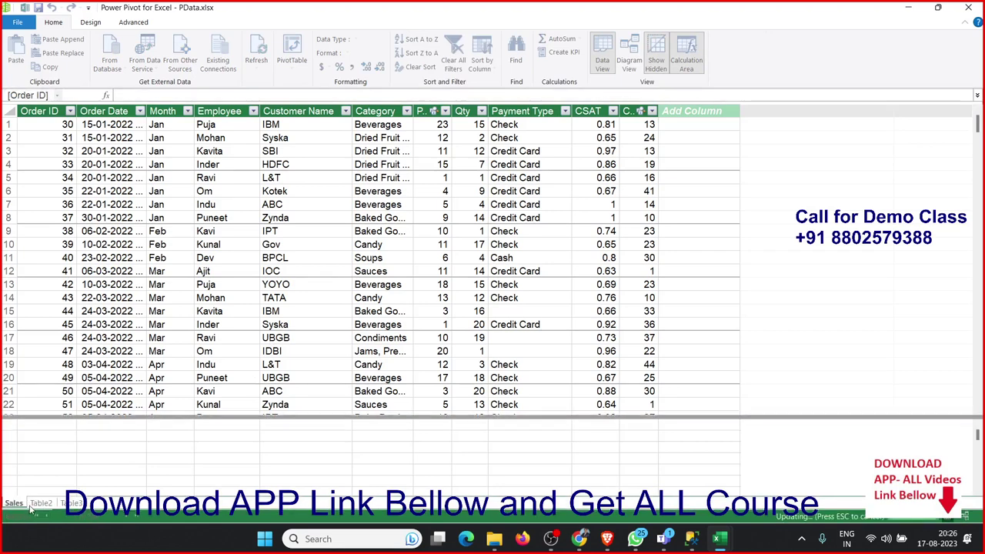
Rename Table2 to Pro and Table3 to Cust
left_click(40, 504)
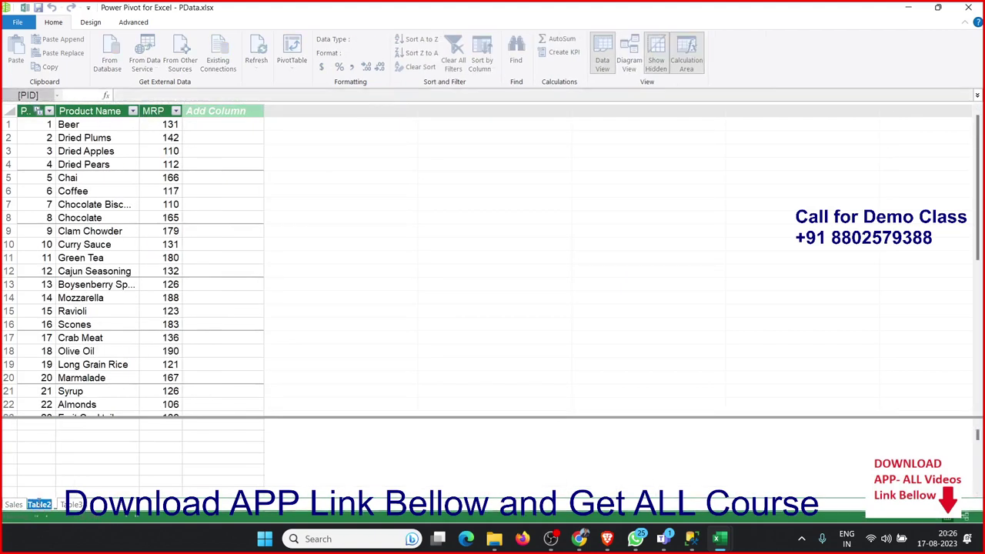
type("P")
type("ro")
key("Escape")
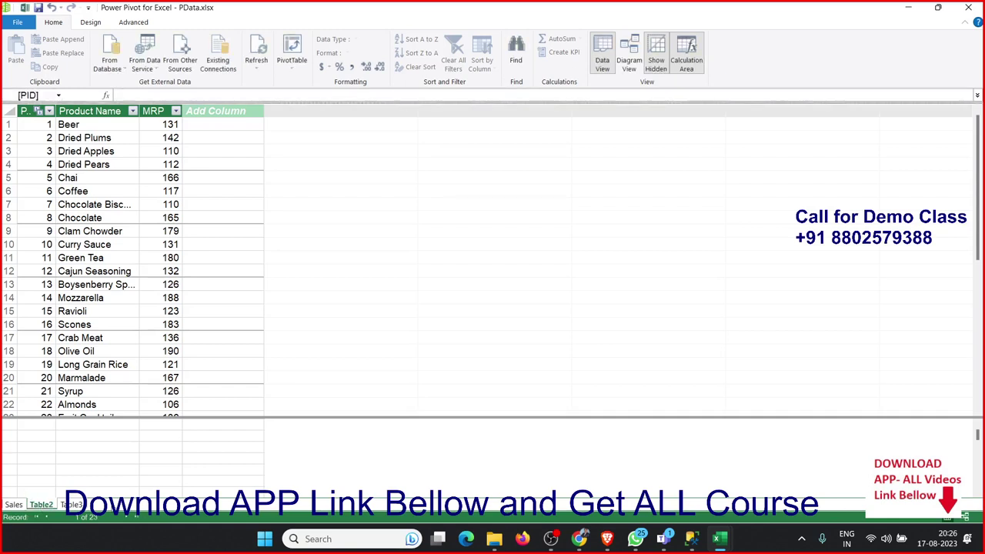
double_click(40, 503)
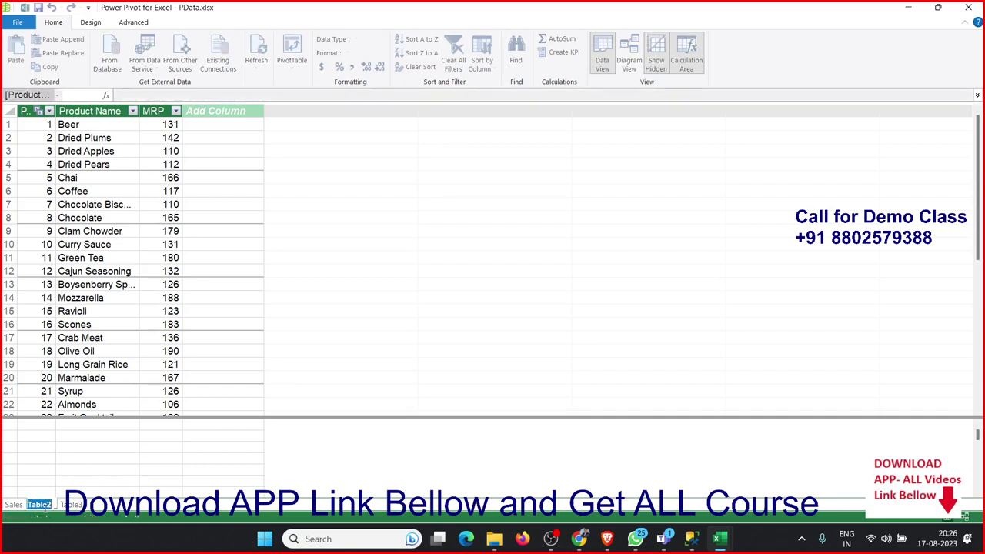
type("Pr")
type("o")
key("Return")
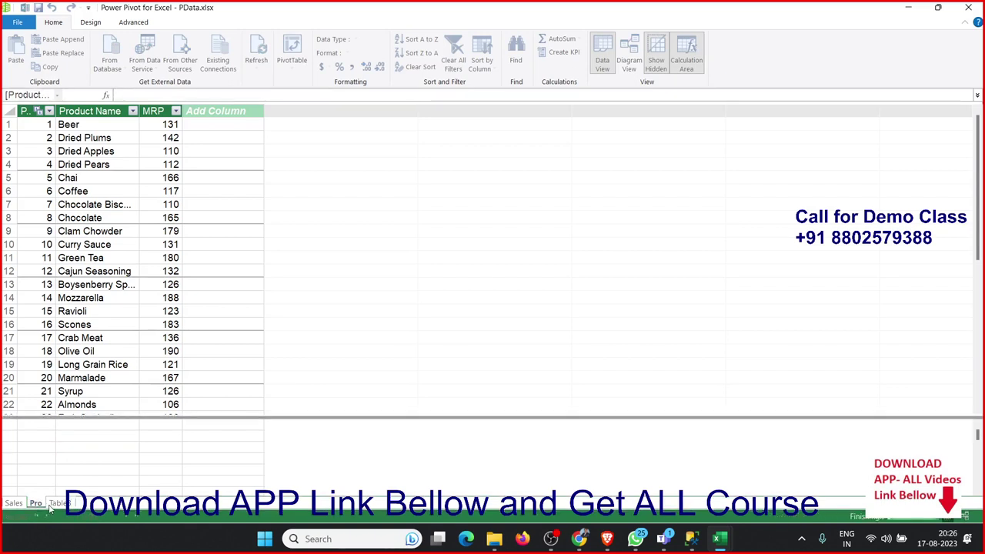
double_click(52, 504)
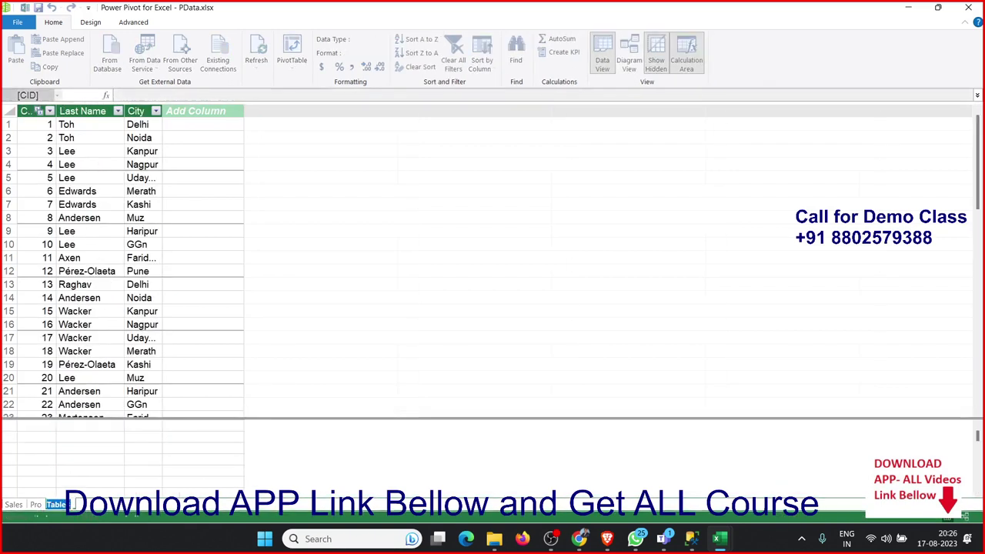
type("Cust")
key("Escape")
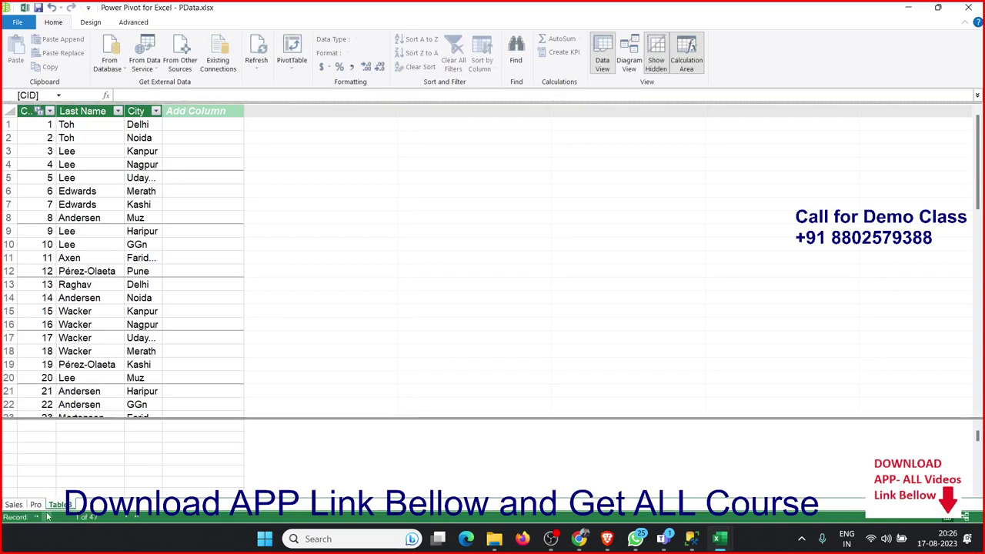
double_click(55, 505)
type("Cust")
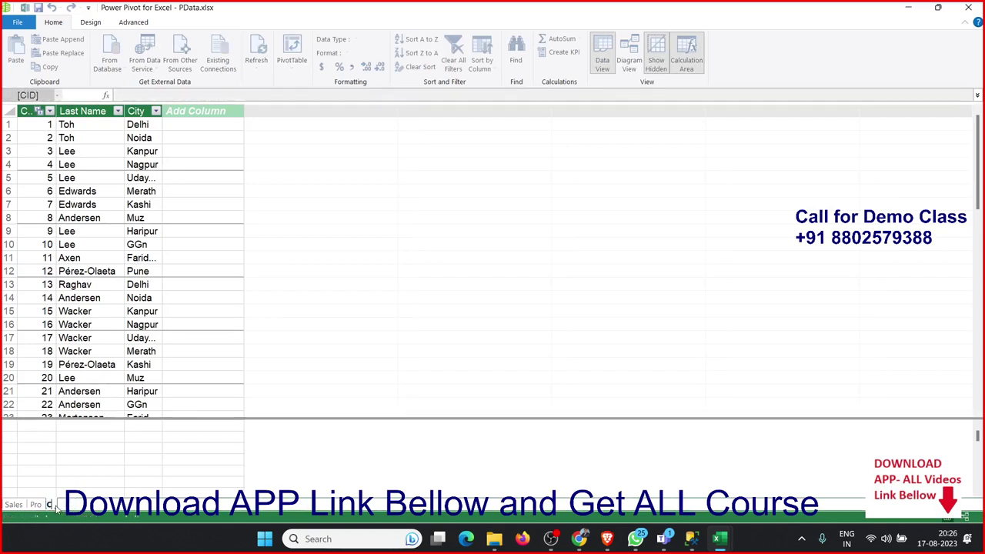
key("Return")
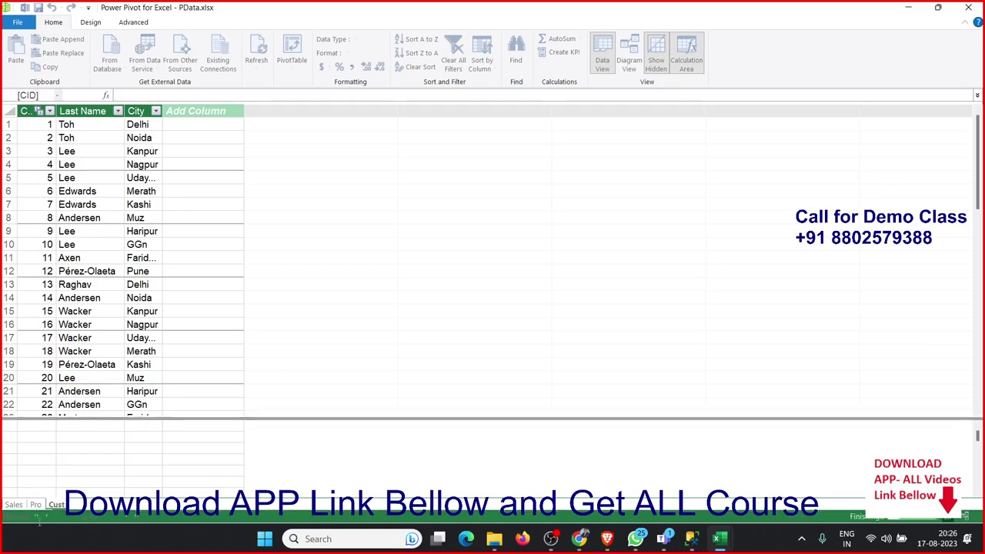
Add a new column to the Sales table and name it PName
left_click(14, 505)
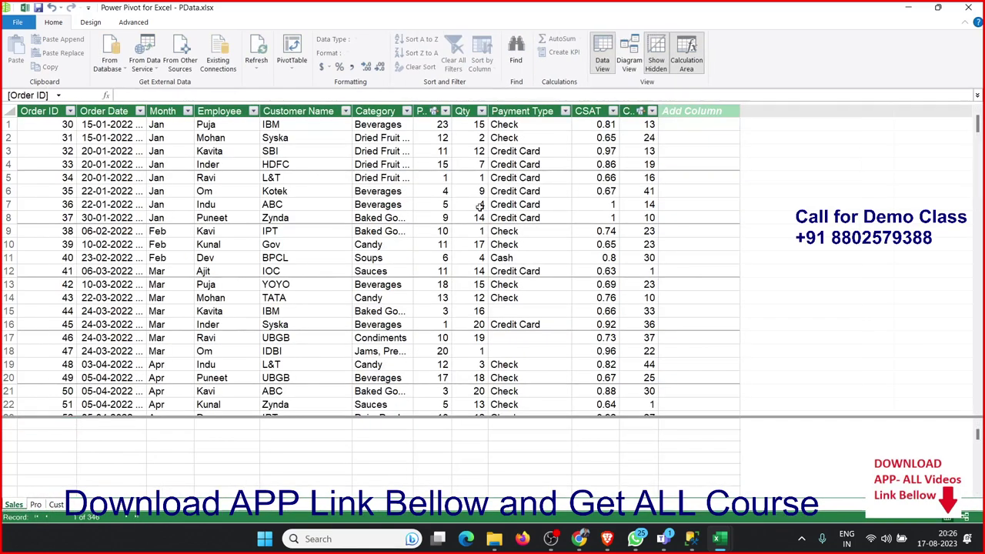
left_click(599, 178)
left_click(716, 176)
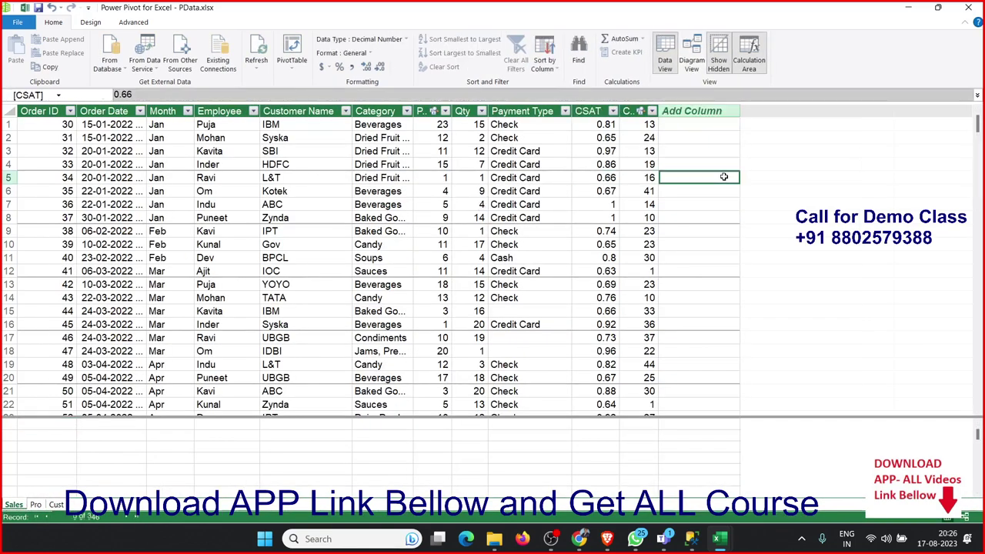
left_click(699, 111)
double_click(699, 112)
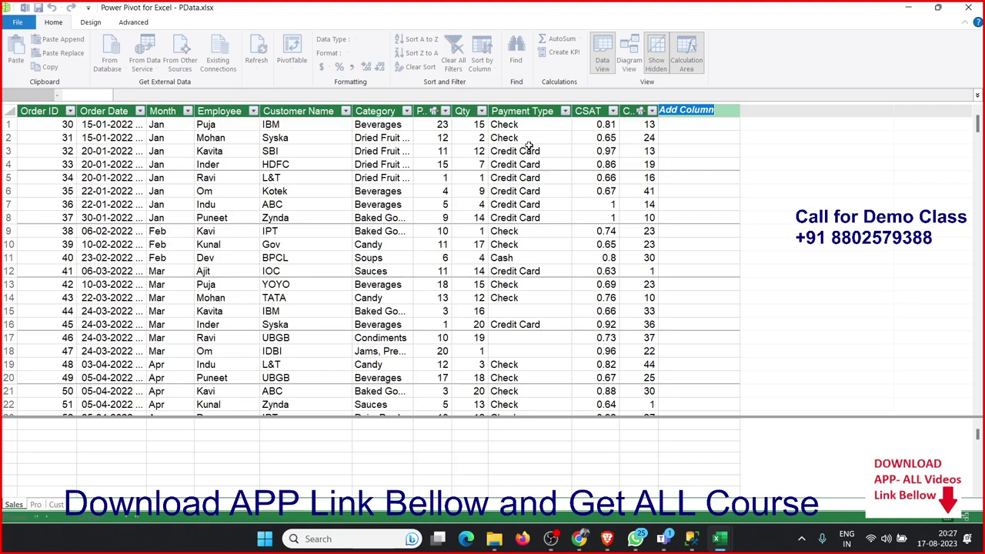
type("PName")
key("Return")
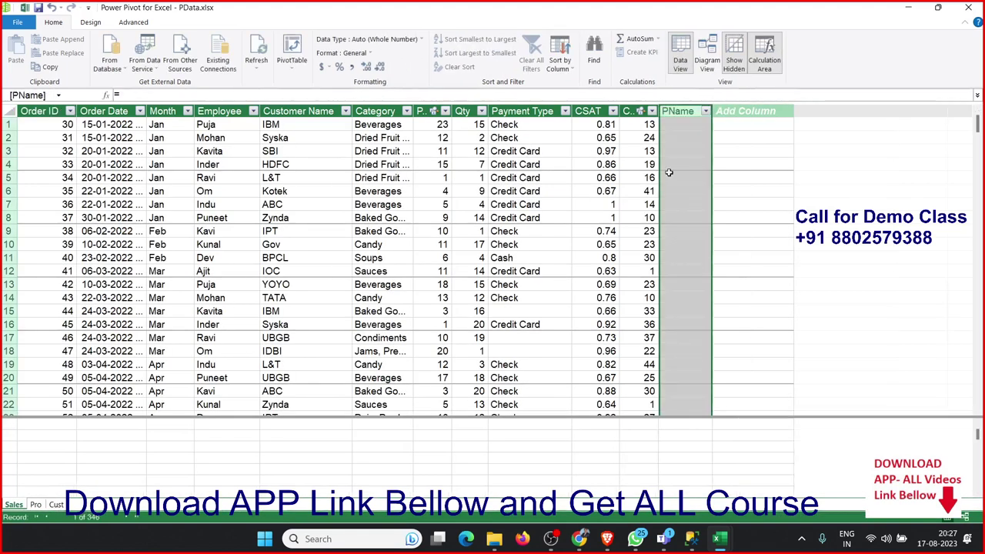
Fill PName with the formula =RELATED(Pro[Product Name])
left_click(683, 124)
left_click(188, 95)
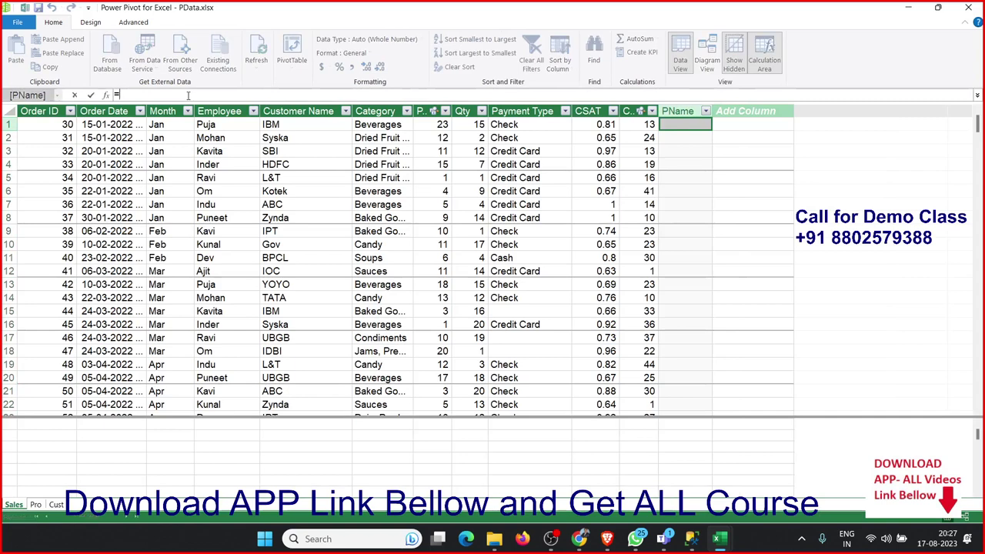
type("=re")
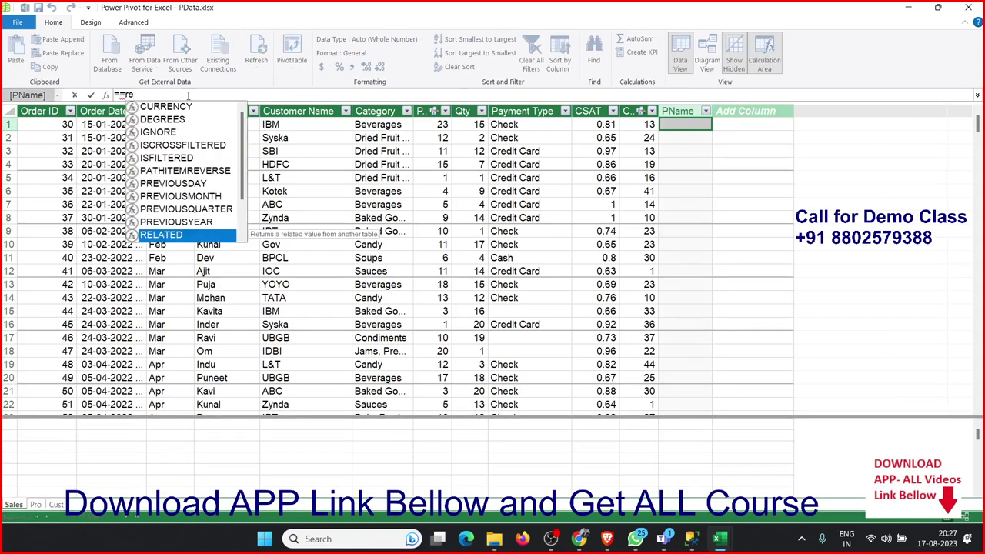
key("BackSpace")
key("BackSpace")
type("r")
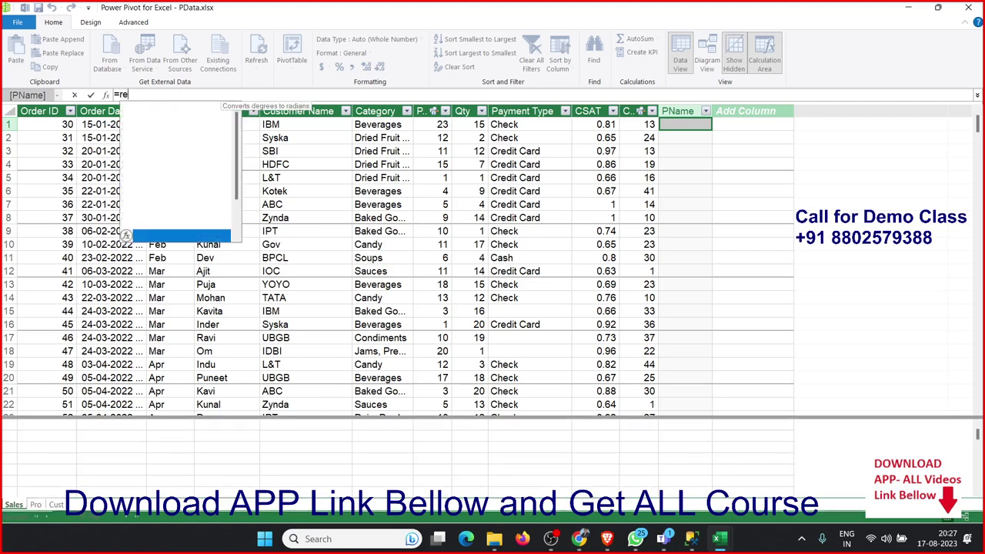
type("e")
key("Tab")
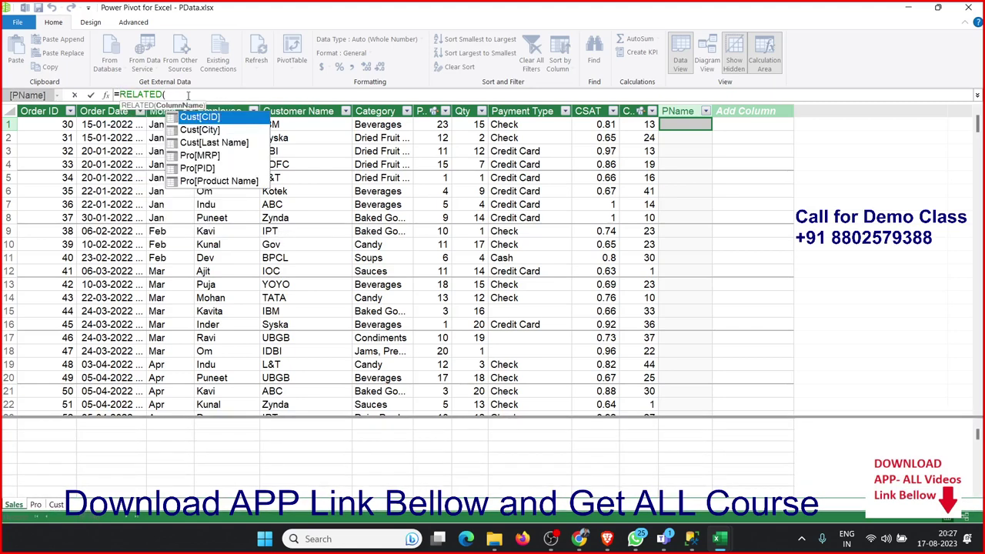
key("Down")
key("Down")
key("Down")
key("Up")
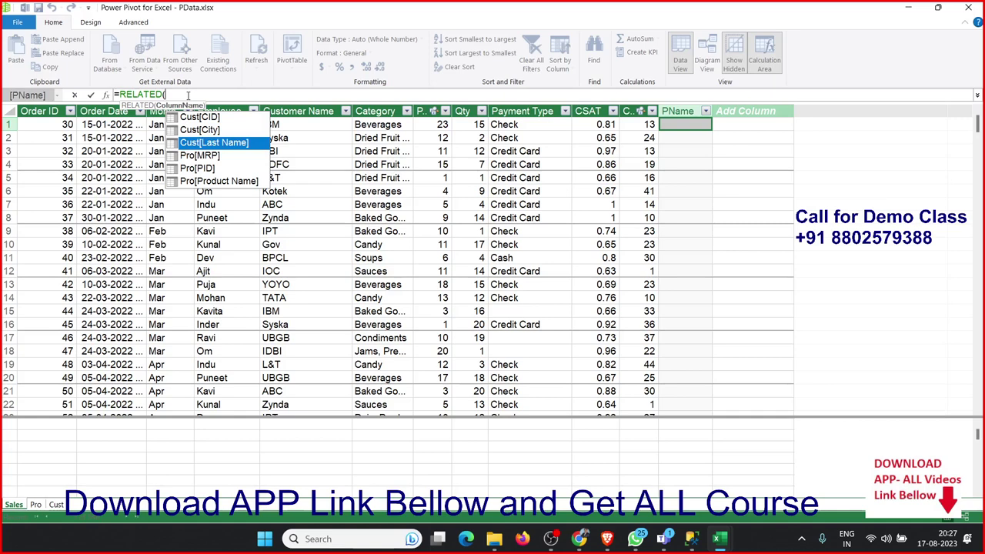
key("Down")
key("Down")
key("Down")
key("Tab")
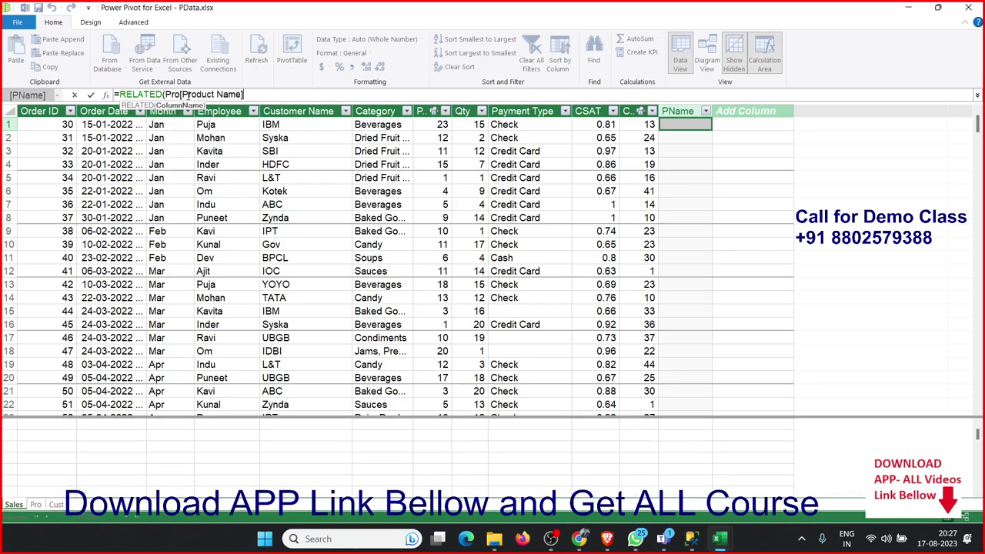
type(")")
key("Return")
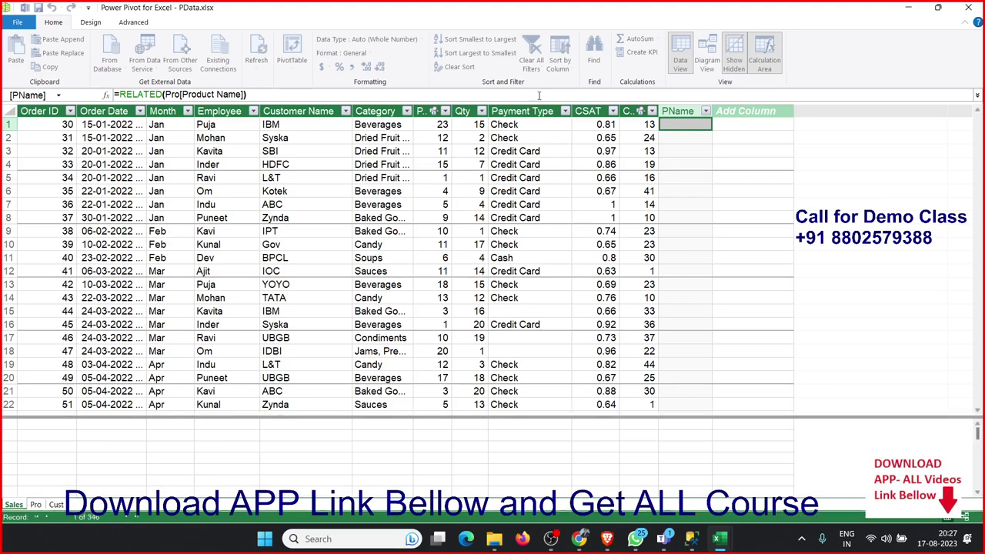
left_click(680, 112)
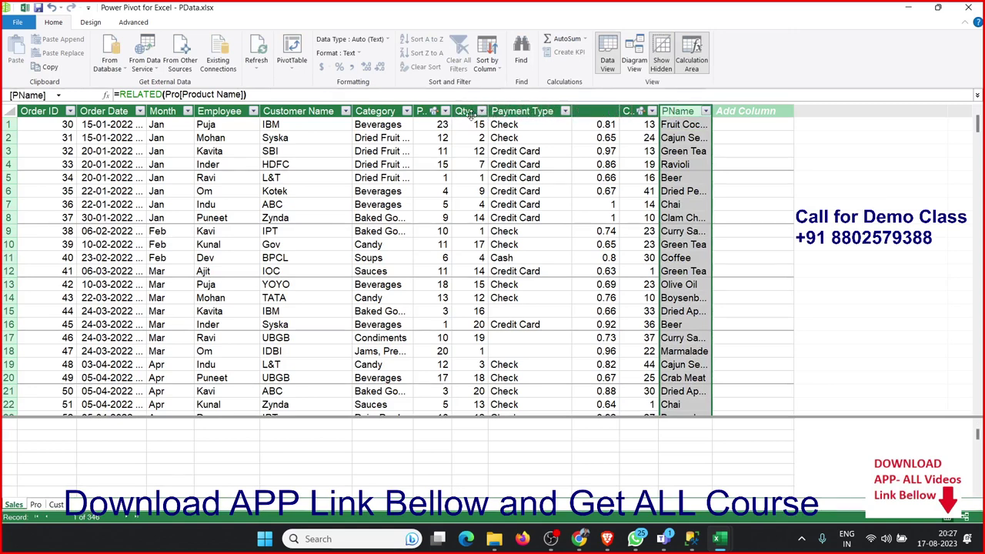
Move PName before Qty and add a new column named MRP
left_click_drag(463, 112, 468, 112)
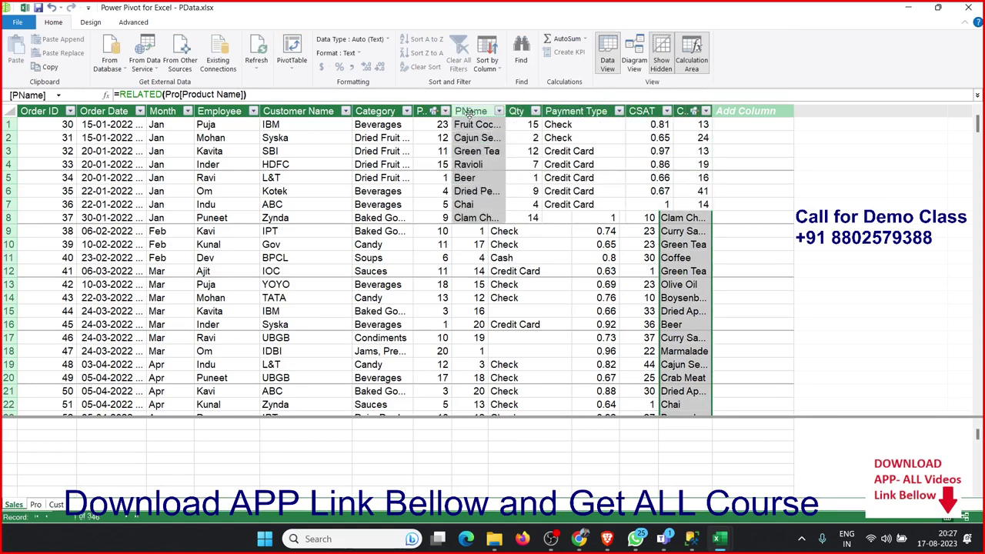
left_click(739, 112)
double_click(740, 112)
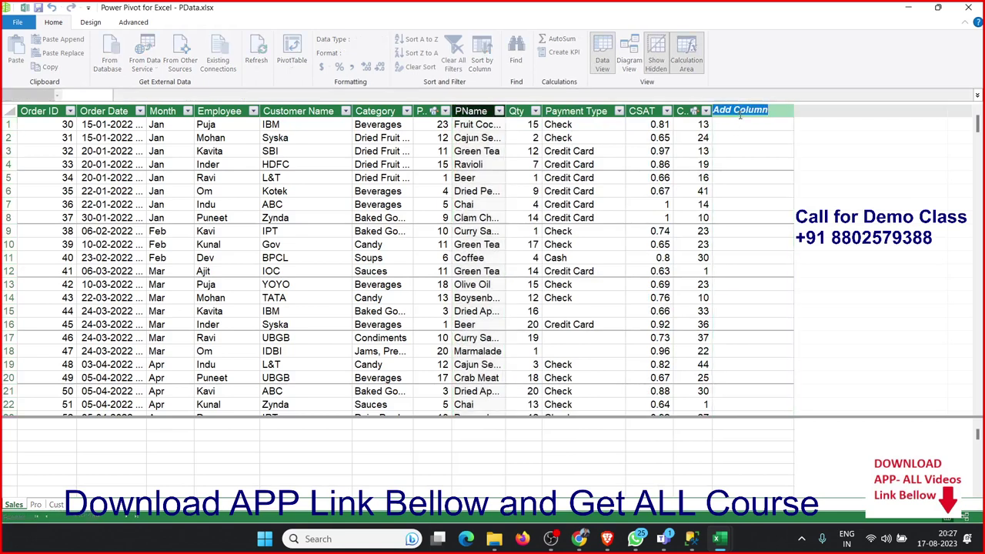
type("MRP")
key("Return")
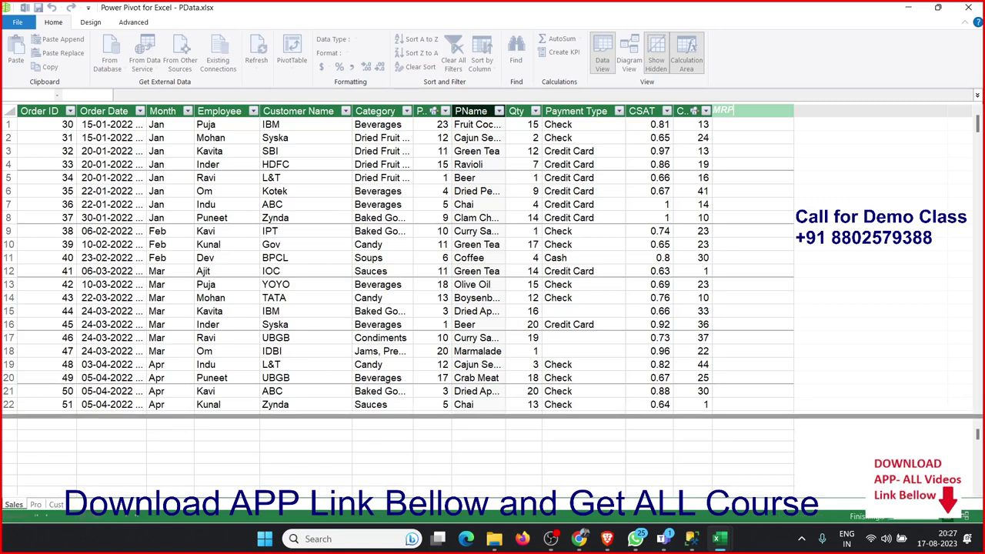
Fill MRP with =RELATED(Pro[MRP]) and place it between Qty and Payment Type
left_click(174, 94)
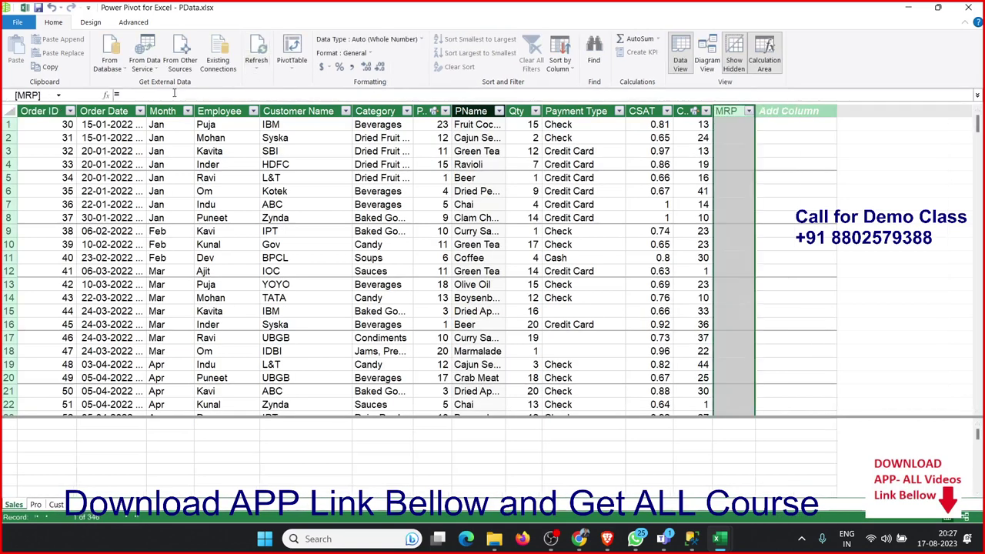
type("=r")
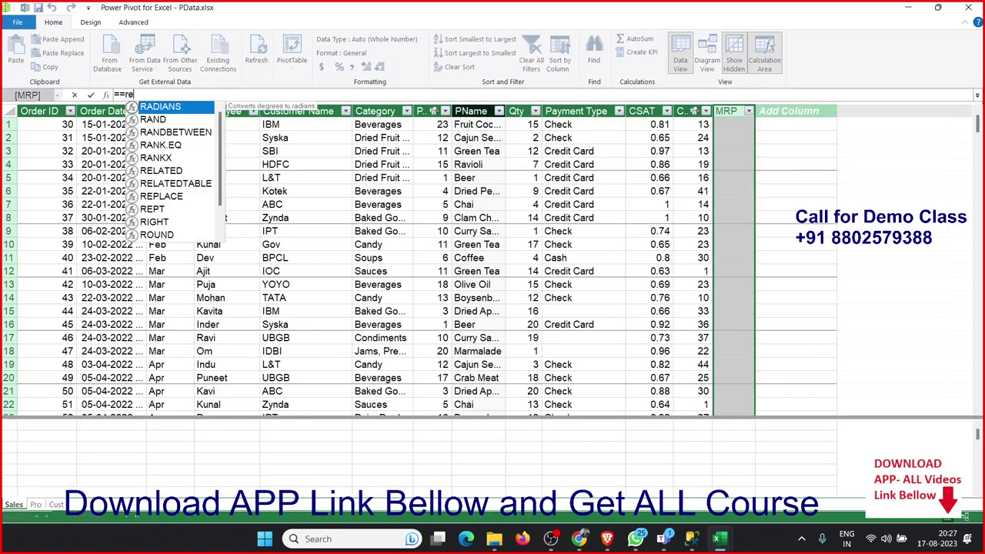
type("e")
key("BackSpace")
key("BackSpace")
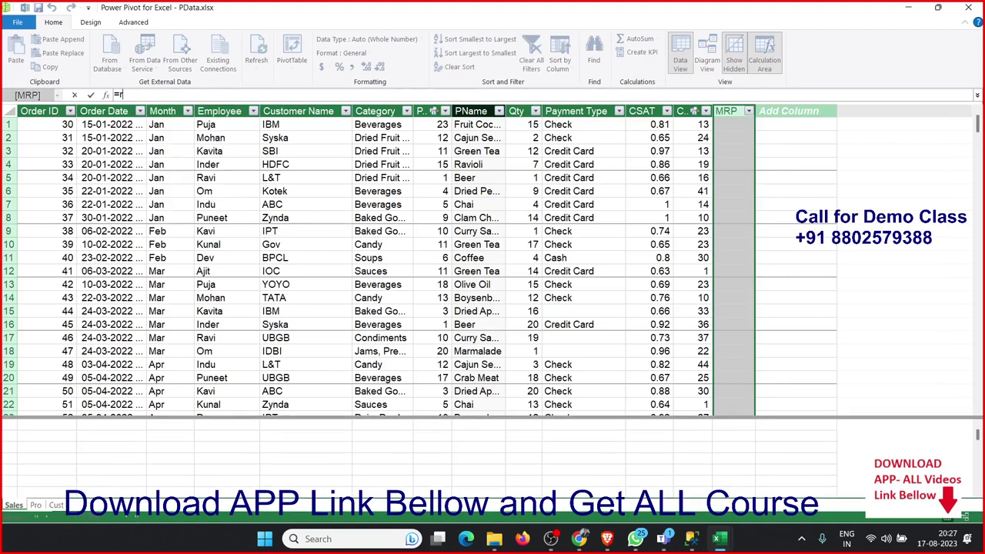
type("rel")
key("Tab")
key("Down")
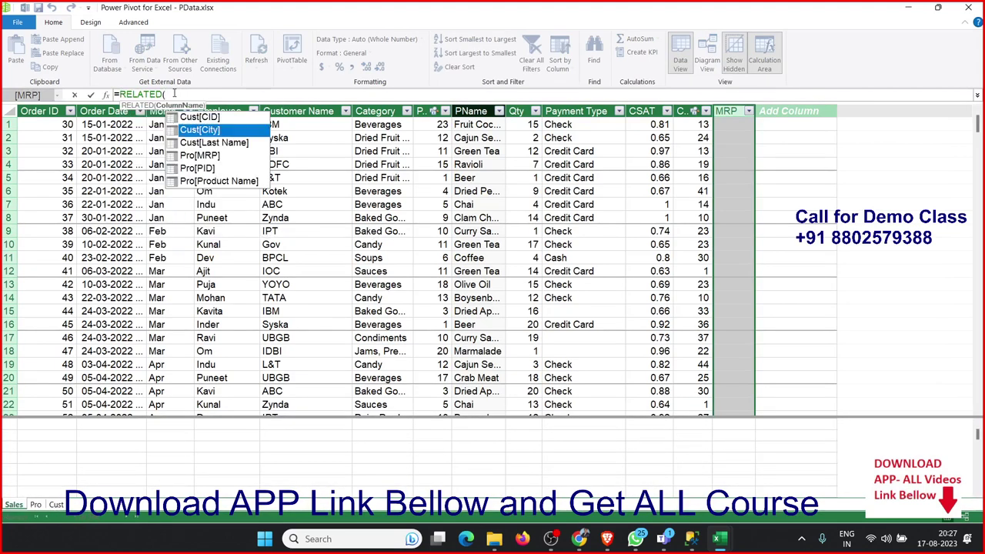
key("Down")
key("Down")
key("Tab")
type(")")
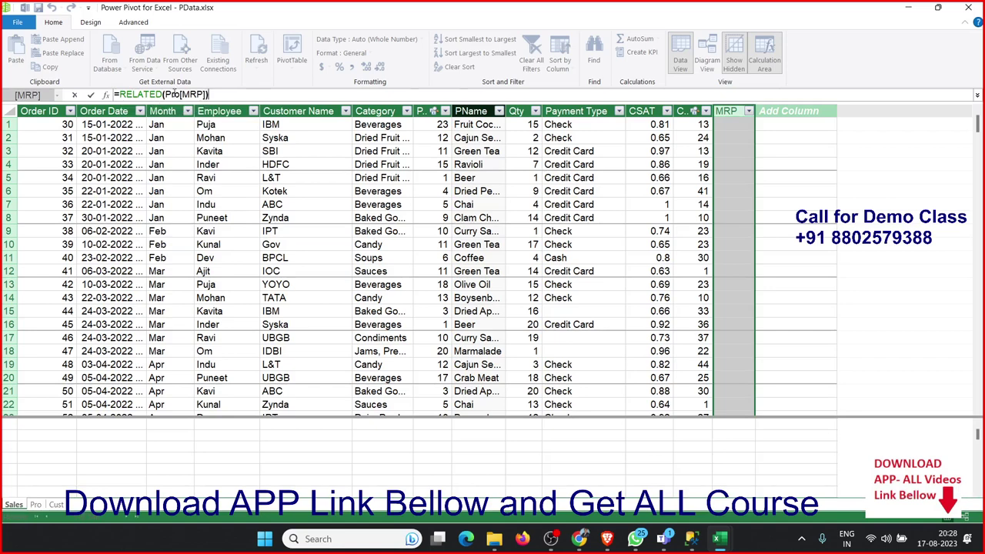
key("Return")
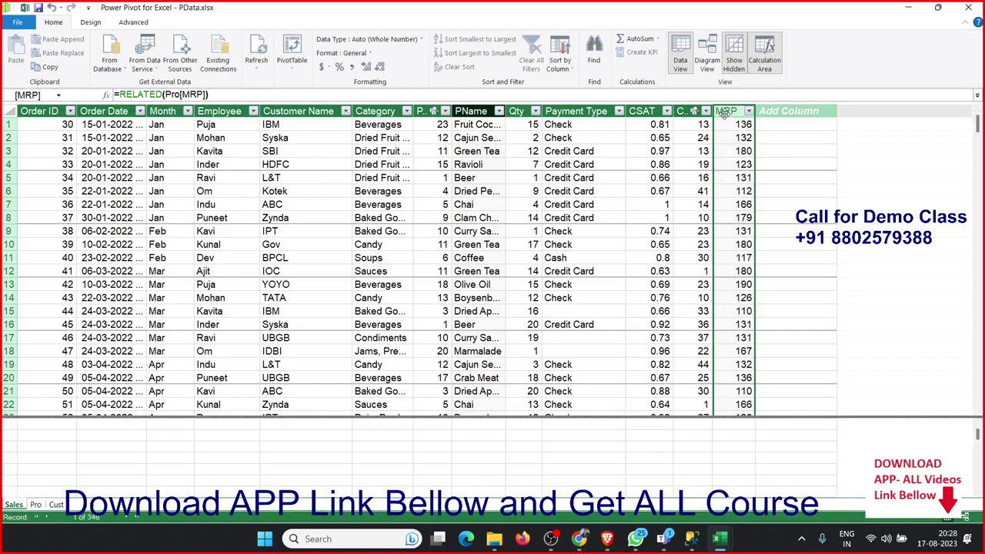
left_click_drag(545, 113, 544, 113)
left_click(565, 125)
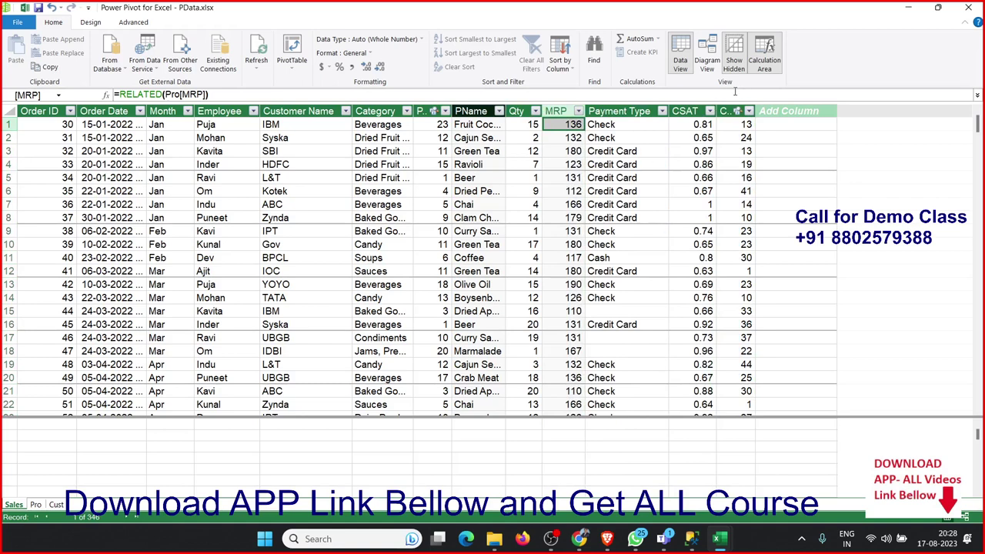
Add a new column named AMT with the formula =[Qty]*[MRP]
double_click(788, 111)
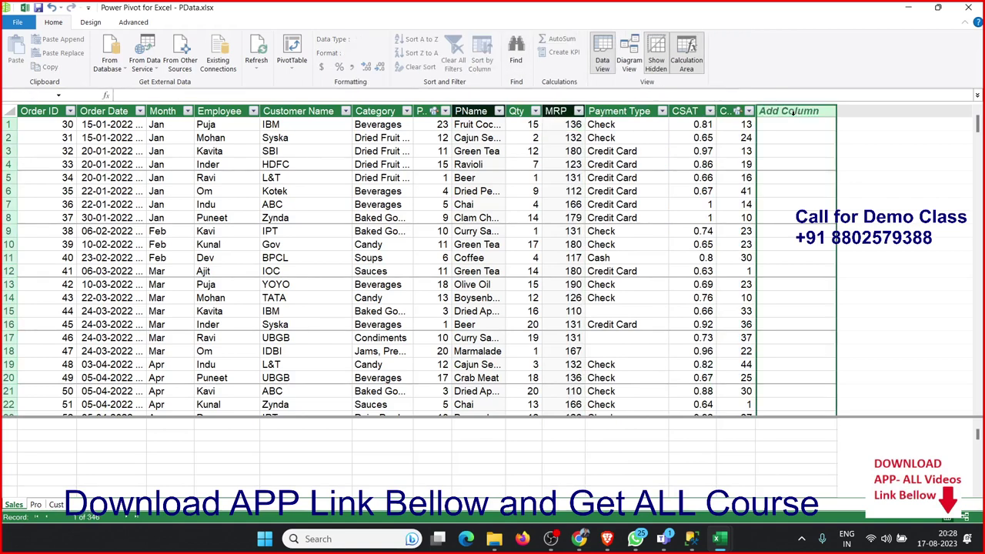
type("AM")
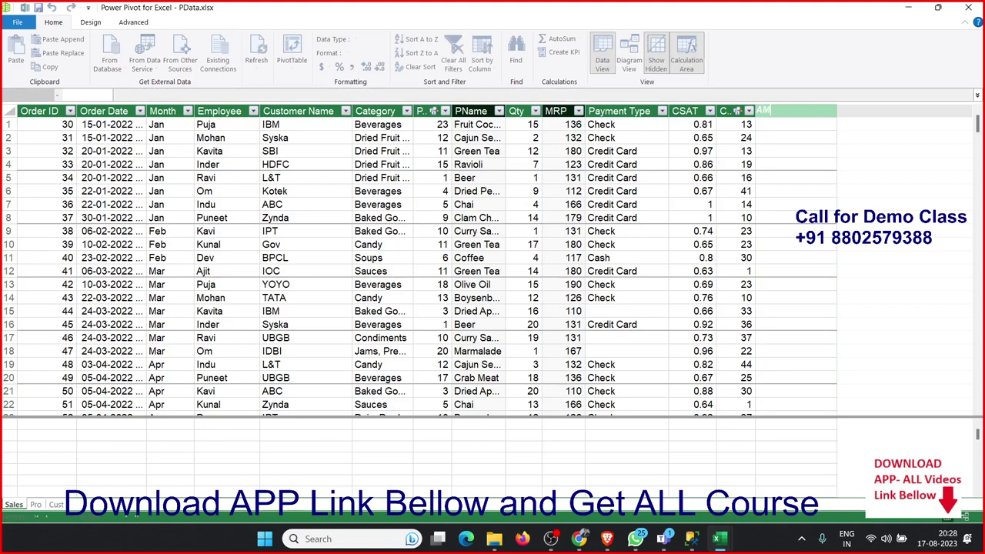
type("T")
key("Return")
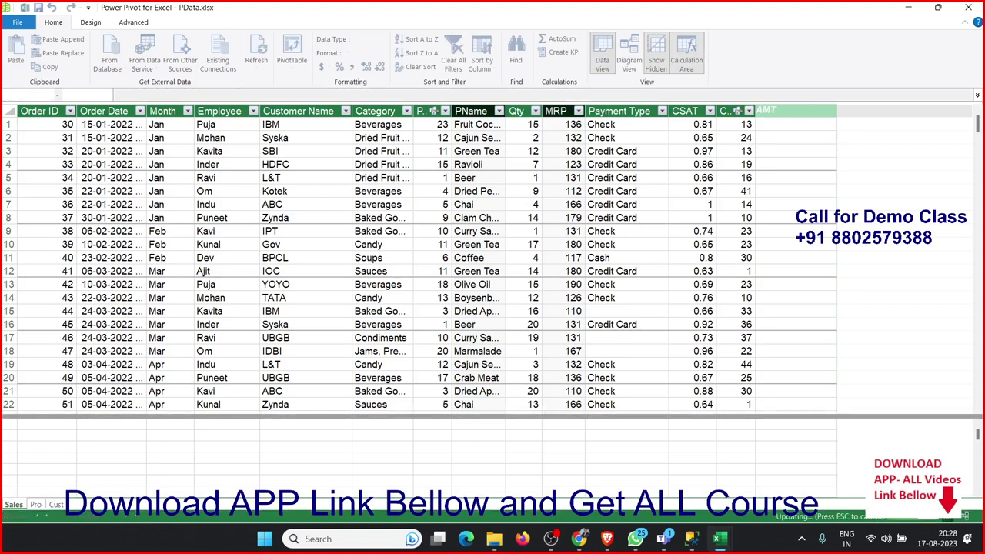
left_click(781, 125)
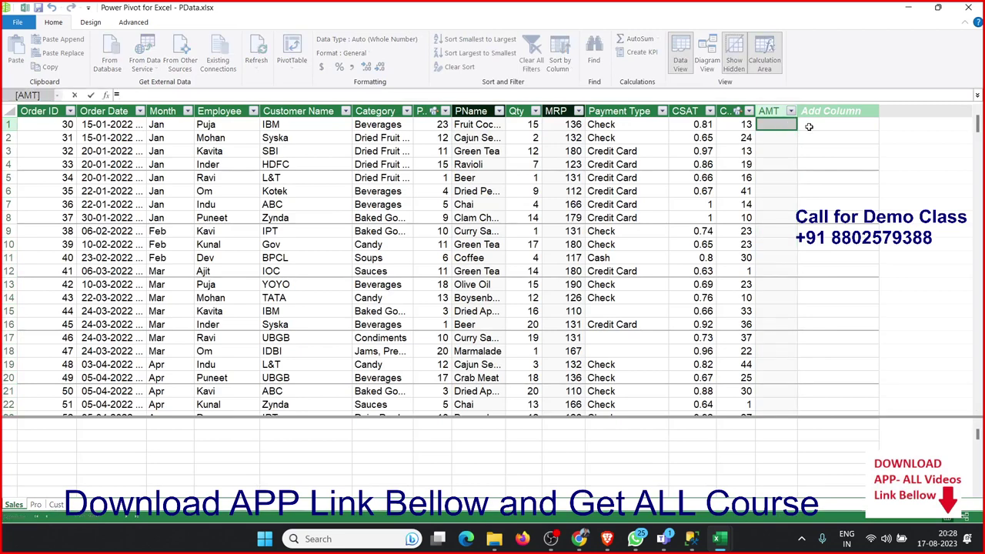
type("q")
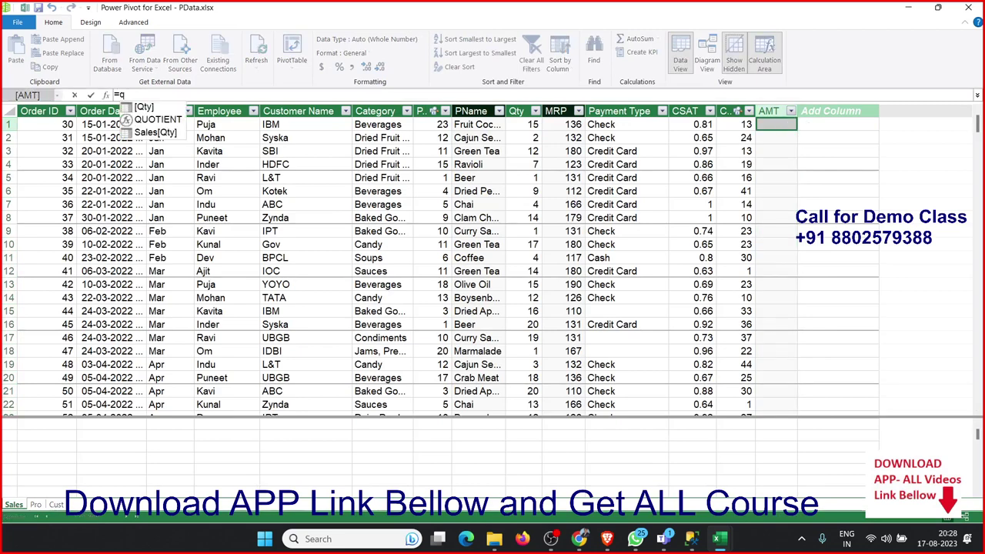
type("ty")
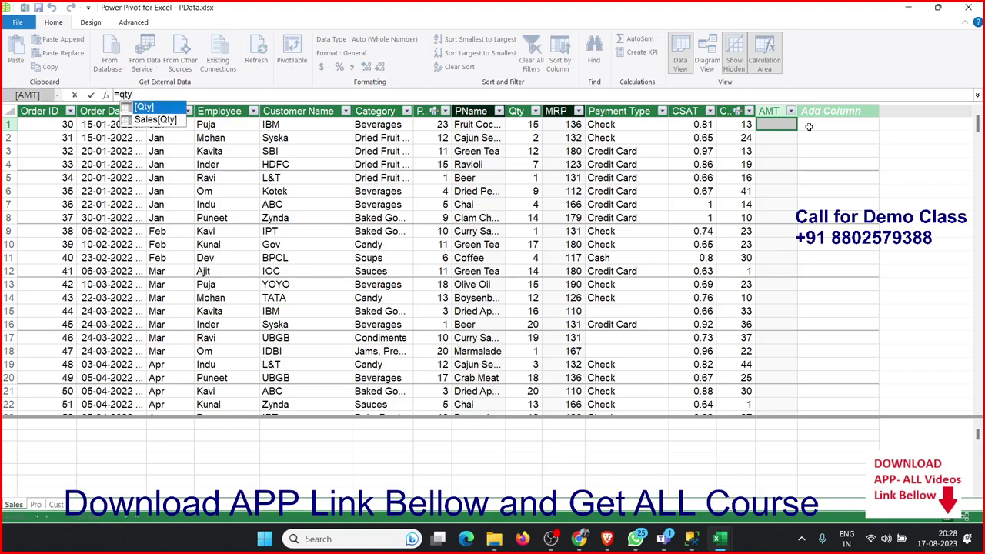
key("Tab")
type("*")
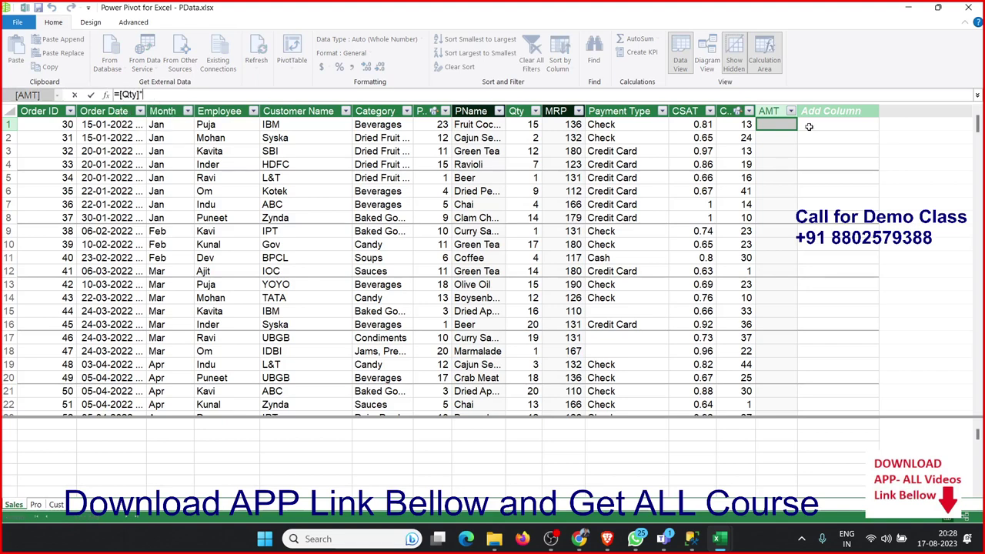
type("mrp")
key("Tab")
key("Return")
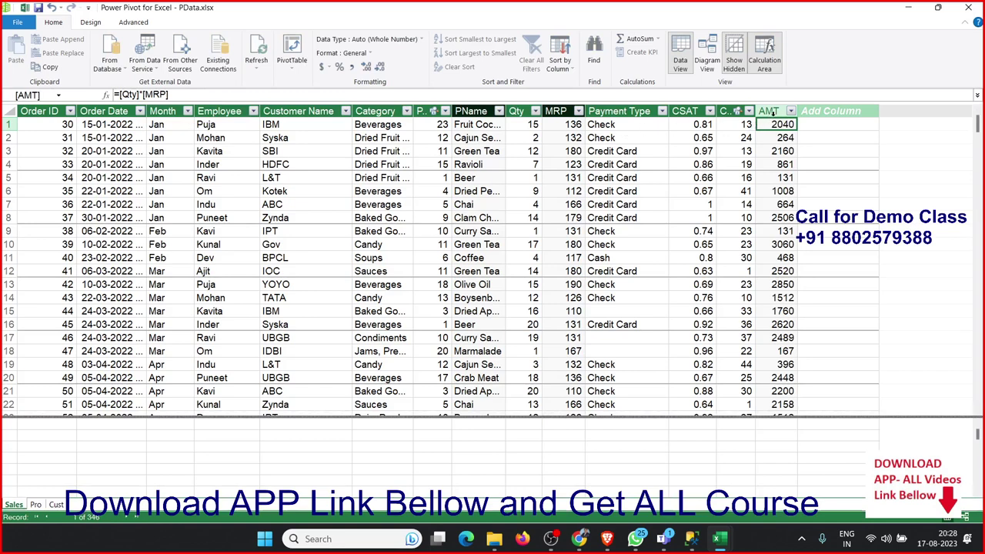
Move the AMT column between MRP and Payment Type
left_click(769, 113)
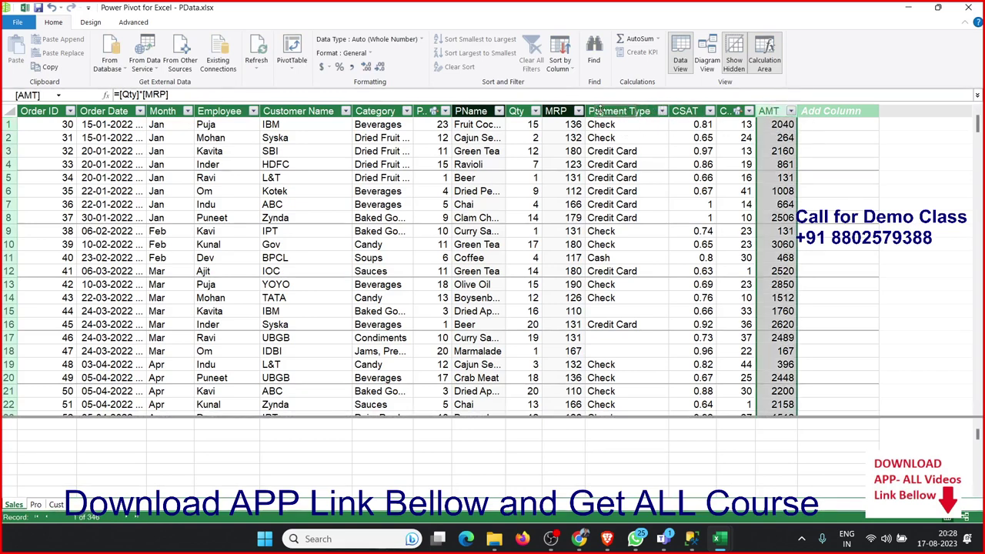
left_click_drag(653, 111, 645, 121)
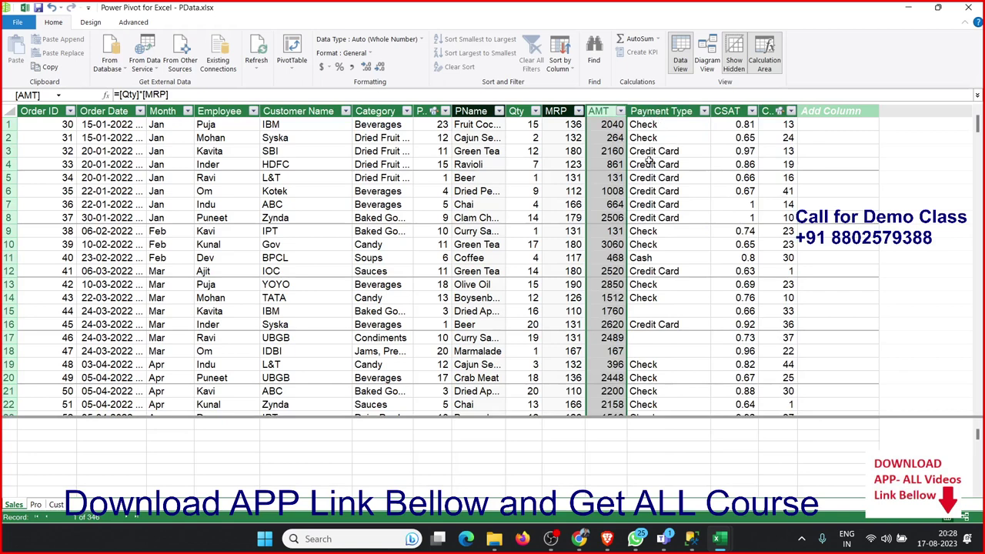
left_click(614, 125)
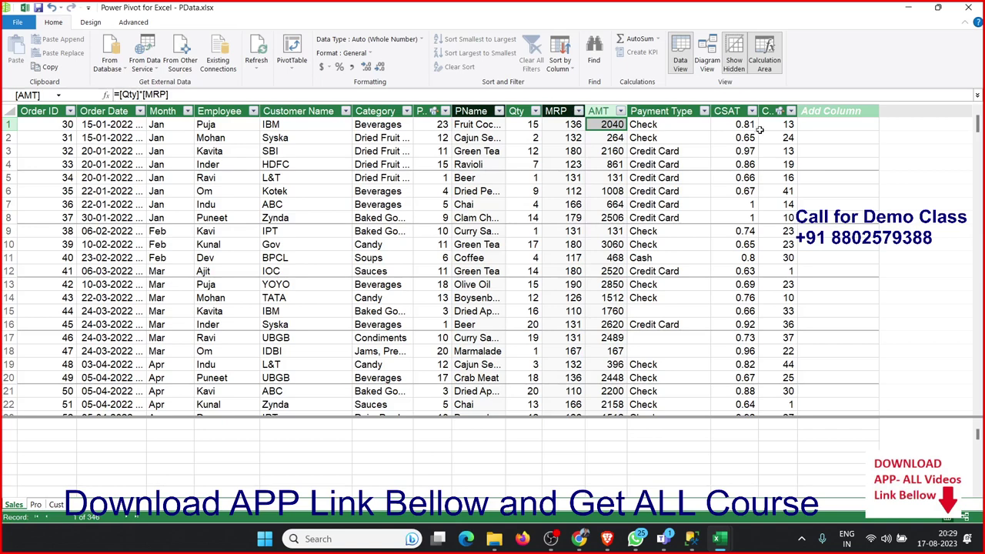
Add a new column named GST to the Sales table
left_click(818, 113)
double_click(819, 111)
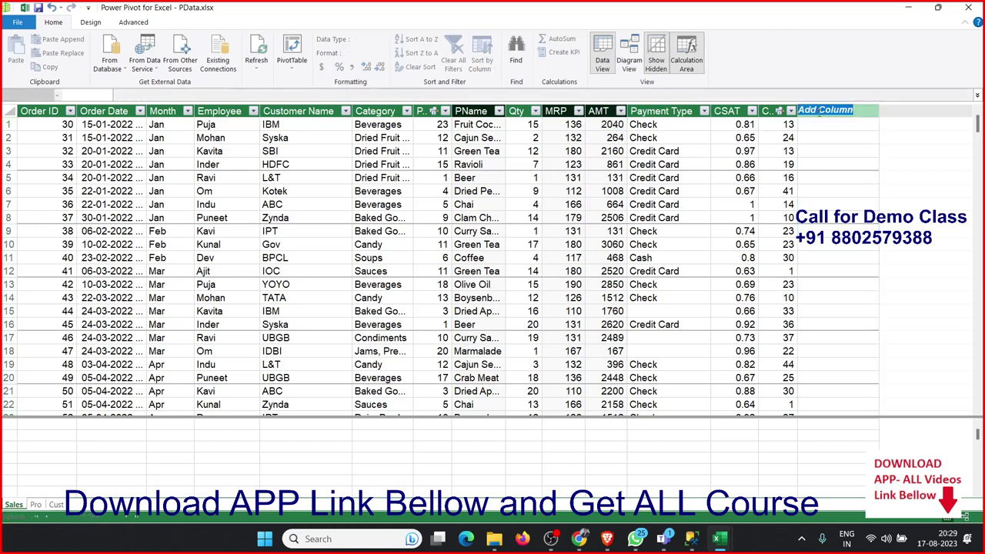
type("GS")
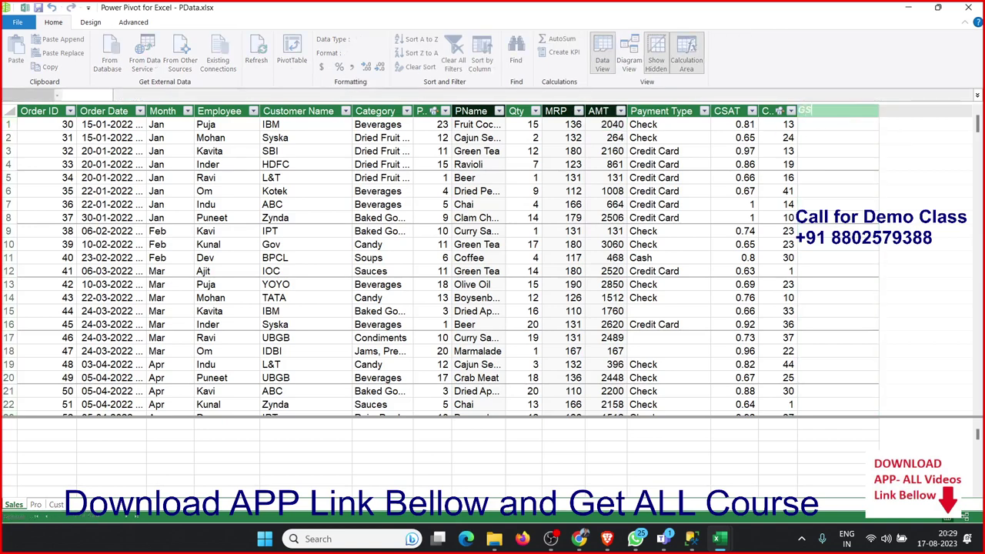
type("T")
key("Return")
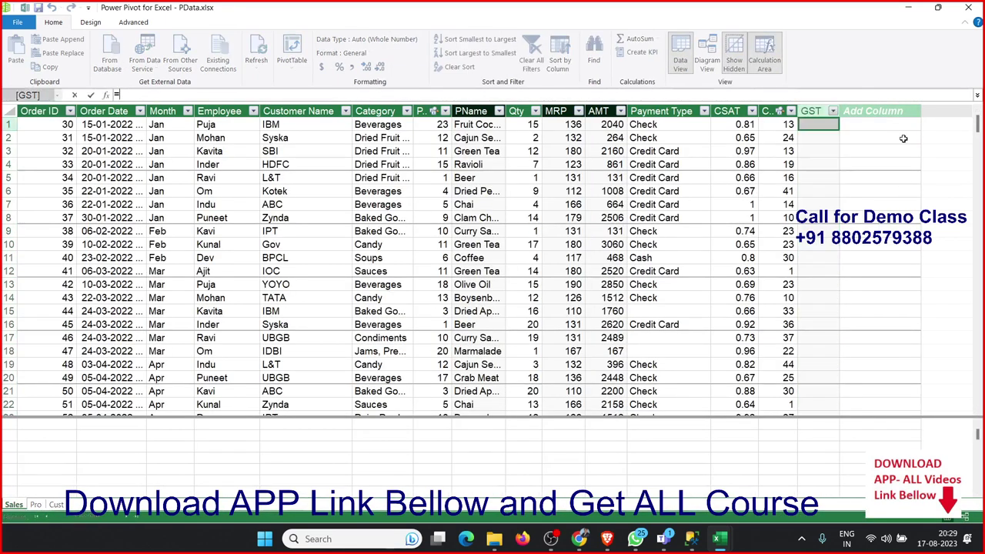
Give GST the formula =IF([AMT]>500,[AMT]*0.12,[AMT]*0.05)
type("IF")
key("Tab")
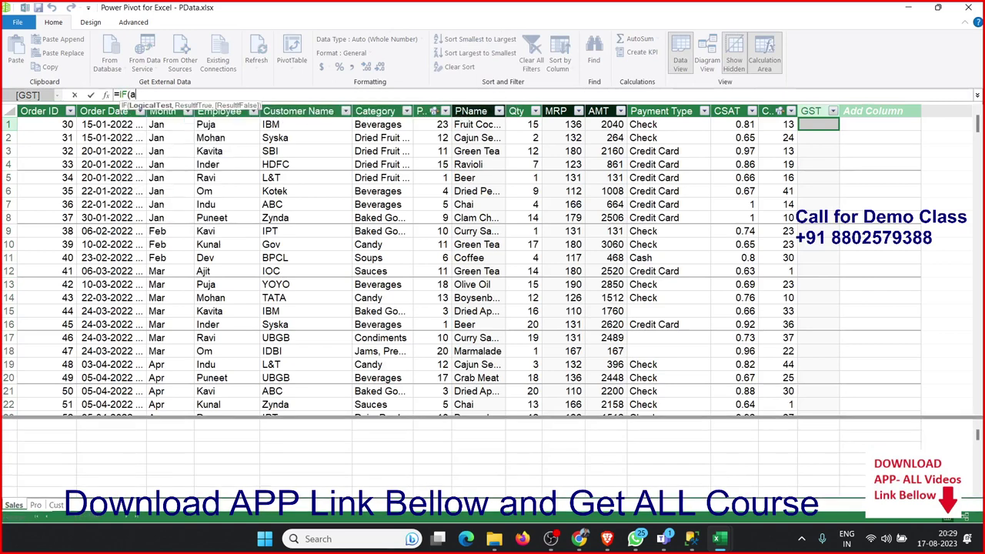
type("[AM")
key("Tab")
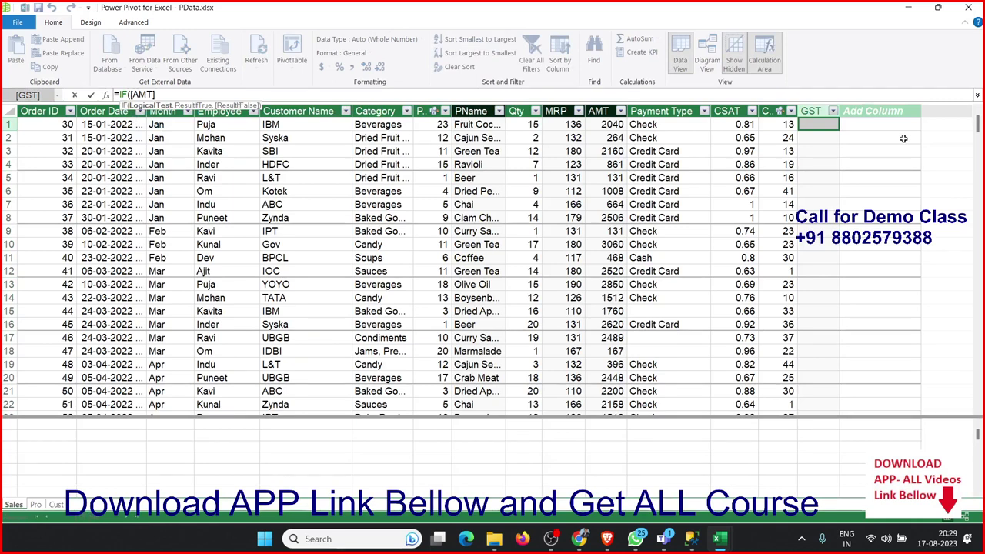
type(">")
type("500")
type(",")
type("[AM")
key("Tab")
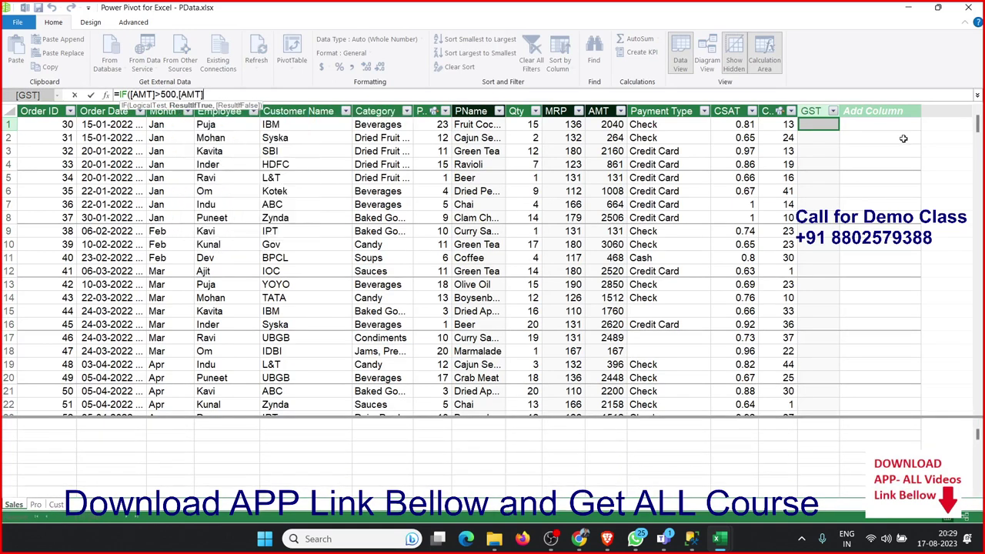
type("*12")
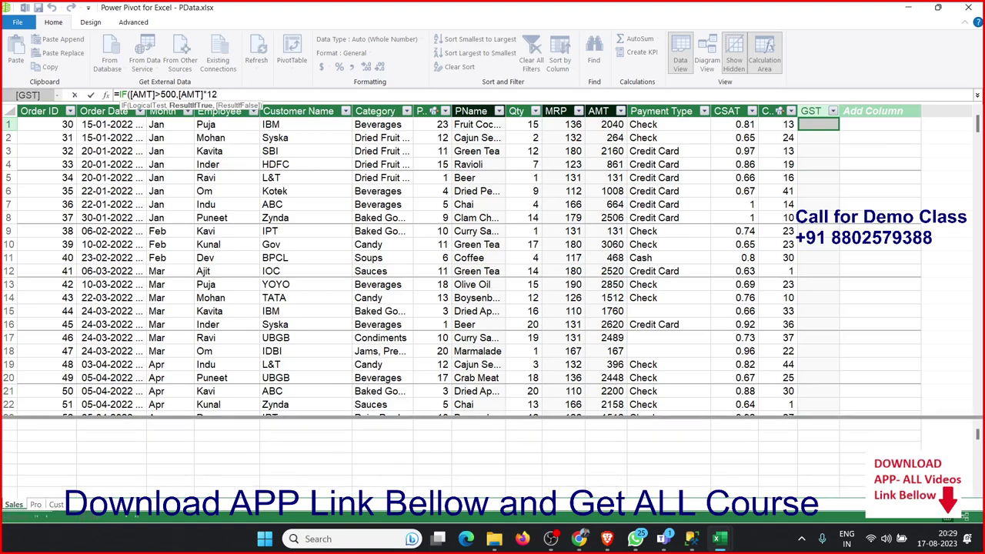
type("%")
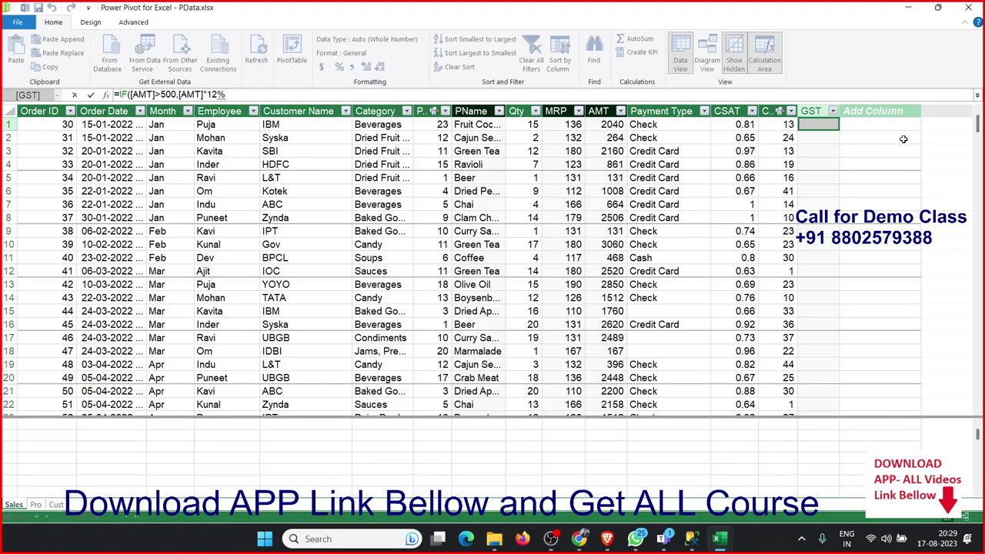
key("BackSpace")
key("BackSpace")
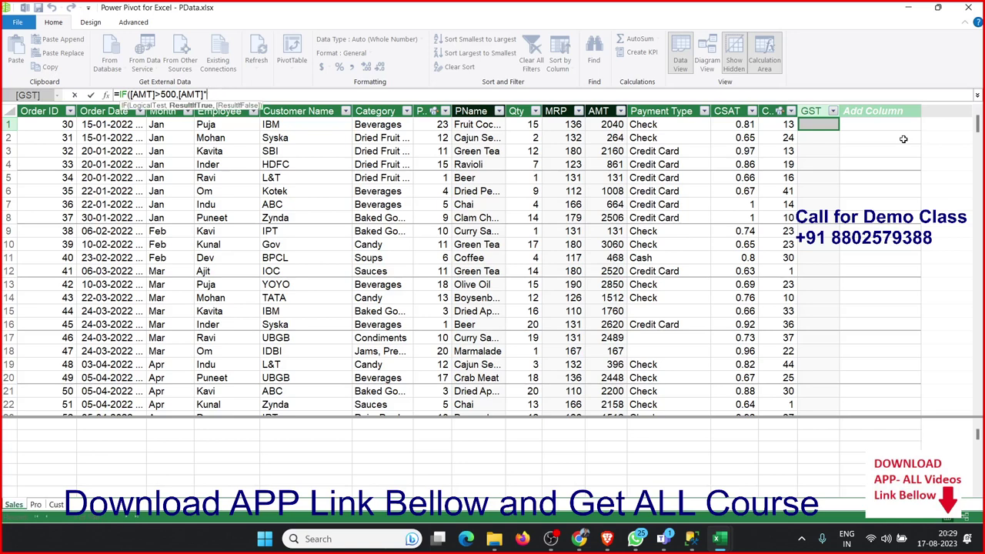
type("0.12")
type(",")
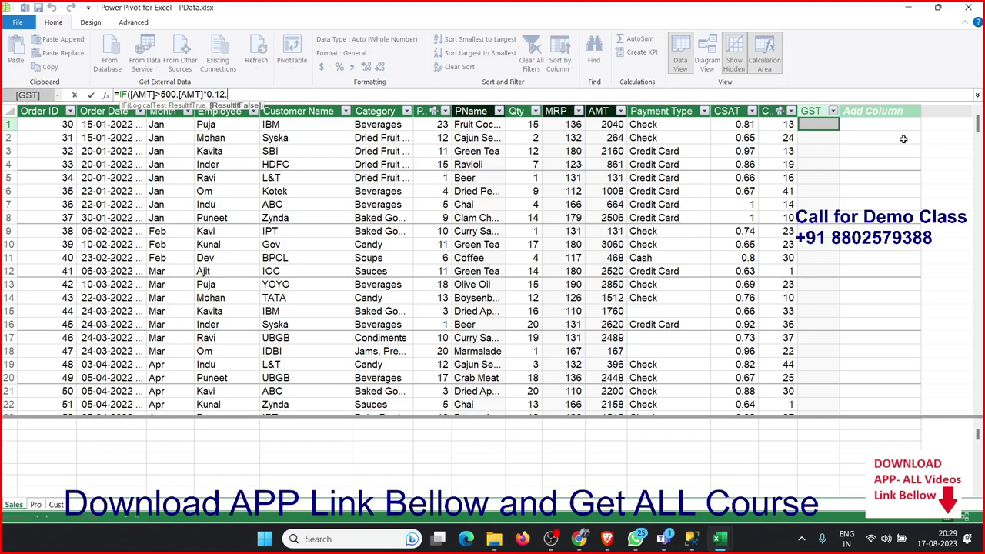
type("amt")
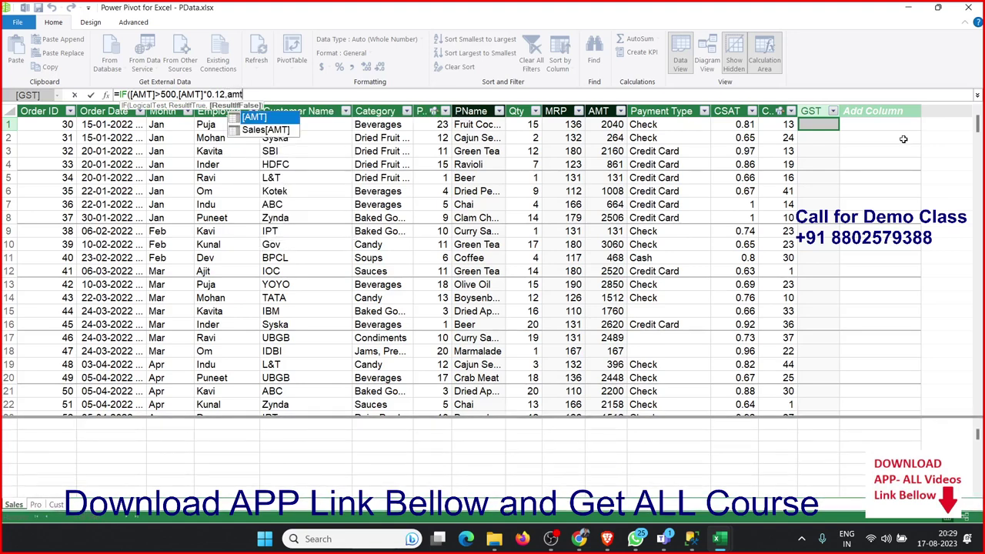
key("Tab")
type("*")
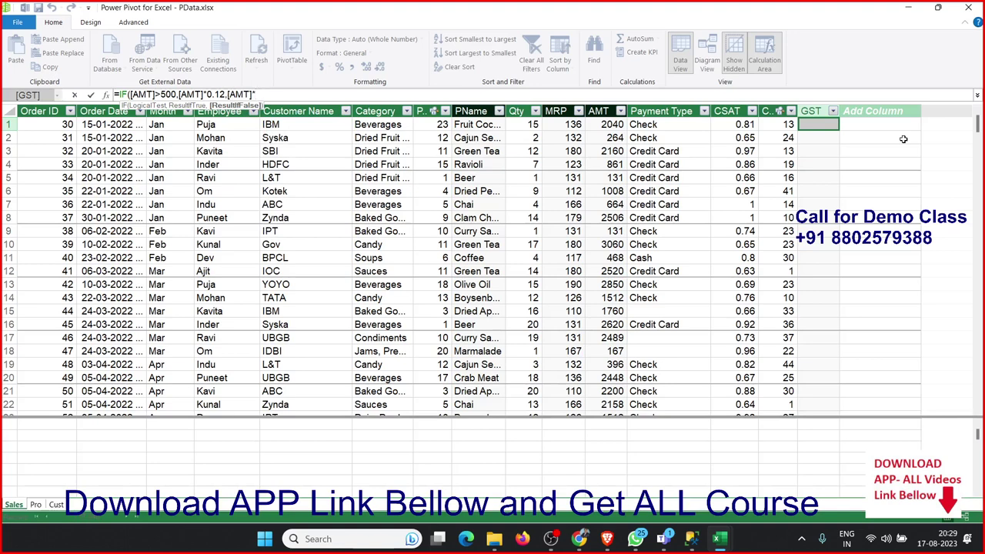
type("0.05")
type(")")
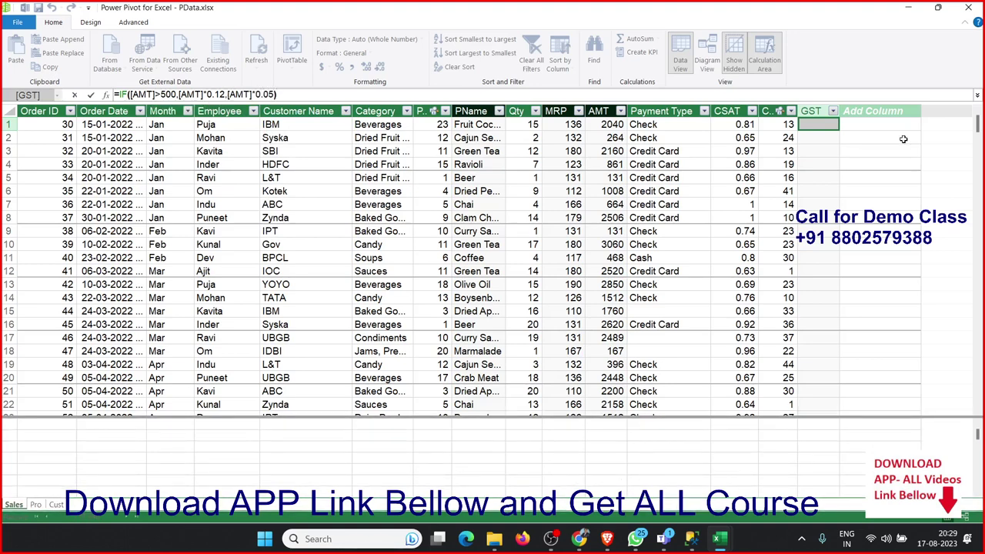
key("Return")
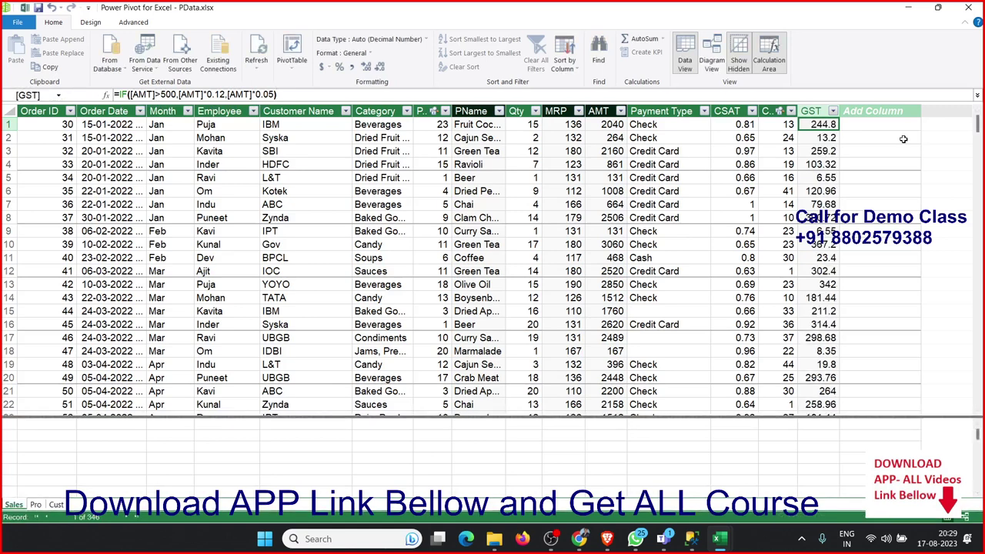
Move the GST column right after AMT and check its formula result
left_click(809, 114)
left_click_drag(814, 116, 613, 114)
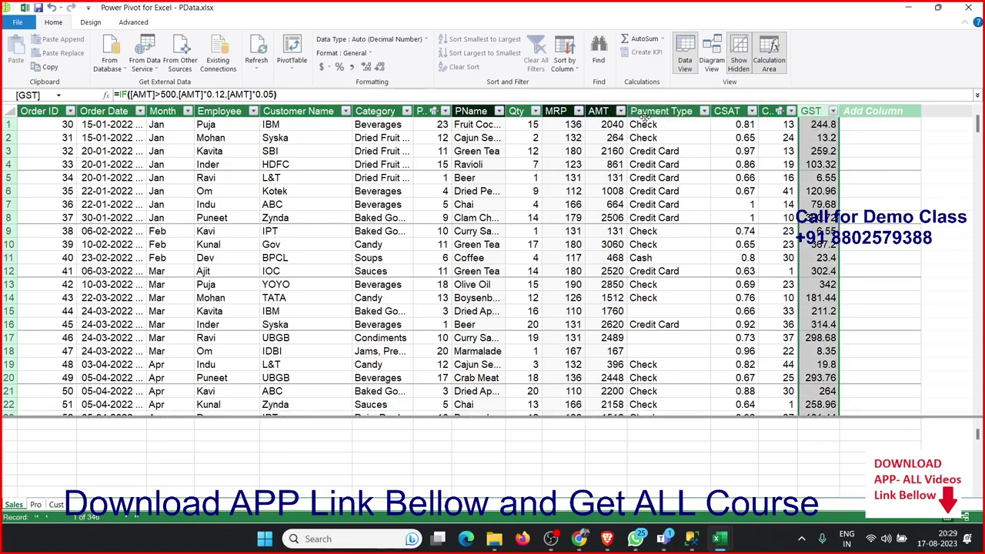
left_click_drag(613, 114, 646, 113)
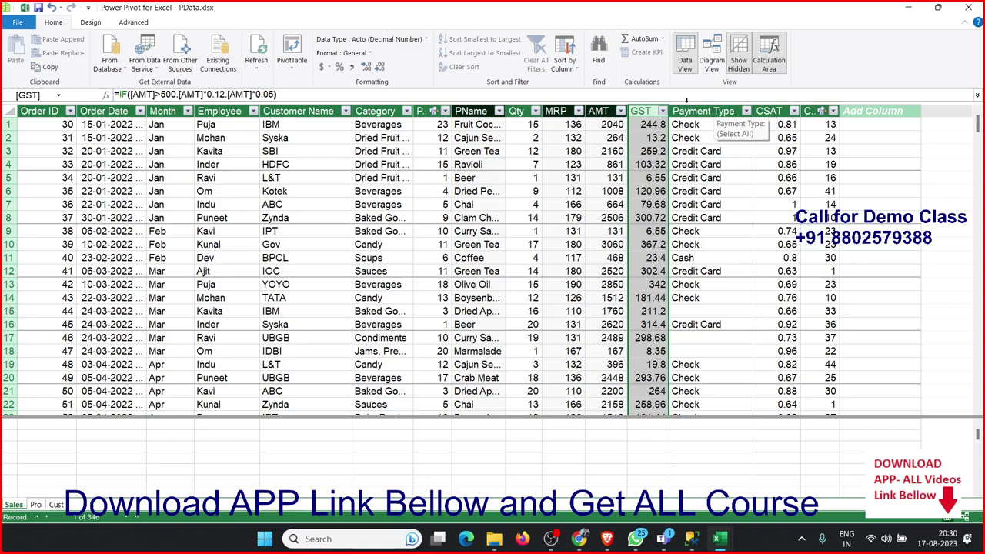
left_click(736, 152)
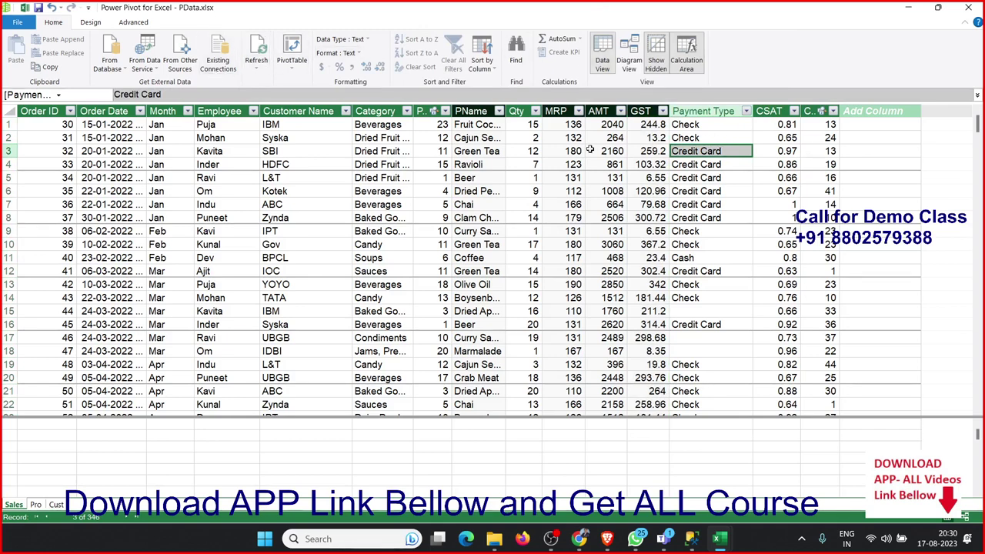
left_click(640, 151)
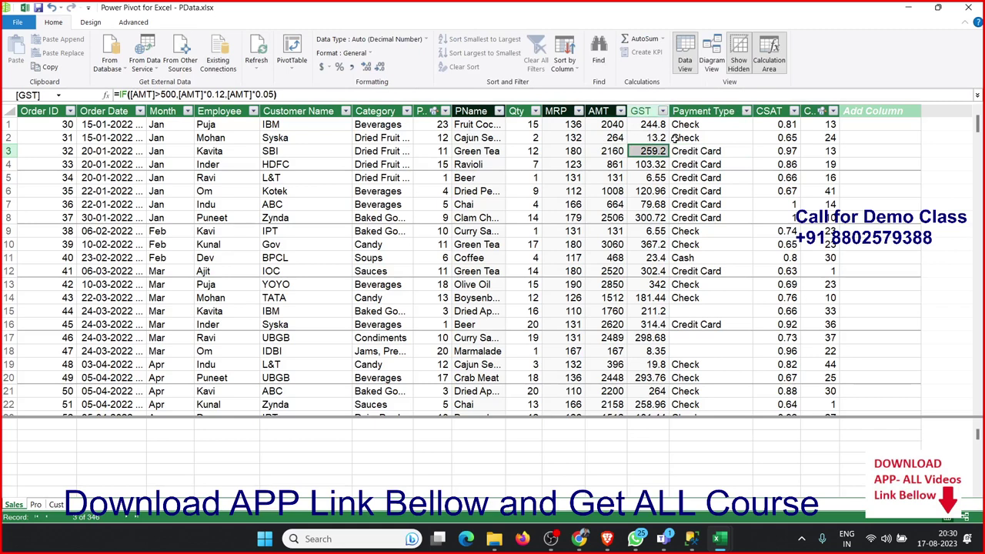
Create a Total column computed as =[AMT]+[GST], giving 2284.8 for the first order
left_click(866, 110)
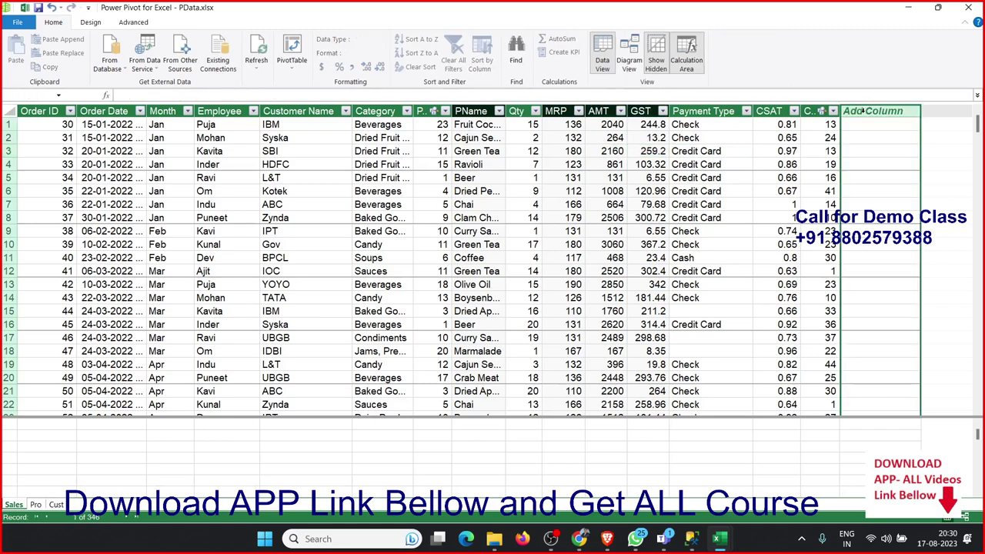
left_click(866, 110)
type("otal")
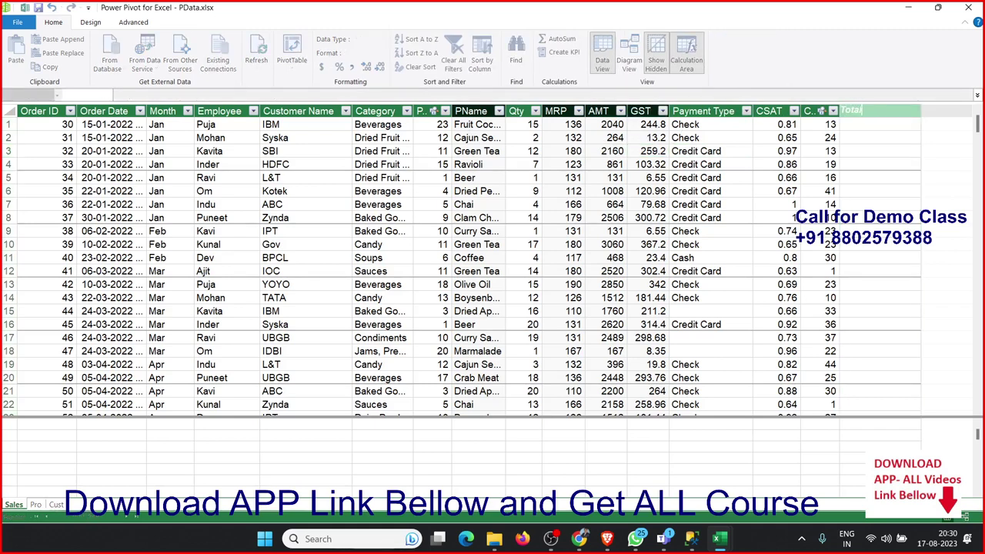
key("Return")
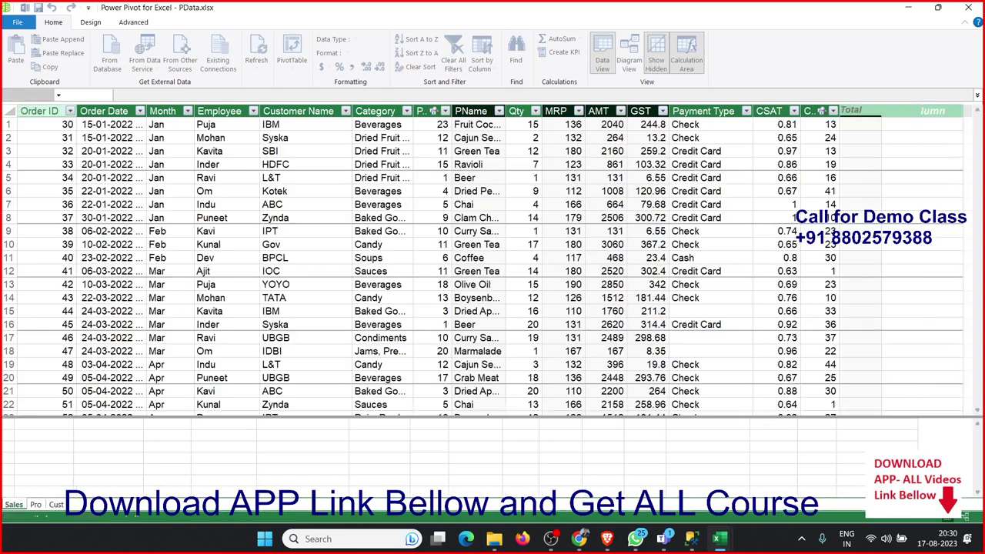
left_click(855, 127)
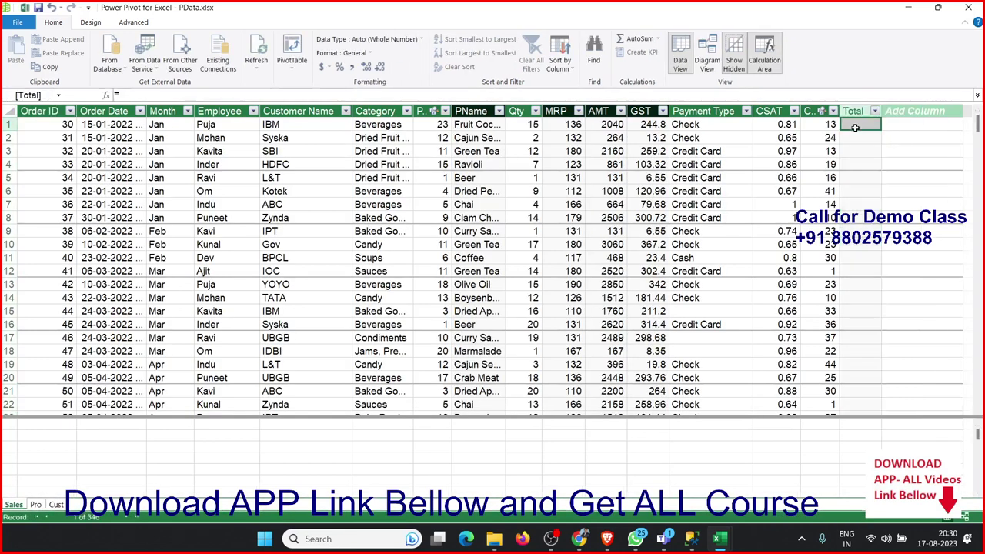
type("=")
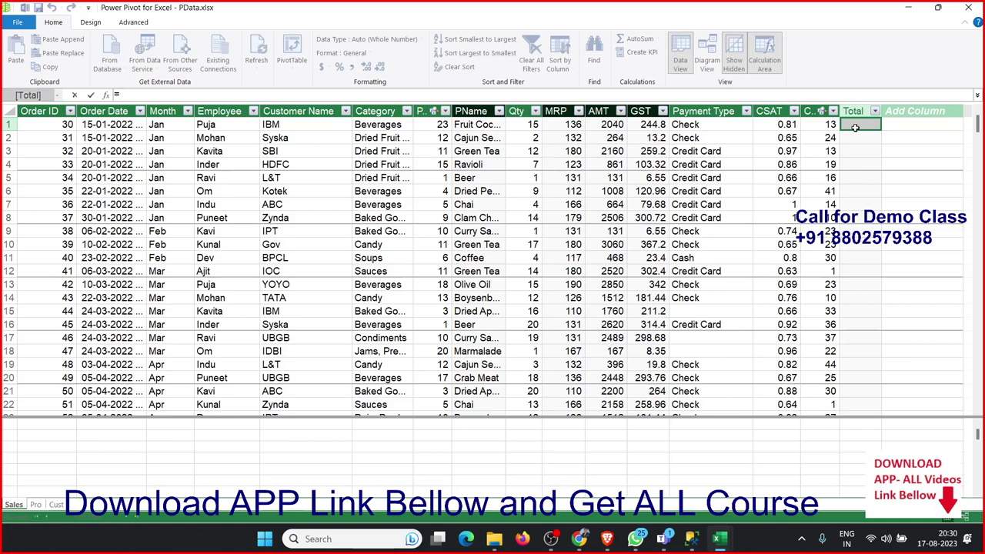
type("amt")
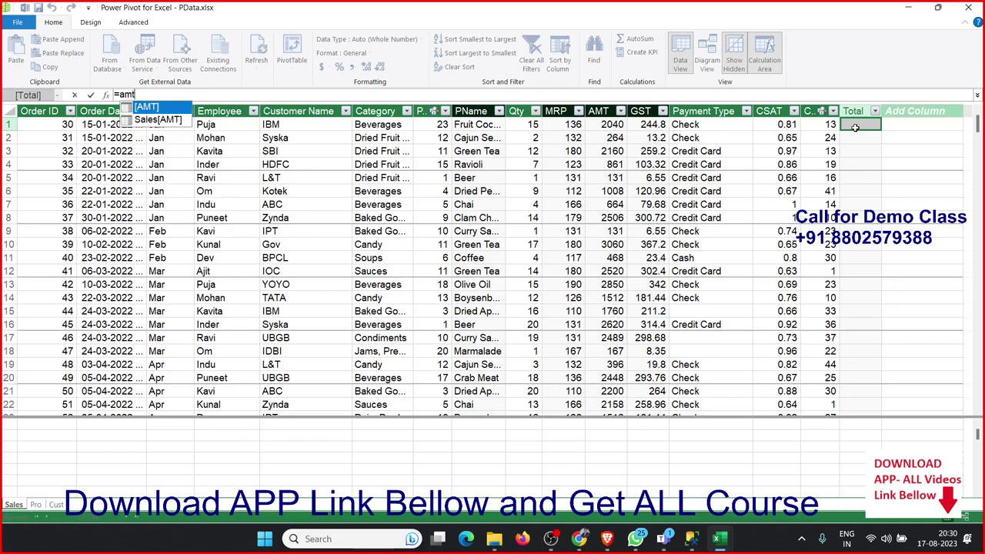
key("Tab")
type("+")
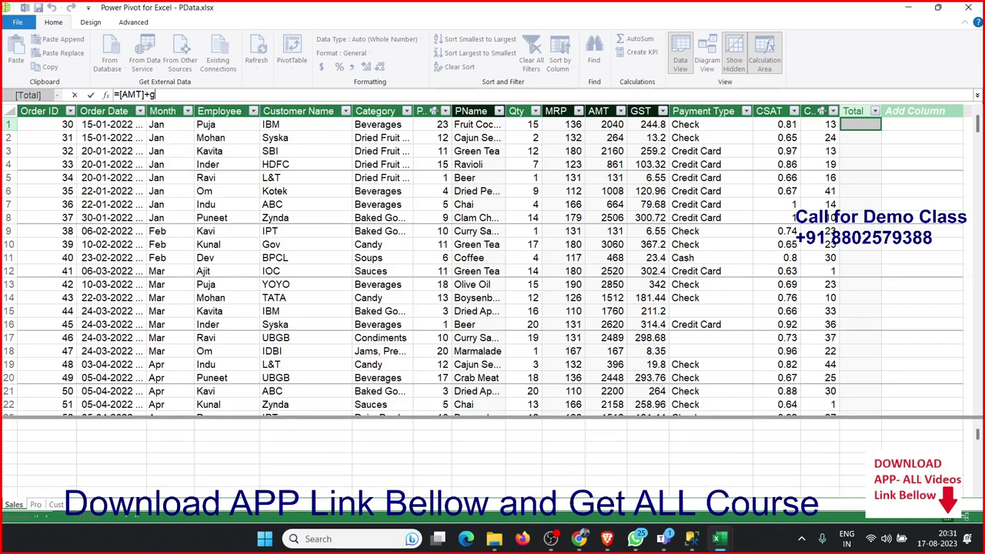
type("[GST]")
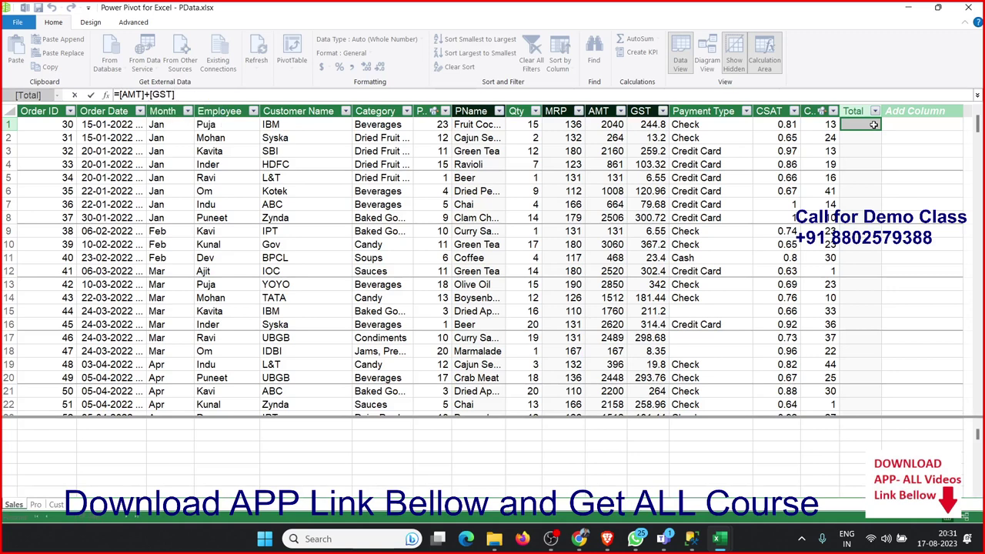
key("Return")
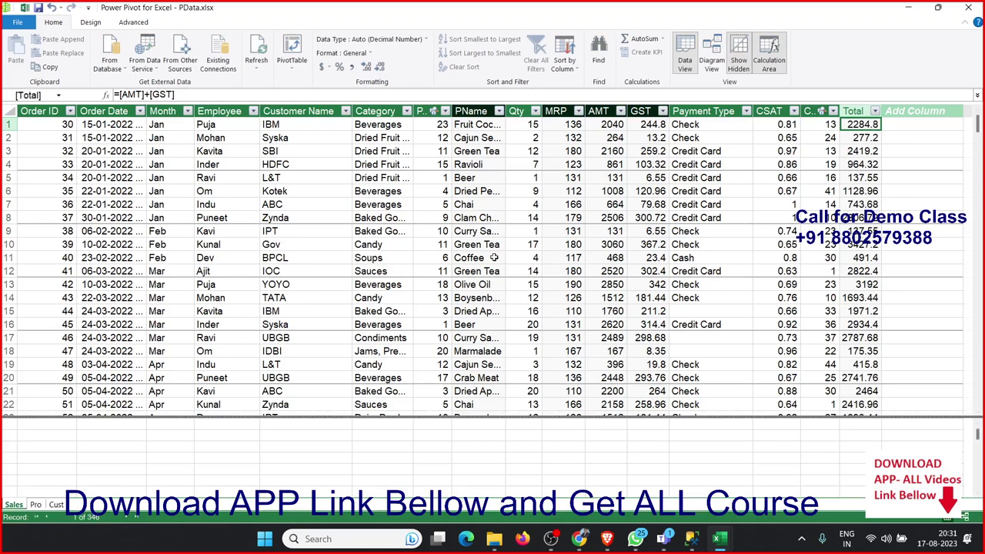
Insert a data-model PivotTable on a new worksheet with Pro's Product Name as rows
left_click(292, 51)
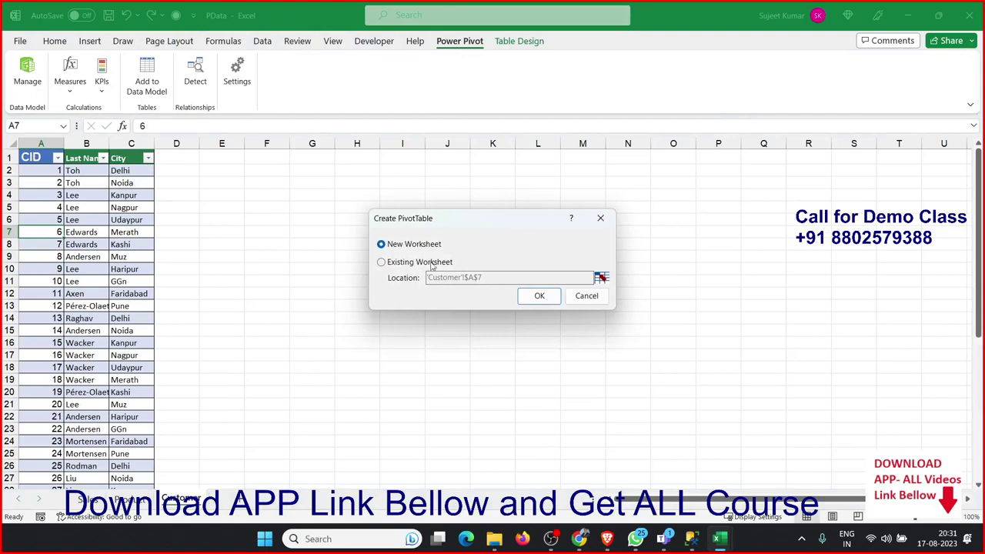
left_click(525, 300)
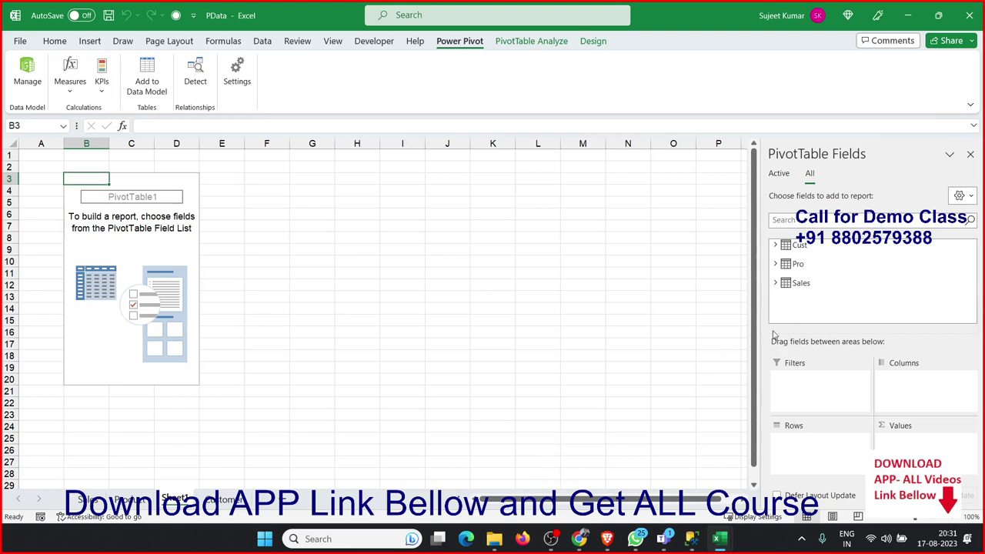
left_click(777, 283)
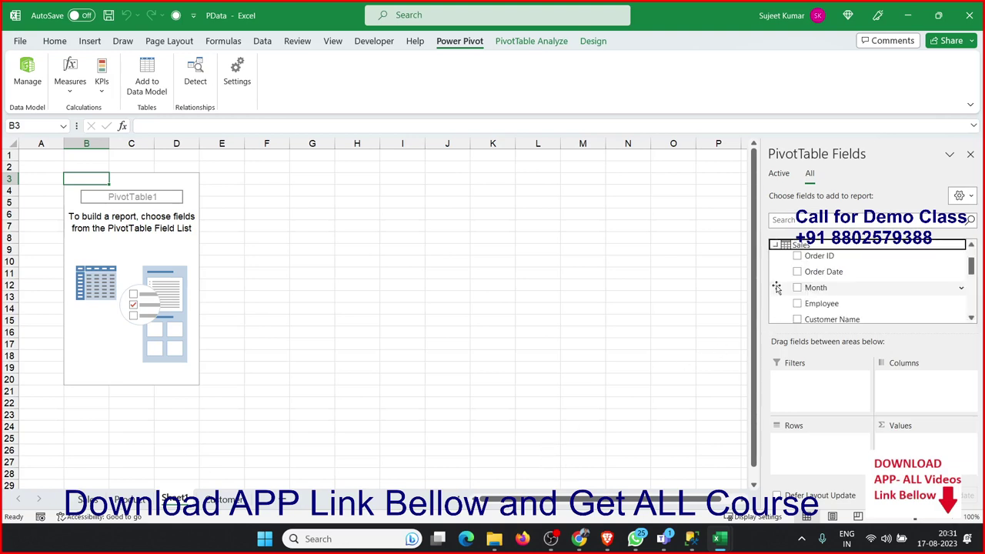
left_click(776, 245)
left_click(775, 264)
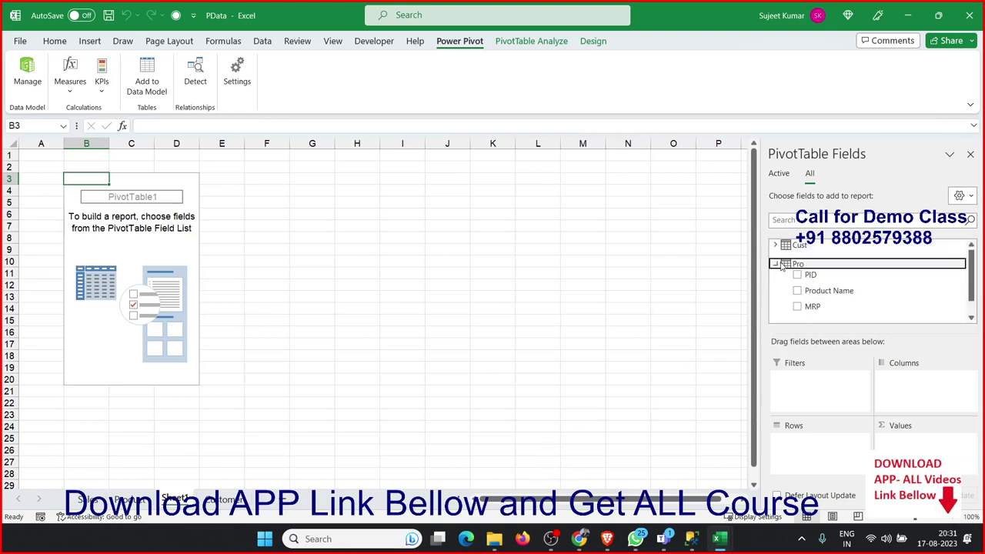
left_click_drag(828, 290, 815, 442)
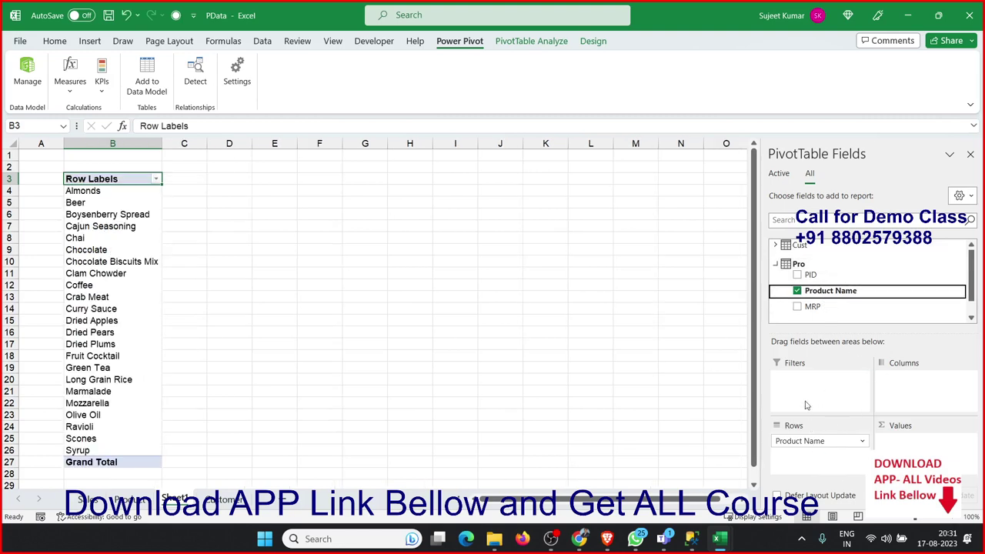
Add the Sales table's Total field to Values as Sum of Total
left_click(775, 264)
left_click(776, 283)
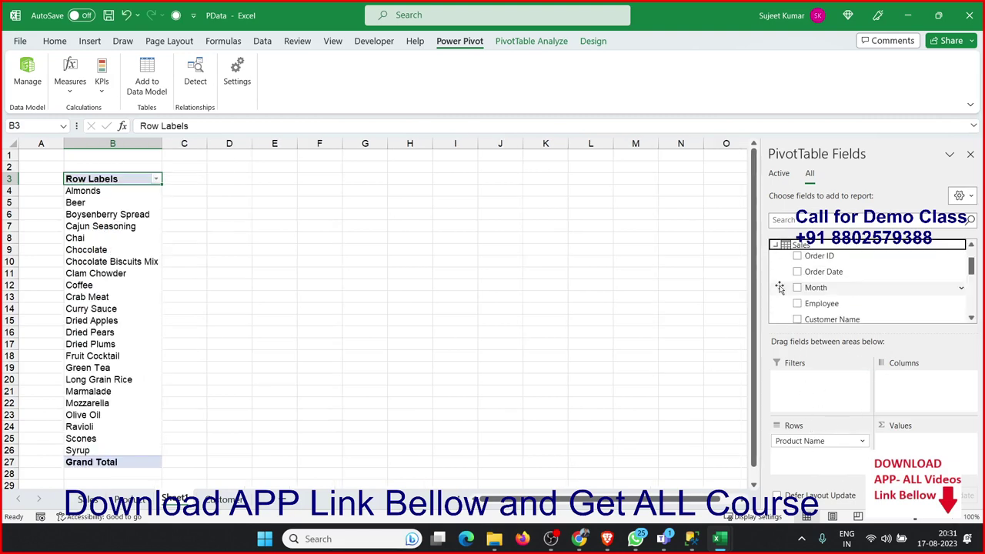
mouse_move(821, 303)
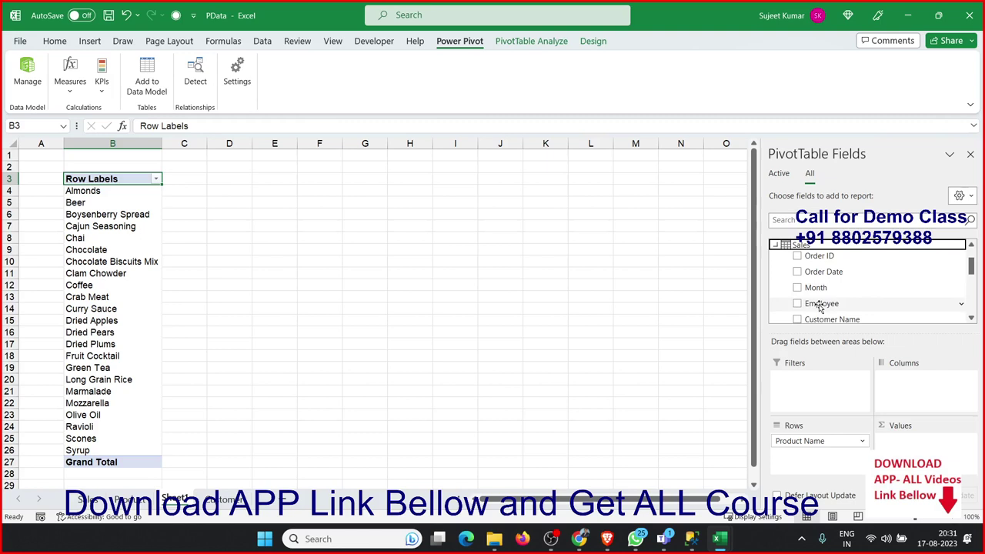
scroll(820, 308, "down", 3)
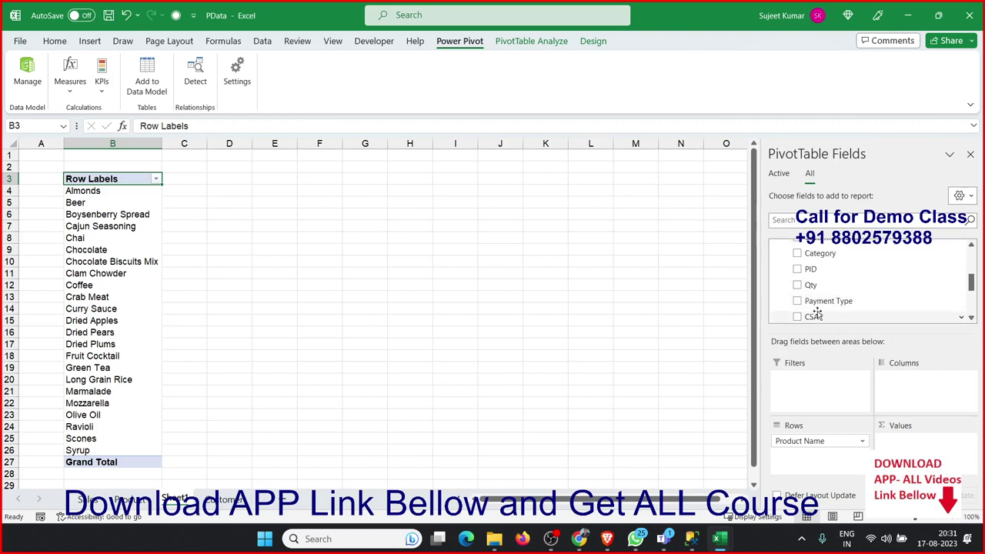
scroll(820, 309, "down", 3)
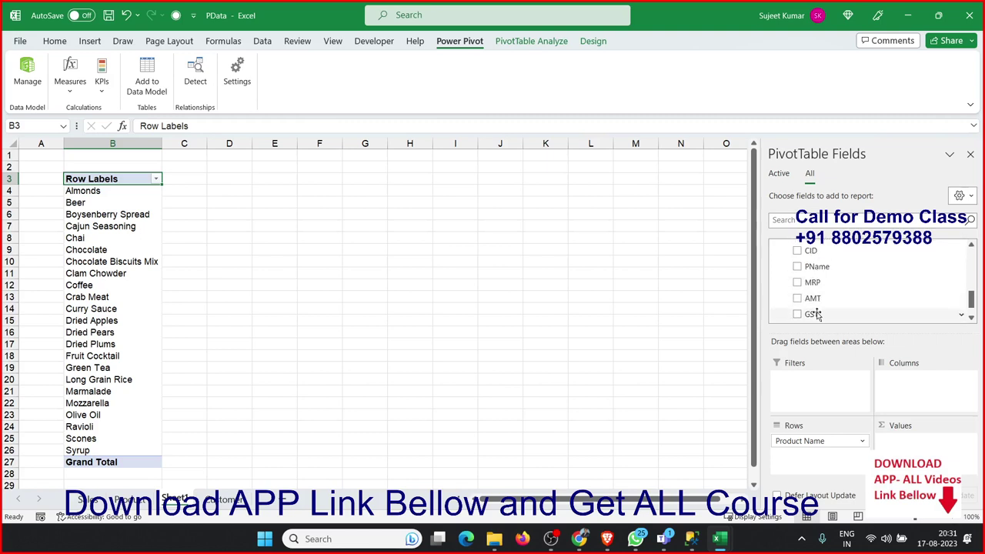
scroll(820, 316, "down", 1)
left_click_drag(816, 308, 923, 444)
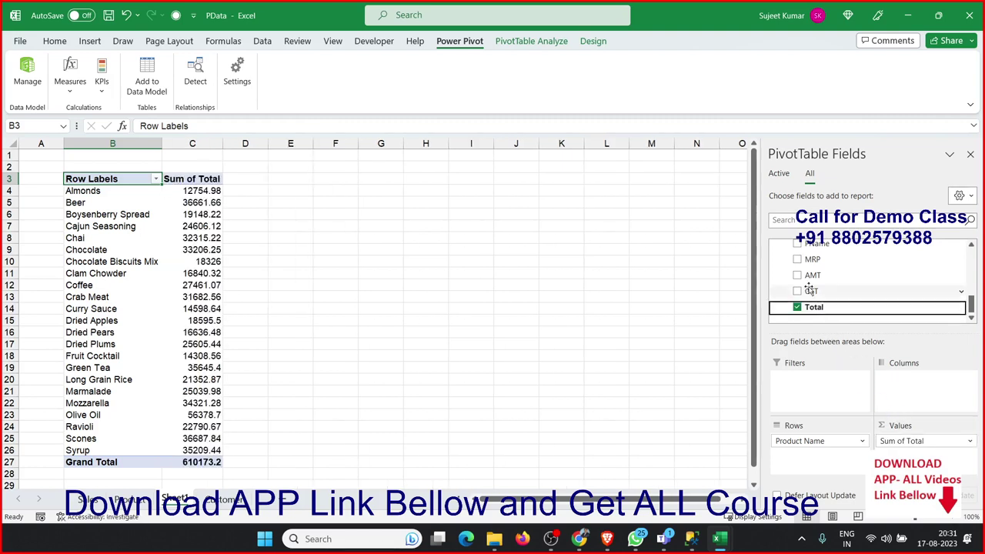
Put the Cust table's City field in the pivot's Columns area
scroll(808, 289, "up", 4)
scroll(808, 290, "up", 3)
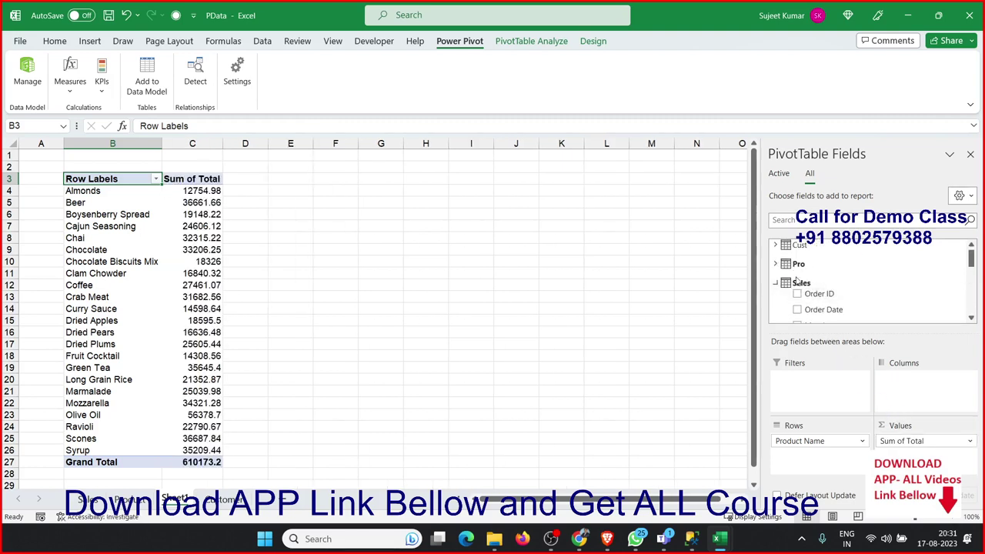
left_click(776, 245)
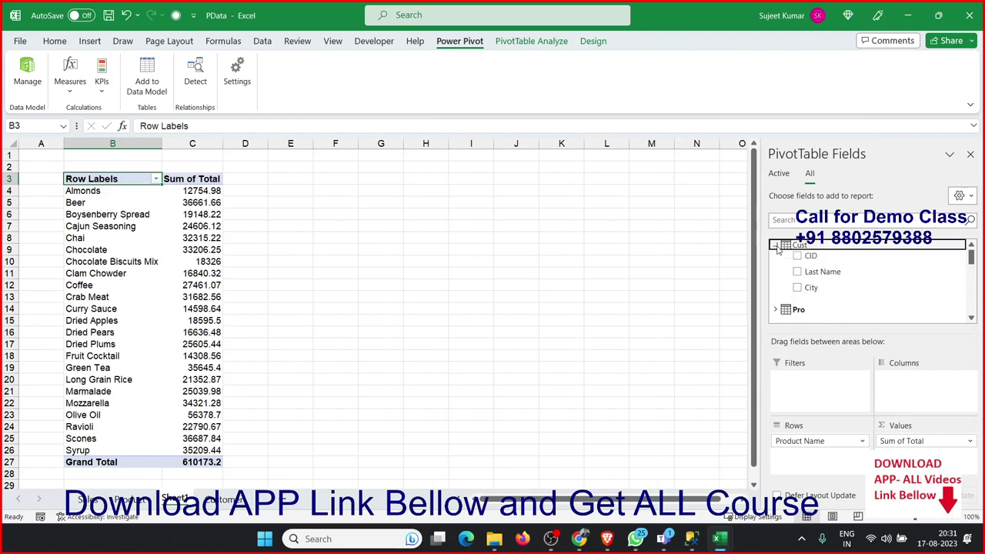
mouse_move(817, 278)
left_mouse_down()
mouse_move(931, 415)
mouse_move(815, 276)
mouse_move(913, 417)
left_mouse_up()
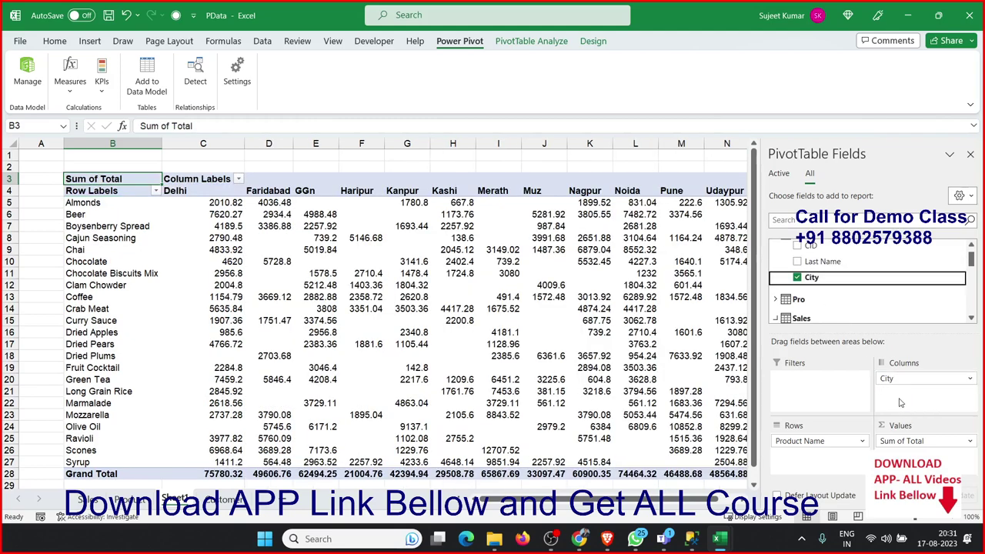
left_click(520, 321)
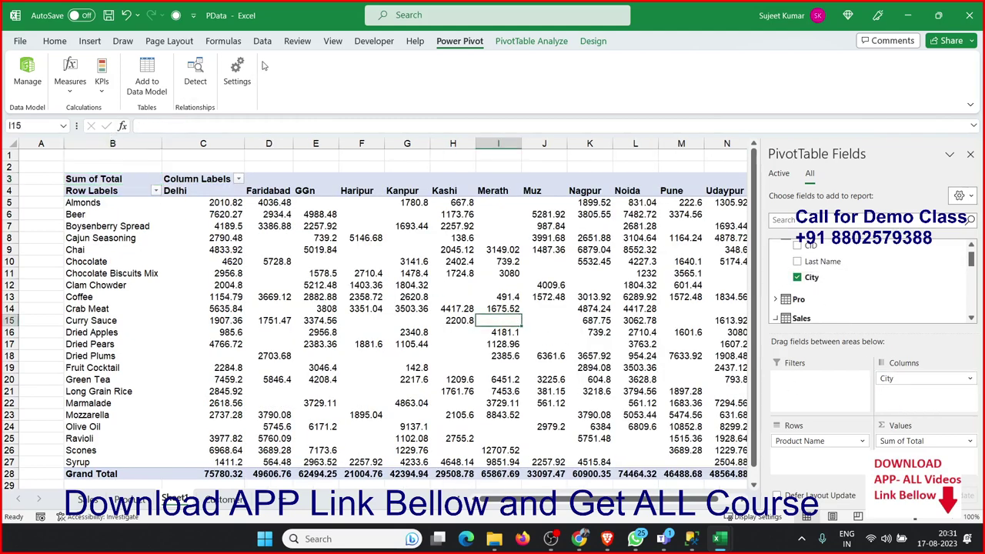
Insert slicers for Month, Employee and Last Name from PivotTable Analyze
left_click(98, 42)
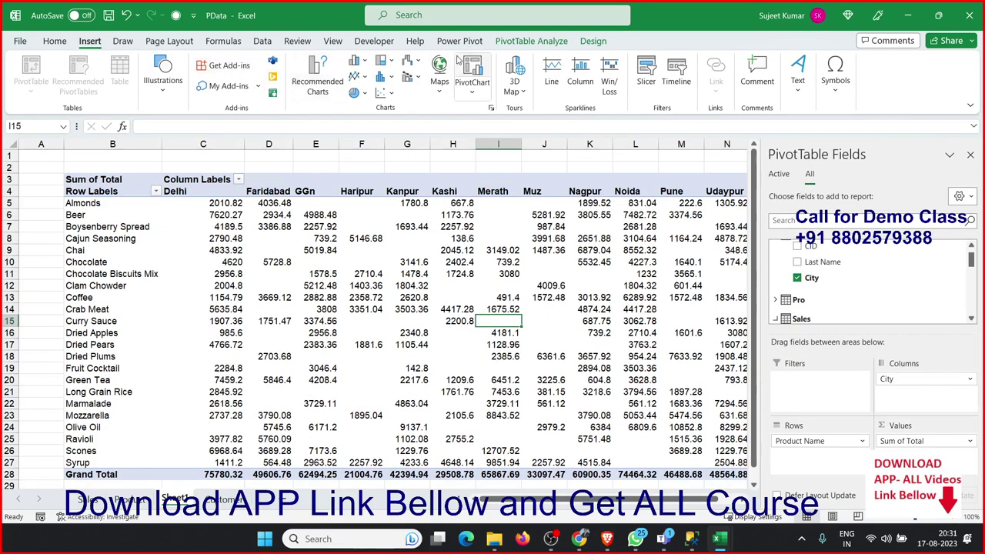
left_click(514, 41)
left_click(330, 80)
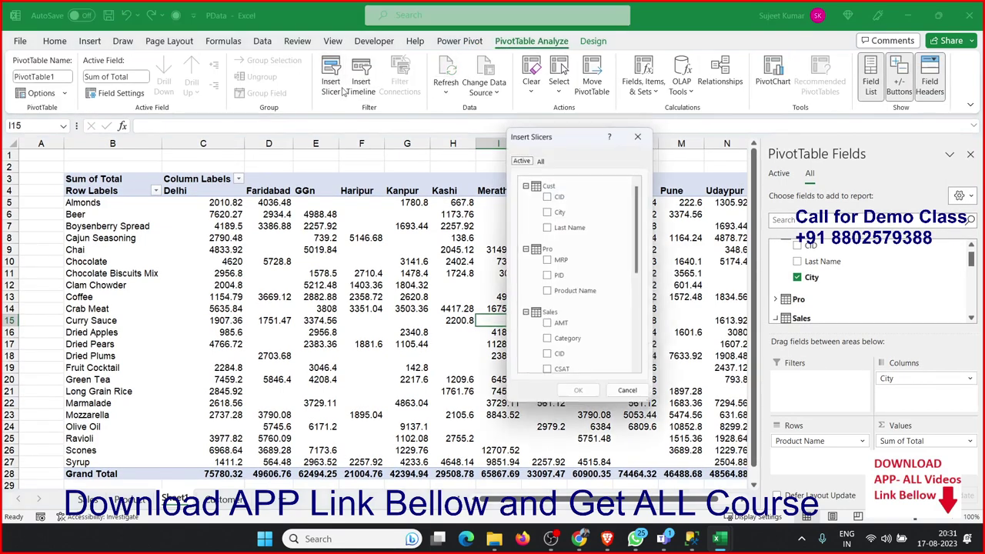
scroll(593, 298, "down", 3)
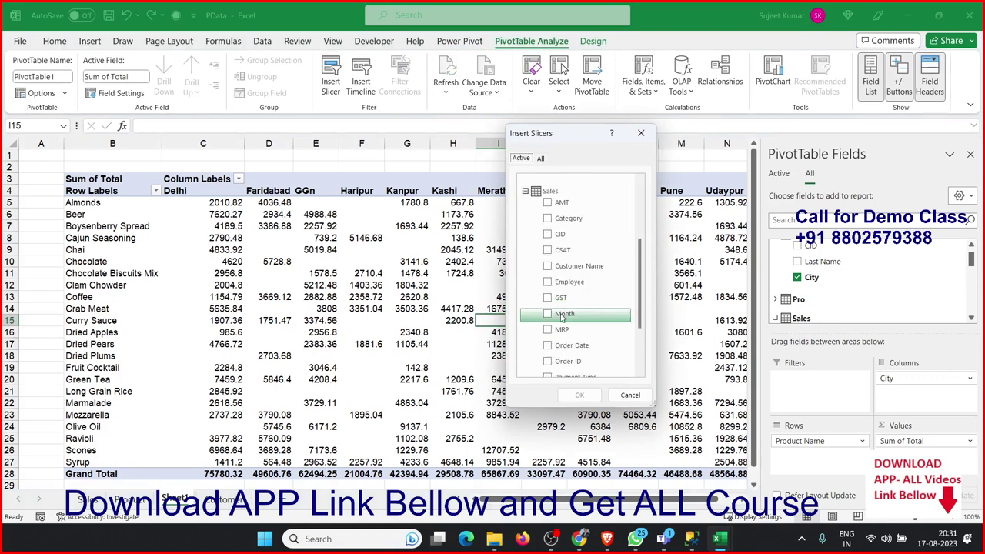
left_click(562, 314)
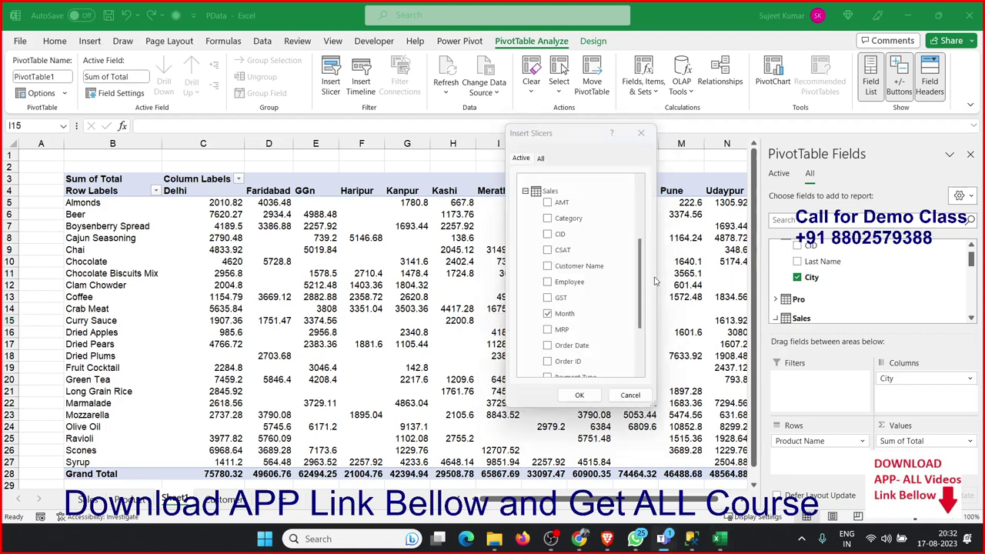
left_click(577, 289)
scroll(579, 293, "down", 2)
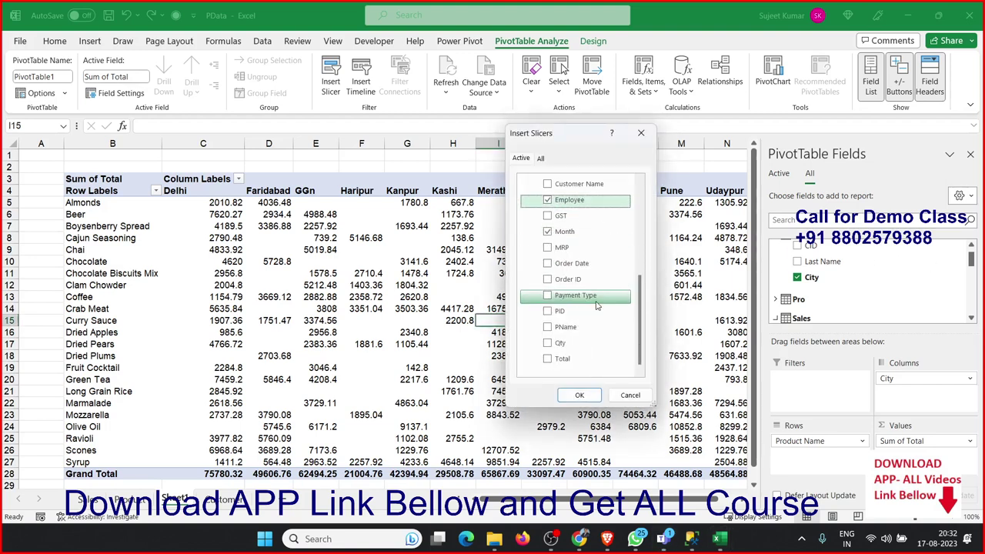
scroll(592, 300, "up", 3)
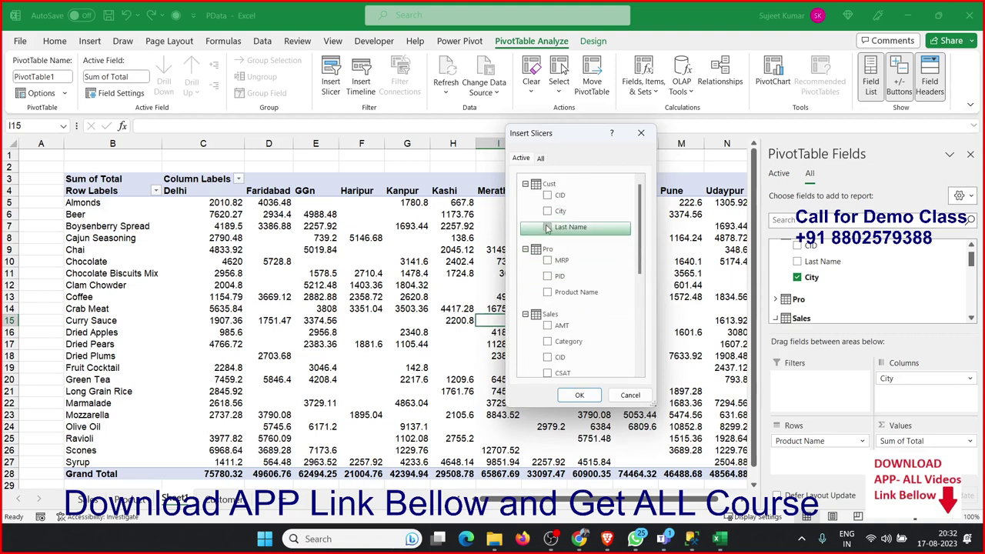
left_click(592, 395)
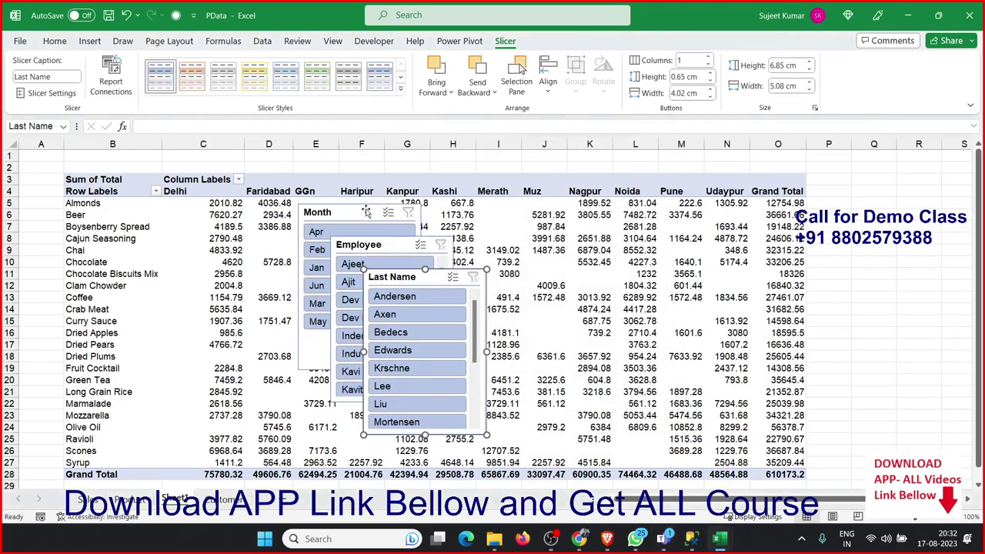
Move the Month, Employee and Last Name slicers off the table to its right
left_click_drag(367, 211, 881, 162)
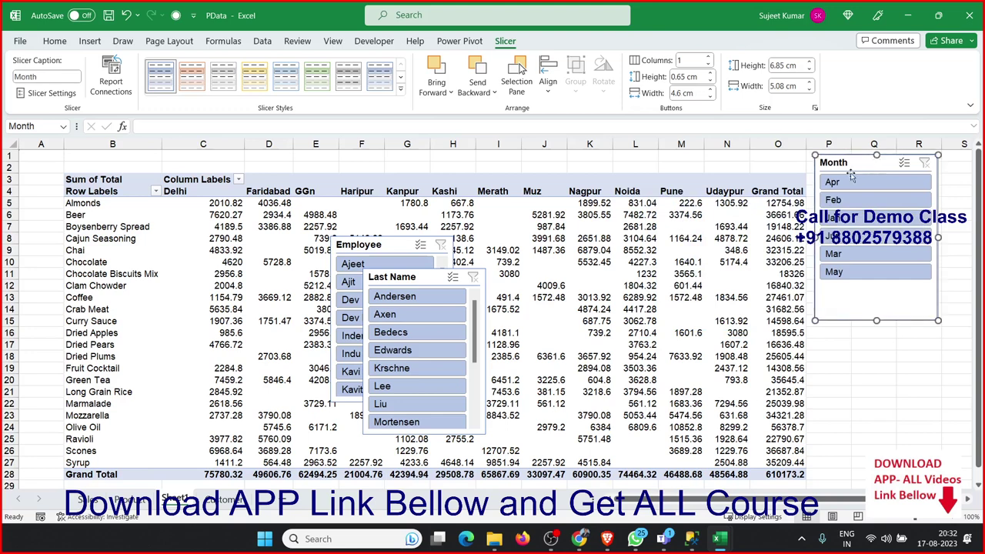
left_click_drag(397, 246, 881, 333)
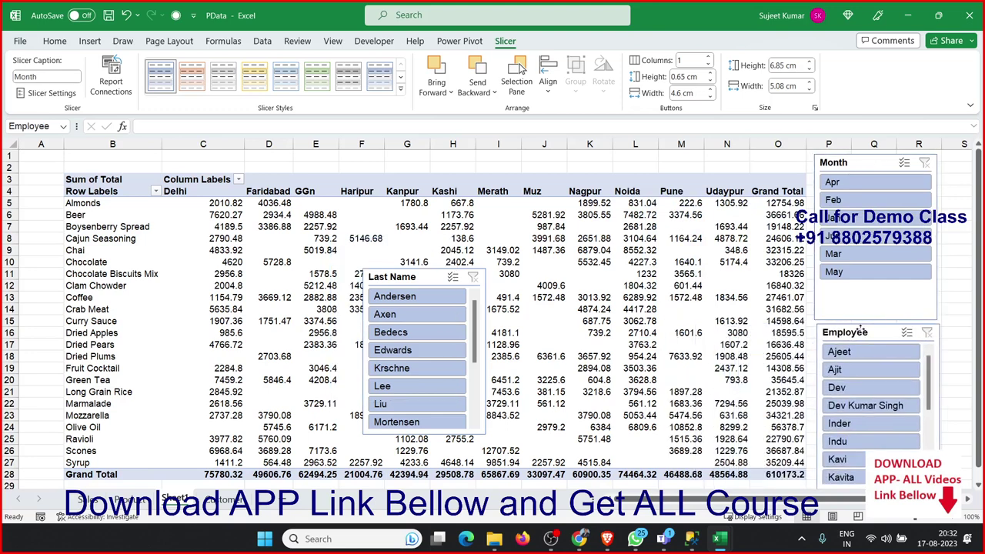
mouse_move(400, 275)
left_mouse_down()
mouse_move(965, 261)
mouse_move(951, 270)
left_mouse_up()
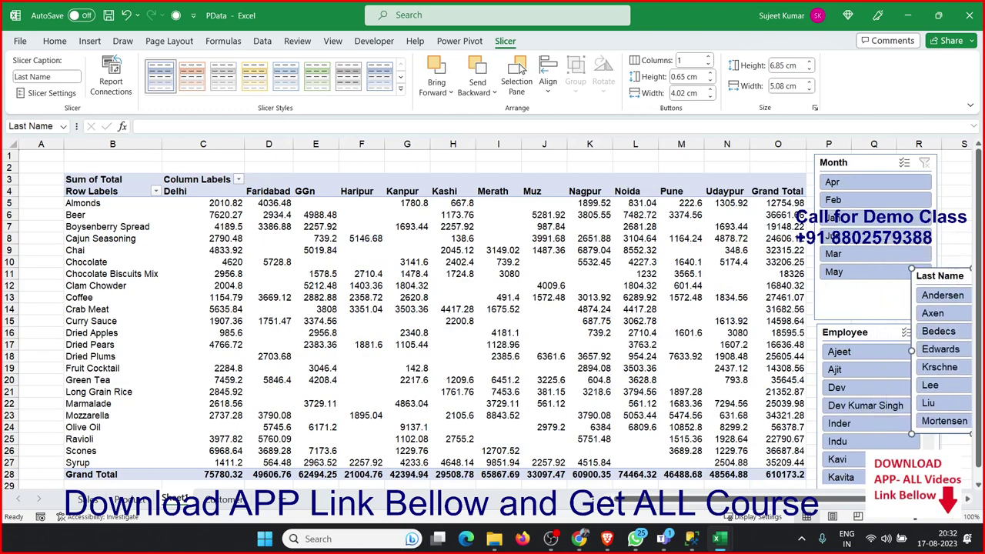
left_click(970, 500)
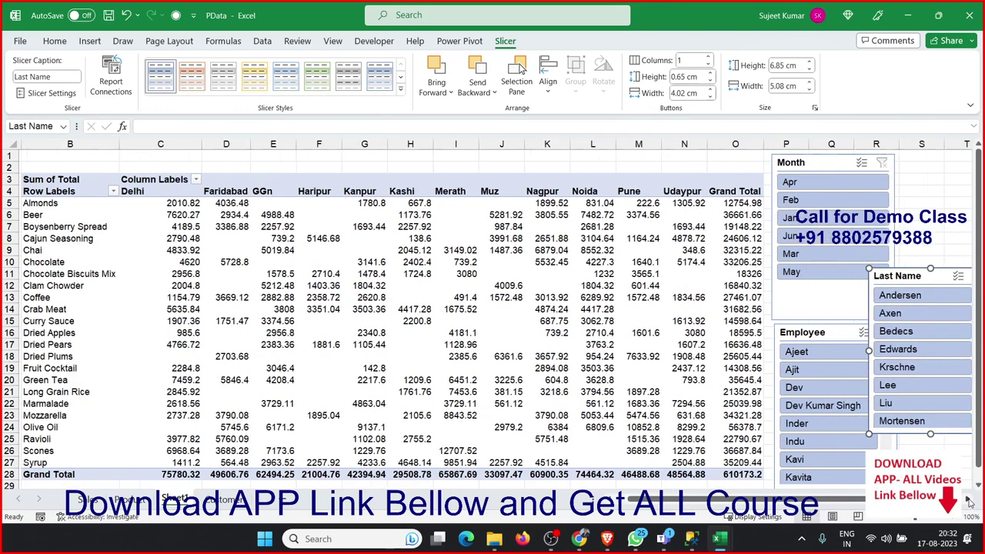
left_click_drag(665, 275, 703, 159)
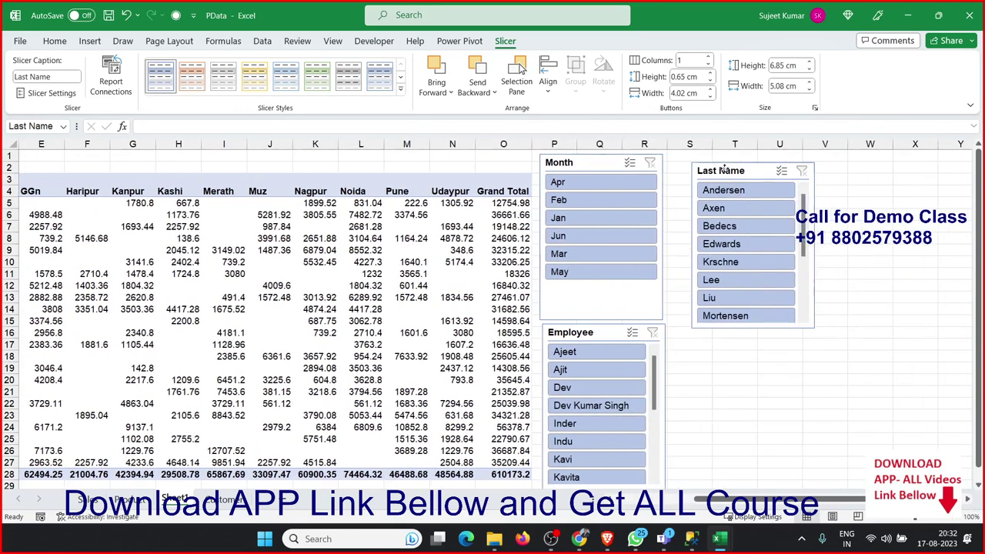
Shorten the Month slicer and stack Employee directly beneath it
left_click(632, 294)
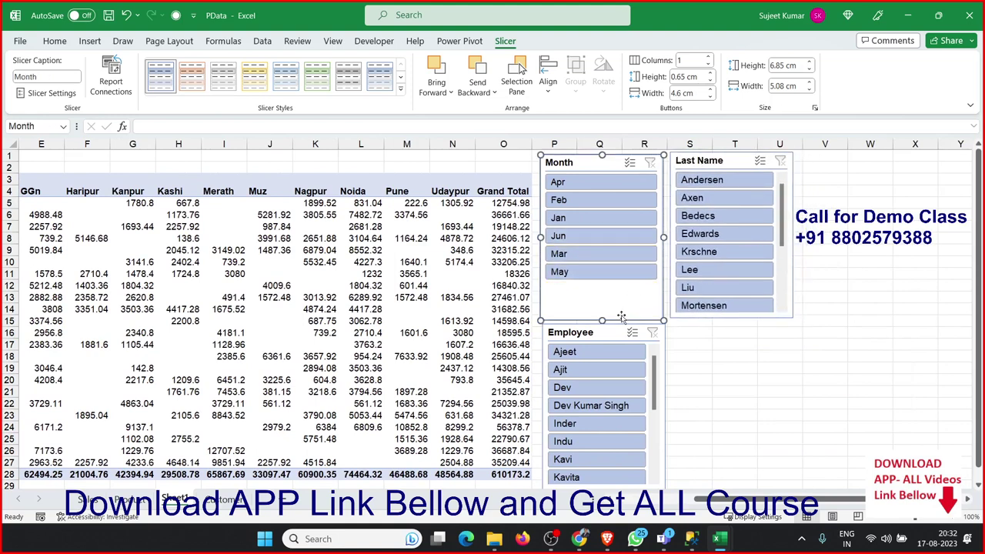
left_click_drag(602, 321, 601, 289)
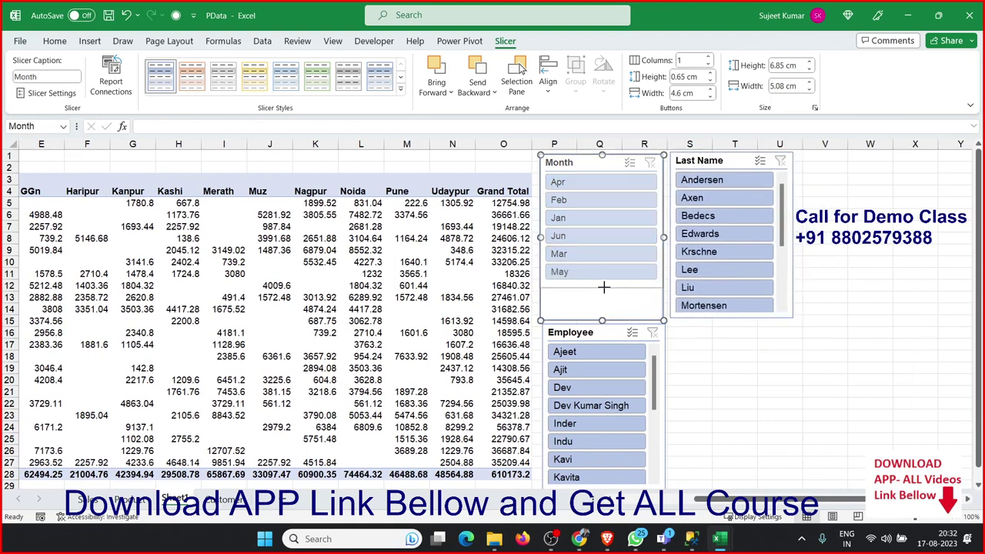
left_click_drag(607, 332, 602, 303)
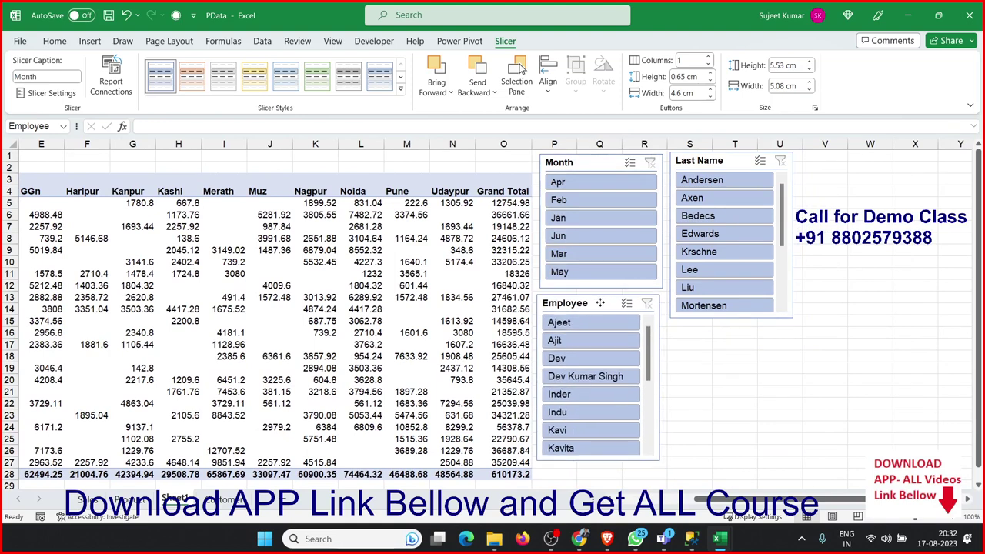
left_click(603, 302)
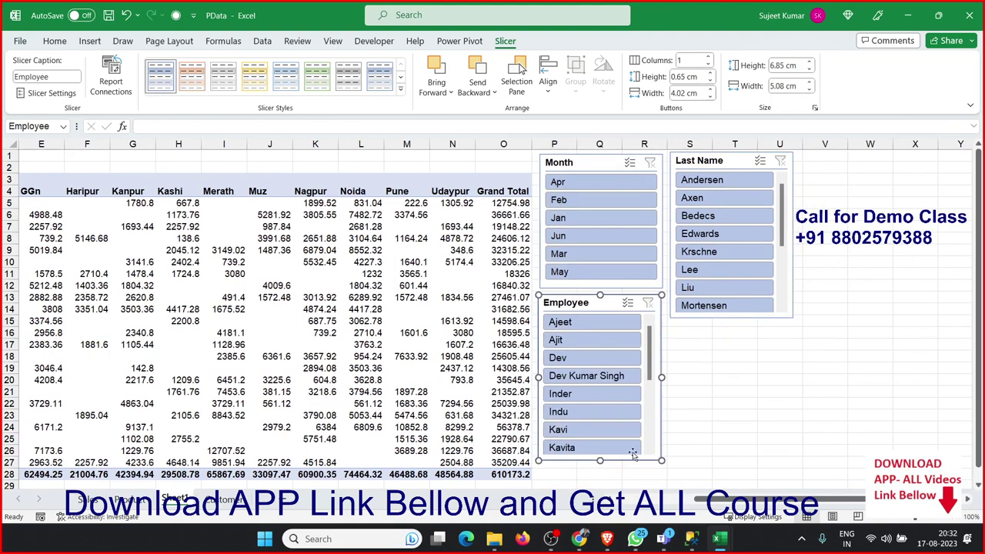
left_click_drag(689, 160, 680, 160)
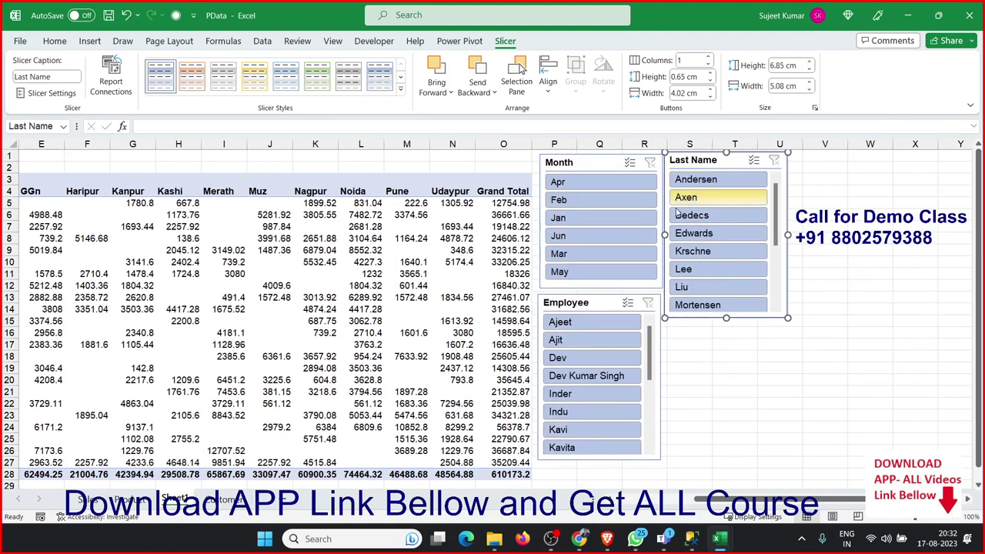
left_click(754, 419)
Return to column A and select a pivot cell to redisplay PivotTable Fields
scroll(754, 419, "left", 4)
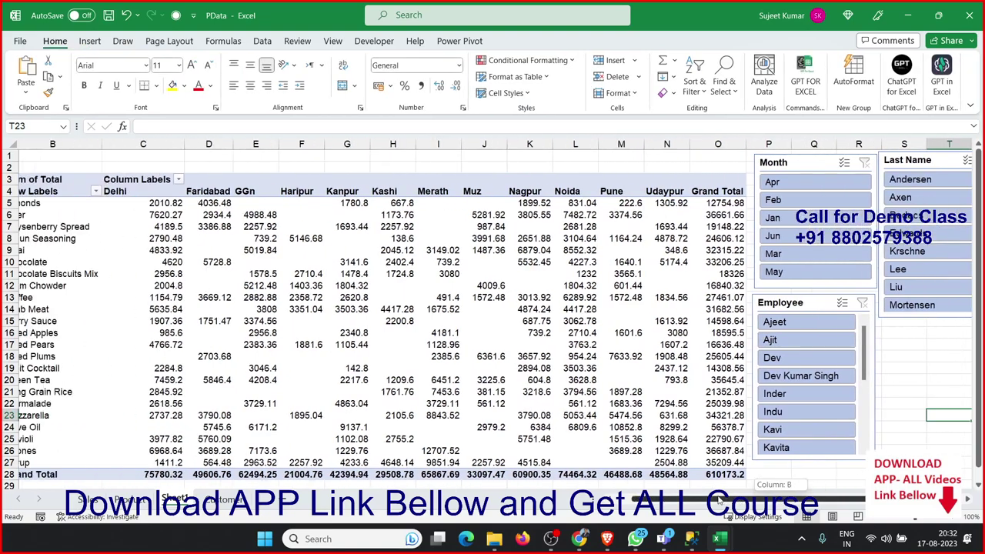
left_click_drag(723, 500, 692, 513)
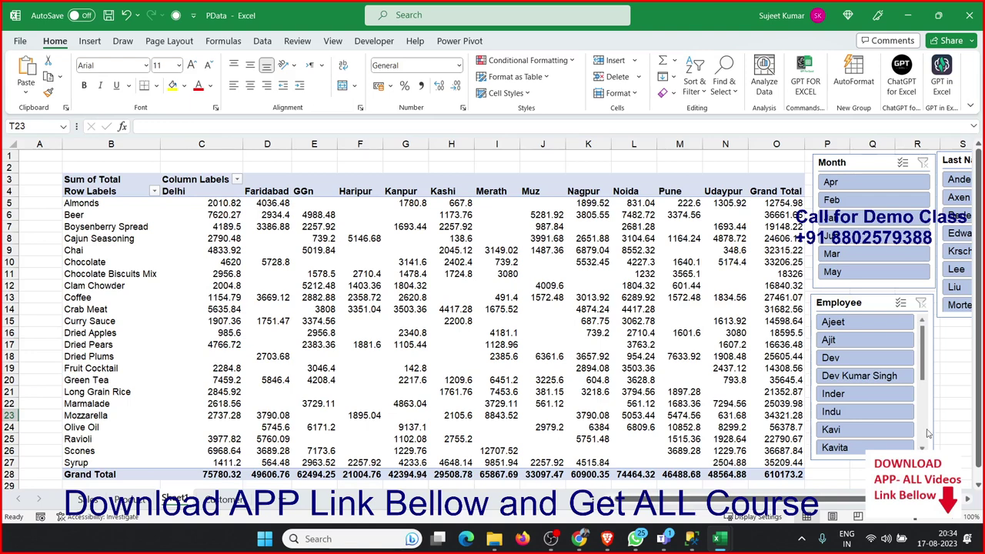
left_click(456, 428)
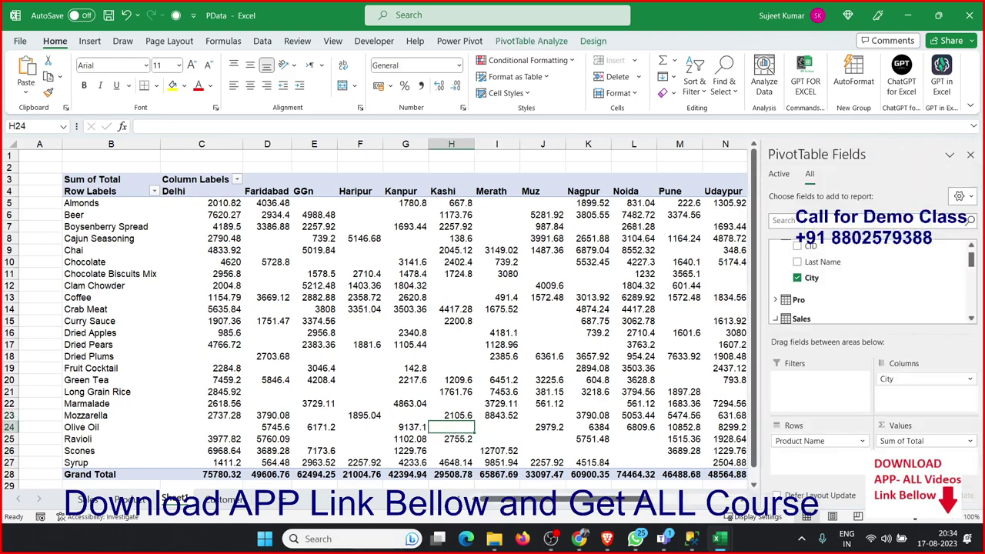